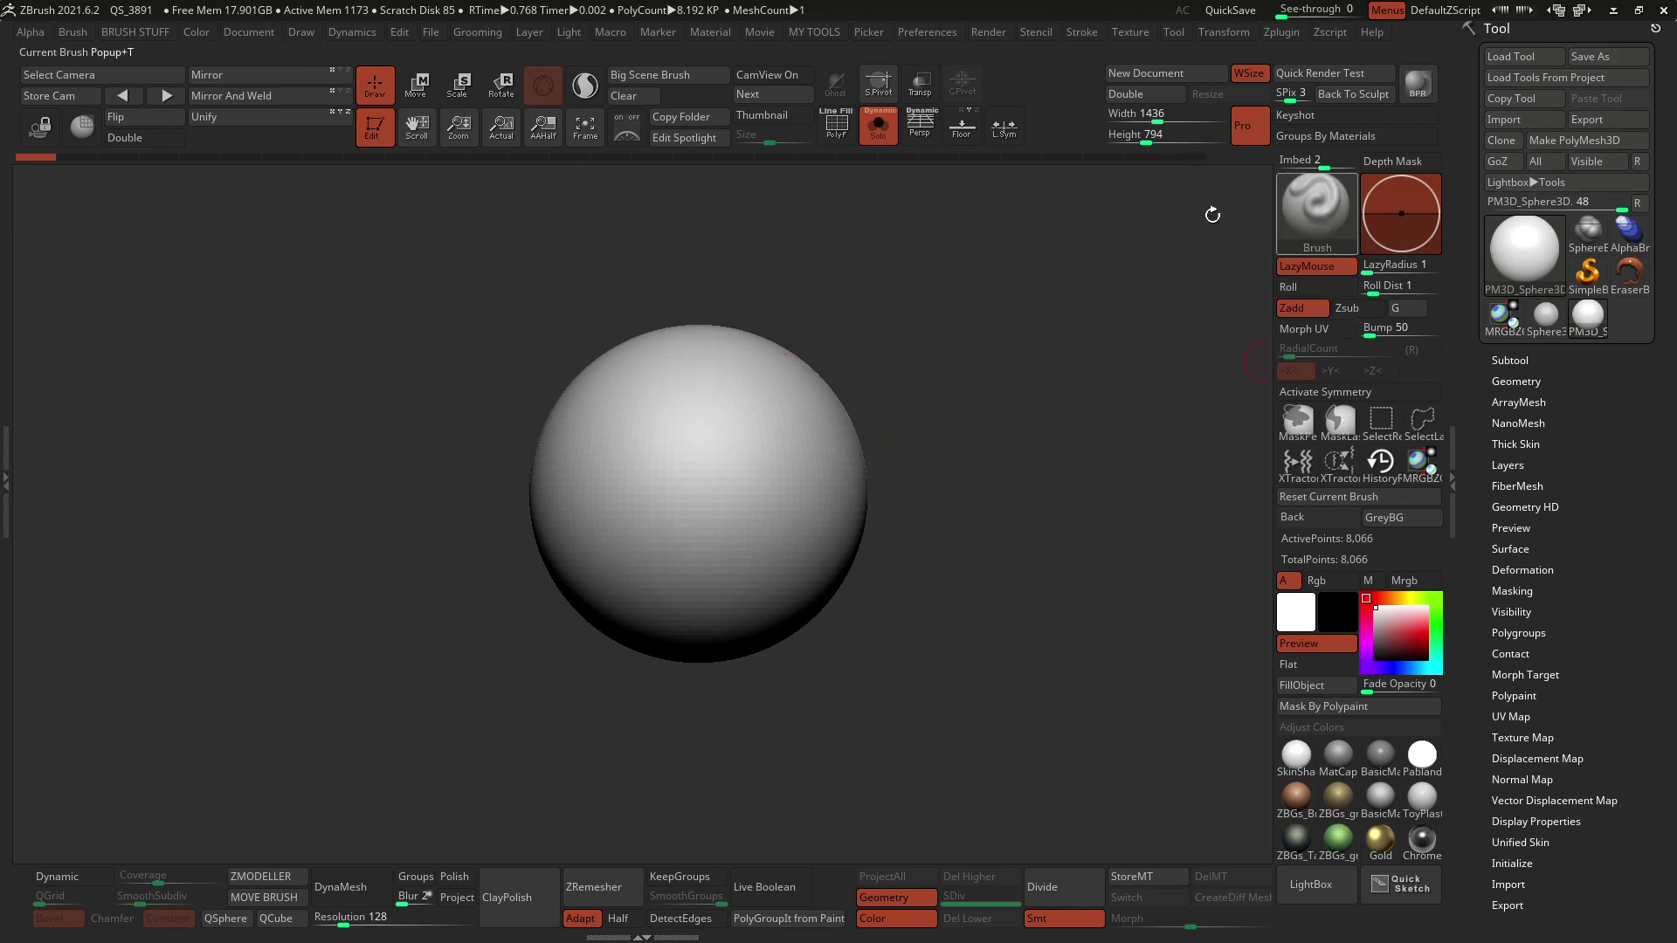
Step: Choose MeshBalloon as the masking brush and draw a large balloon shape off the sphere's upper right side
{"action": "left_click", "coordinate": [1314, 201]}
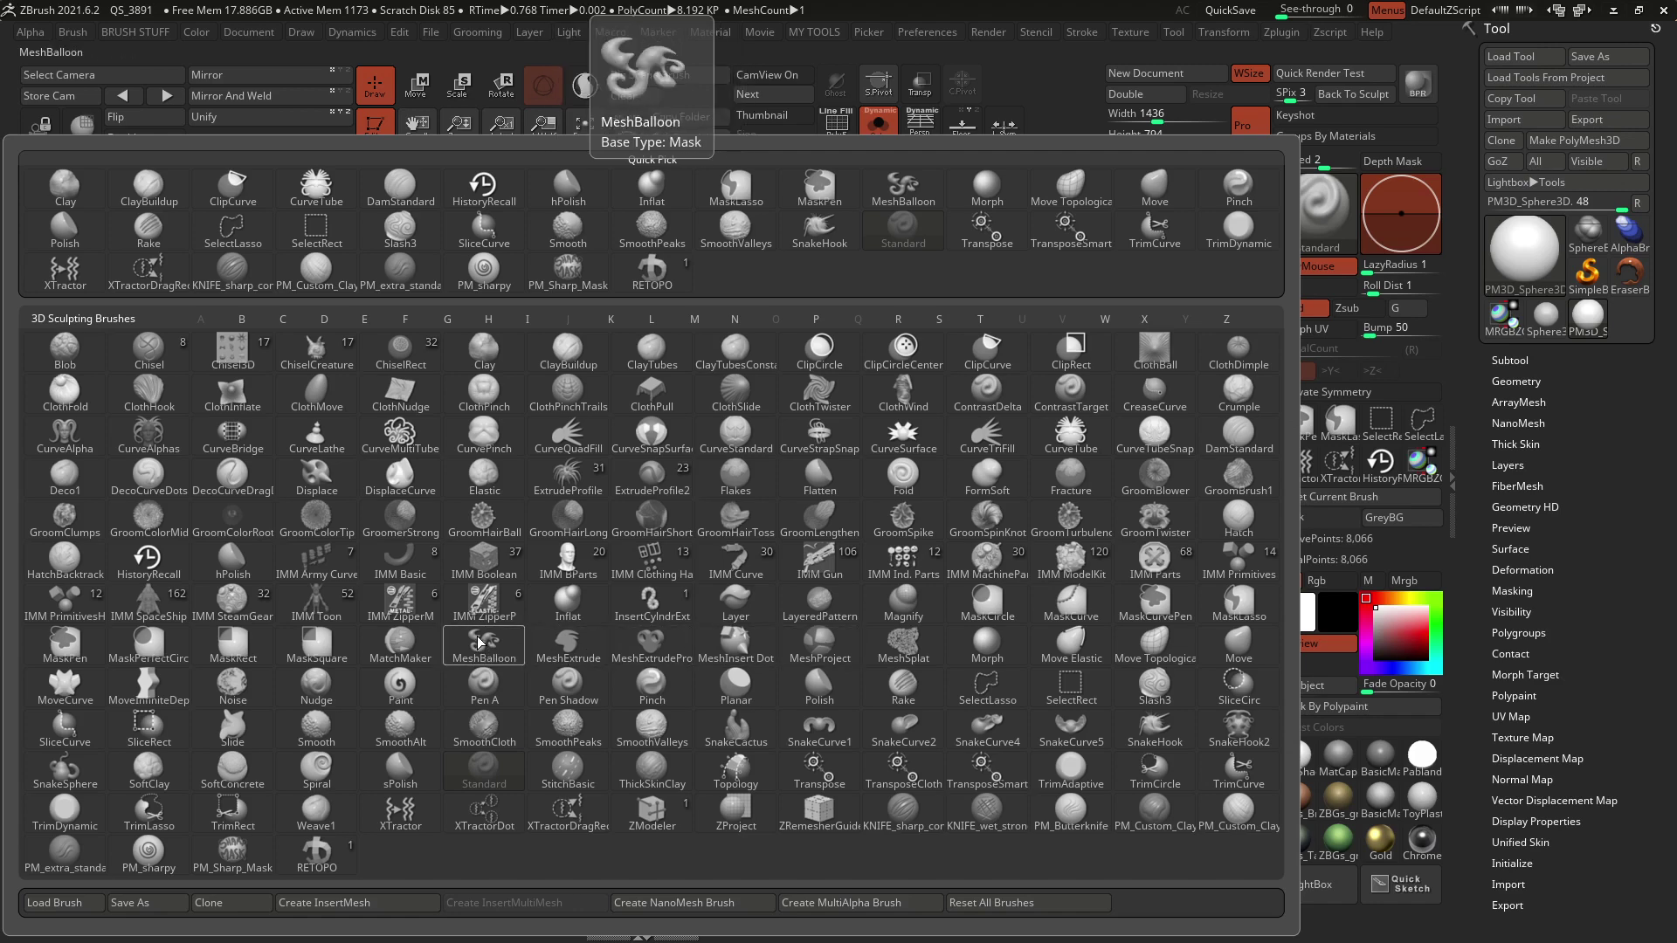
{"action": "left_click", "coordinate": [479, 643]}
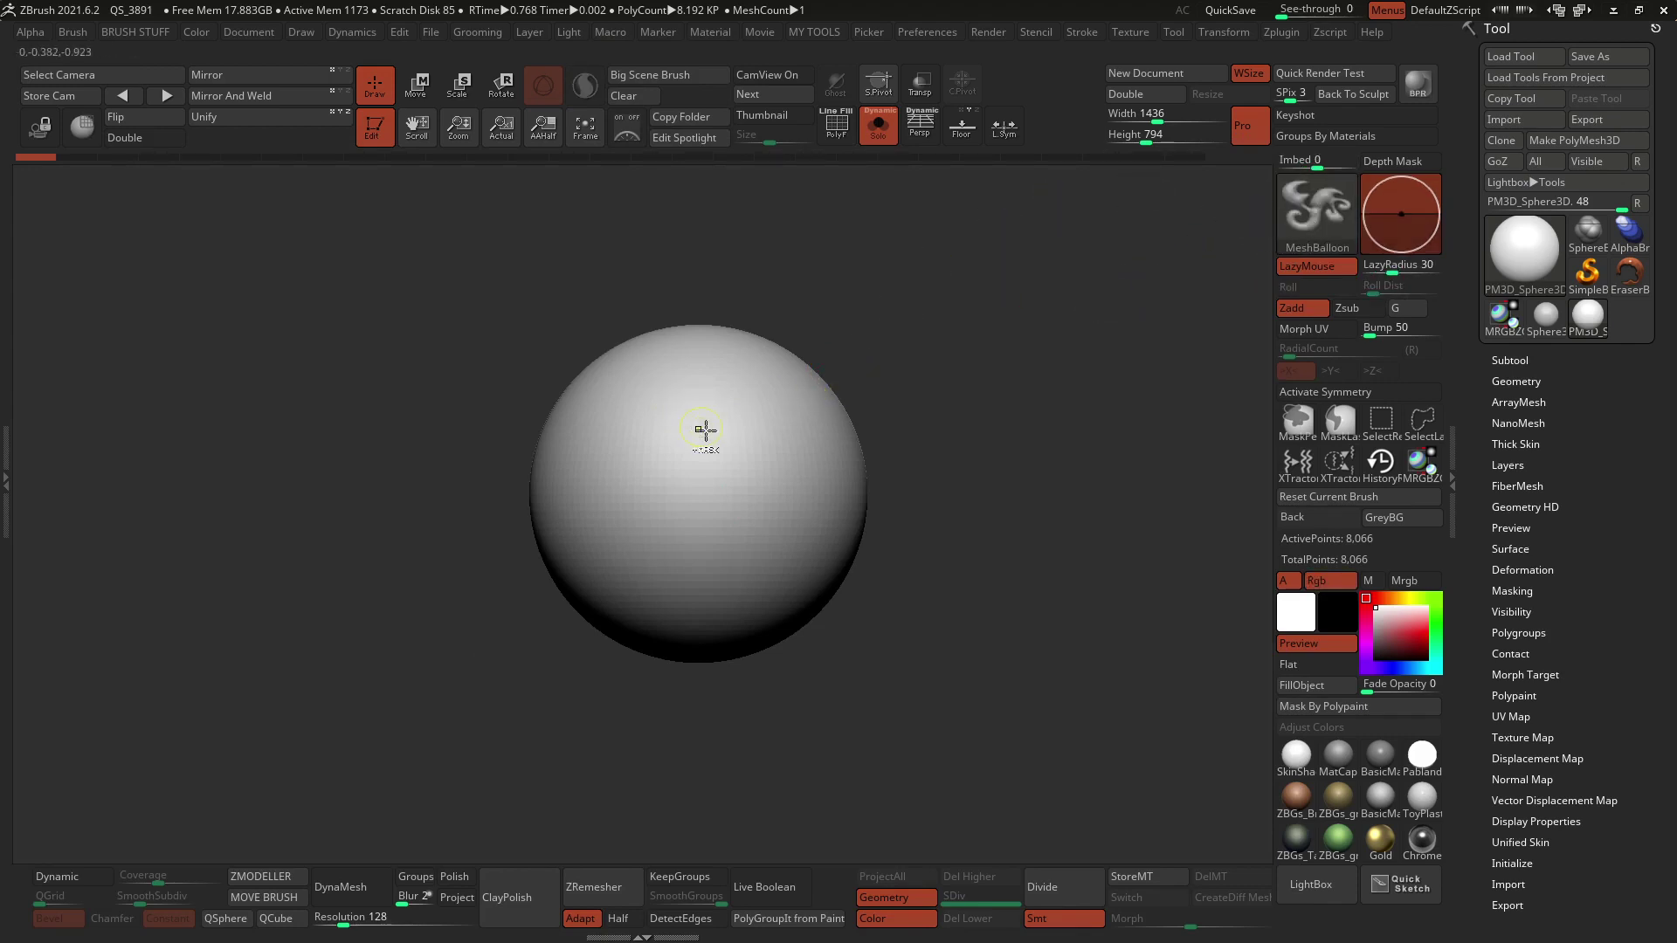
{"action": "mouse_move", "coordinate": [712, 401]}
{"action": "left_mouse_down"}
{"action": "mouse_move", "coordinate": [943, 232]}
{"action": "mouse_move", "coordinate": [1083, 506]}
{"action": "mouse_move", "coordinate": [759, 497]}
{"action": "left_mouse_up"}
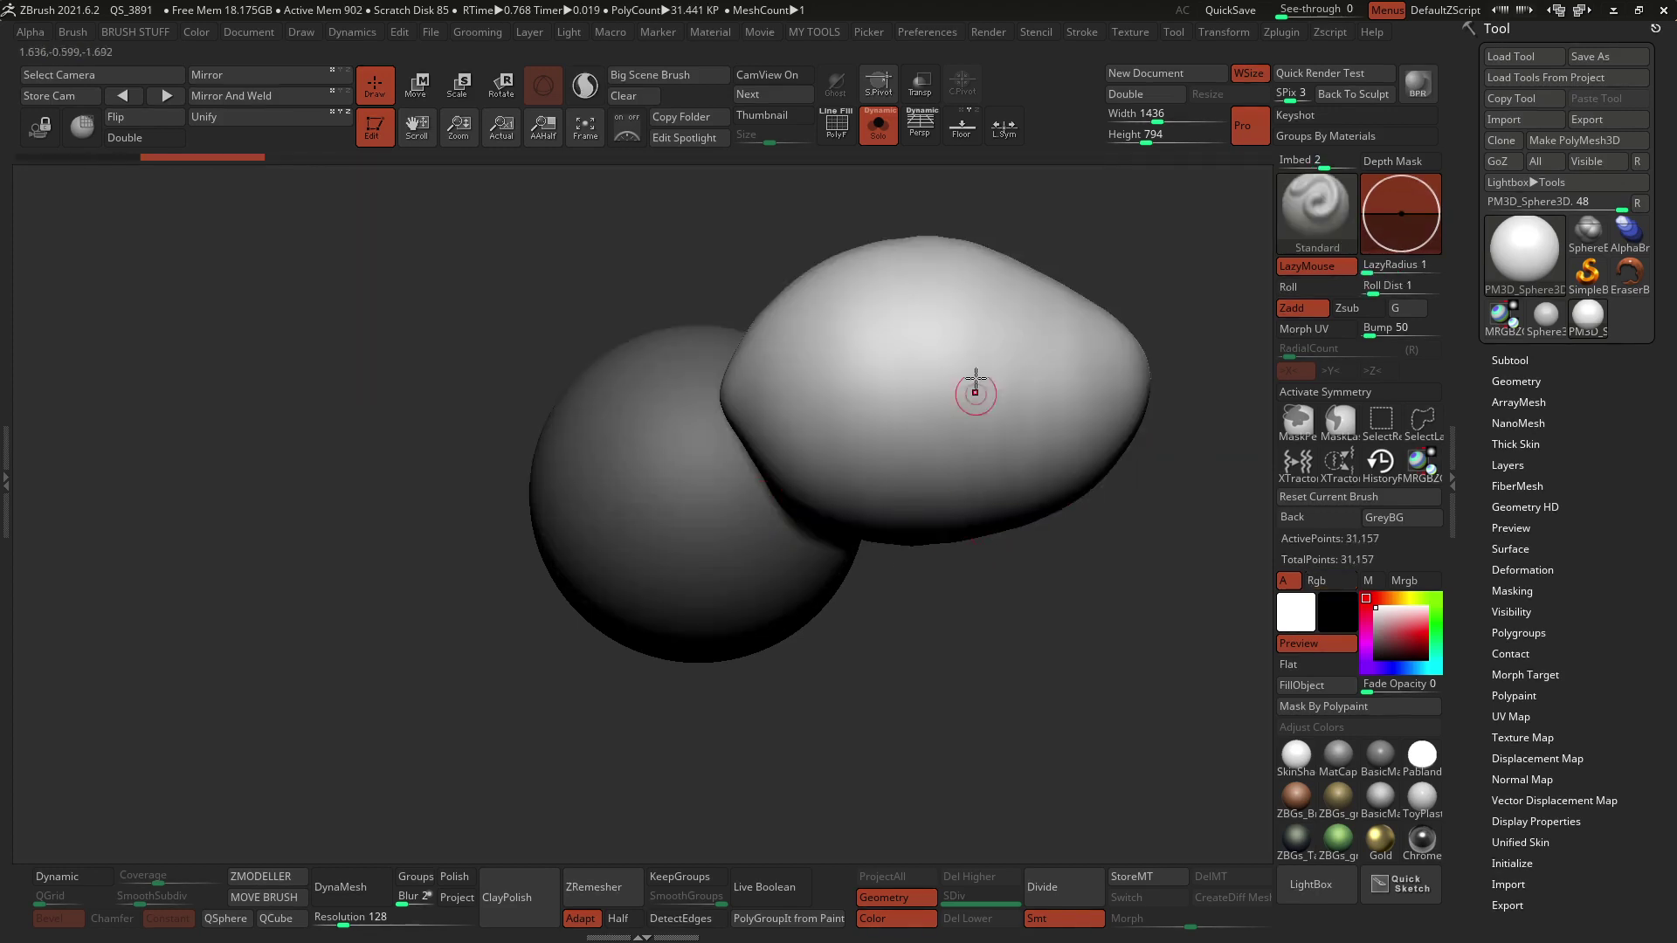
{"action": "right_click_drag", "start_coordinate": [998, 346], "coordinate": [835, 288]}
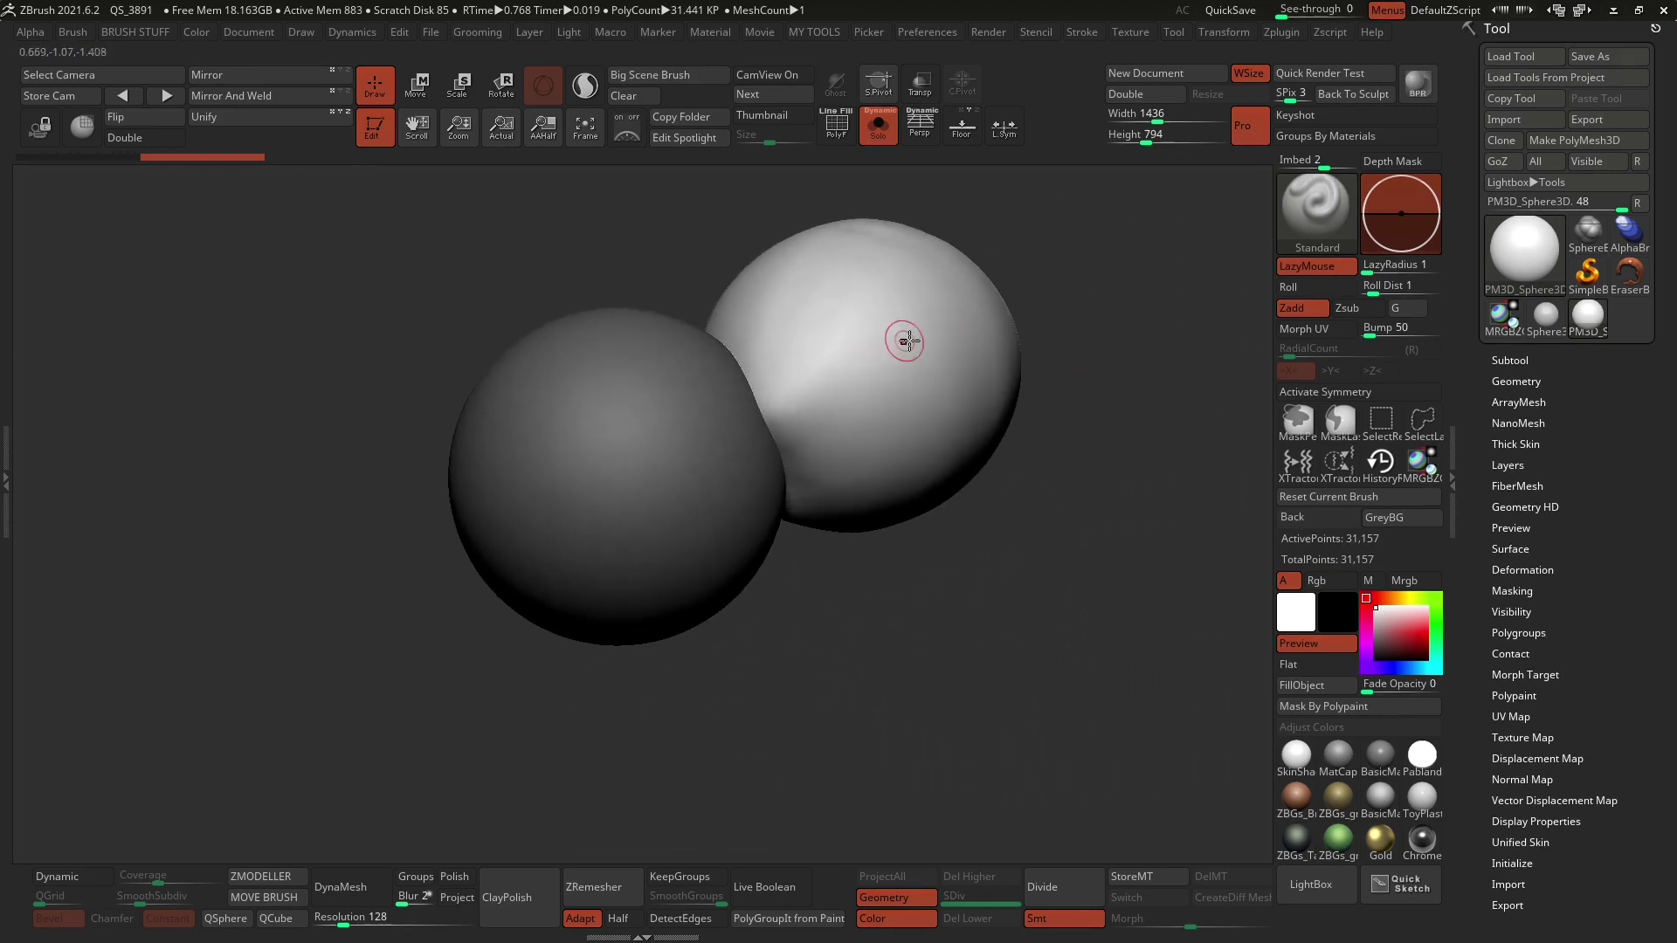
{"action": "mouse_move", "coordinate": [909, 340]}
{"action": "right_mouse_down"}
{"action": "mouse_move", "coordinate": [882, 325]}
{"action": "mouse_move", "coordinate": [830, 378]}
{"action": "mouse_move", "coordinate": [875, 345]}
{"action": "right_mouse_up"}
Step: Draw four more balloon shapes in a curving chain, each one growing out of the previous shape
{"action": "mouse_move", "coordinate": [851, 345]}
{"action": "left_mouse_down"}
{"action": "mouse_move", "coordinate": [1171, 297]}
{"action": "mouse_move", "coordinate": [1196, 376]}
{"action": "left_mouse_up"}
{"action": "left_click_drag", "start_coordinate": [957, 478], "coordinate": [1088, 681]}
{"action": "left_click_drag", "start_coordinate": [987, 642], "coordinate": [743, 724]}
{"action": "left_click_drag", "start_coordinate": [813, 663], "coordinate": [524, 725]}
{"action": "mouse_move", "coordinate": [775, 664]}
{"action": "right_mouse_down", "text": "ctrl"}
{"action": "mouse_move", "coordinate": [774, 582]}
{"action": "mouse_move", "coordinate": [820, 553]}
{"action": "mouse_move", "coordinate": [703, 580]}
{"action": "mouse_move", "coordinate": [860, 550]}
{"action": "mouse_move", "coordinate": [825, 550]}
{"action": "right_mouse_up", "text": "ctrl"}
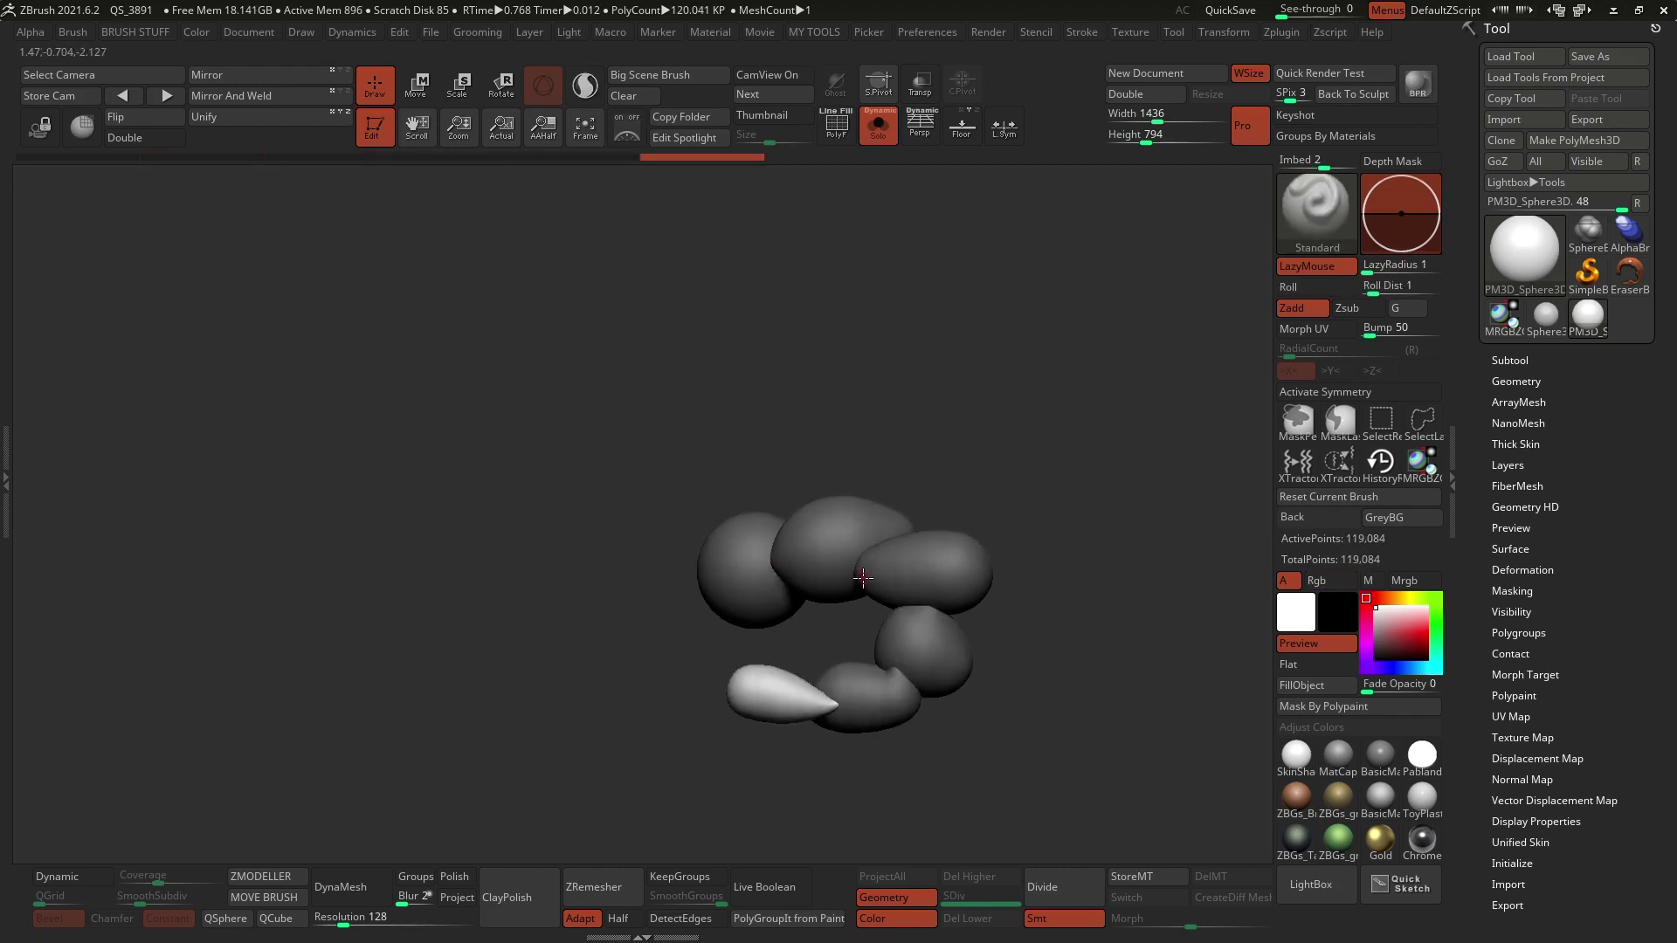
{"action": "right_click_drag", "start_coordinate": [976, 417], "coordinate": [931, 381], "text": "alt"}
{"action": "right_click_drag", "start_coordinate": [931, 382], "coordinate": [749, 408], "text": "shift"}
Step: Undo all the balloon shapes back to the plain sphere
{"action": "key", "text": "ctrl+z"}
{"action": "key", "text": "ctrl+z"}
{"action": "key", "text": "ctrl+z"}
{"action": "key", "text": "ctrl+z"}
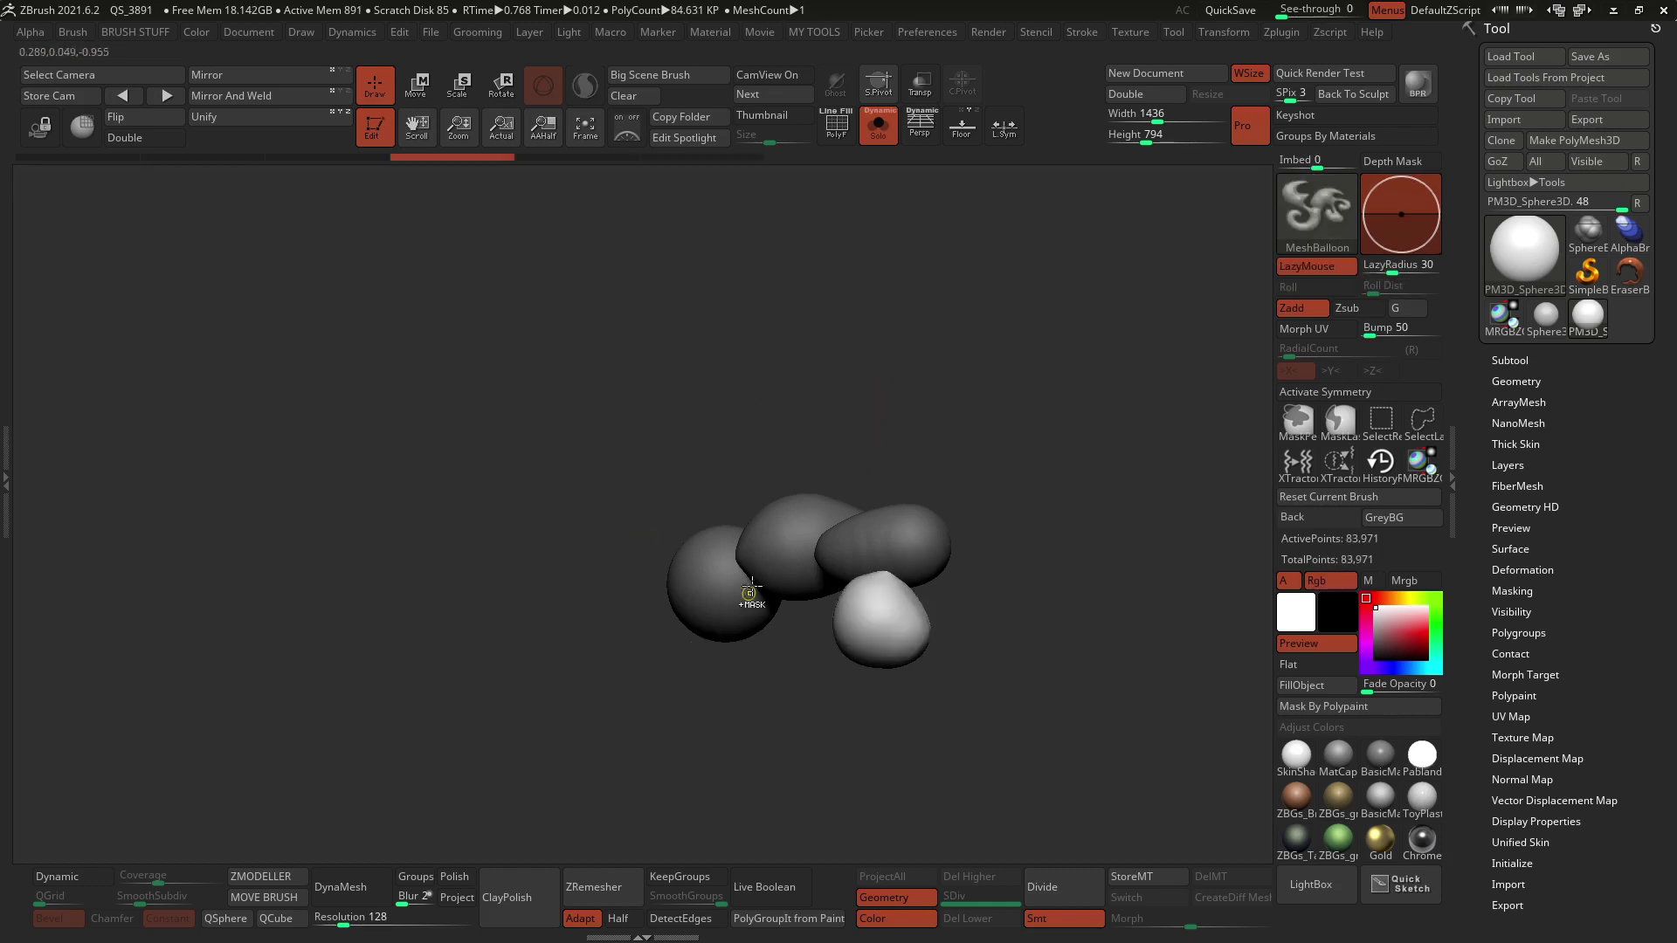
{"action": "key", "text": "ctrl+z"}
{"action": "key", "text": "ctrl+z"}
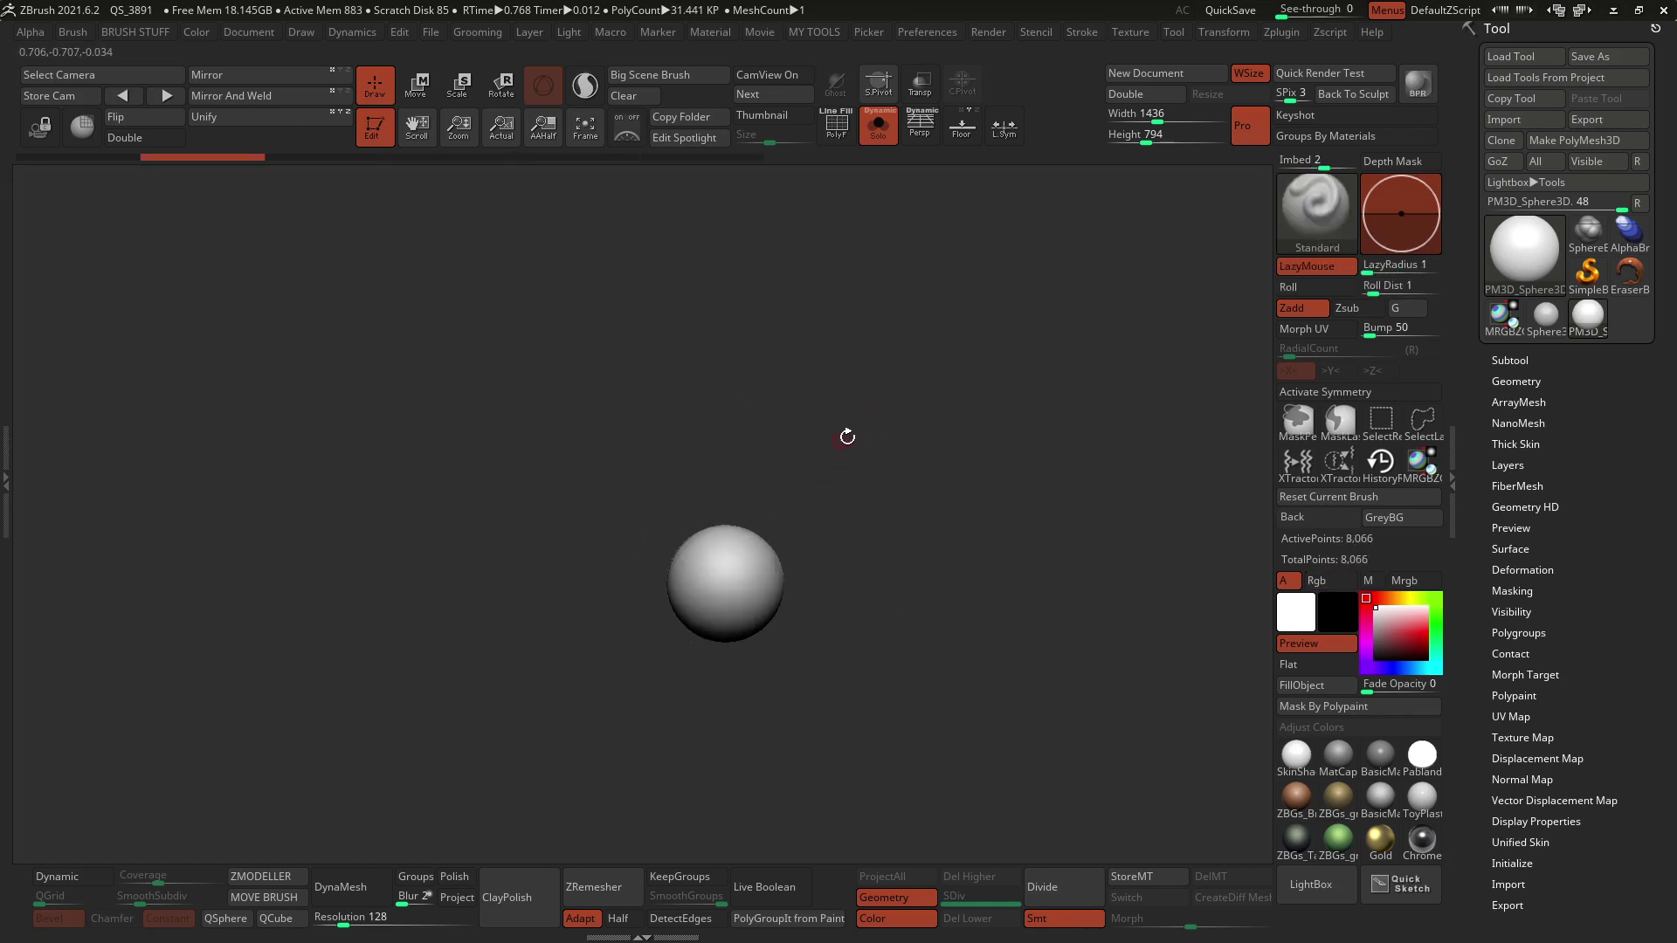
{"action": "key", "text": "ctrl+z"}
{"action": "key", "text": "ctrl+z"}
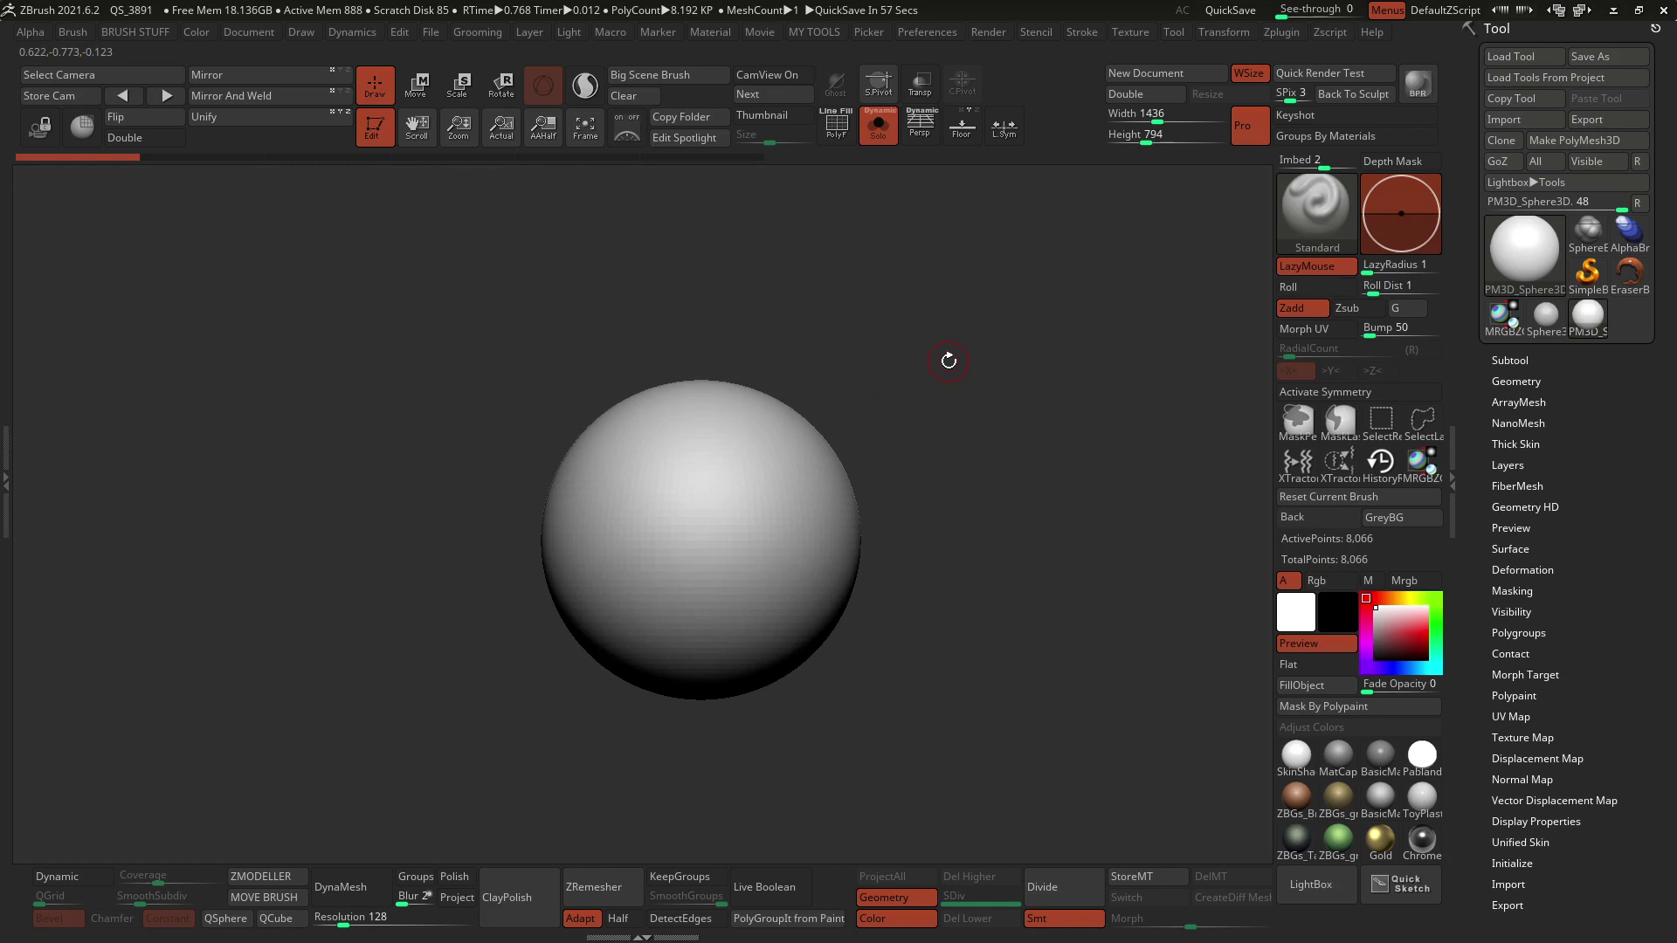
Step: Turn off LazyMouse for the MeshBalloon brush and draw a wavy, irregular balloon off the sphere's right side
{"action": "key", "text": "ctrl"}
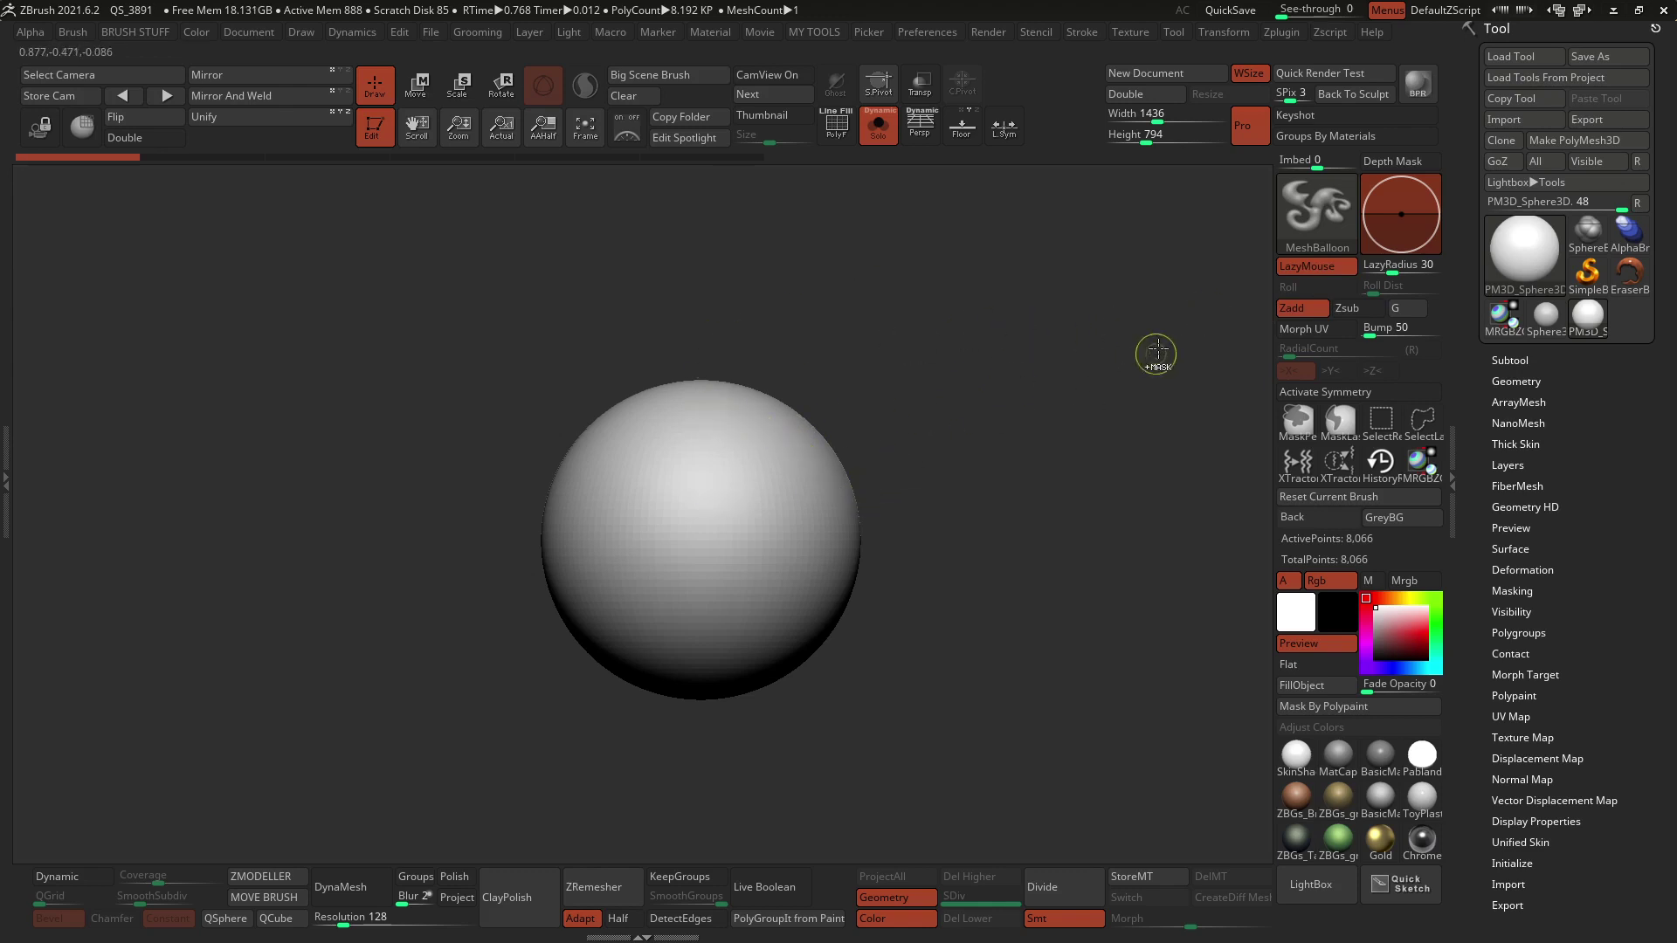
{"action": "left_click", "coordinate": [1318, 264]}
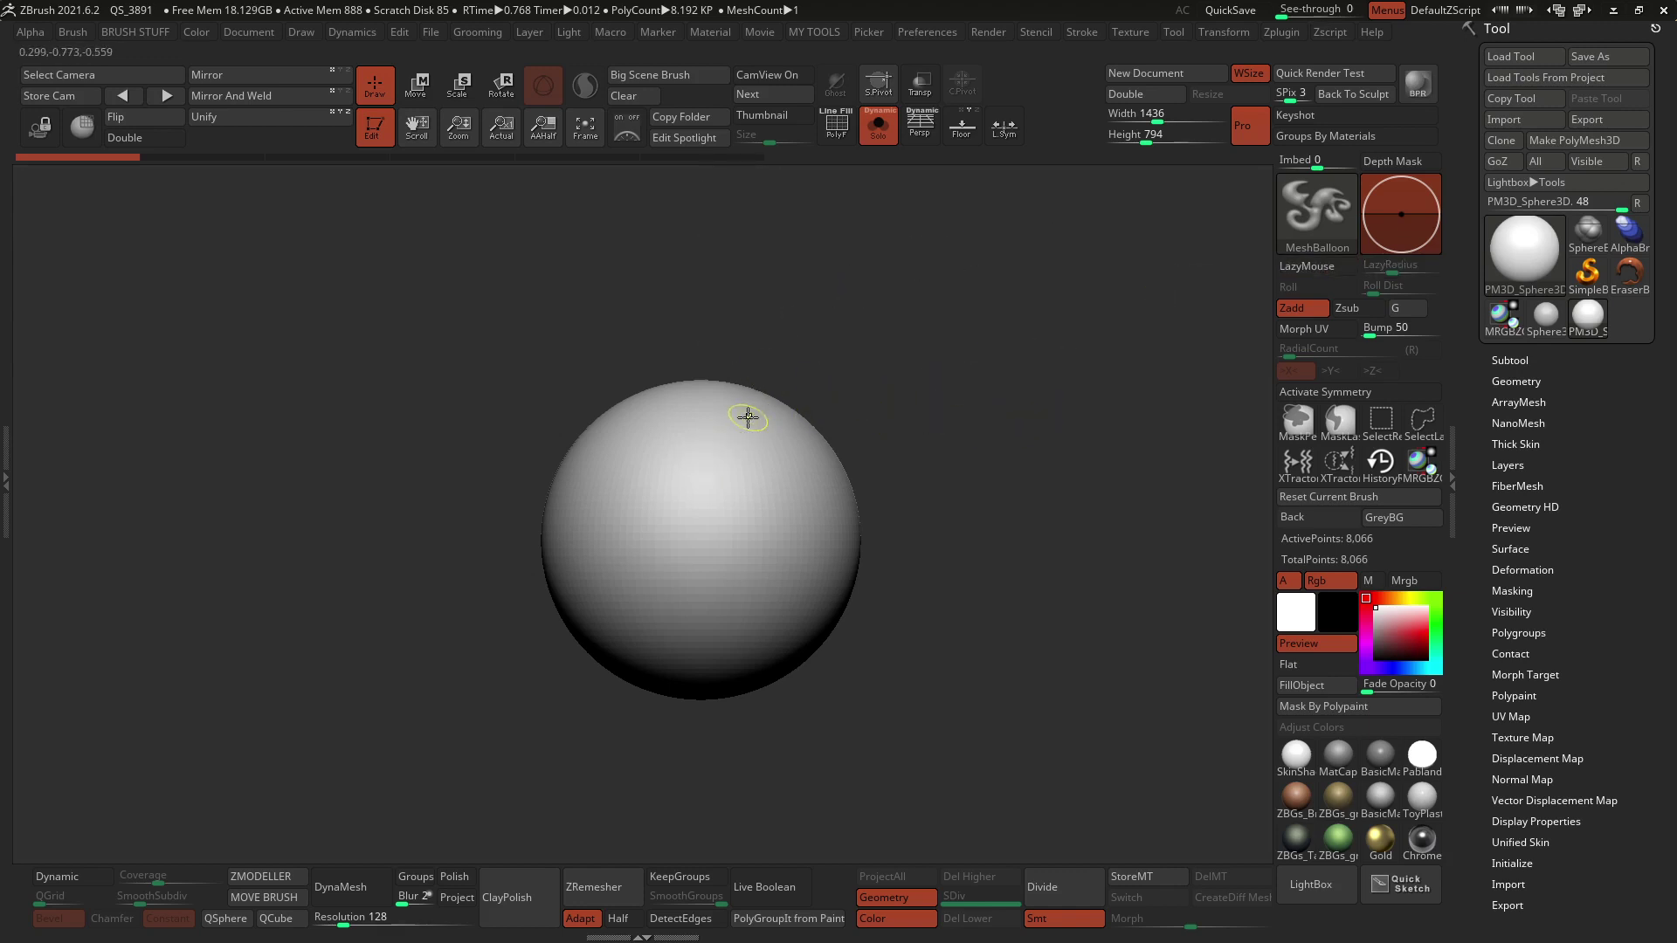
{"action": "mouse_move", "coordinate": [747, 417]}
{"action": "left_mouse_down", "text": "ctrl"}
{"action": "mouse_move", "coordinate": [899, 348]}
{"action": "mouse_move", "coordinate": [1123, 565]}
{"action": "mouse_move", "coordinate": [860, 584]}
{"action": "left_mouse_up", "text": "ctrl"}
{"action": "key", "text": "ctrl+z"}
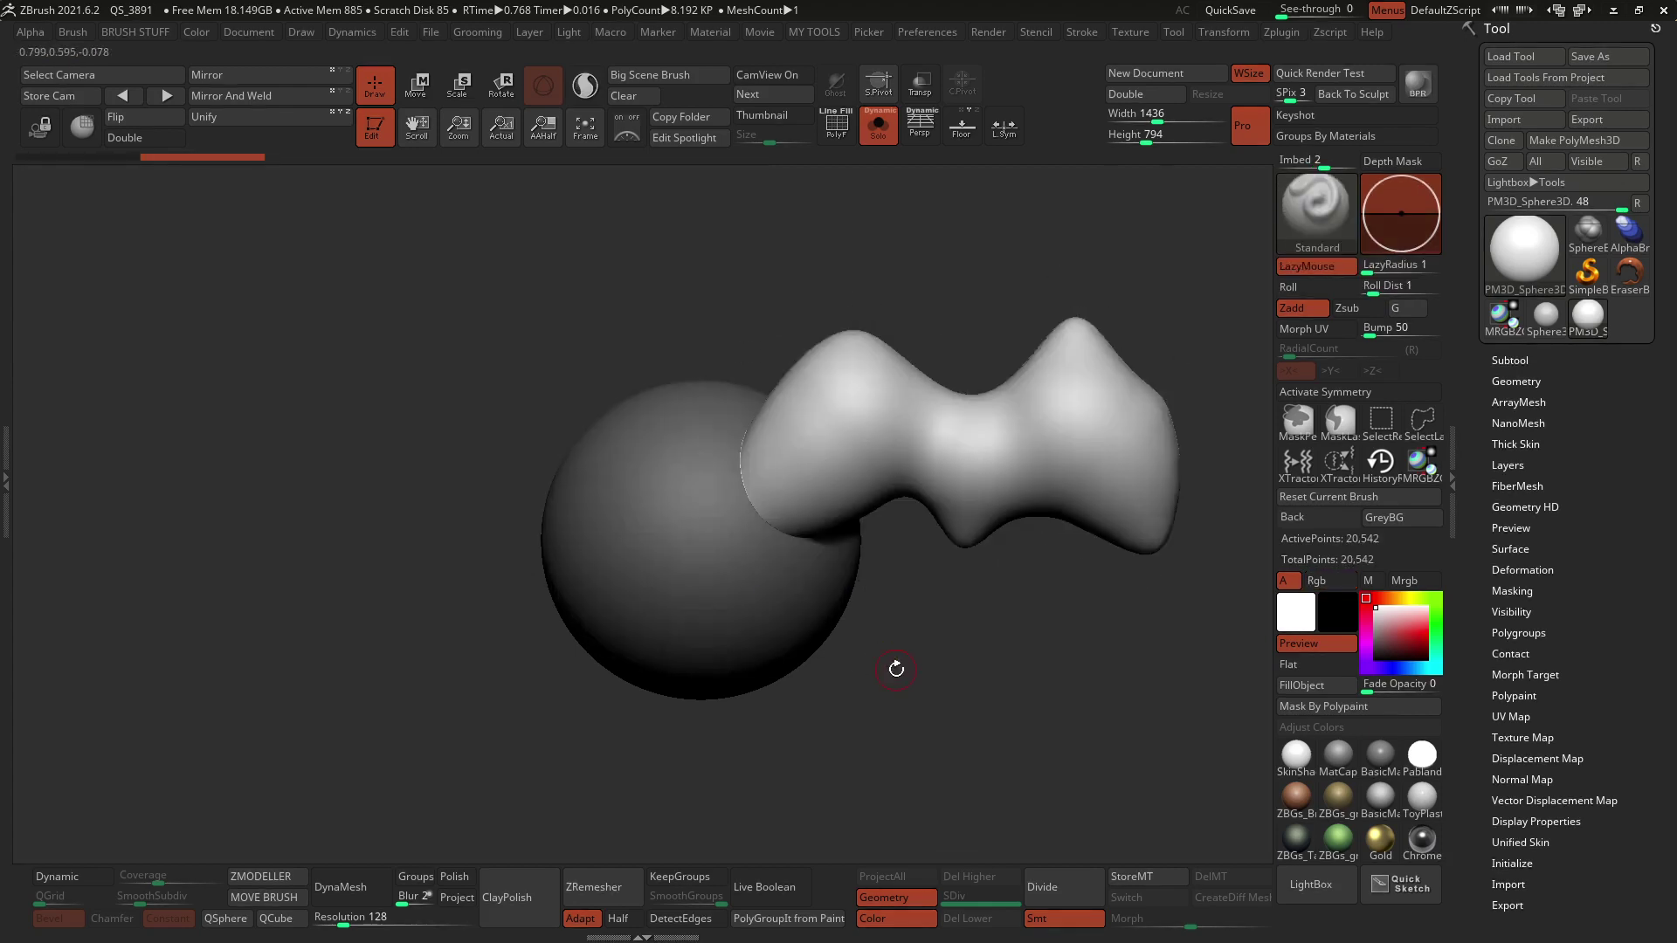
Step: Undo the wavy balloon shape
{"action": "key", "text": "b"}
{"action": "key", "text": "m"}
{"action": "key", "text": "b"}
{"action": "key", "text": "ctrl+z"}
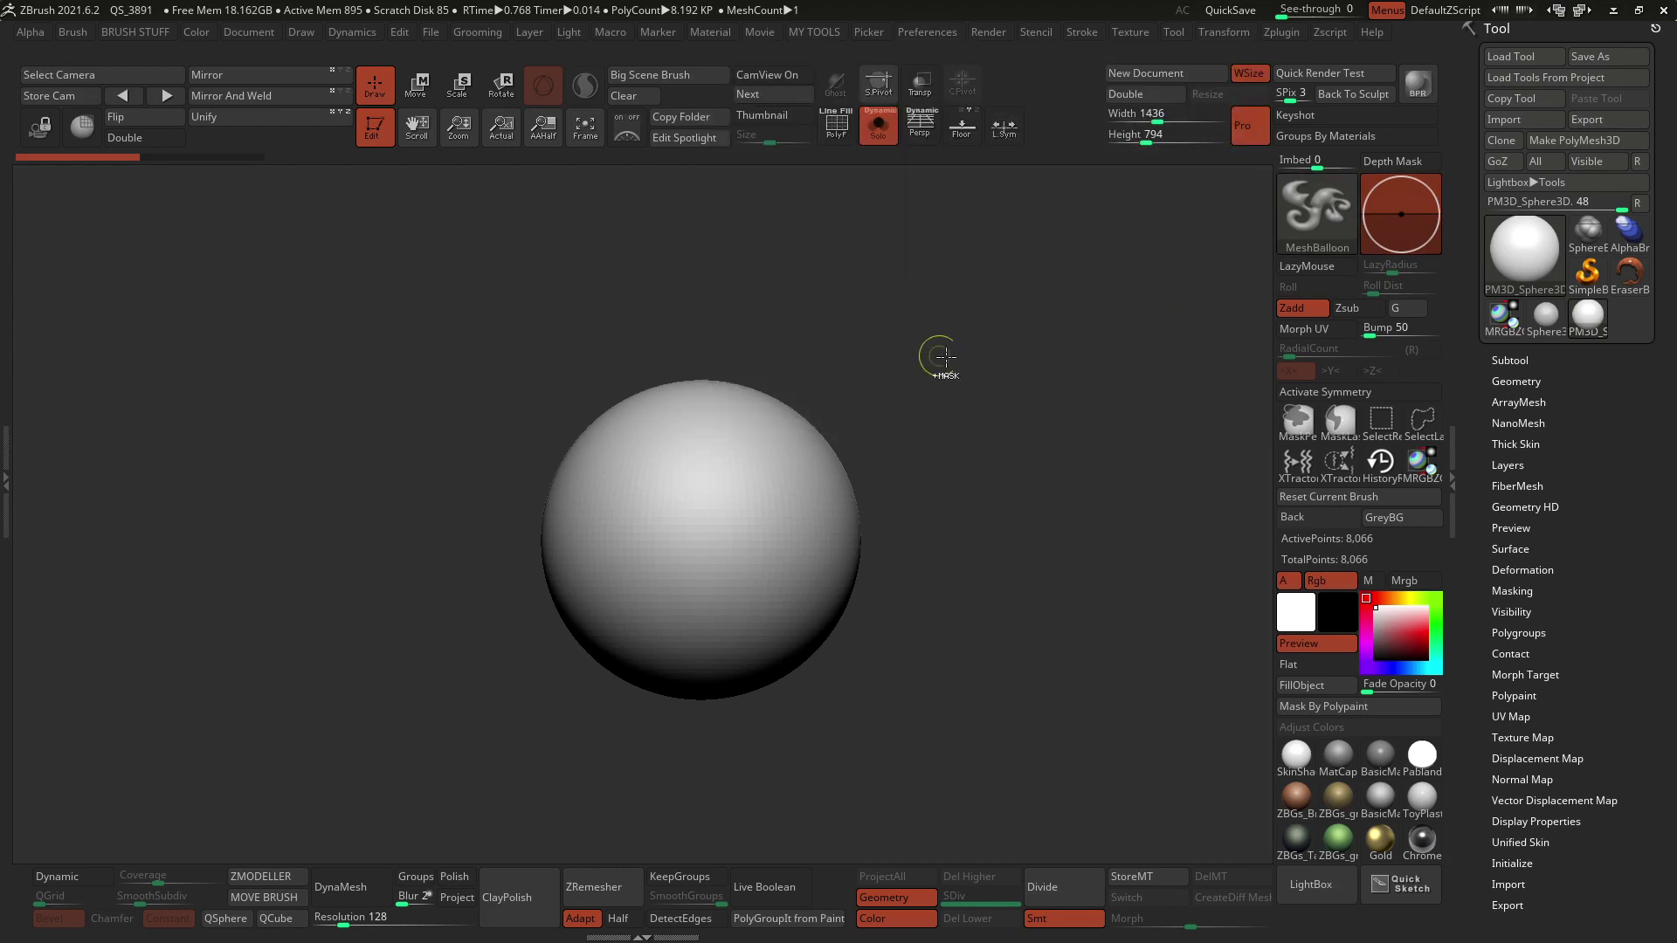
Step: Look up the LazyMouse option, the stroke's Lazy Mouse settings and the brush's Depth settings
{"action": "mouse_move", "coordinate": [1305, 266]}
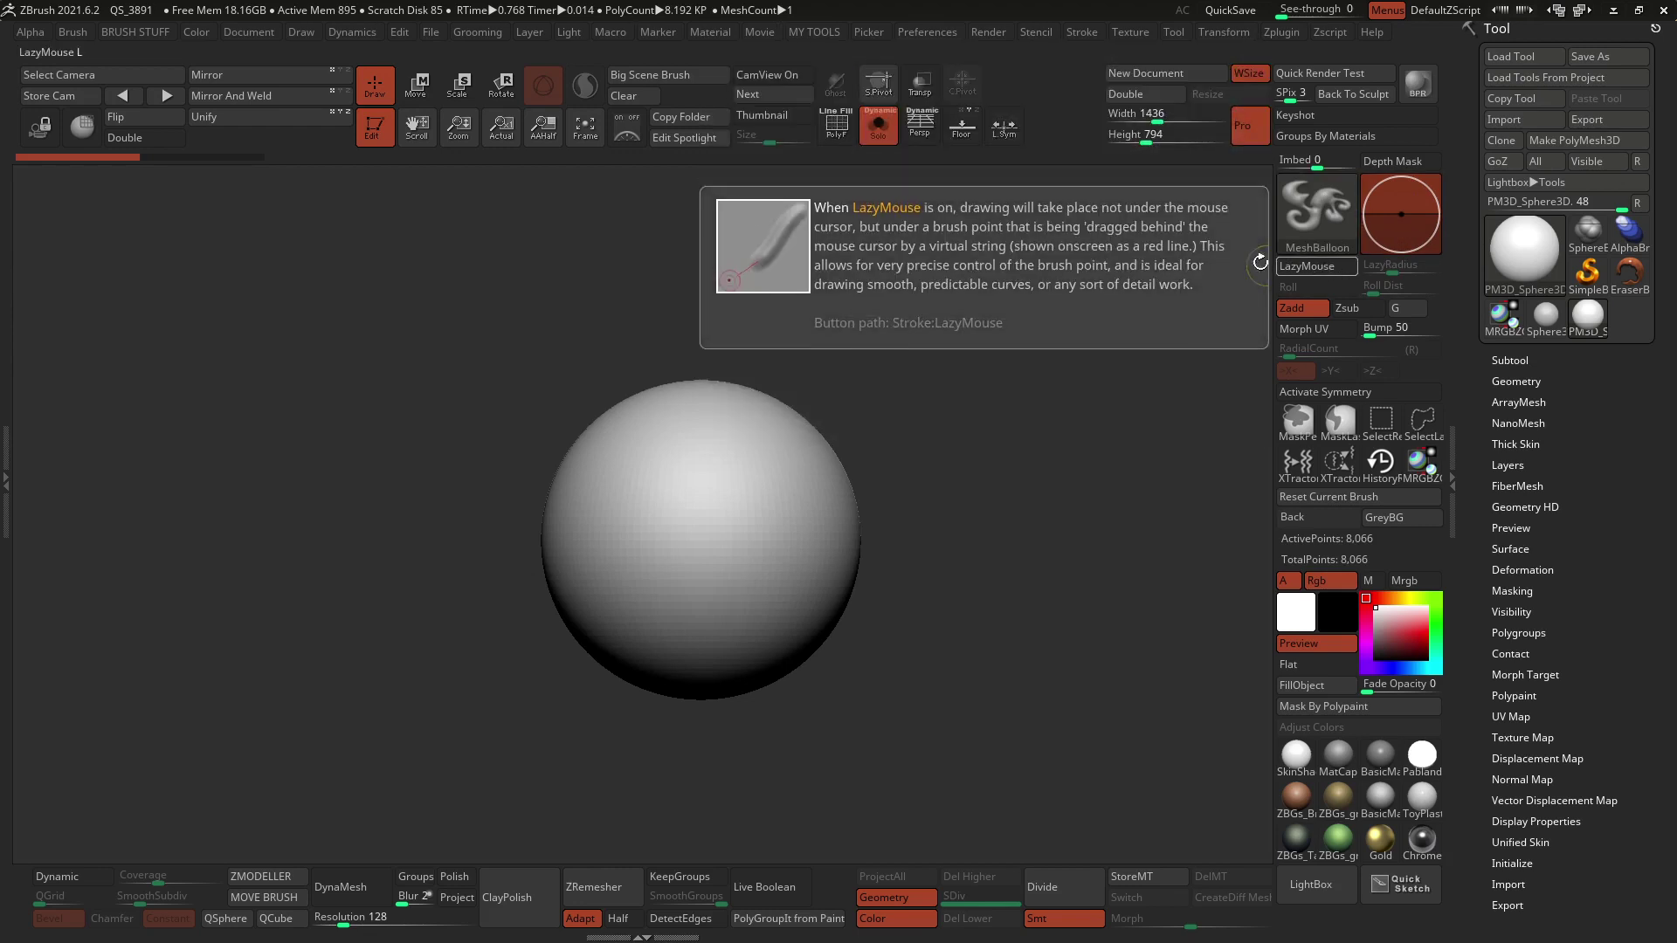
{"action": "key", "text": "b"}
{"action": "key", "text": "s"}
{"action": "key", "text": "t"}
{"action": "left_click", "coordinate": [1081, 32]}
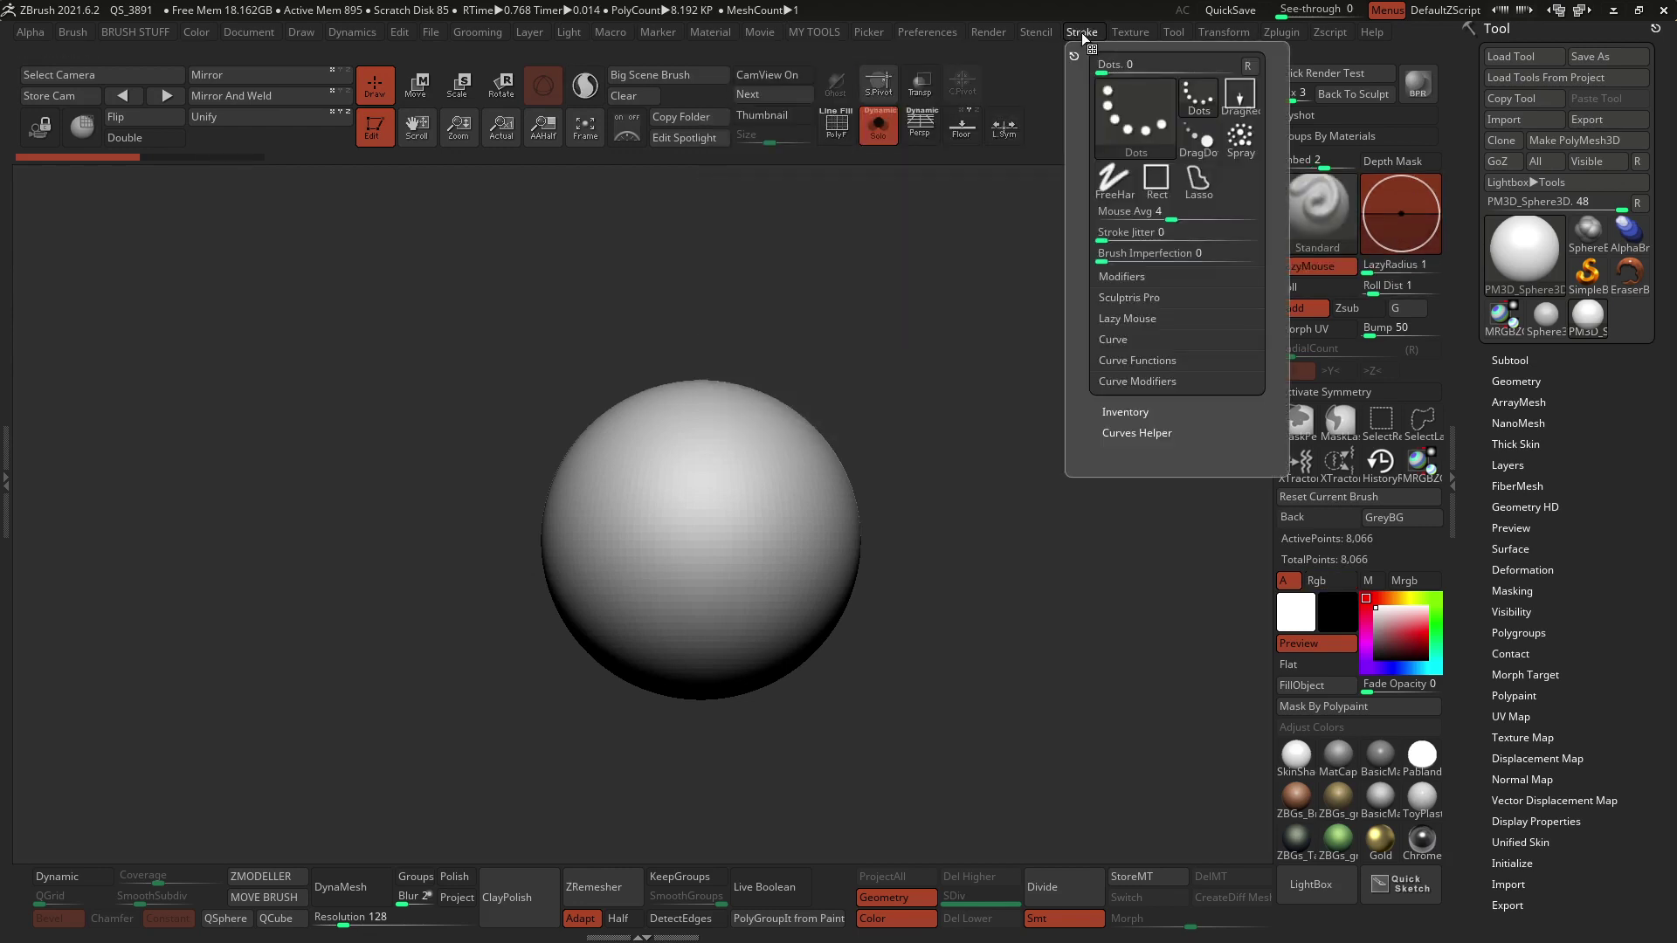
{"action": "left_click", "coordinate": [1135, 319]}
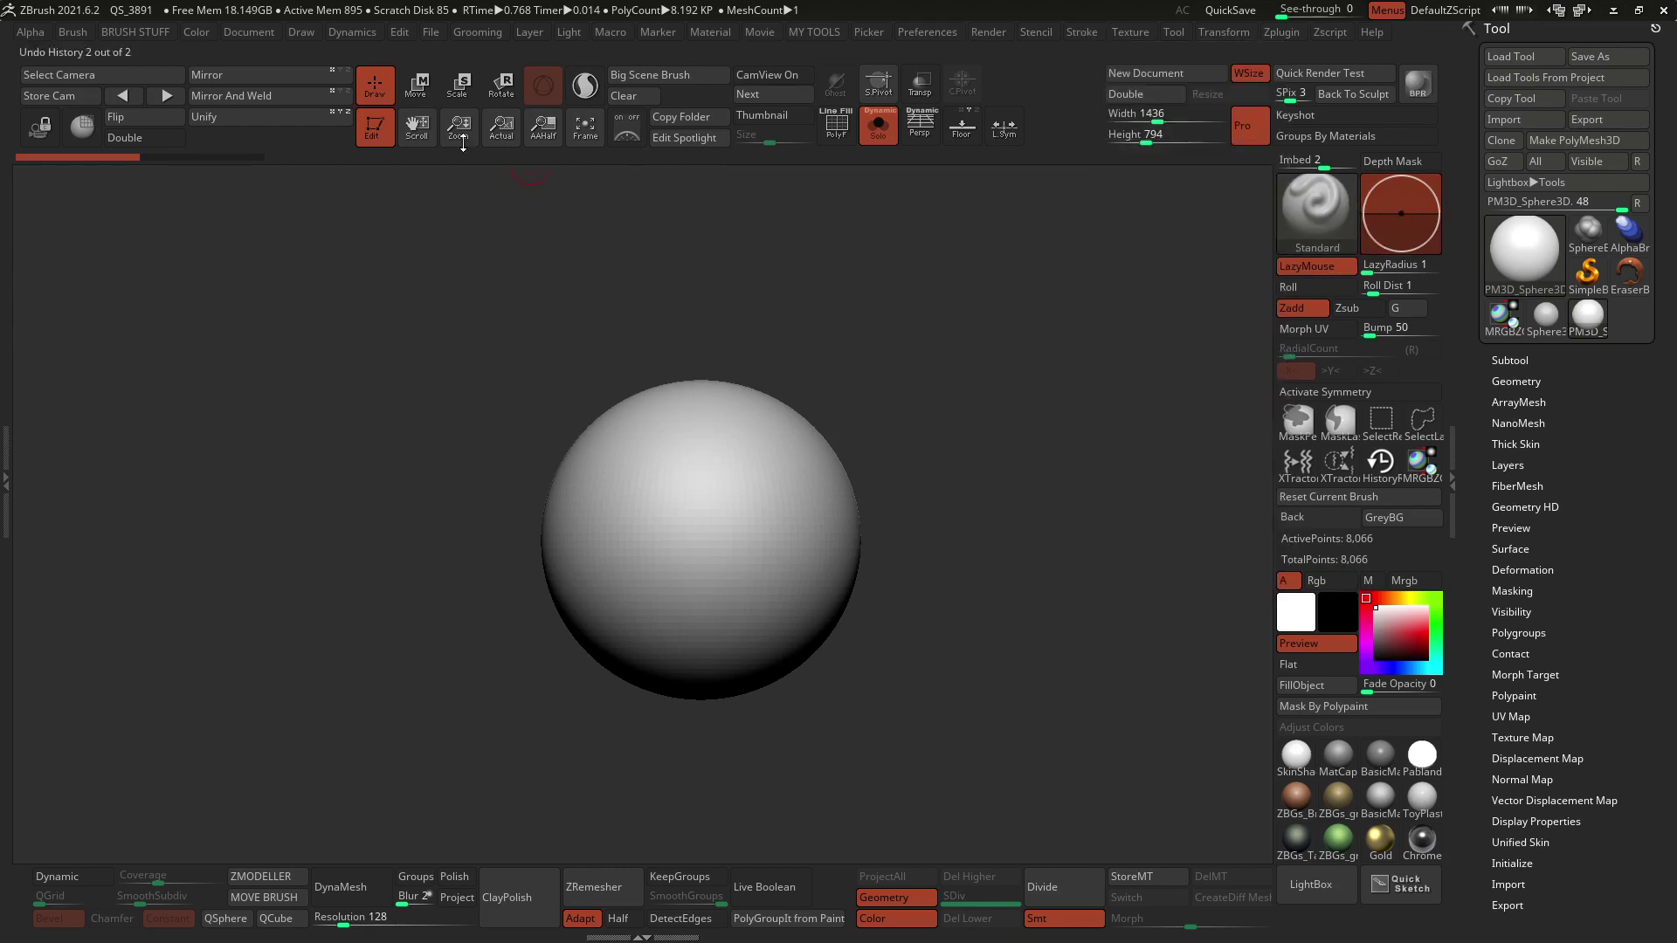
{"action": "left_click", "coordinate": [78, 35]}
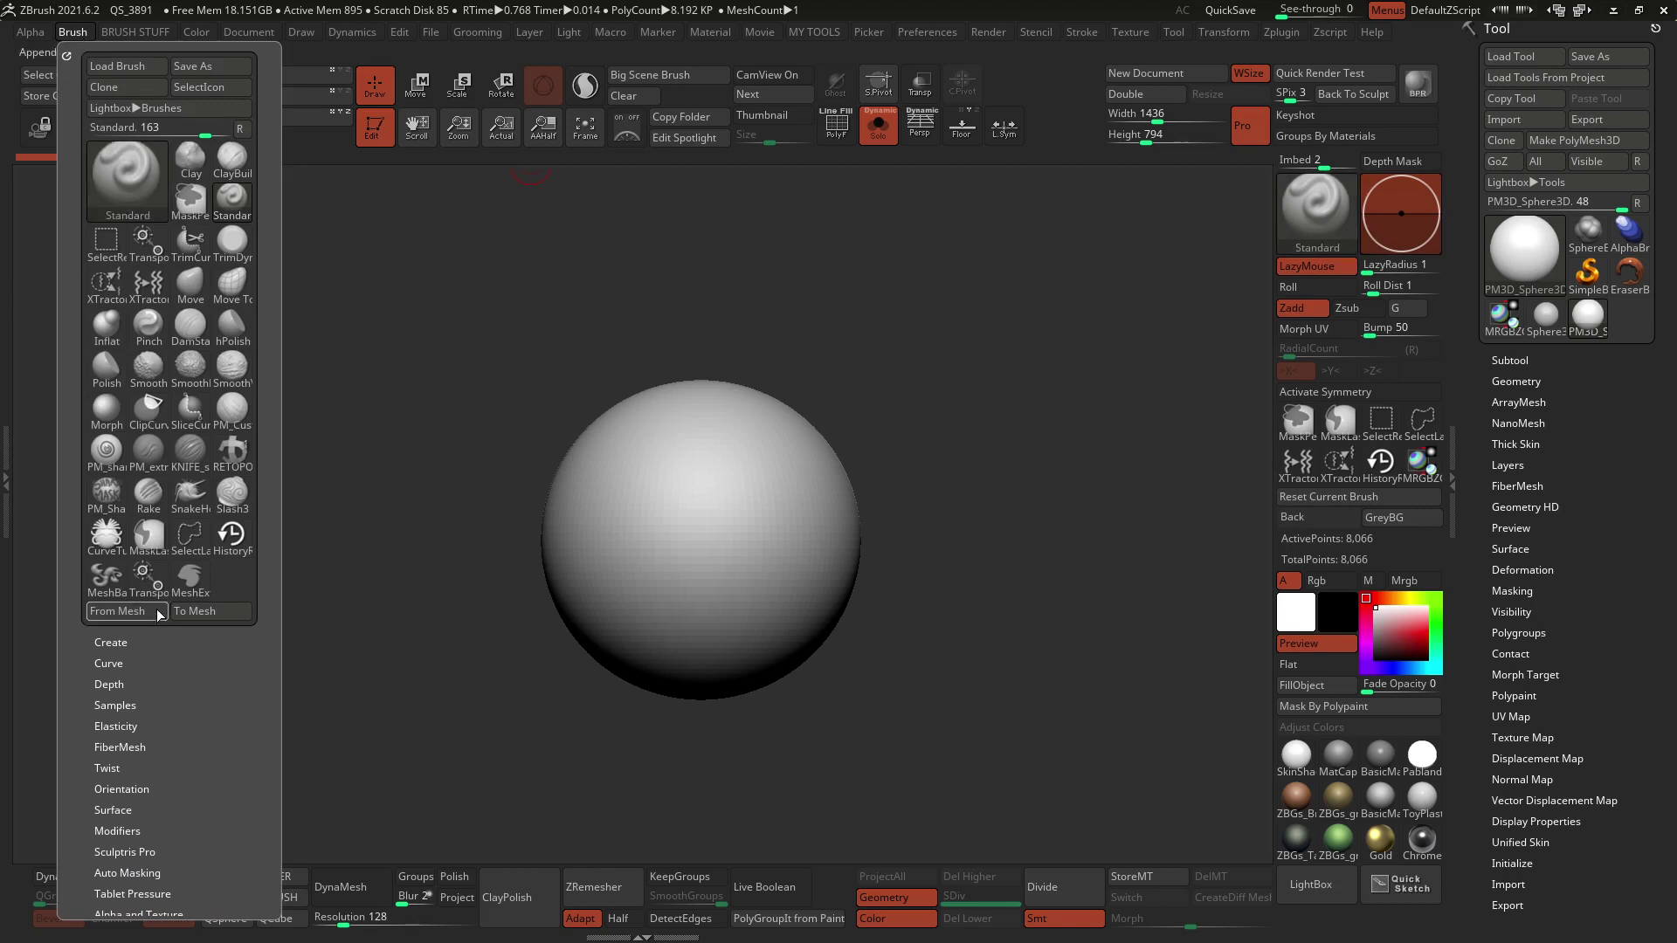
{"action": "left_click", "coordinate": [109, 684]}
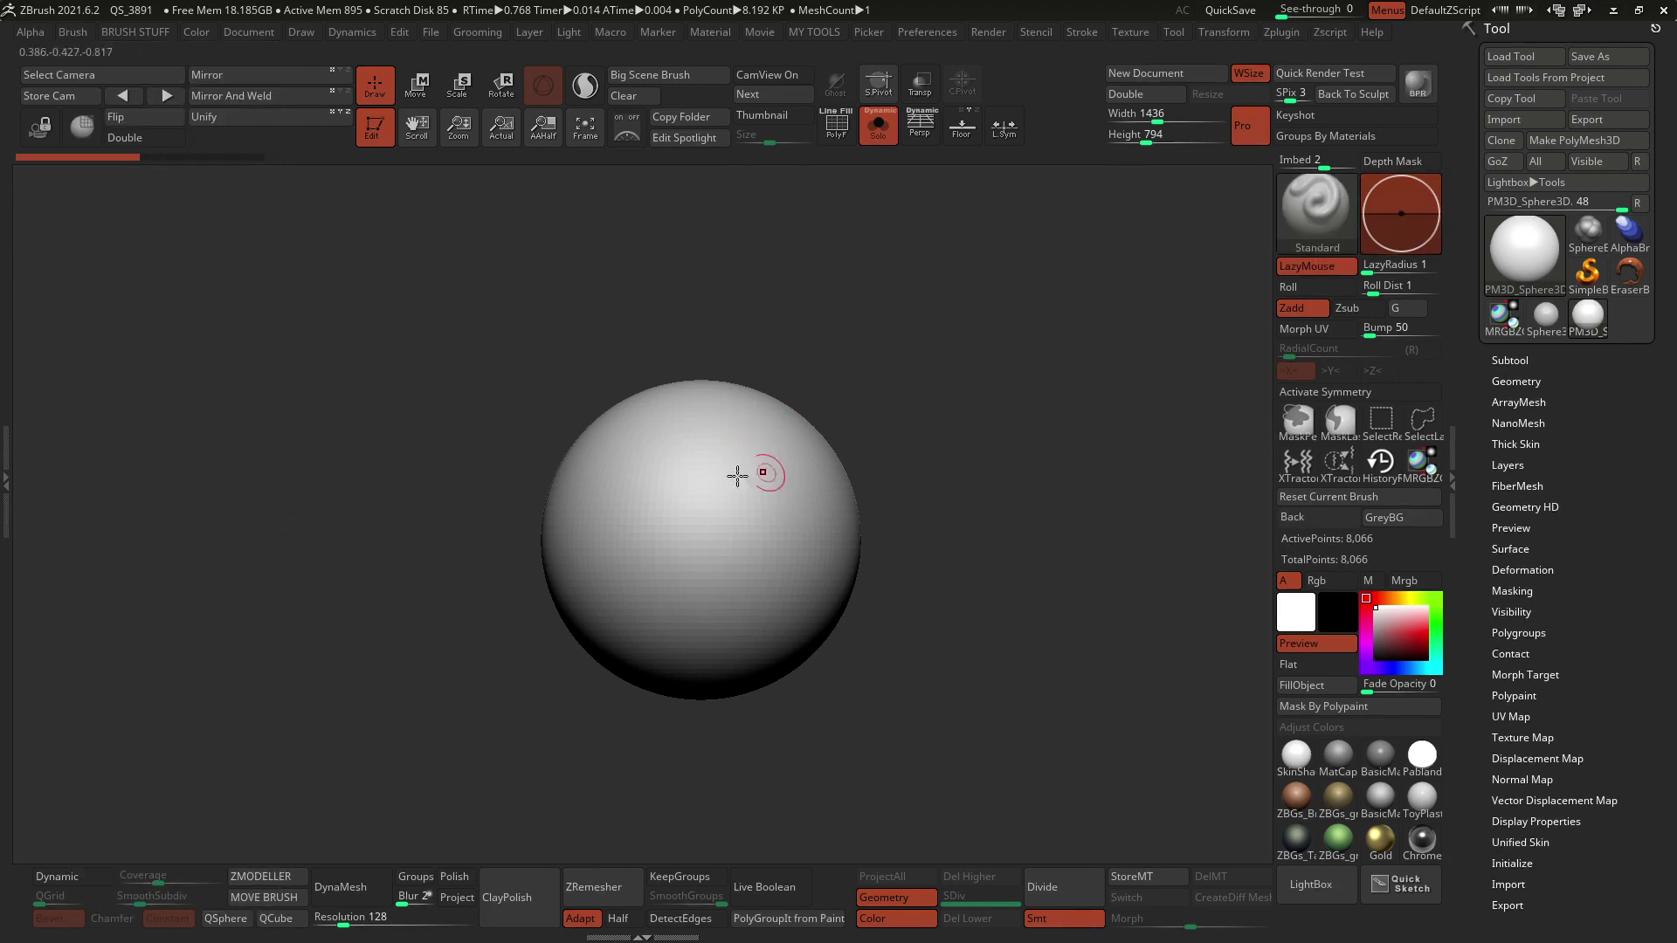
Step: Draw an oval balloon off the sphere's right side and inspect its wireframe with PolyFrame
{"action": "mouse_move", "coordinate": [703, 527]}
{"action": "left_mouse_down", "text": "ctrl"}
{"action": "mouse_move", "coordinate": [731, 423]}
{"action": "mouse_move", "coordinate": [698, 534]}
{"action": "left_mouse_up", "text": "ctrl"}
{"action": "left_click_drag", "start_coordinate": [1137, 486], "coordinate": [1070, 480]}
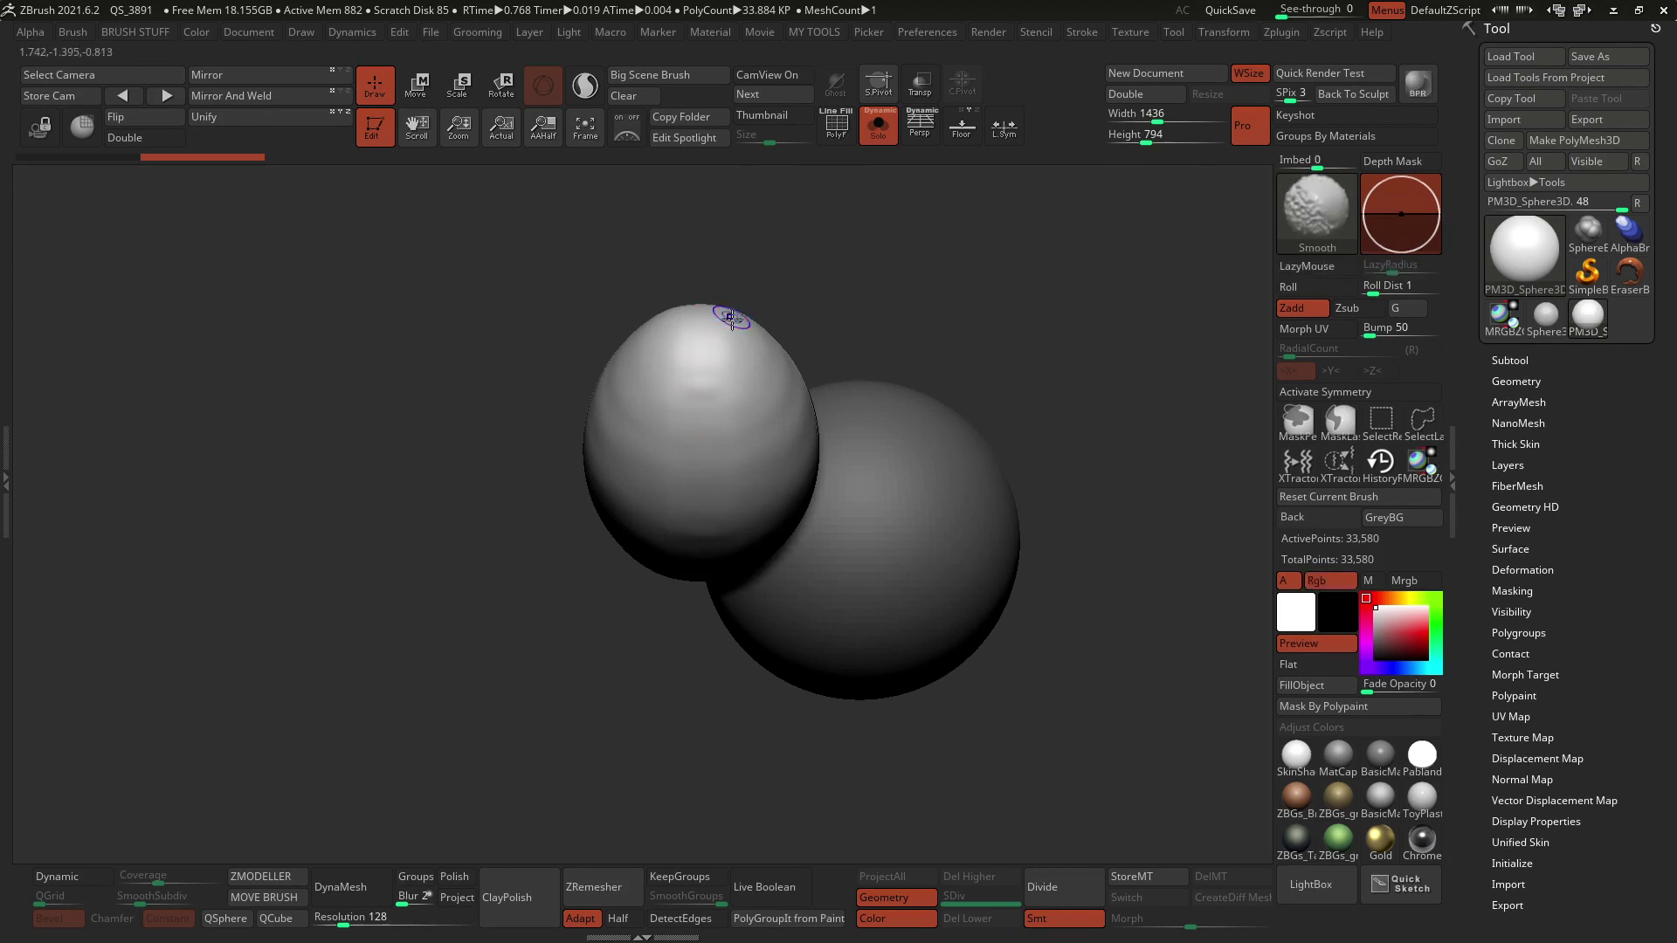
{"action": "key", "text": "shift+f"}
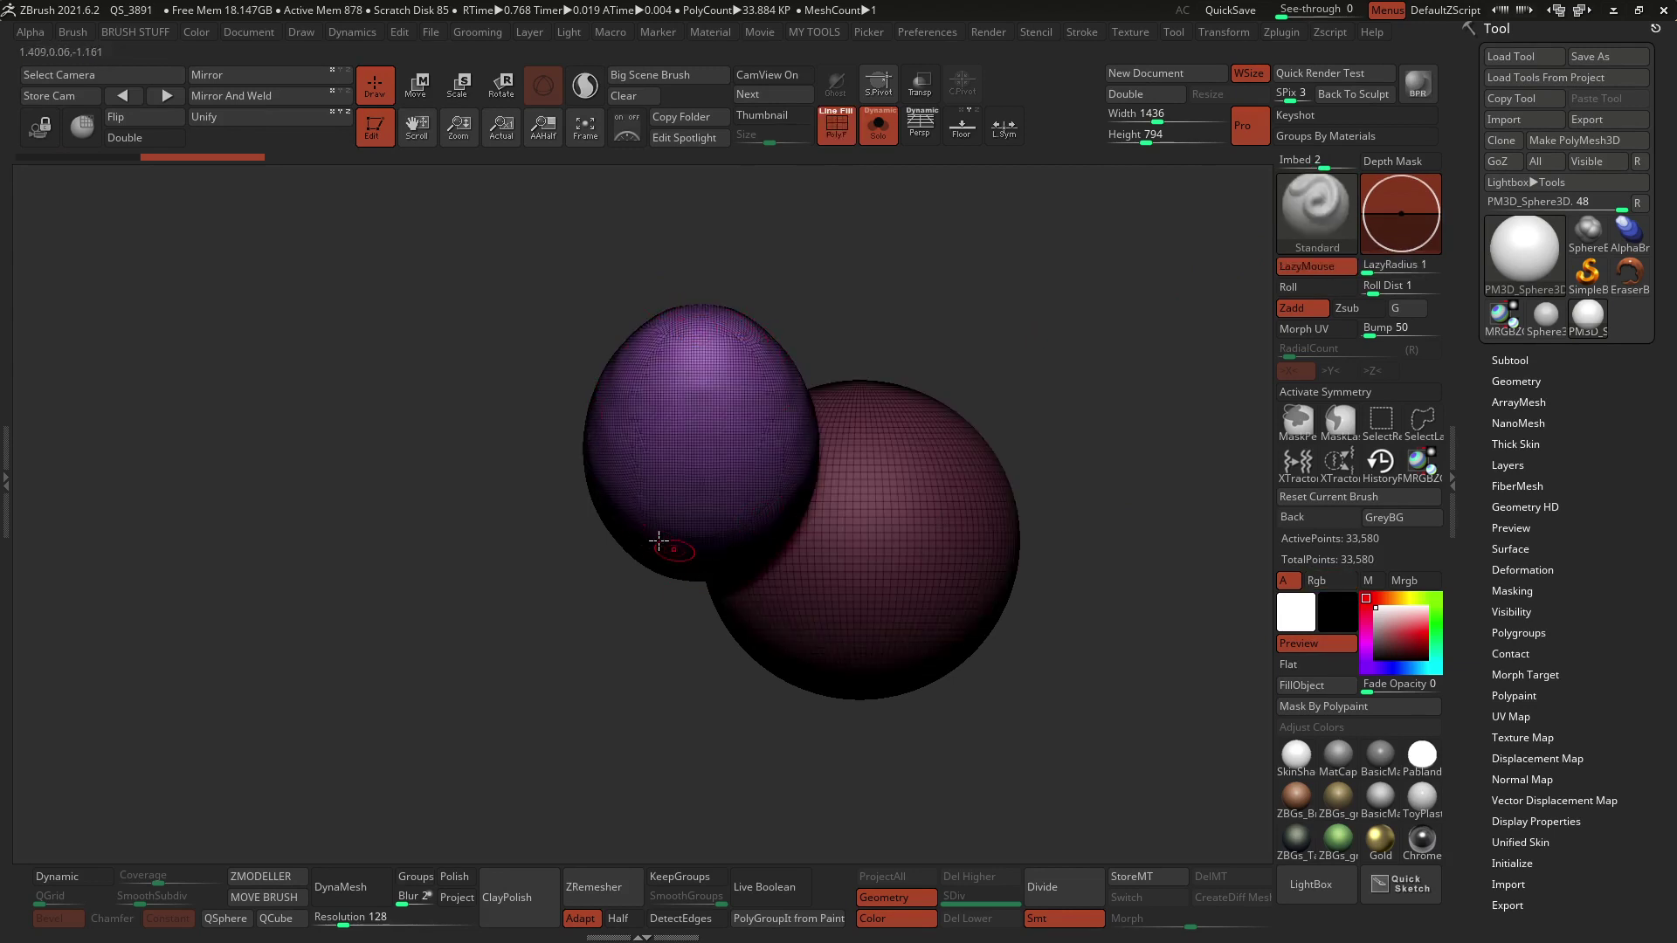
{"action": "key", "text": "shift+f"}
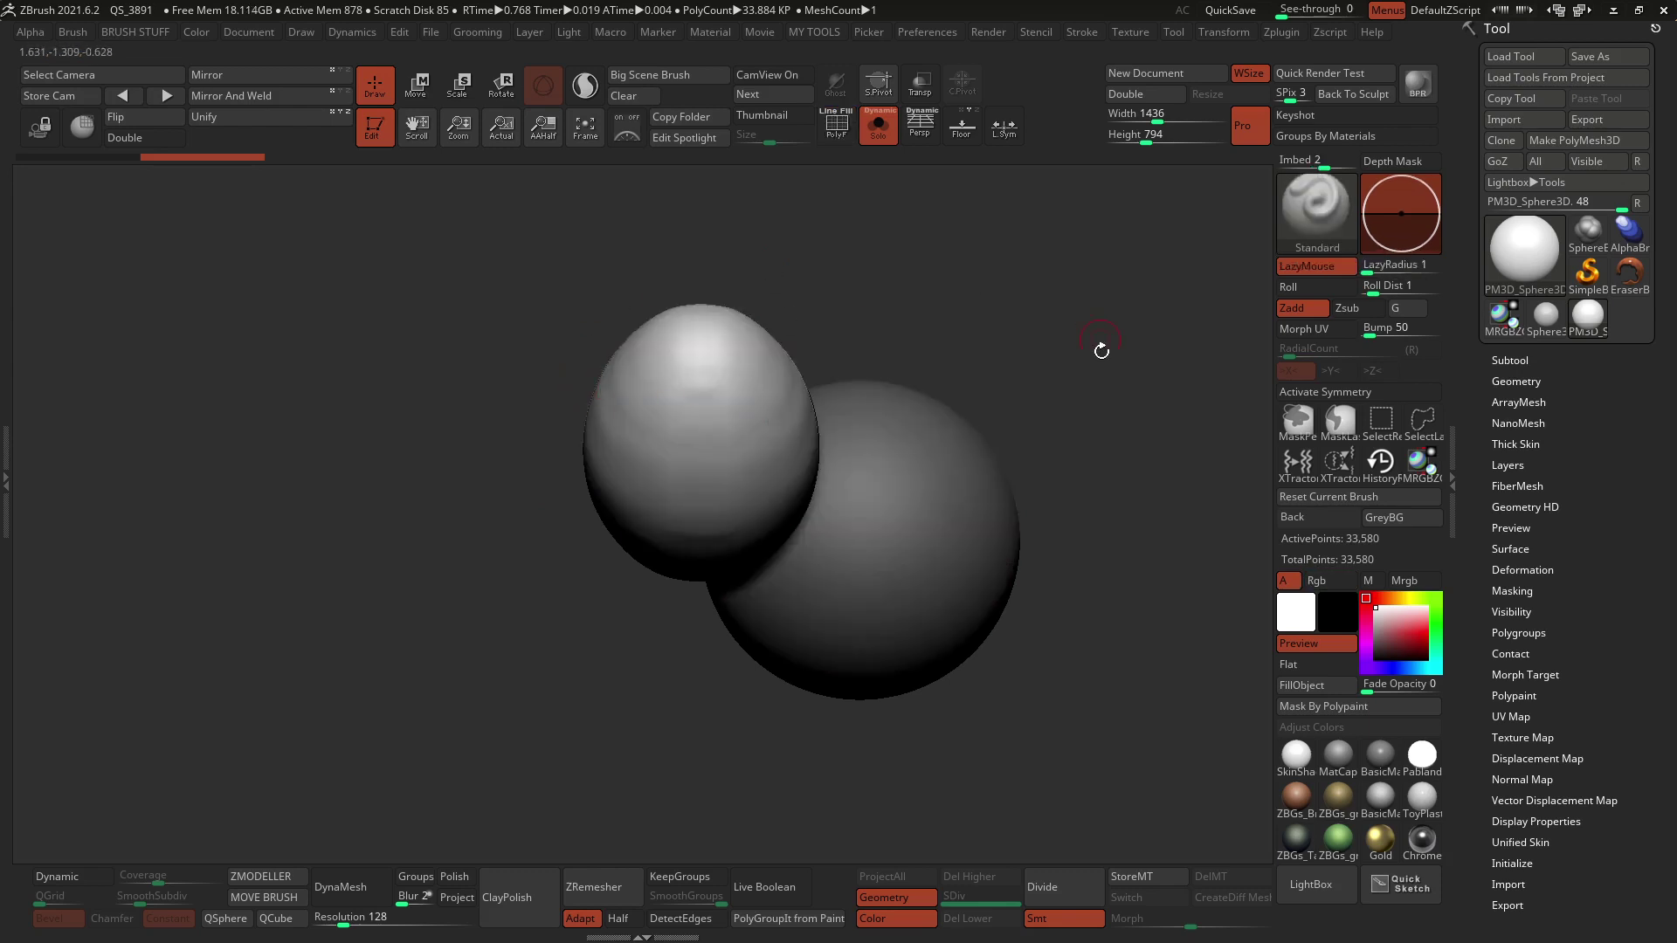
Step: Lower the MeshBalloon brush placement to an Imbed value of -56
{"action": "key", "text": "b"}
{"action": "key", "text": "s"}
{"action": "key", "text": "t"}
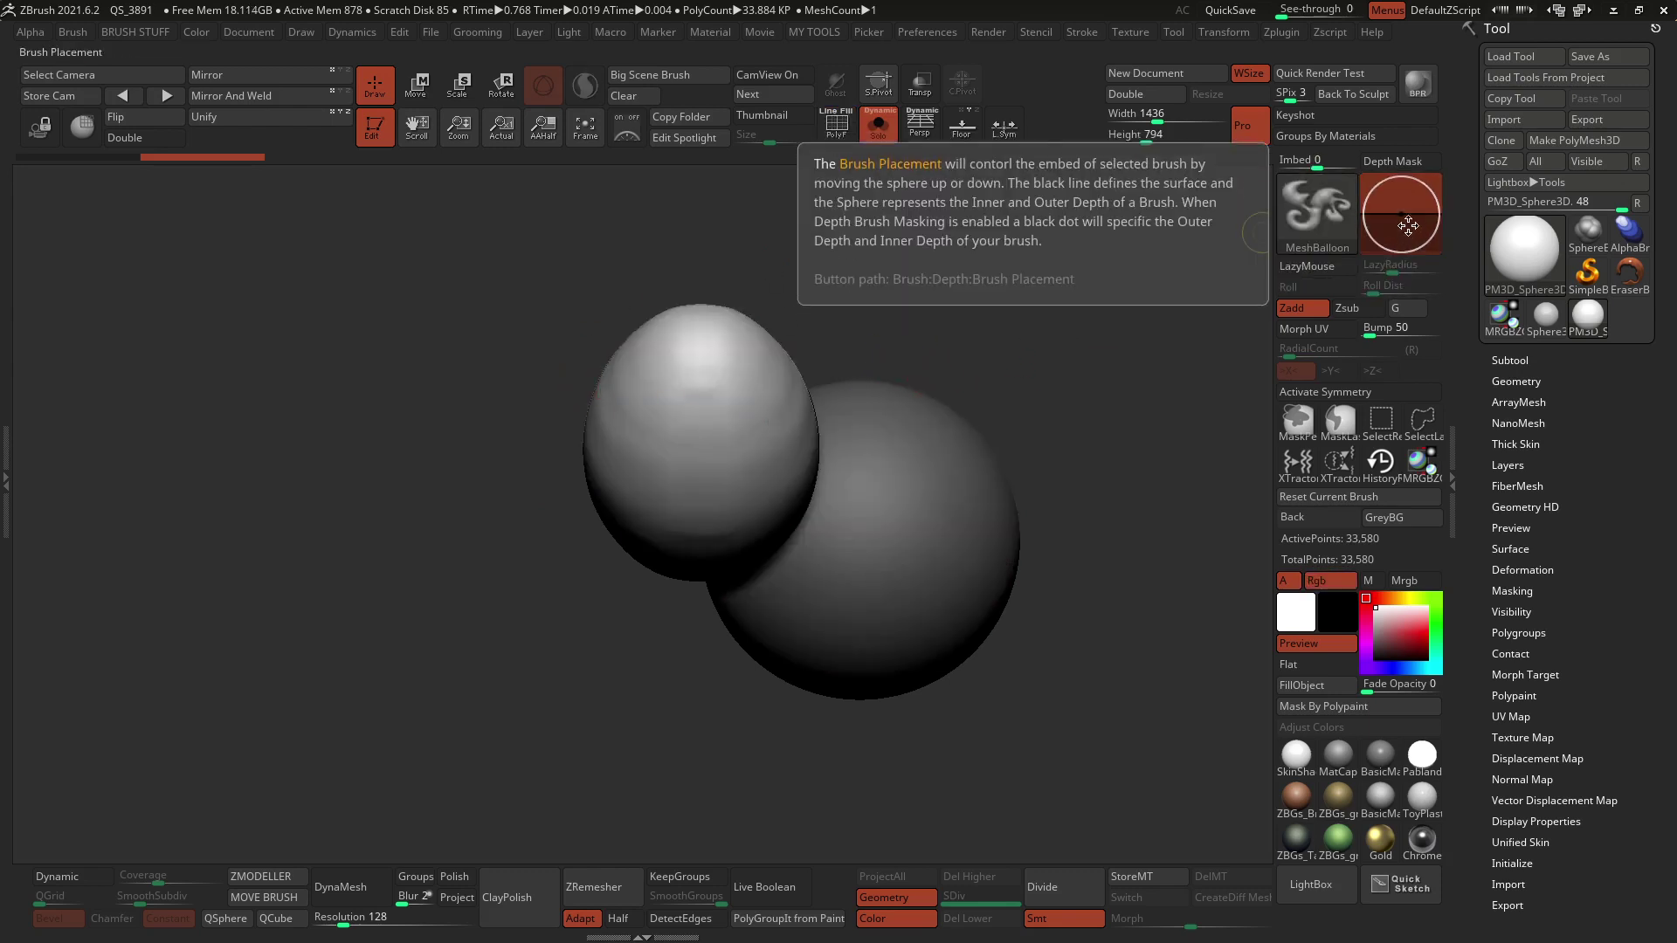
{"action": "left_click_drag", "start_coordinate": [1404, 214], "coordinate": [1405, 233], "text": "ctrl"}
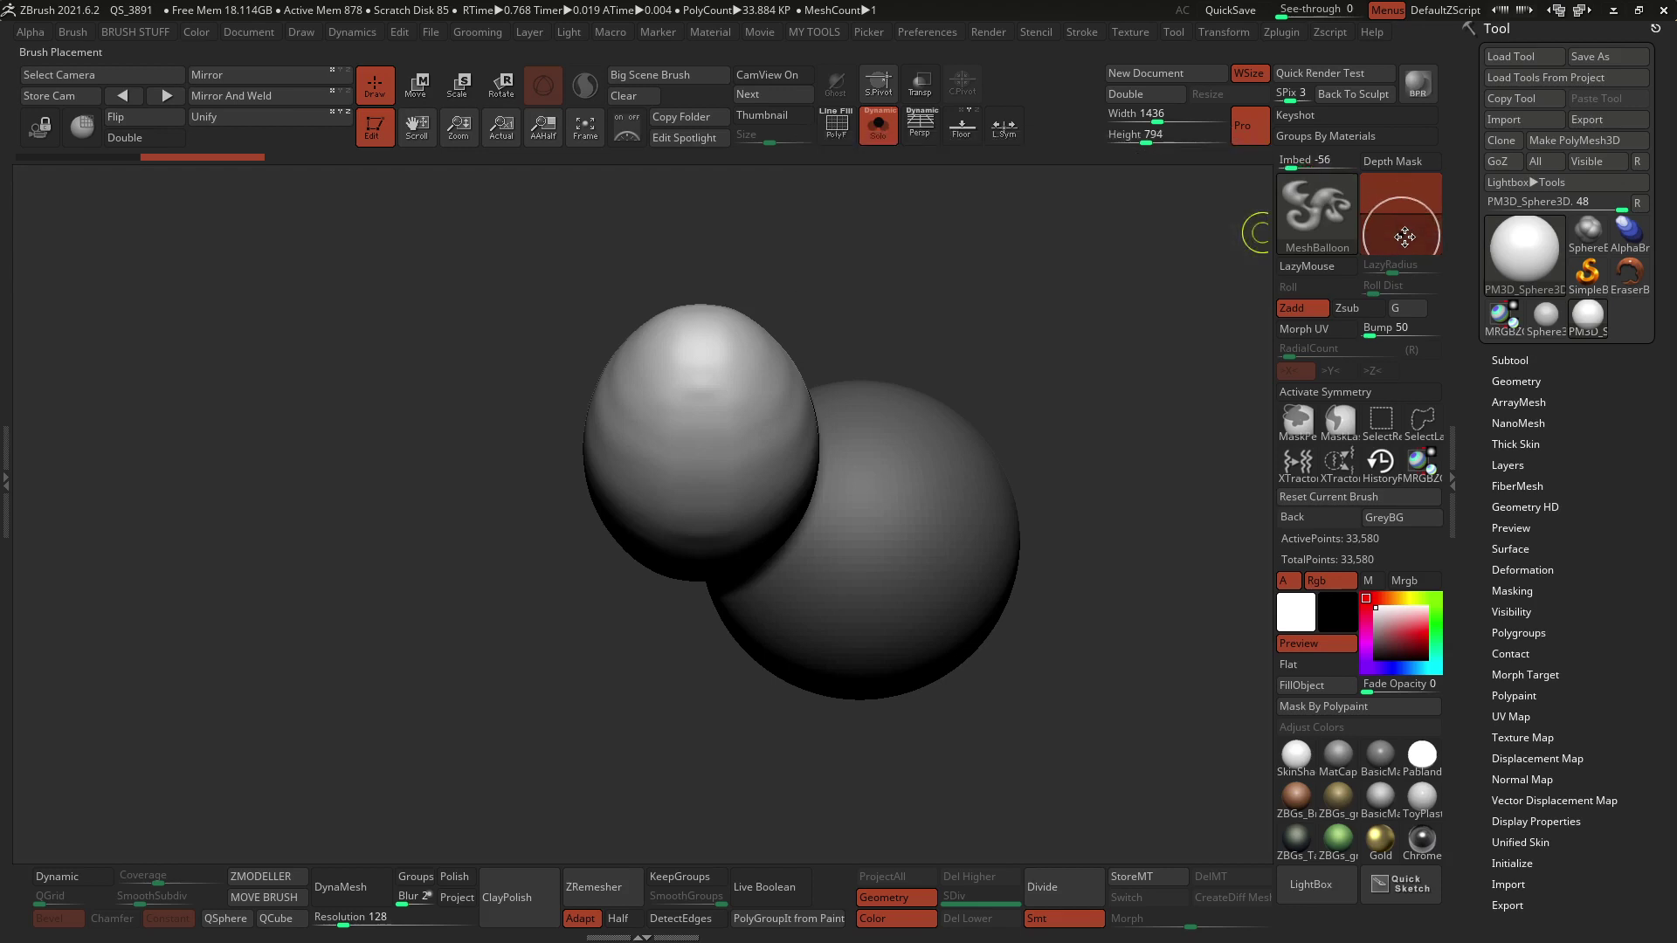
{"action": "key", "text": "b"}
{"action": "key", "text": "s"}
{"action": "key", "text": "t"}
{"action": "left_click_drag", "start_coordinate": [908, 282], "coordinate": [962, 298]}
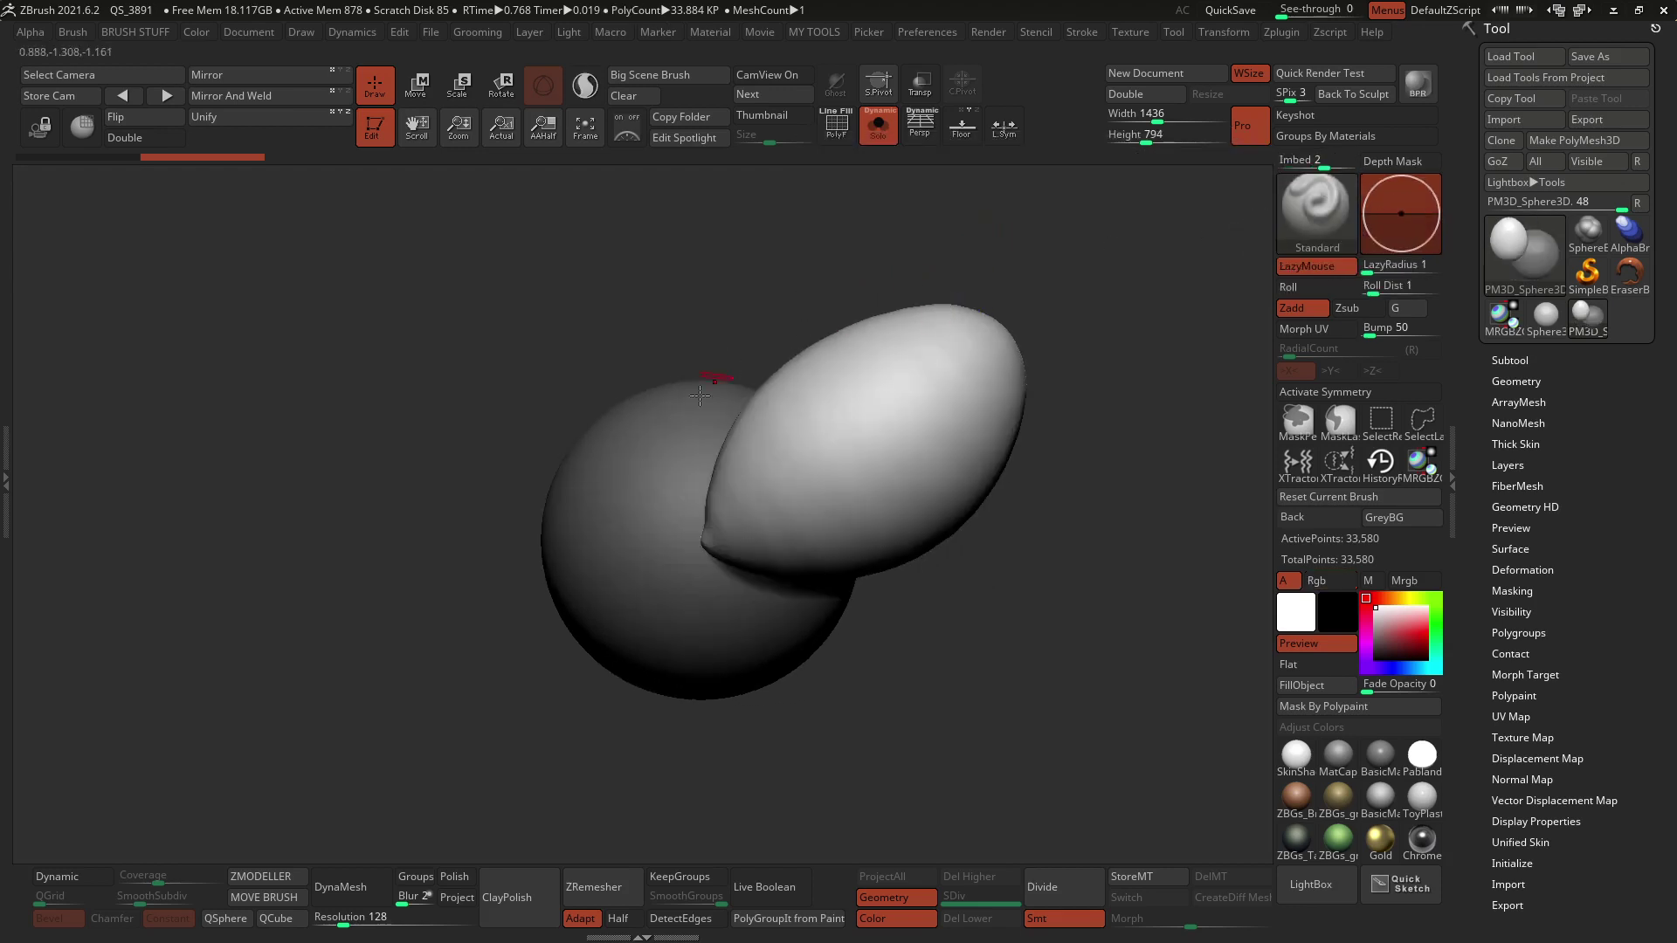
Step: Draw a second balloon off the sphere's left side and compare its depth with the first from different angles
{"action": "mouse_move", "coordinate": [670, 519]}
{"action": "left_mouse_down", "text": "ctrl"}
{"action": "mouse_move", "coordinate": [410, 251]}
{"action": "mouse_move", "coordinate": [210, 253]}
{"action": "left_mouse_up", "text": "ctrl"}
{"action": "key", "text": "b"}
{"action": "key", "text": "s"}
{"action": "key", "text": "t"}
{"action": "right_click_drag", "start_coordinate": [629, 439], "coordinate": [726, 509]}
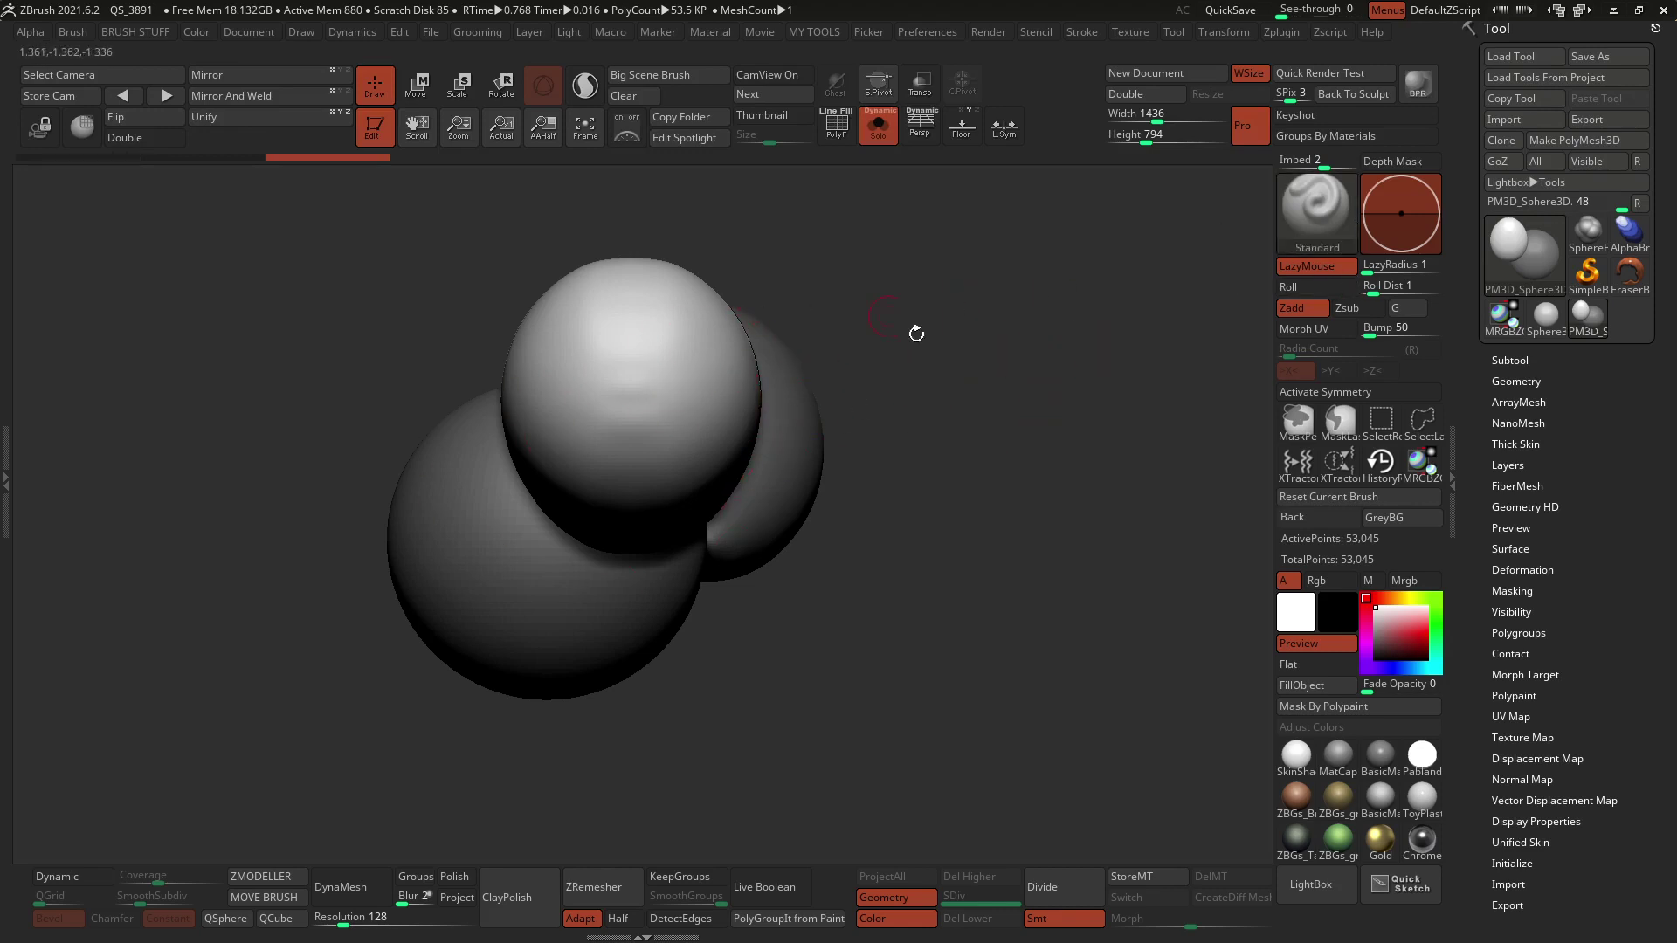
{"action": "left_click_drag", "start_coordinate": [949, 485], "coordinate": [1018, 344]}
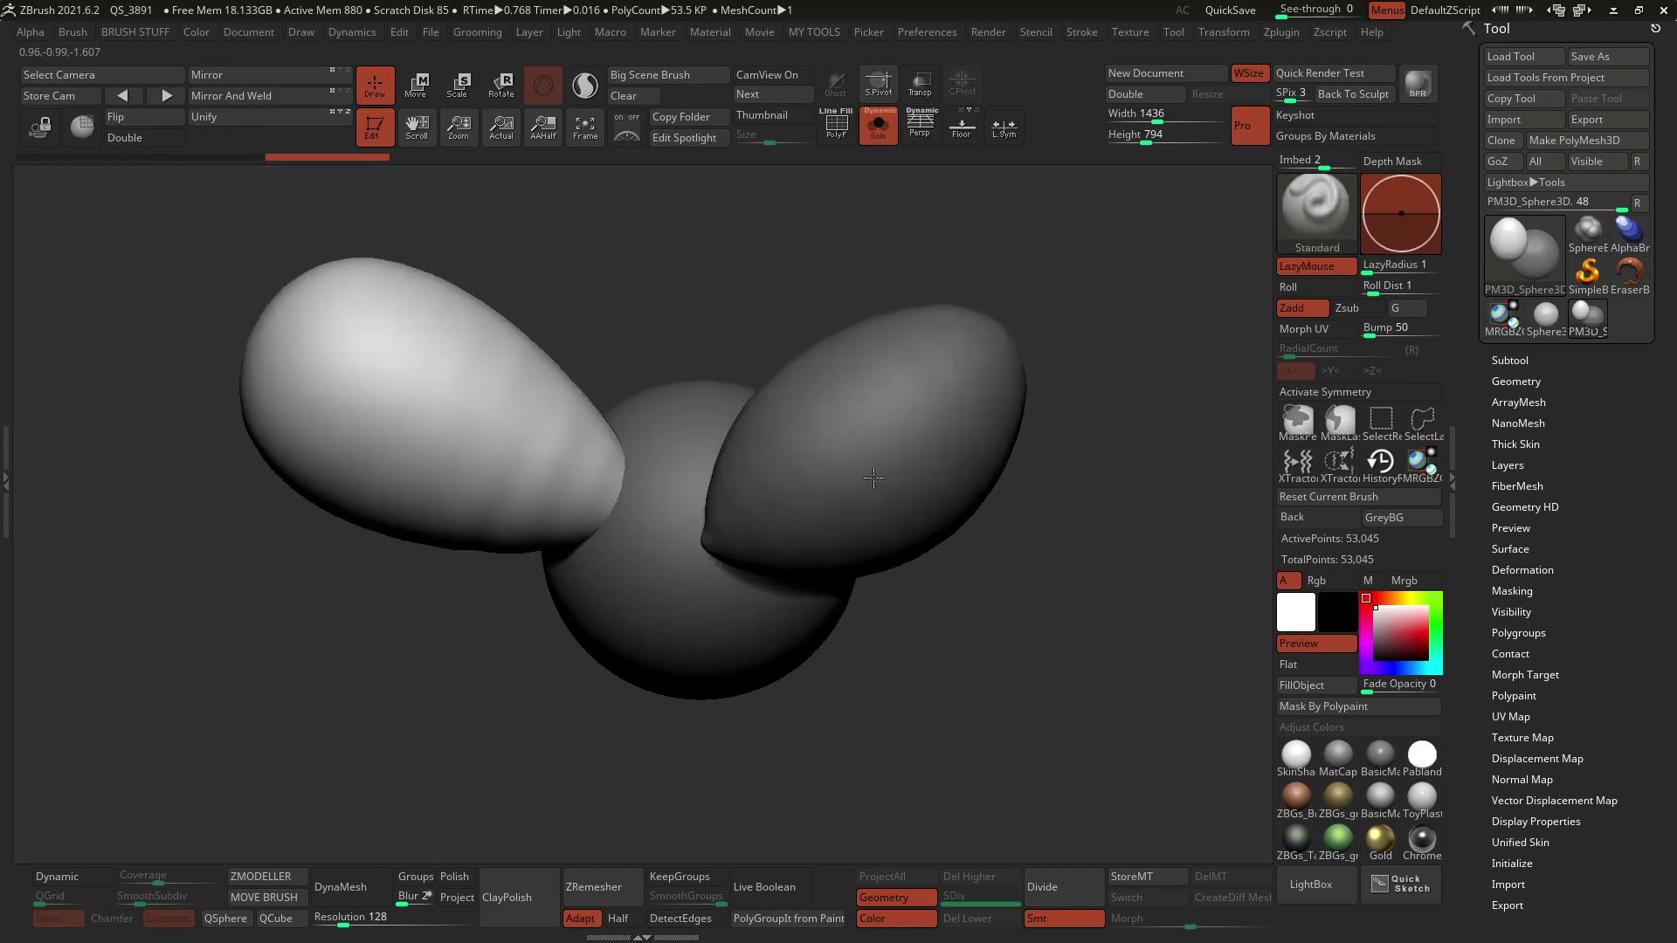
Step: Undo both the left and right balloon shapes
{"action": "key", "text": "ctrl+z"}
{"action": "key", "text": "ctrl+z"}
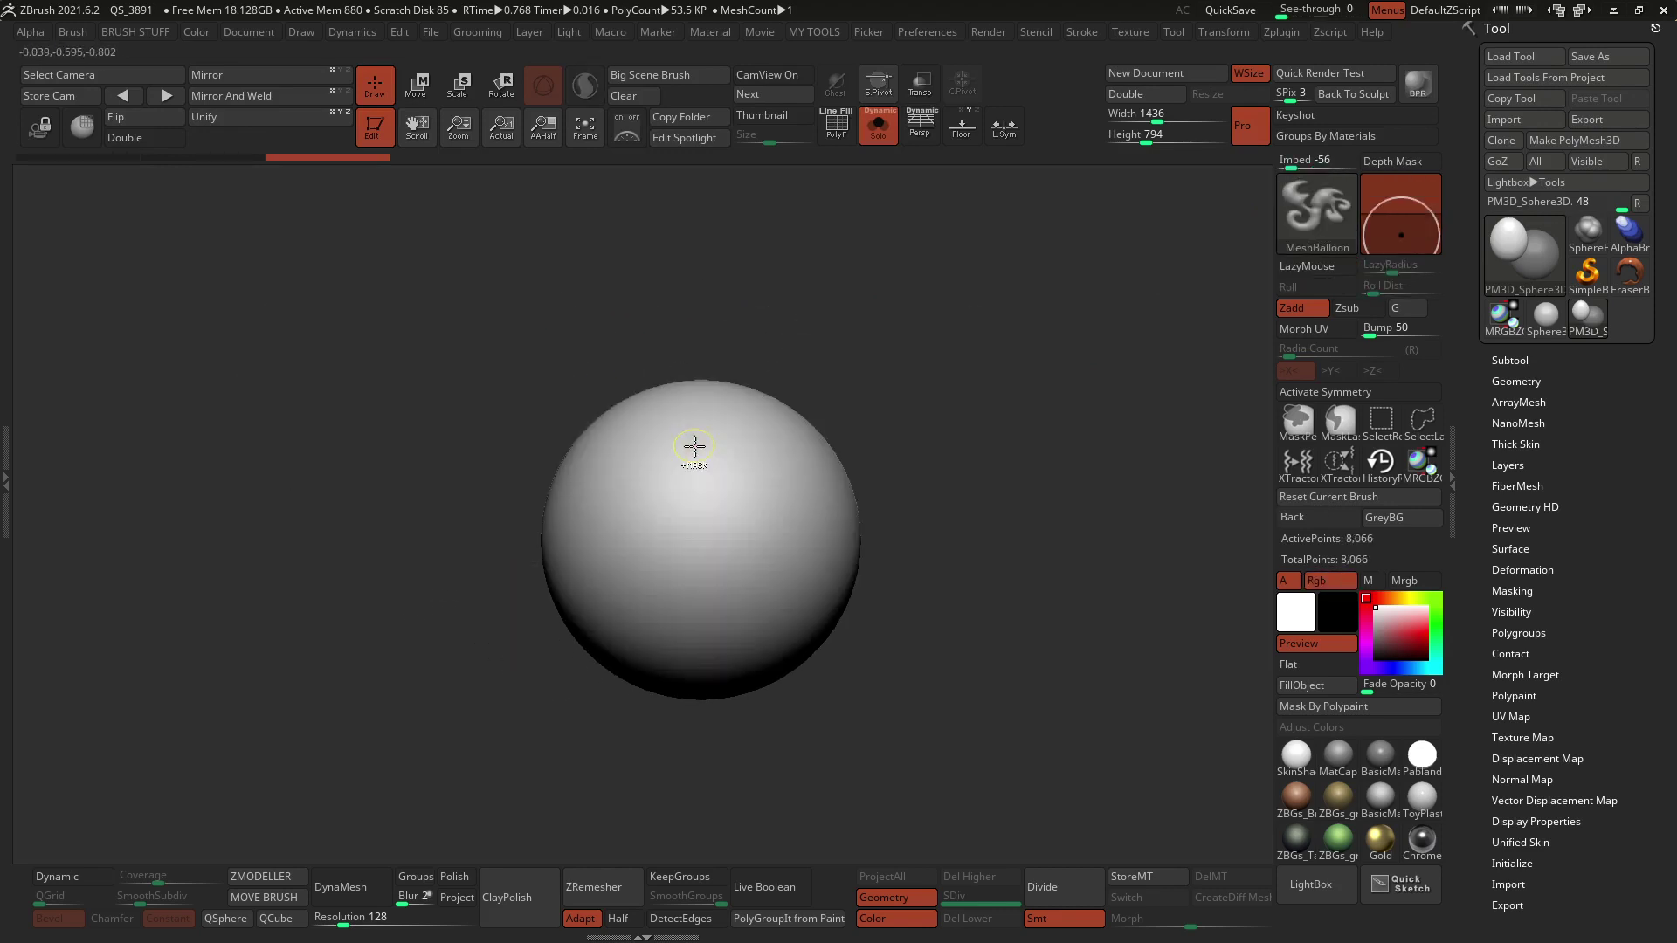
{"action": "left_click_drag", "start_coordinate": [879, 420], "coordinate": [928, 374]}
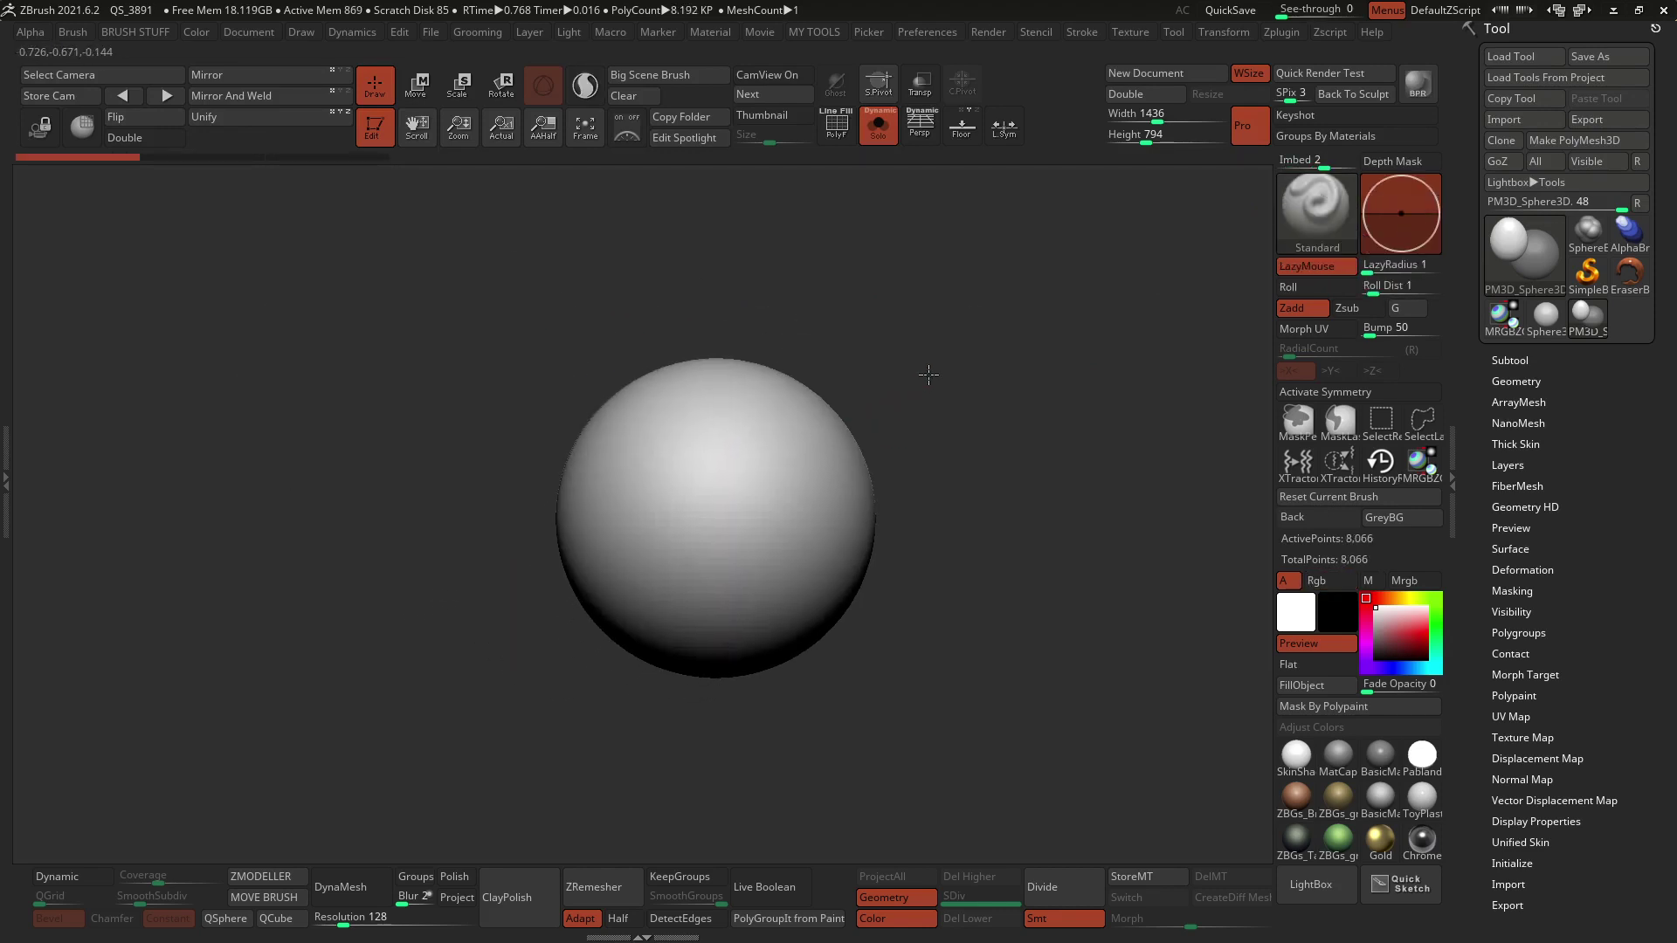
Step: Activate symmetry across the X axis for the sphere
{"action": "left_click", "coordinate": [1367, 392]}
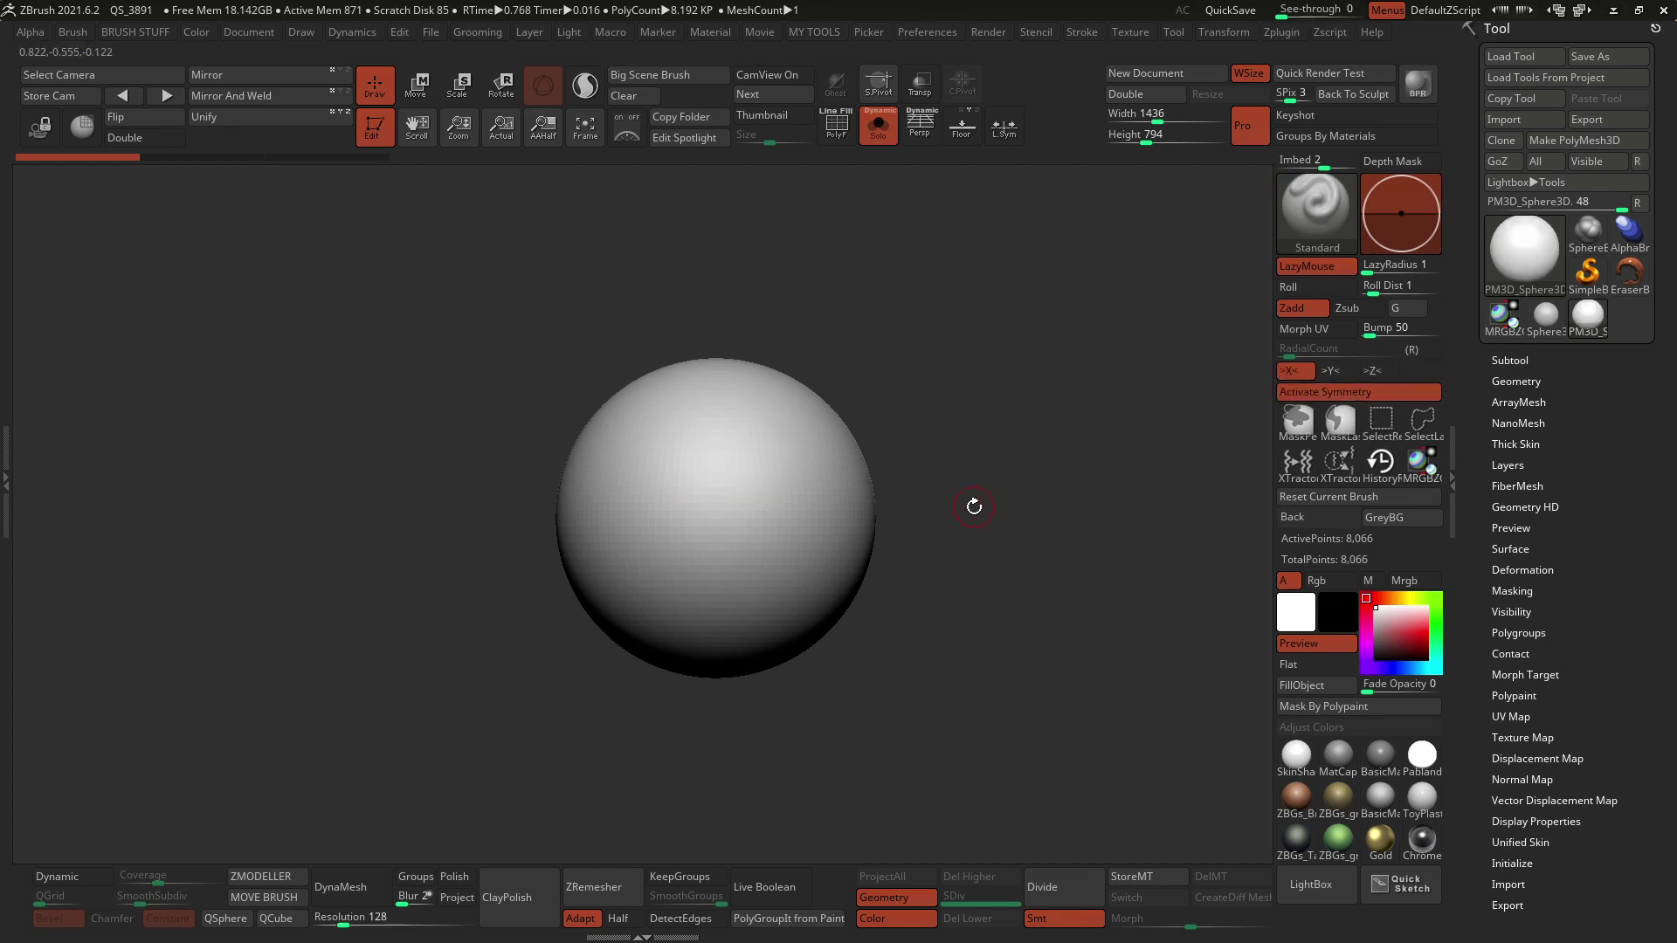
{"action": "mouse_move", "coordinate": [973, 507]}
{"action": "left_mouse_down", "text": "alt"}
{"action": "mouse_move", "coordinate": [932, 509]}
{"action": "mouse_move", "coordinate": [883, 464]}
{"action": "left_mouse_up", "text": "alt"}
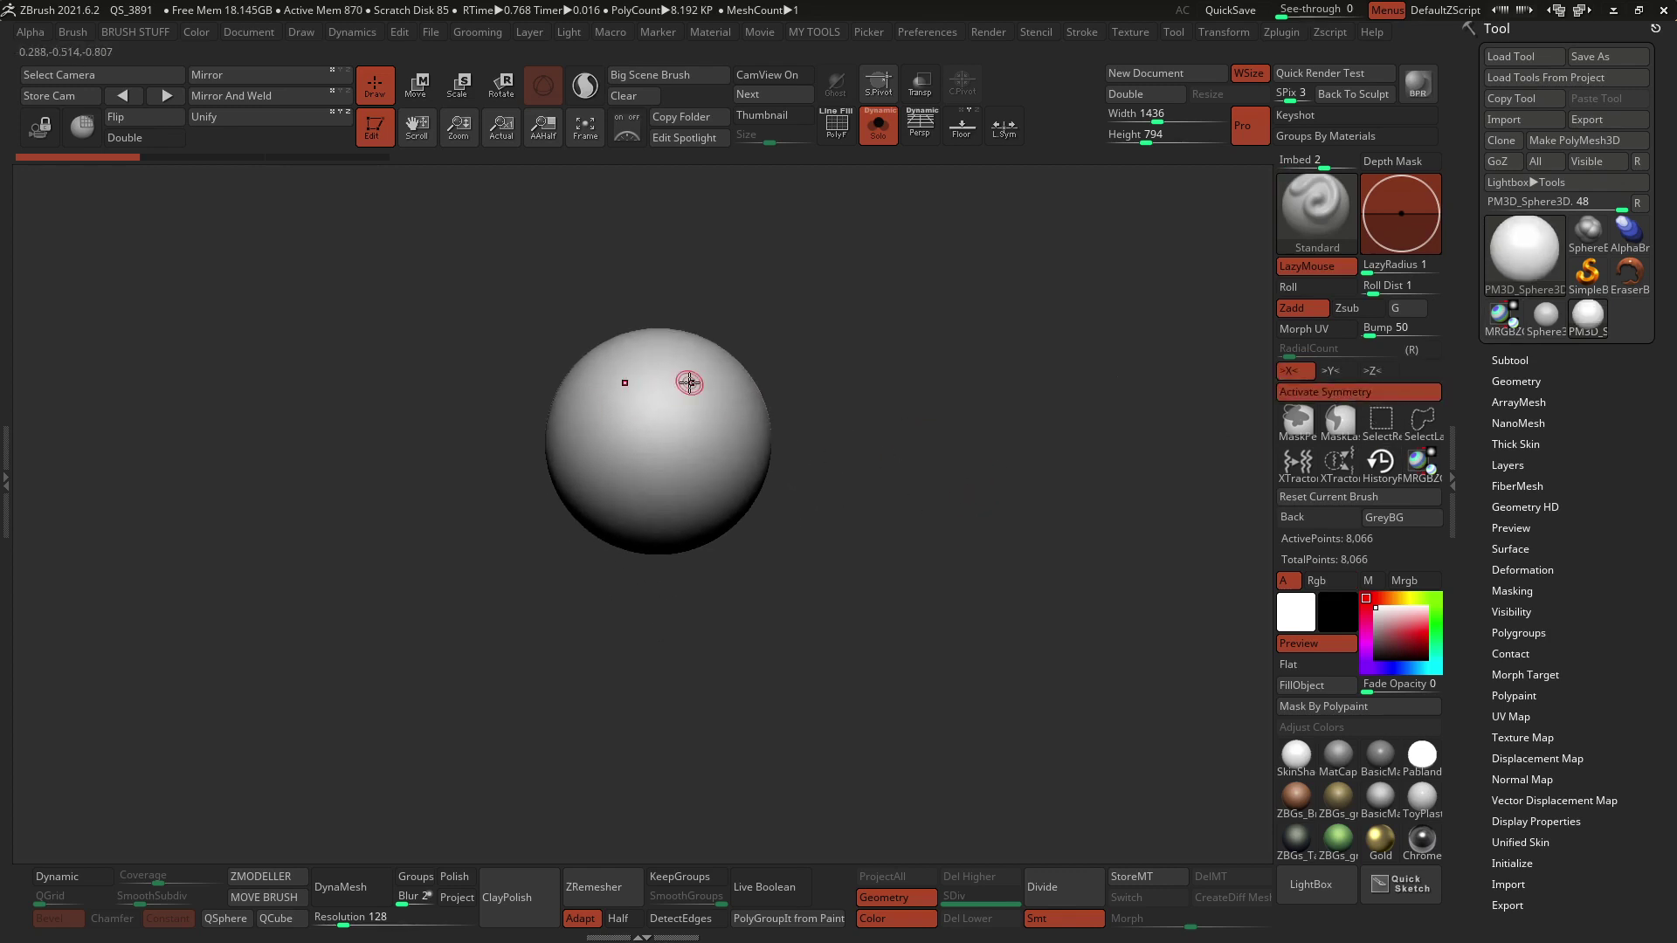
{"action": "left_click_drag", "start_coordinate": [763, 373], "coordinate": [771, 307], "text": "alt"}
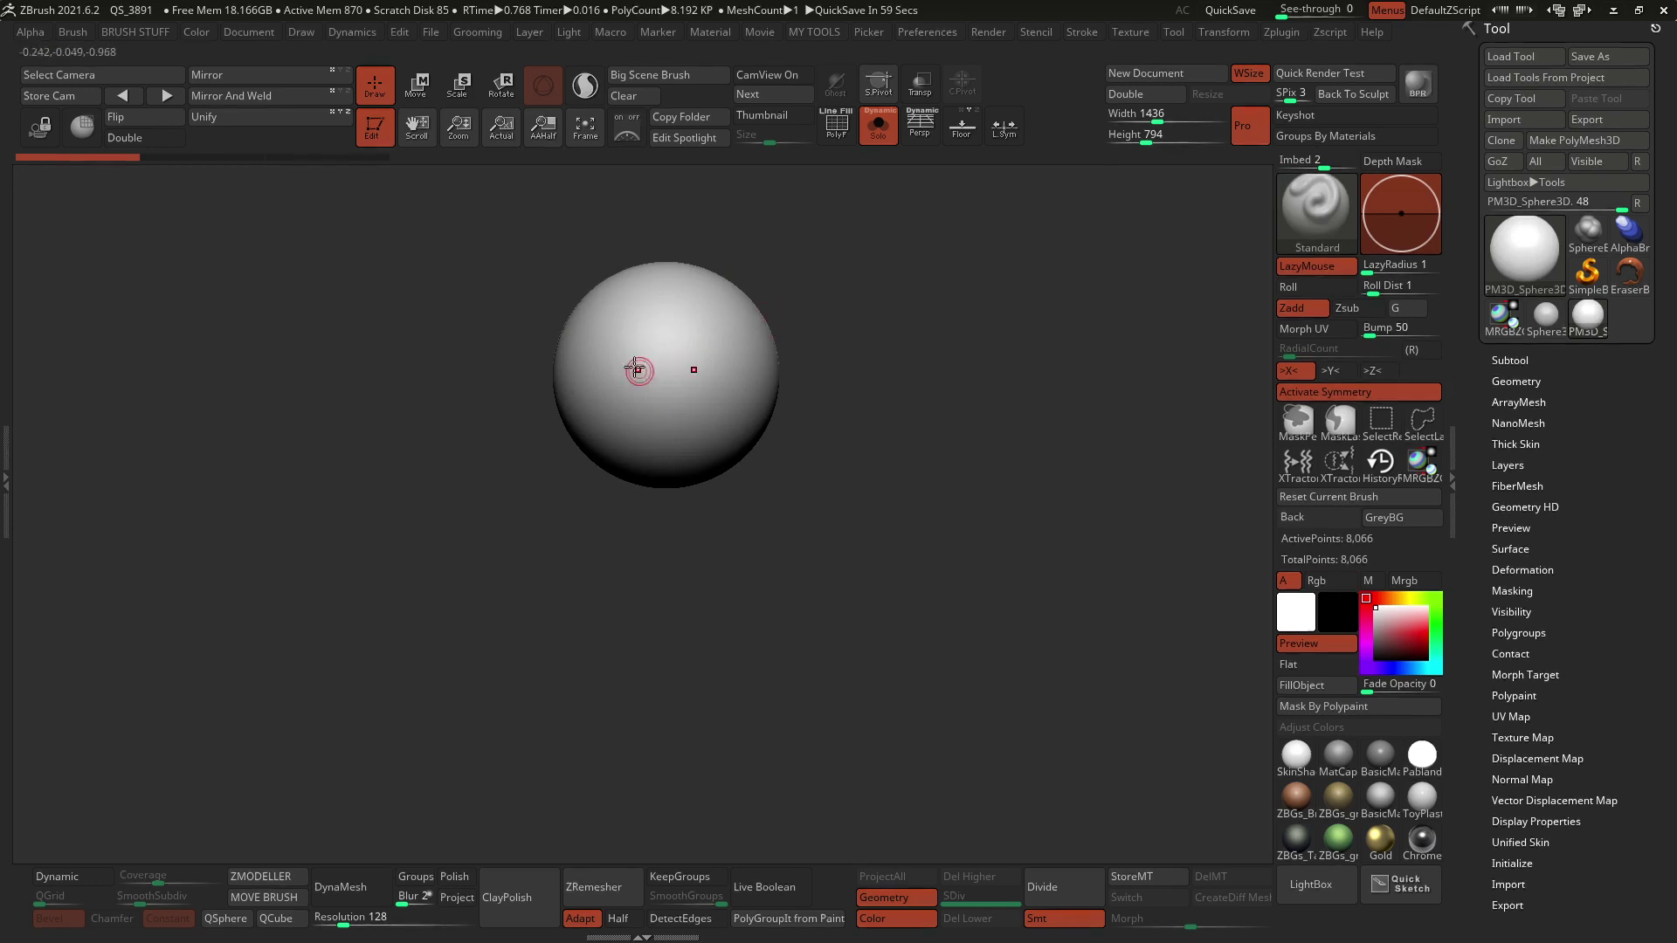
Step: Try drawing a mirrored pair of balloons off the sphere's upper sides and undo them
{"action": "key", "text": "ctrl"}
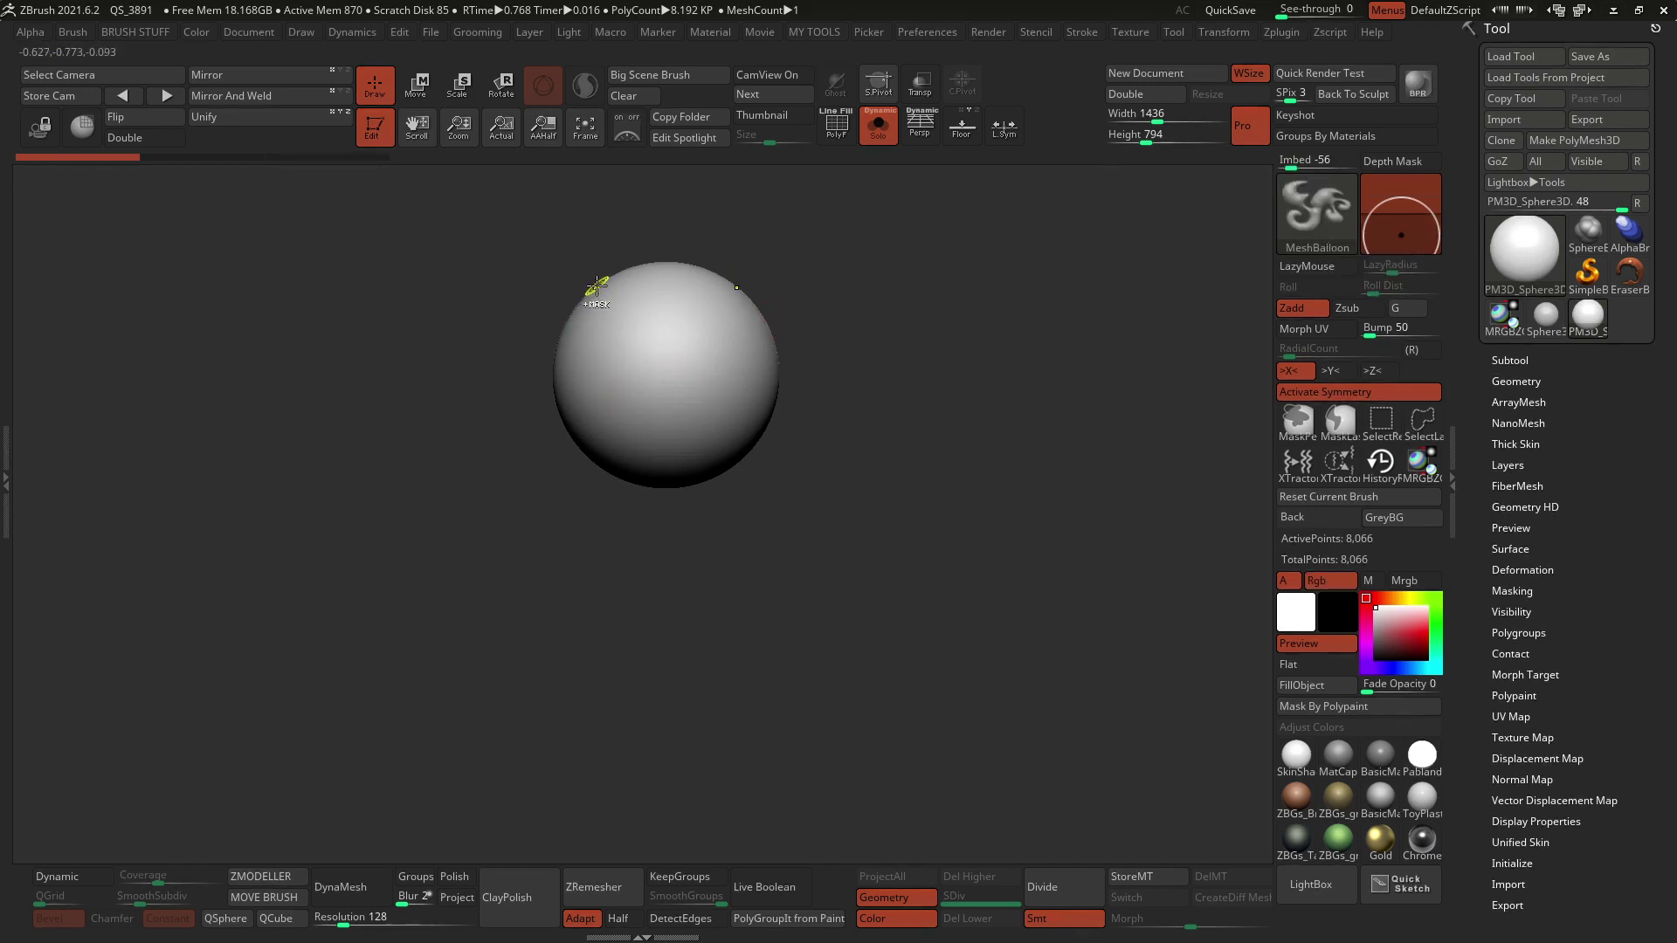
{"action": "left_click_drag", "start_coordinate": [574, 302], "coordinate": [453, 386], "text": "ctrl"}
{"action": "key", "text": "ctrl+z"}
Step: Reset the MeshBalloon brush's Imbed to 0 and draw a mirrored pair of large, elongated balloons off the sphere's sides
{"action": "left_click_drag", "start_coordinate": [1290, 161], "coordinate": [1310, 160]}
{"action": "mouse_move", "coordinate": [842, 308]}
{"action": "left_mouse_down", "text": "alt"}
{"action": "mouse_move", "coordinate": [894, 348]}
{"action": "mouse_move", "coordinate": [1018, 336]}
{"action": "mouse_move", "coordinate": [873, 491]}
{"action": "mouse_move", "coordinate": [774, 471]}
{"action": "mouse_move", "coordinate": [767, 439]}
{"action": "left_mouse_up", "text": "alt"}
{"action": "key", "text": "ctrl"}
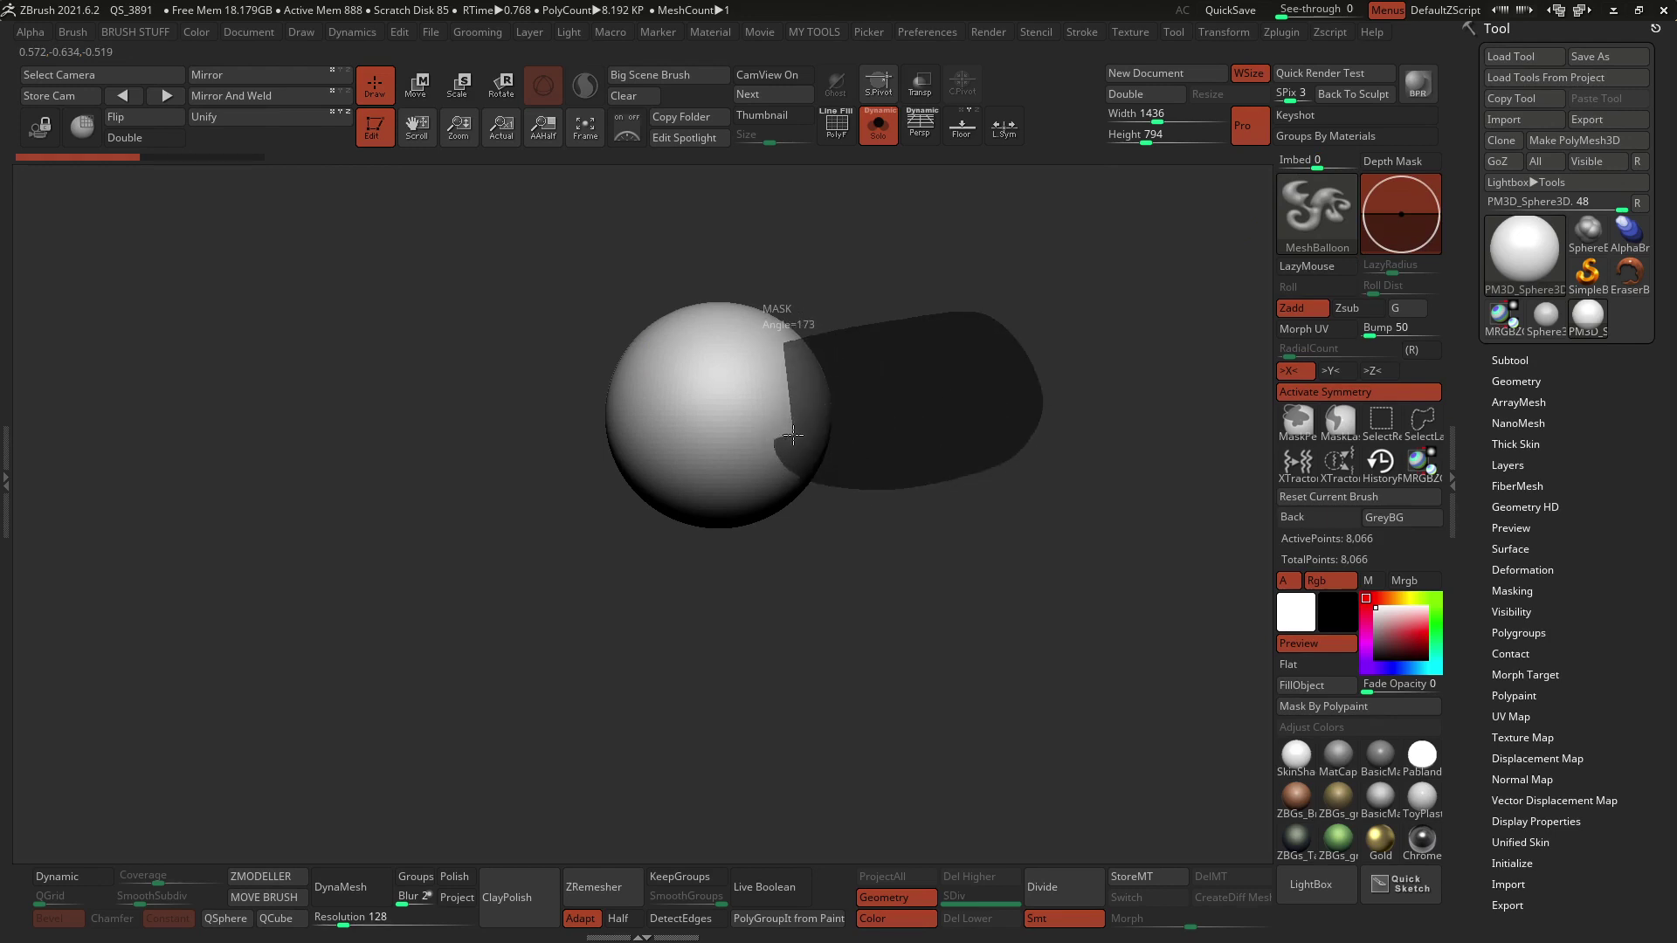
{"action": "left_click_drag", "start_coordinate": [799, 433], "coordinate": [797, 434], "text": "ctrl"}
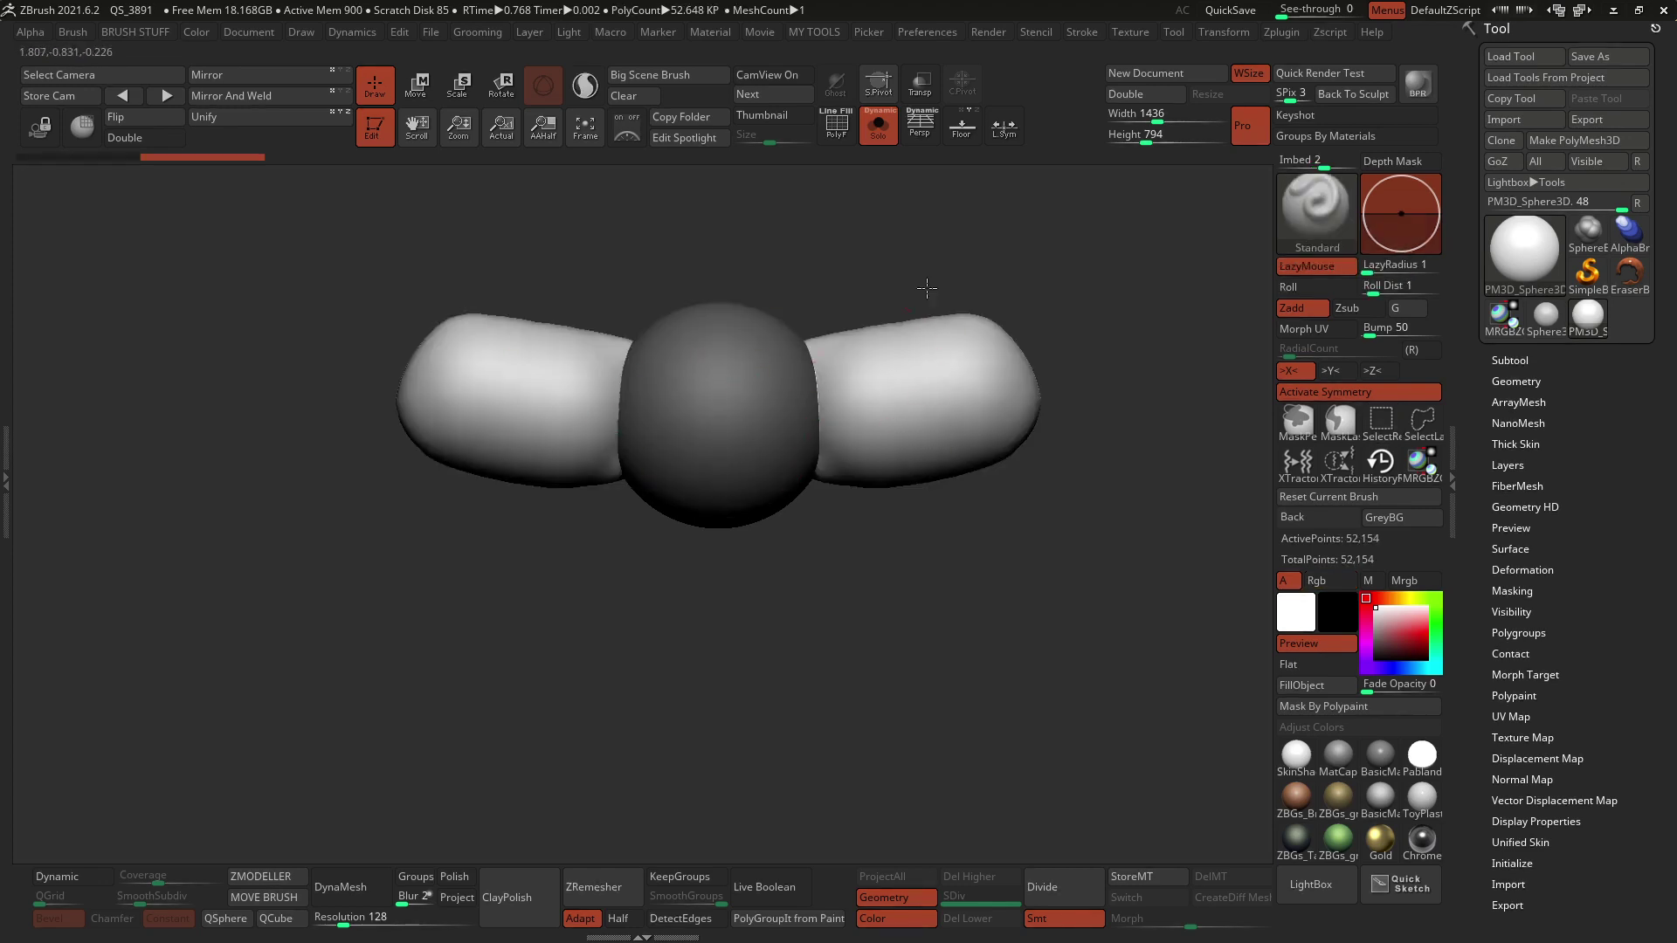
Step: Draw a smaller mirrored pair of balloons from the lower part of the sphere, beneath the large pair
{"action": "left_click_drag", "start_coordinate": [927, 291], "coordinate": [925, 468], "text": "shift"}
{"action": "left_click_drag", "start_coordinate": [840, 361], "coordinate": [830, 551], "text": "alt"}
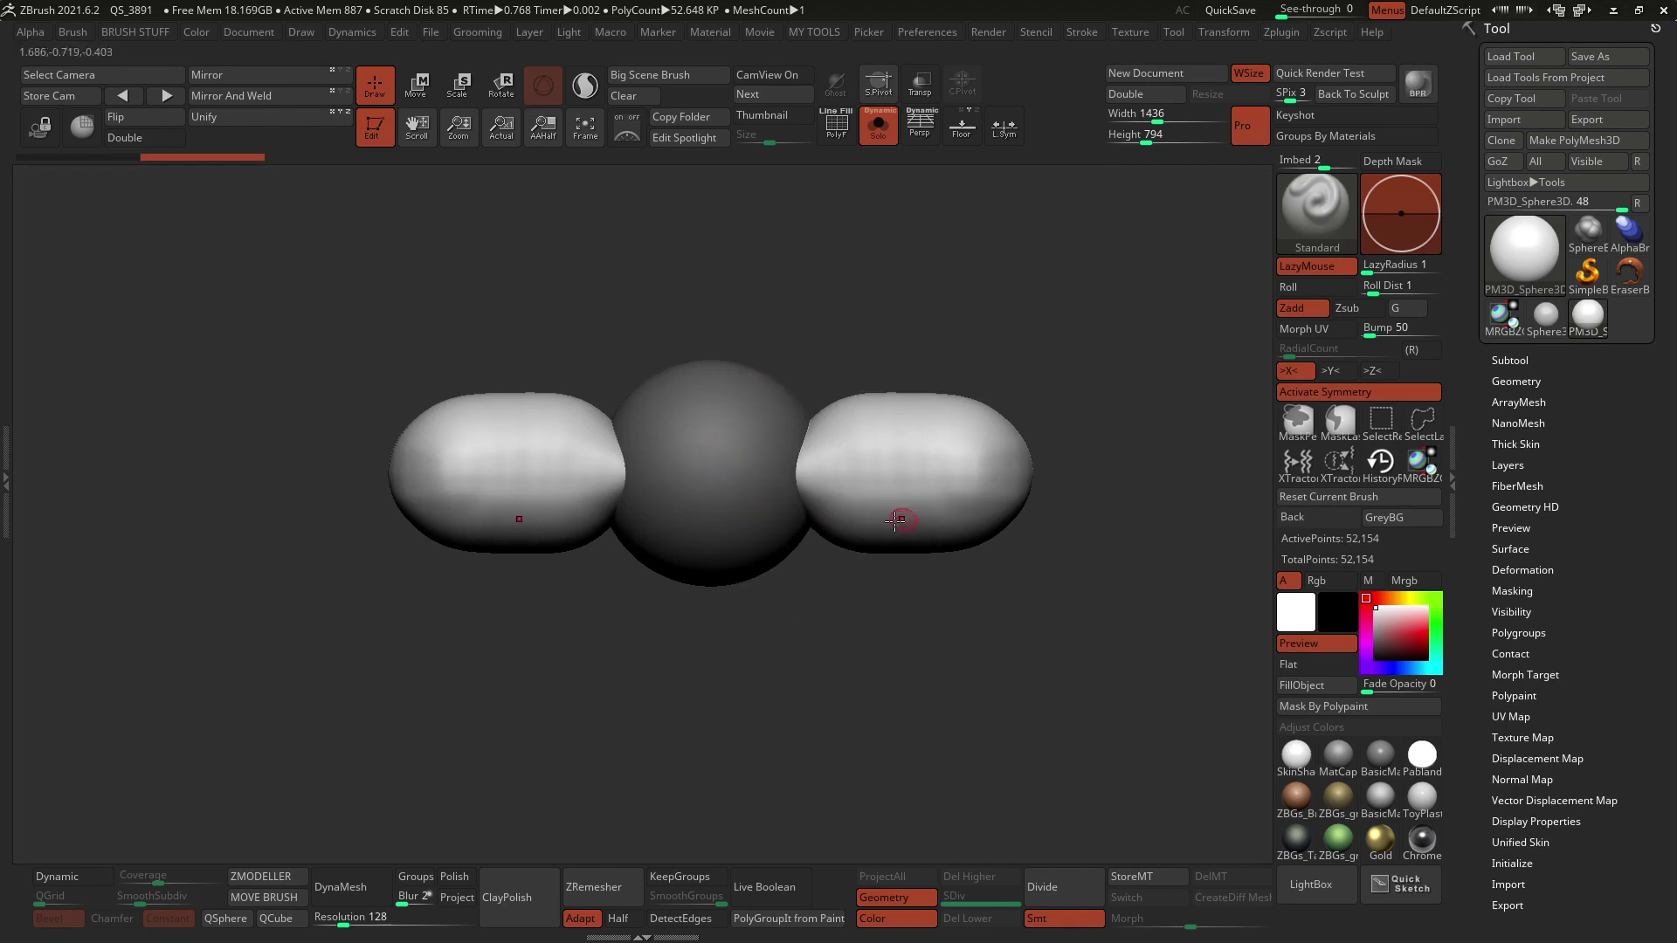
{"action": "mouse_move", "coordinate": [849, 671]}
{"action": "left_mouse_down", "text": "shift"}
{"action": "mouse_move", "coordinate": [838, 516]}
{"action": "mouse_move", "coordinate": [853, 449]}
{"action": "mouse_move", "coordinate": [934, 514]}
{"action": "mouse_move", "coordinate": [745, 599]}
{"action": "left_mouse_up", "text": "shift"}
{"action": "left_click_drag", "start_coordinate": [737, 412], "coordinate": [747, 518], "text": "shift"}
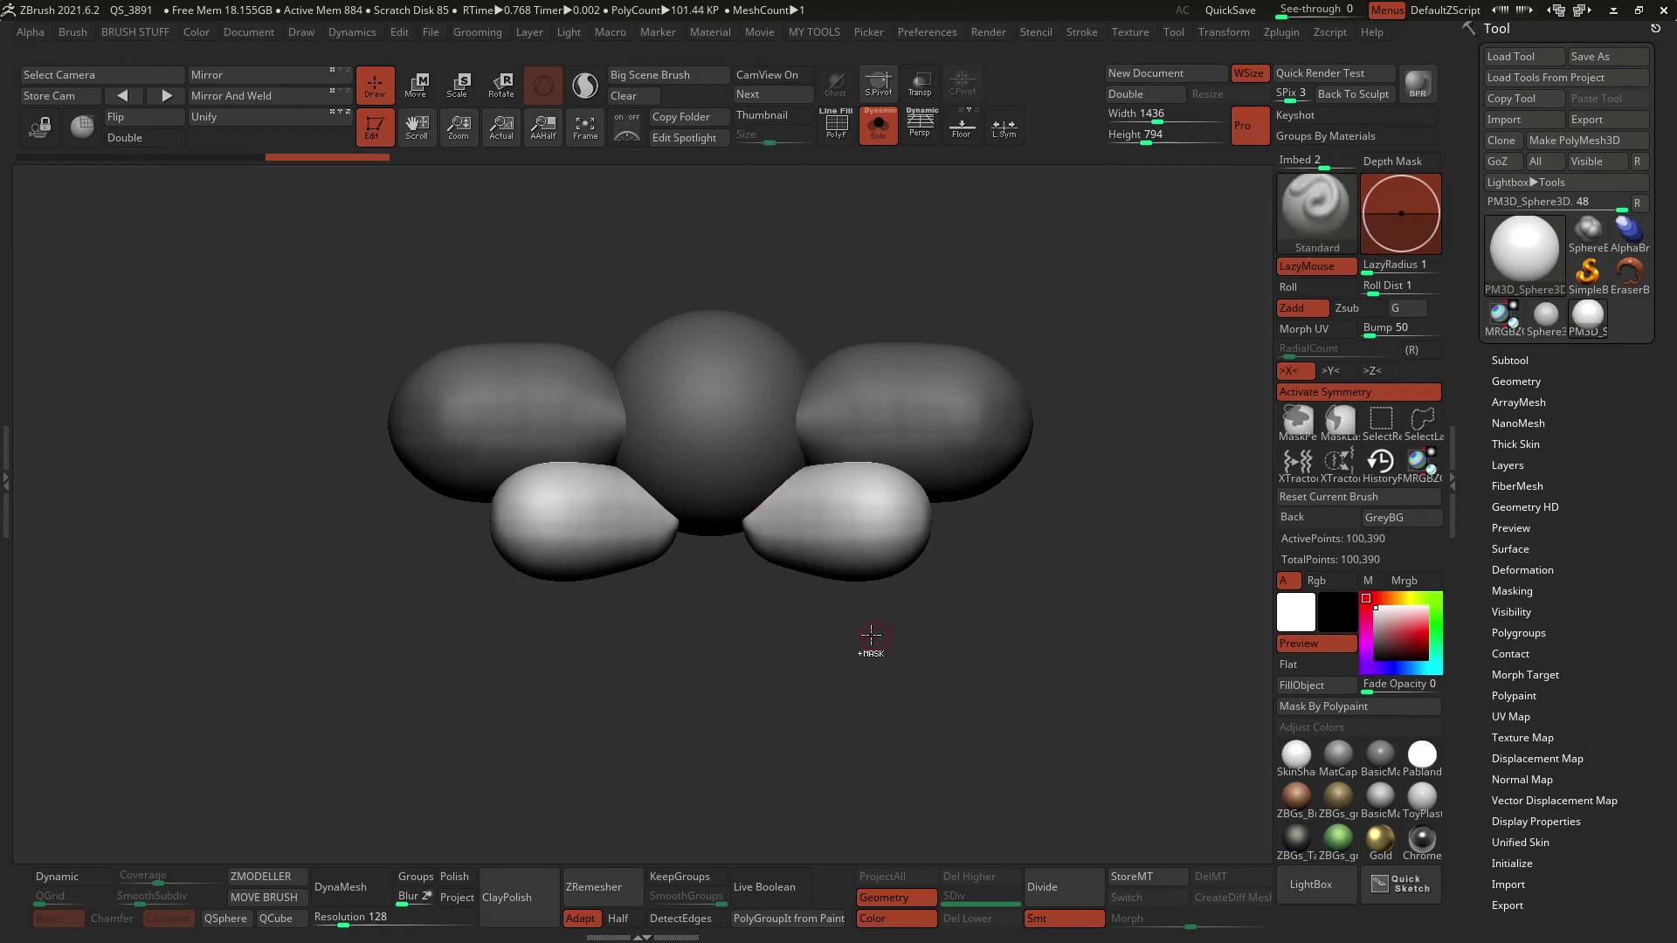
Step: Undo the drawn balloon pairs back to the plain sphere
{"action": "key", "text": "ctrl+z"}
{"action": "left_click_drag", "start_coordinate": [869, 635], "coordinate": [1020, 574]}
{"action": "key", "text": "ctrl+z"}
{"action": "left_click_drag", "start_coordinate": [832, 432], "coordinate": [894, 510], "text": "alt"}
{"action": "key", "text": "ctrl+z"}
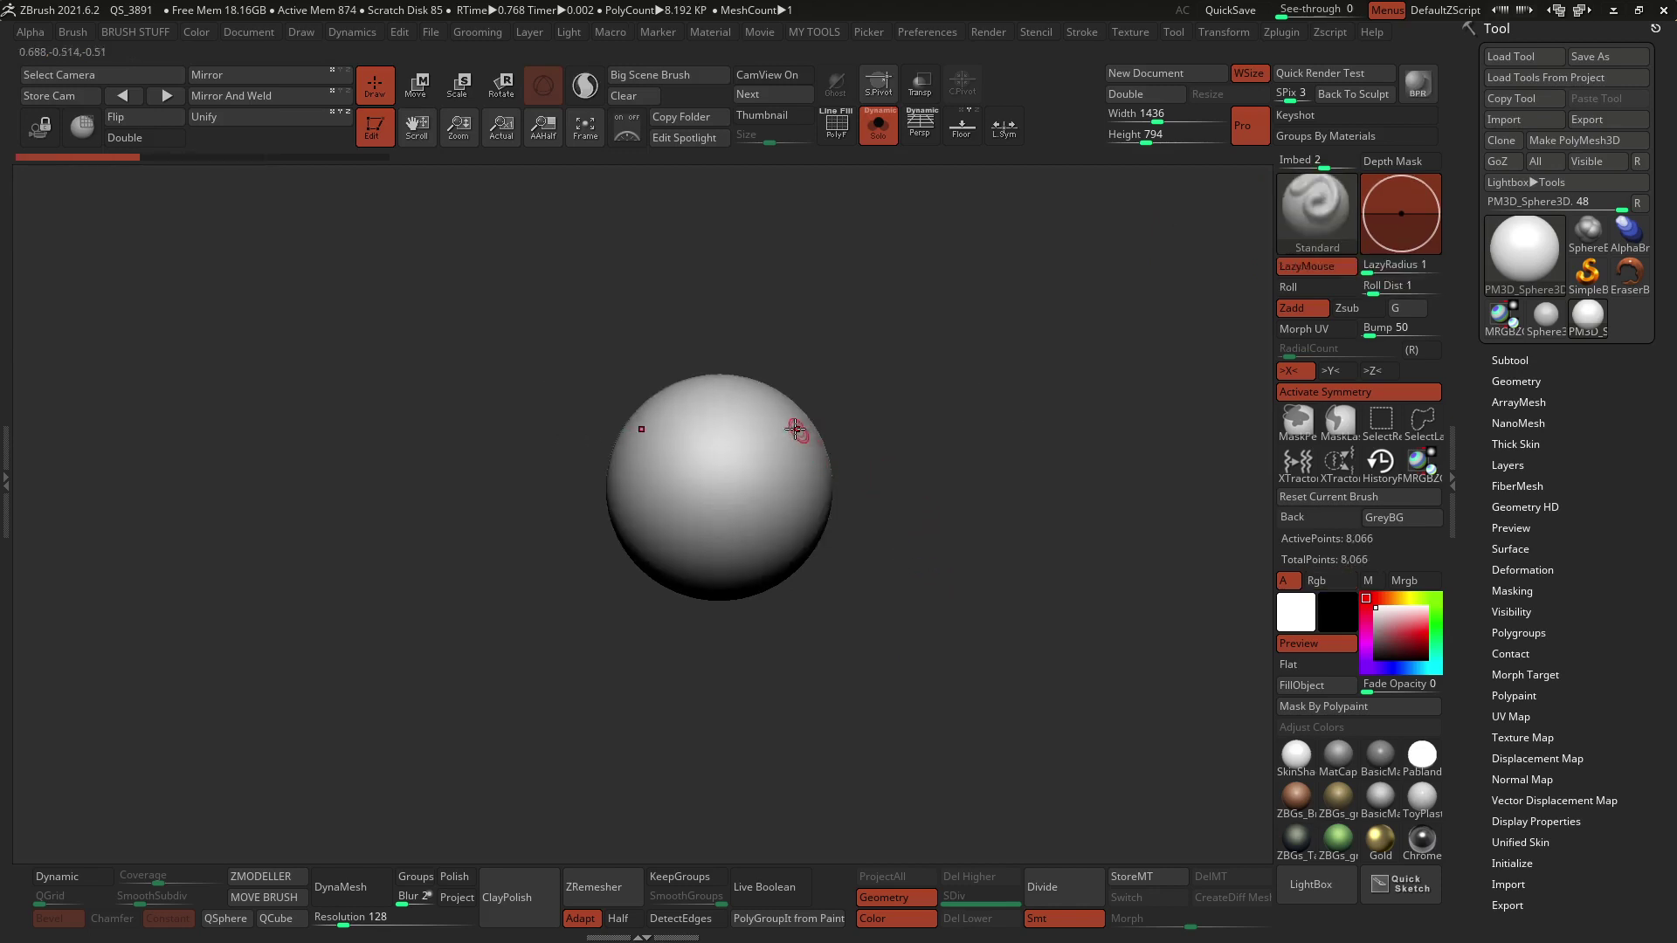
Step: Try drawing a mirrored pair of balloons down the front of the sphere with the MeshBalloon brush and undo it
{"action": "key", "text": "b"}
{"action": "key", "text": "m"}
{"action": "key", "text": "b"}
{"action": "mouse_move", "coordinate": [767, 436]}
{"action": "left_mouse_down"}
{"action": "mouse_move", "coordinate": [1013, 550]}
{"action": "mouse_move", "coordinate": [790, 725]}
{"action": "mouse_move", "coordinate": [721, 702]}
{"action": "left_mouse_up"}
{"action": "mouse_move", "coordinate": [812, 649]}
{"action": "right_mouse_down", "text": "alt"}
{"action": "mouse_move", "coordinate": [794, 430]}
{"action": "mouse_move", "coordinate": [827, 446]}
{"action": "mouse_move", "coordinate": [800, 364]}
{"action": "right_mouse_up", "text": "alt"}
{"action": "key", "text": "ctrl+z"}
Step: Draw a large mirrored pair of MeshBalloon shapes off the sphere's sides and return to the Standard brush
{"action": "key", "text": "b"}
{"action": "key", "text": "m"}
{"action": "key", "text": "b"}
{"action": "mouse_move", "coordinate": [799, 341]}
{"action": "left_mouse_down"}
{"action": "mouse_move", "coordinate": [909, 516]}
{"action": "mouse_move", "coordinate": [736, 546]}
{"action": "left_mouse_up"}
{"action": "key", "text": "b"}
{"action": "key", "text": "s"}
{"action": "key", "text": "t"}
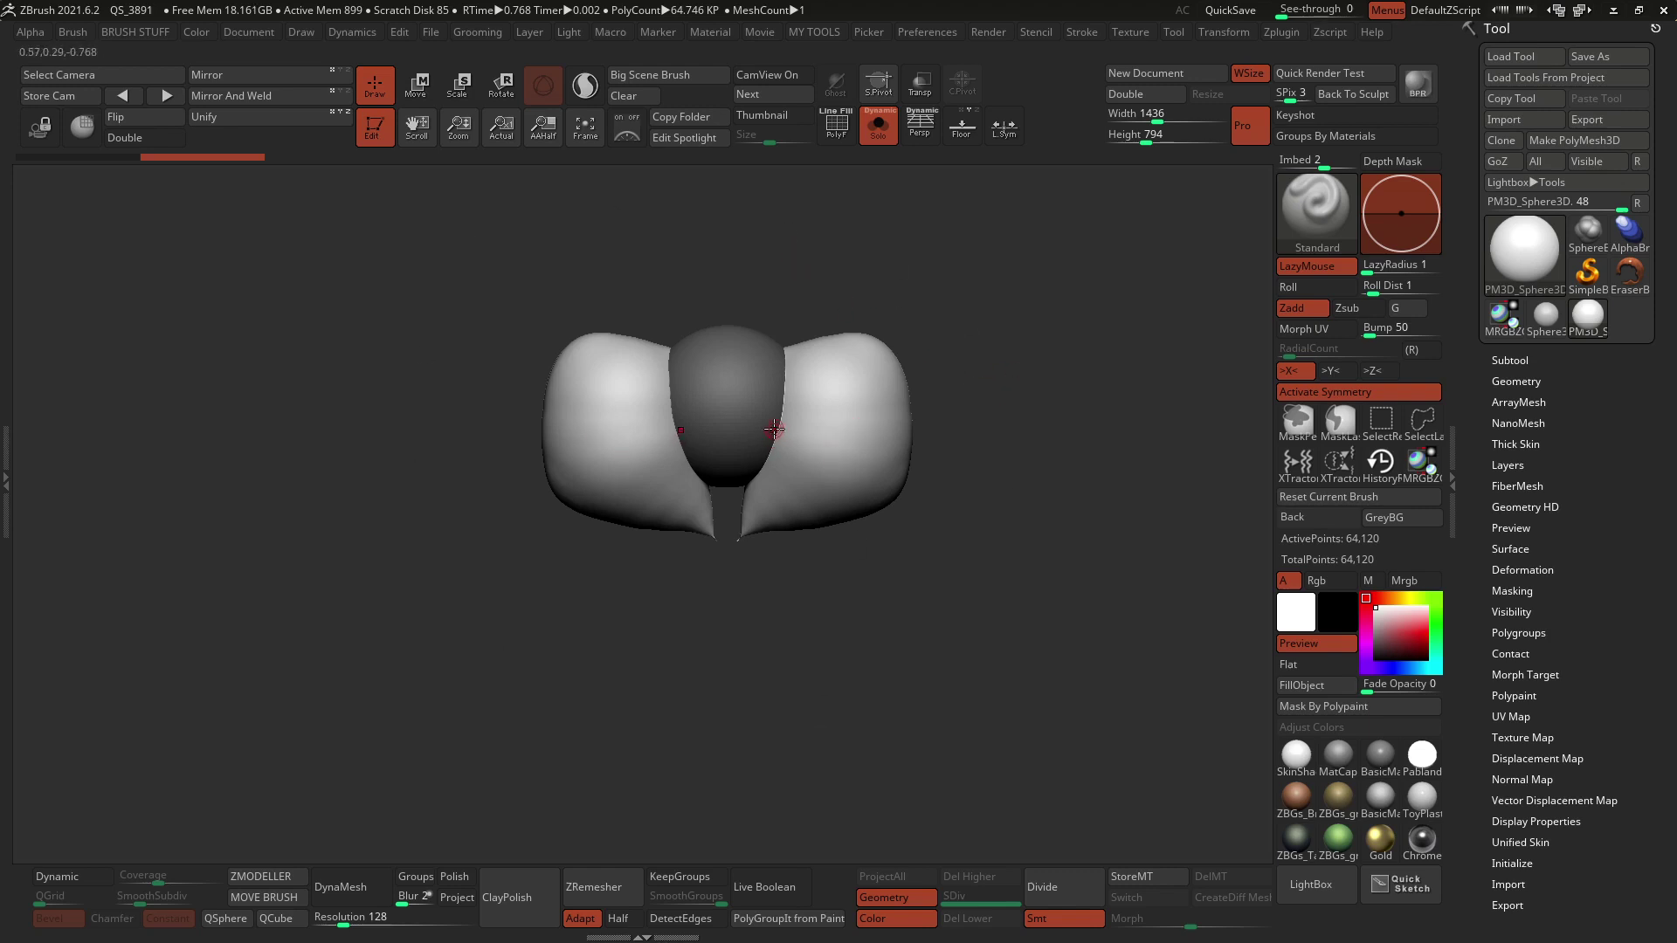
Step: Draw a mirrored MeshBalloon pair beneath the sphere to bridge the lower ends of the side shapes, and return to the Standard brush
{"action": "key", "text": "b"}
{"action": "key", "text": "m"}
{"action": "key", "text": "b"}
{"action": "mouse_move", "coordinate": [774, 429]}
{"action": "left_mouse_down"}
{"action": "mouse_move", "coordinate": [816, 471]}
{"action": "mouse_move", "coordinate": [760, 550]}
{"action": "mouse_move", "coordinate": [718, 565]}
{"action": "left_mouse_up"}
{"action": "key", "text": "b"}
{"action": "key", "text": "s"}
{"action": "key", "text": "t"}
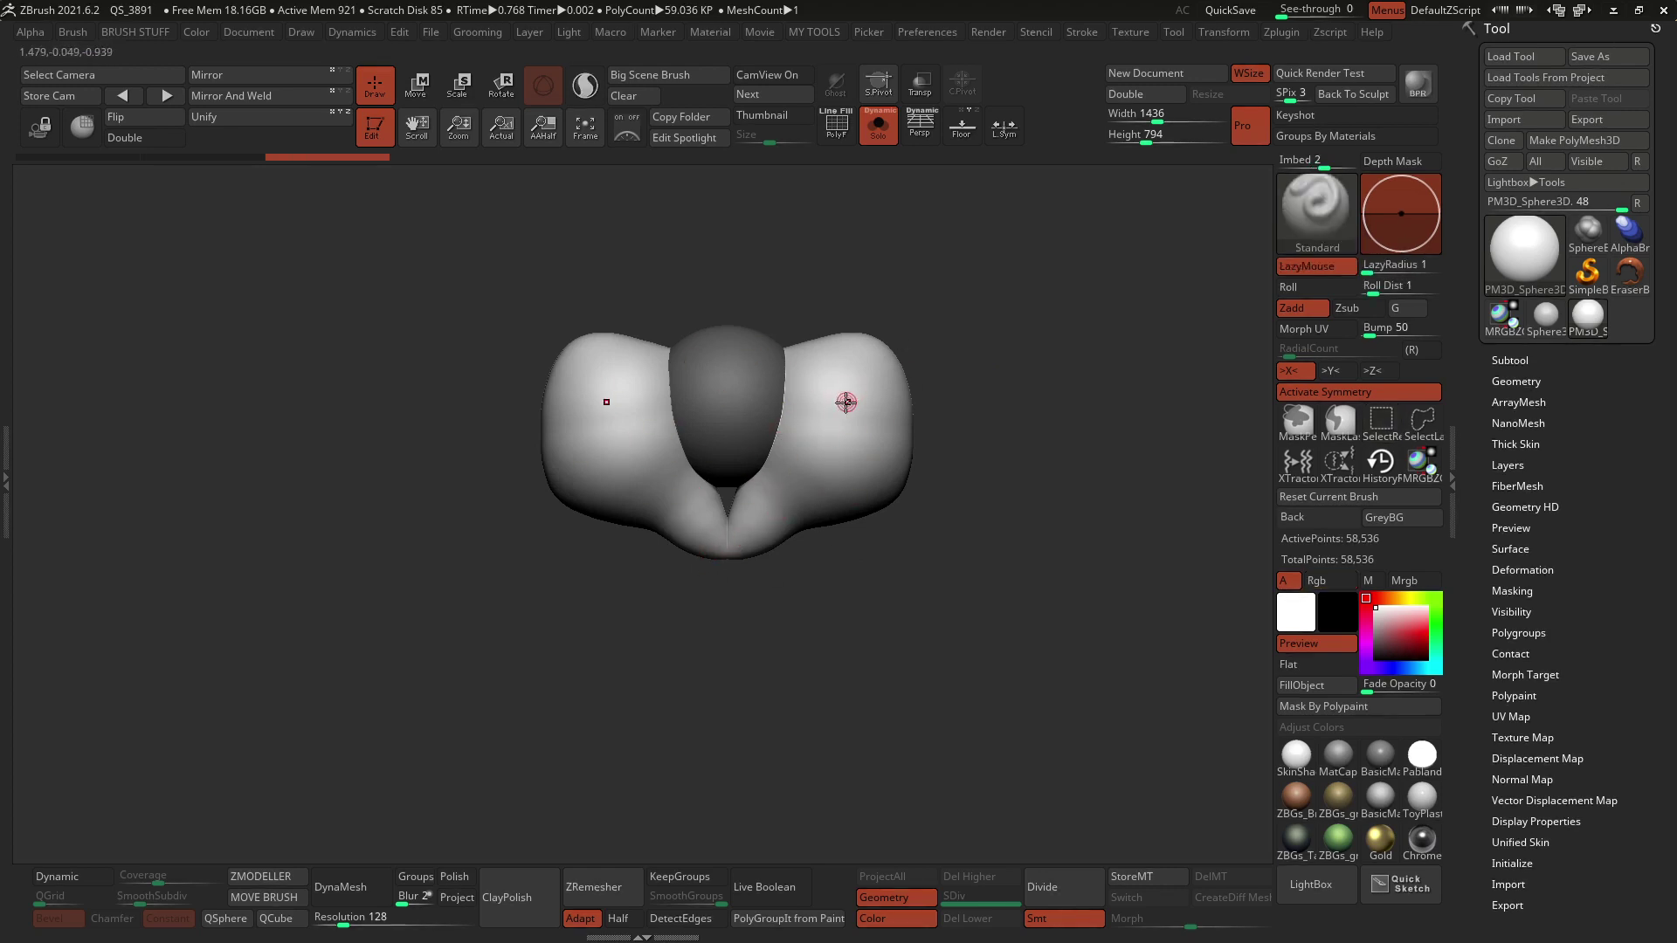
Step: Draw mirrored MeshBalloon shapes over the sphere's lower half to fill out the chest centre, and return to the Standard brush
{"action": "key", "text": "b"}
{"action": "key", "text": "m"}
{"action": "key", "text": "b"}
{"action": "mouse_move", "coordinate": [730, 390]}
{"action": "left_mouse_down"}
{"action": "mouse_move", "coordinate": [804, 423]}
{"action": "mouse_move", "coordinate": [708, 522]}
{"action": "mouse_move", "coordinate": [685, 475]}
{"action": "left_mouse_up"}
{"action": "key", "text": "b"}
{"action": "key", "text": "s"}
{"action": "key", "text": "t"}
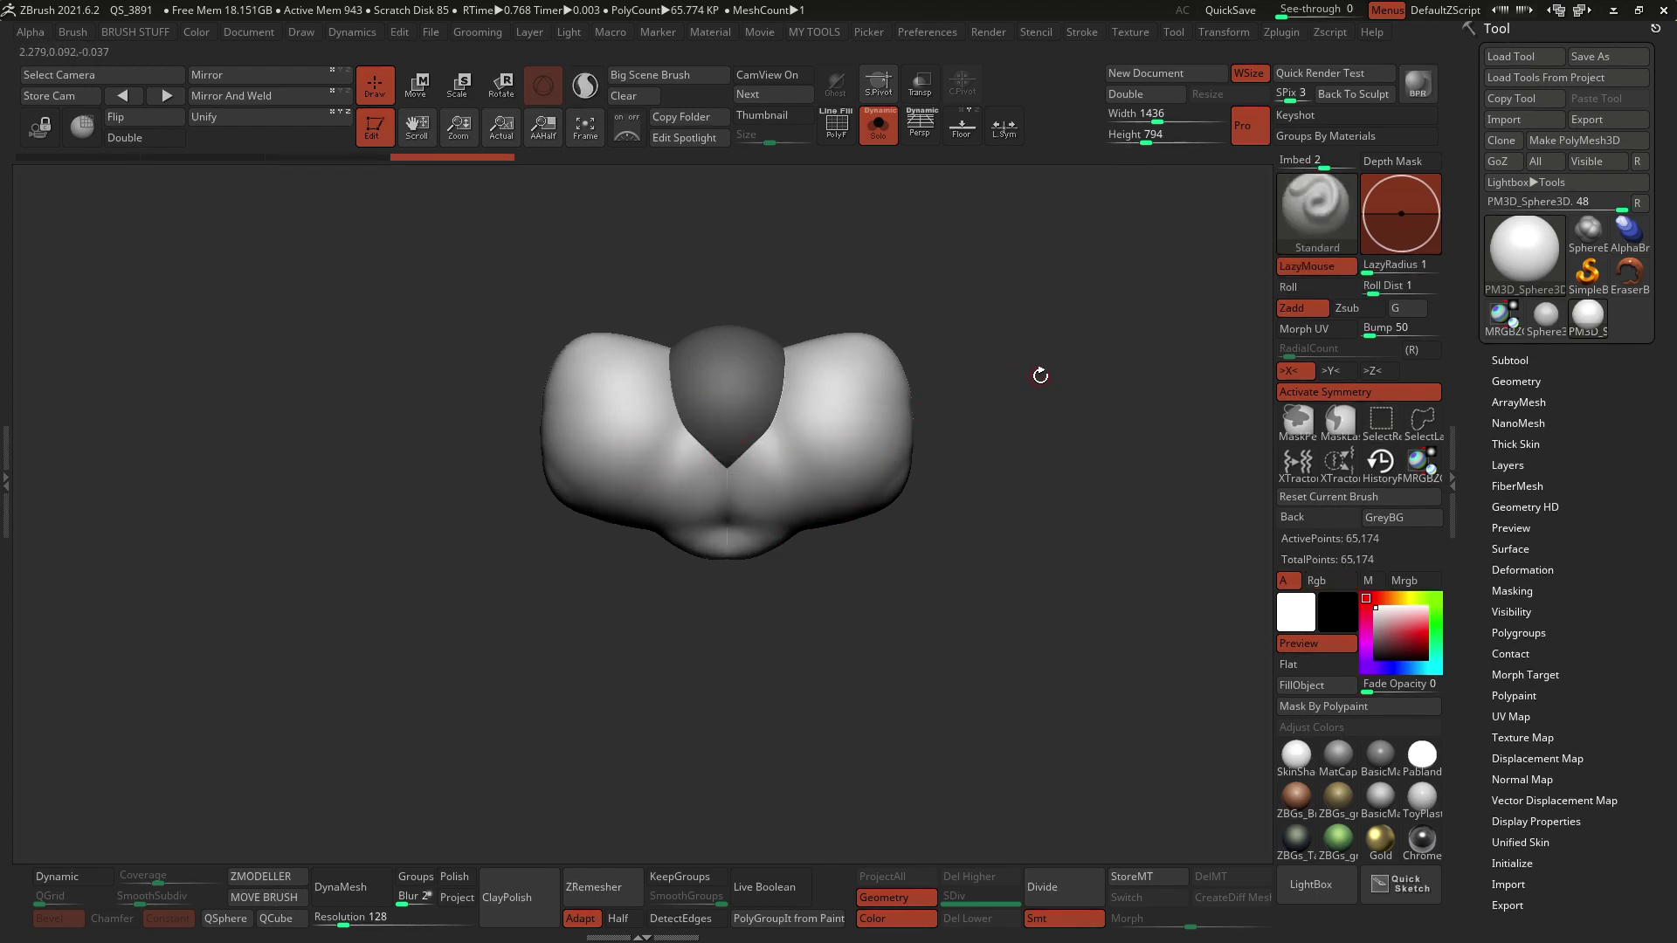
Step: Try drawing another mirrored pair of MeshBalloon shapes from the chest's lower sides and undo it
{"action": "left_click_drag", "start_coordinate": [1044, 374], "coordinate": [1042, 333]}
{"action": "key", "text": "b"}
{"action": "key", "text": "m"}
{"action": "key", "text": "b"}
{"action": "mouse_move", "coordinate": [849, 461]}
{"action": "left_mouse_down"}
{"action": "mouse_move", "coordinate": [1010, 460]}
{"action": "mouse_move", "coordinate": [836, 597]}
{"action": "left_mouse_up"}
{"action": "mouse_move", "coordinate": [1066, 453]}
{"action": "left_mouse_down"}
{"action": "mouse_move", "coordinate": [1018, 410]}
{"action": "mouse_move", "coordinate": [1067, 453]}
{"action": "left_mouse_up"}
{"action": "key", "text": "ctrl+z"}
{"action": "key", "text": "ctrl+z"}
Step: Draw mirrored shoulder balloons off the sides of the chest and slim upper arms slanting outward beneath them
{"action": "mouse_move", "coordinate": [883, 378]}
{"action": "left_mouse_down", "text": "ctrl"}
{"action": "mouse_move", "coordinate": [966, 455]}
{"action": "mouse_move", "coordinate": [835, 480]}
{"action": "mouse_move", "coordinate": [873, 385]}
{"action": "mouse_move", "coordinate": [978, 353]}
{"action": "mouse_move", "coordinate": [1029, 490]}
{"action": "mouse_move", "coordinate": [887, 454]}
{"action": "left_mouse_up", "text": "ctrl"}
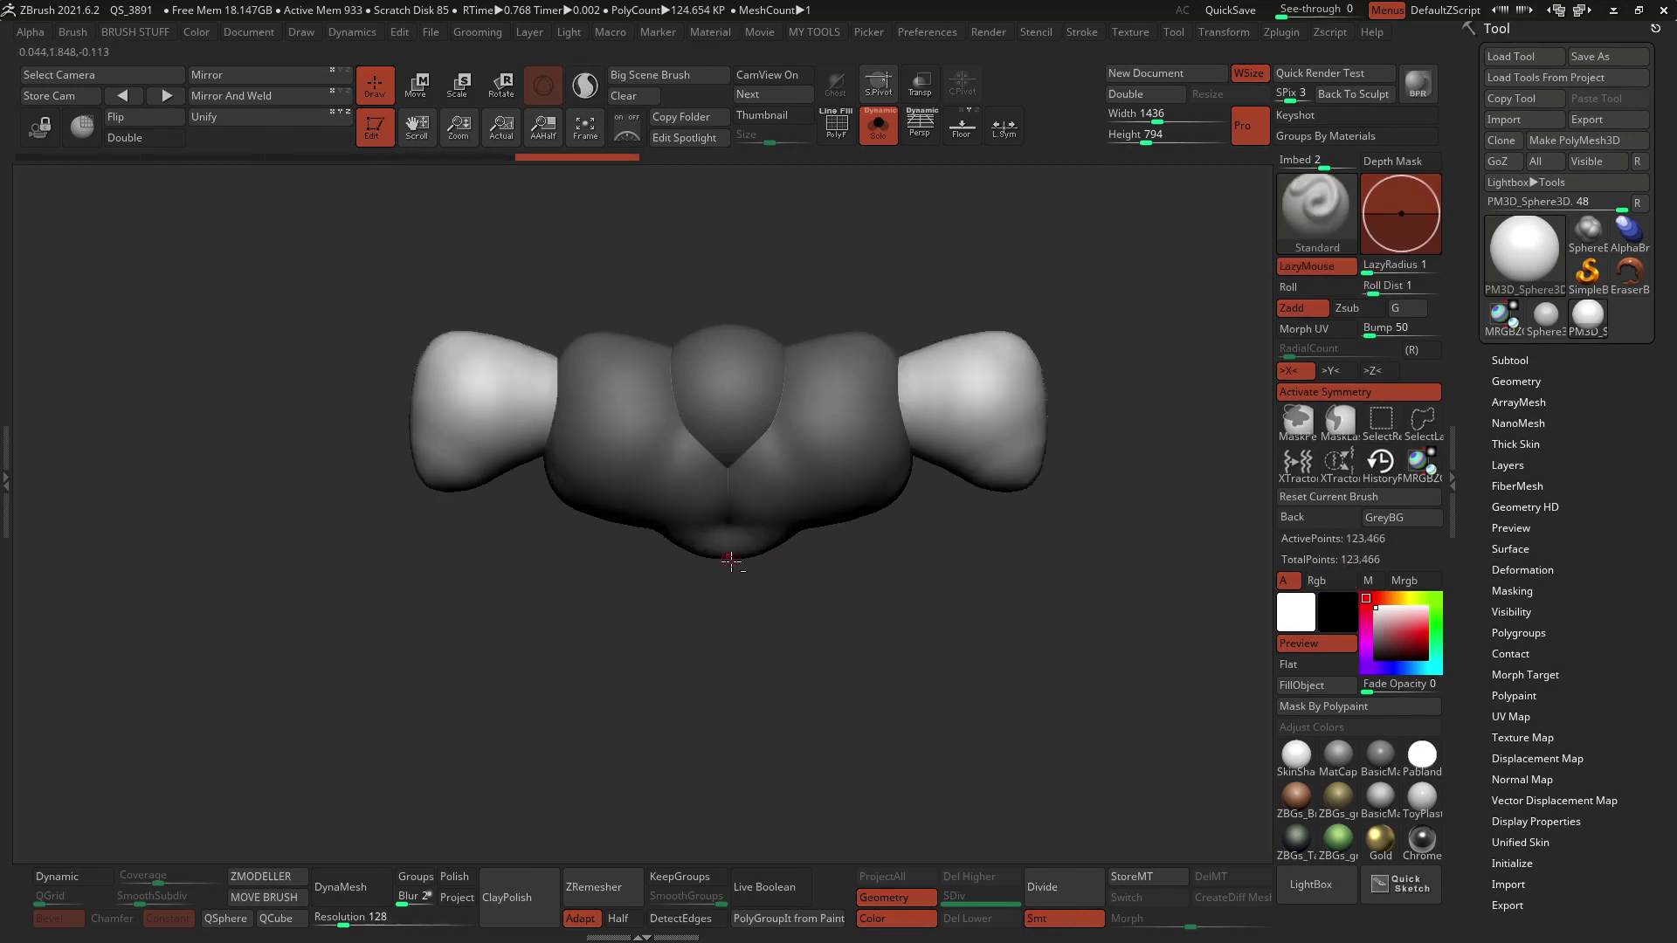
{"action": "right_click_drag", "start_coordinate": [731, 561], "coordinate": [794, 498], "text": "ctrl"}
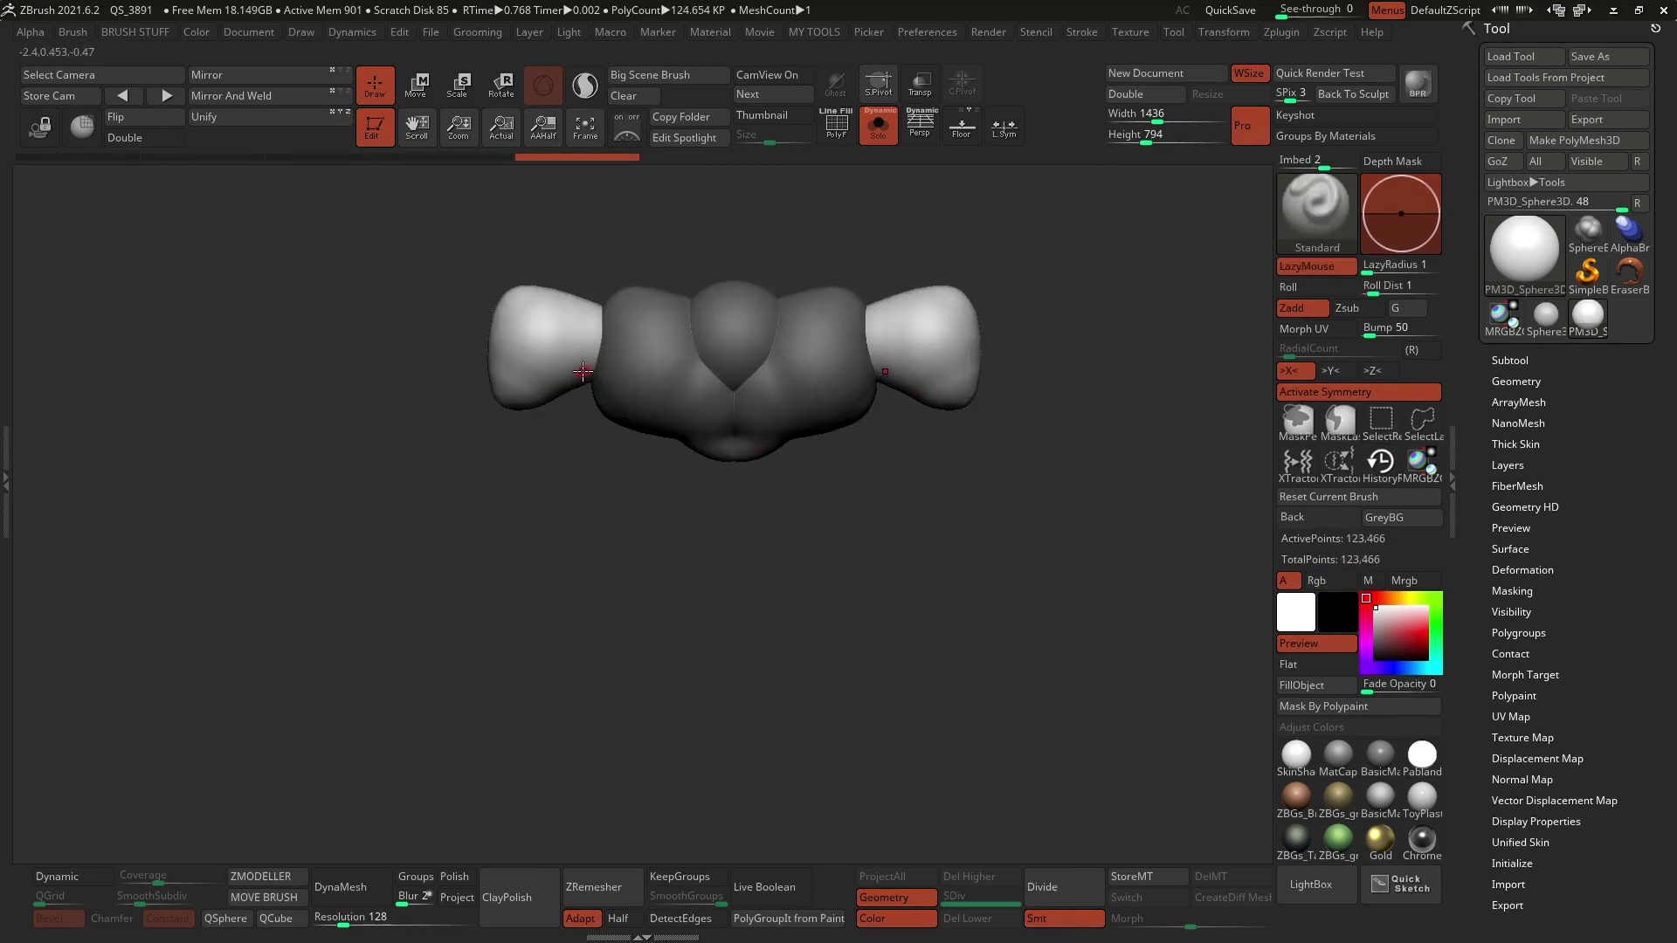
{"action": "mouse_move", "coordinate": [580, 375]}
{"action": "left_mouse_down", "text": "ctrl"}
{"action": "mouse_move", "coordinate": [517, 399]}
{"action": "mouse_move", "coordinate": [404, 566]}
{"action": "mouse_move", "coordinate": [578, 425]}
{"action": "mouse_move", "coordinate": [614, 362]}
{"action": "left_mouse_up", "text": "ctrl"}
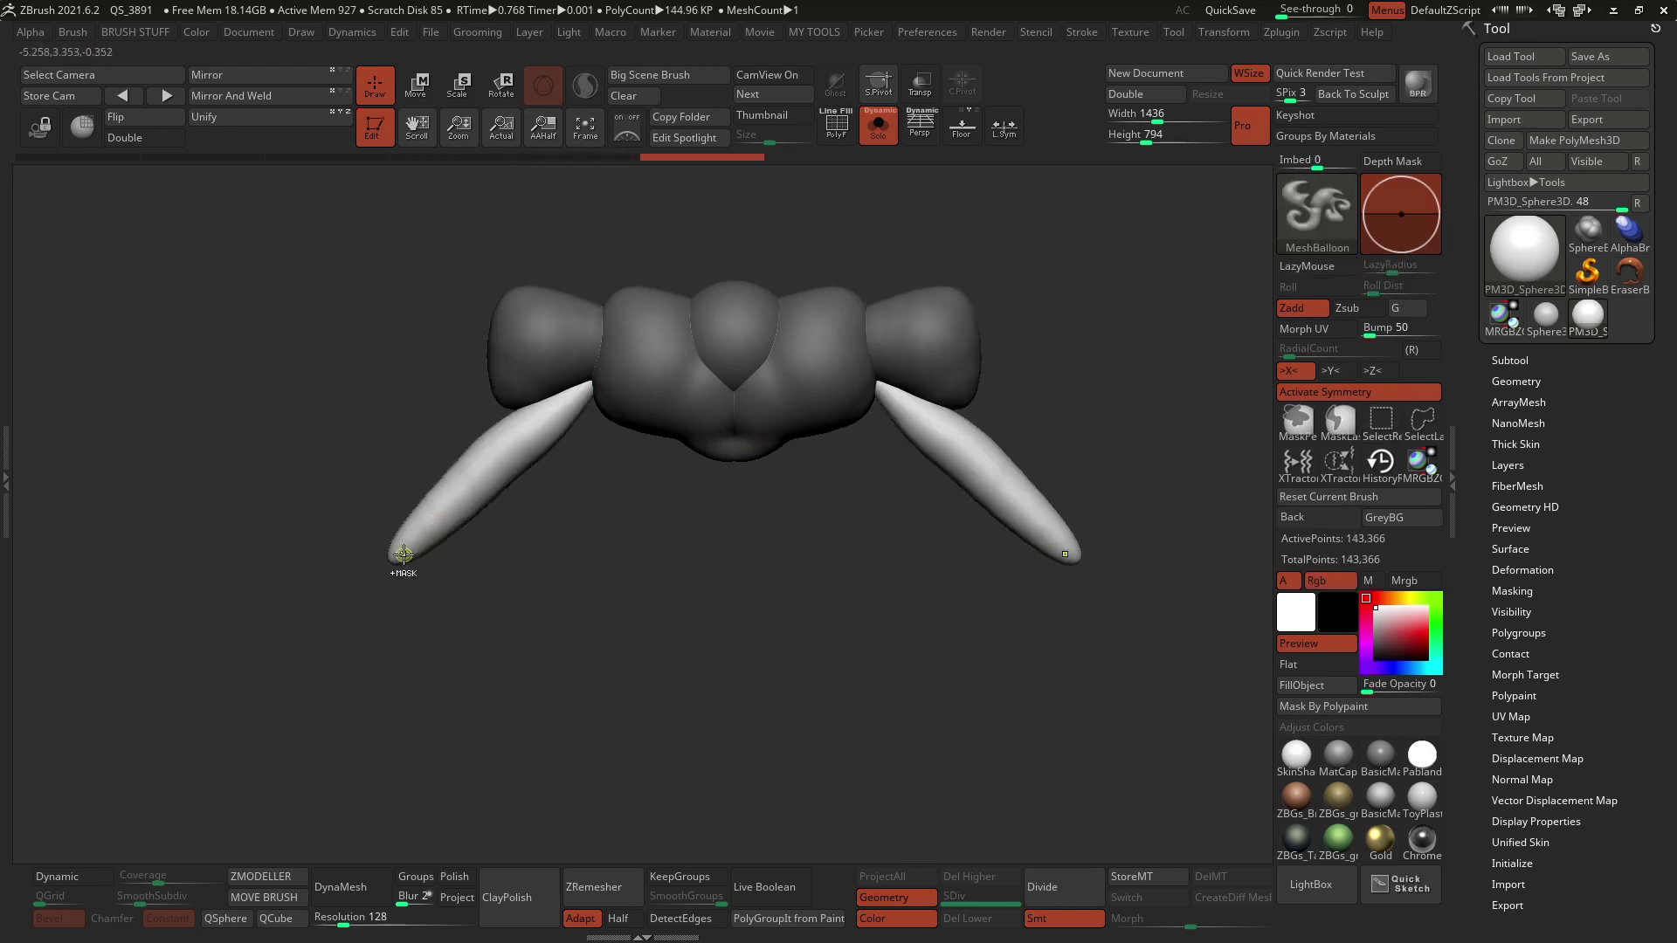
Step: Draw a mirrored pair of thicker, rounded forearm balloons from the ends of the upper arms, undoing the first attempt
{"action": "mouse_move", "coordinate": [401, 551]}
{"action": "left_mouse_down", "text": "ctrl"}
{"action": "mouse_move", "coordinate": [363, 699]}
{"action": "mouse_move", "coordinate": [490, 507]}
{"action": "mouse_move", "coordinate": [475, 480]}
{"action": "mouse_move", "coordinate": [487, 501]}
{"action": "left_mouse_up", "text": "ctrl"}
{"action": "left_click_drag", "start_coordinate": [595, 551], "coordinate": [699, 437], "text": "alt"}
{"action": "key", "text": "ctrl+z"}
{"action": "mouse_move", "coordinate": [524, 393]}
{"action": "left_mouse_down", "text": "ctrl"}
{"action": "mouse_move", "coordinate": [438, 490]}
{"action": "mouse_move", "coordinate": [527, 606]}
{"action": "mouse_move", "coordinate": [594, 397]}
{"action": "left_mouse_up", "text": "ctrl"}
{"action": "mouse_move", "coordinate": [828, 429]}
{"action": "left_mouse_down", "text": "alt"}
{"action": "mouse_move", "coordinate": [771, 446]}
{"action": "mouse_move", "coordinate": [747, 422]}
{"action": "left_mouse_up", "text": "alt"}
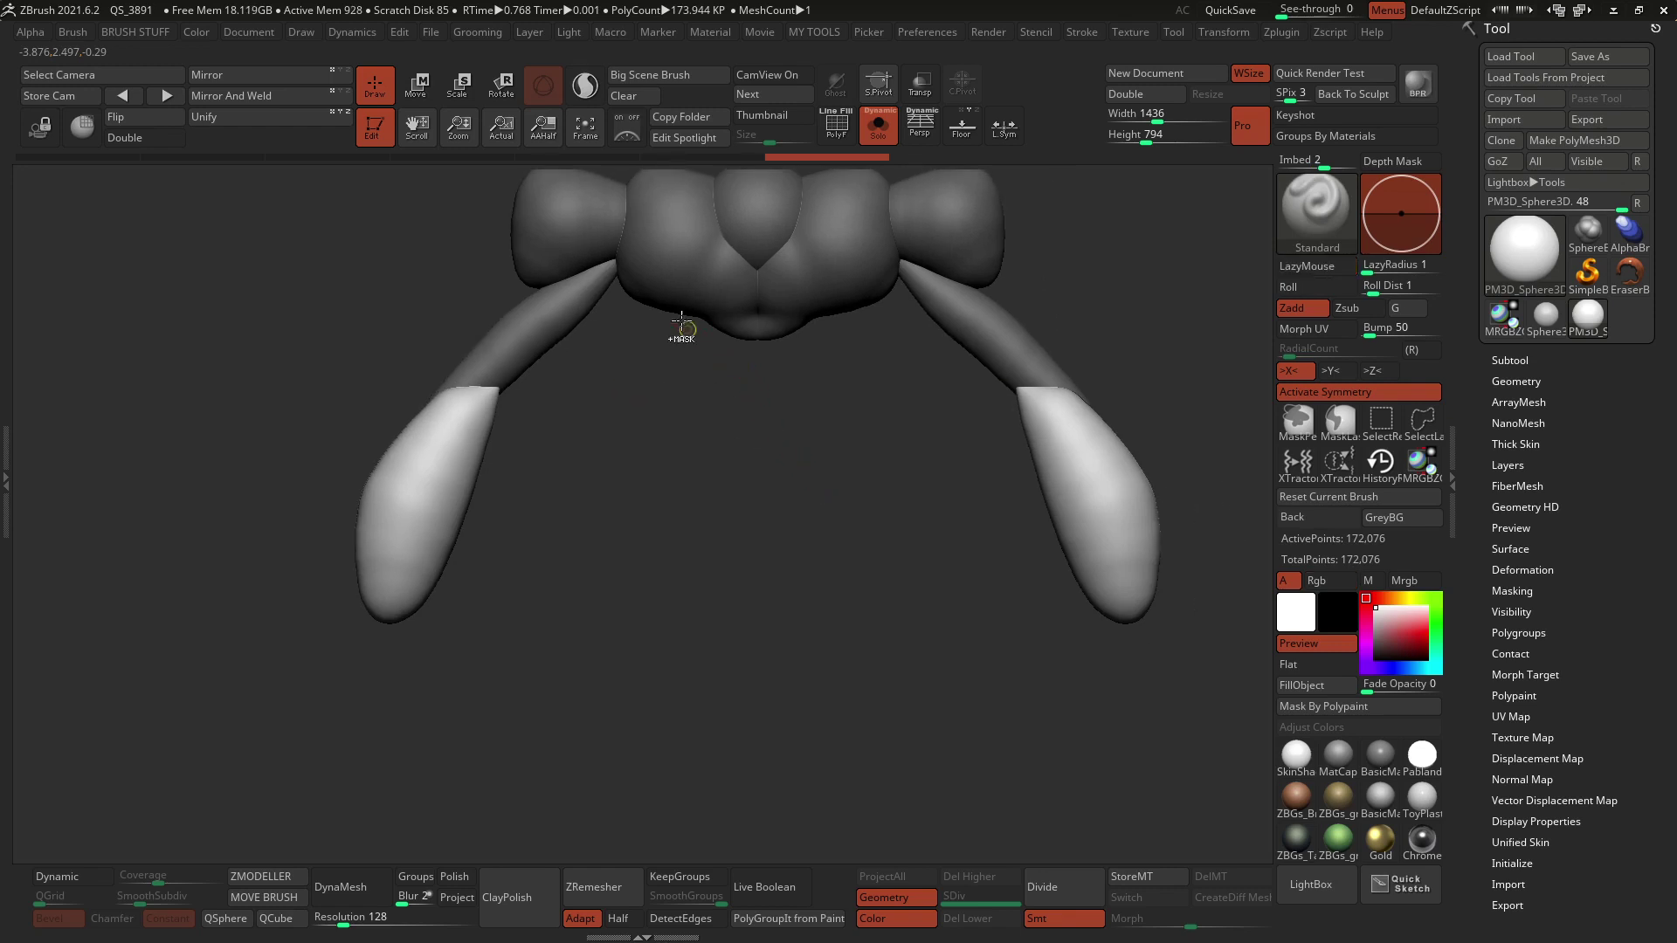
Step: Draw a tapering torso beneath the chest and a rounded pelvis at its lower end
{"action": "mouse_move", "coordinate": [684, 318]}
{"action": "left_mouse_down", "text": "ctrl"}
{"action": "mouse_move", "coordinate": [758, 486]}
{"action": "mouse_move", "coordinate": [838, 275]}
{"action": "left_mouse_up", "text": "ctrl"}
{"action": "right_click_drag", "start_coordinate": [832, 339], "coordinate": [789, 392], "text": "alt"}
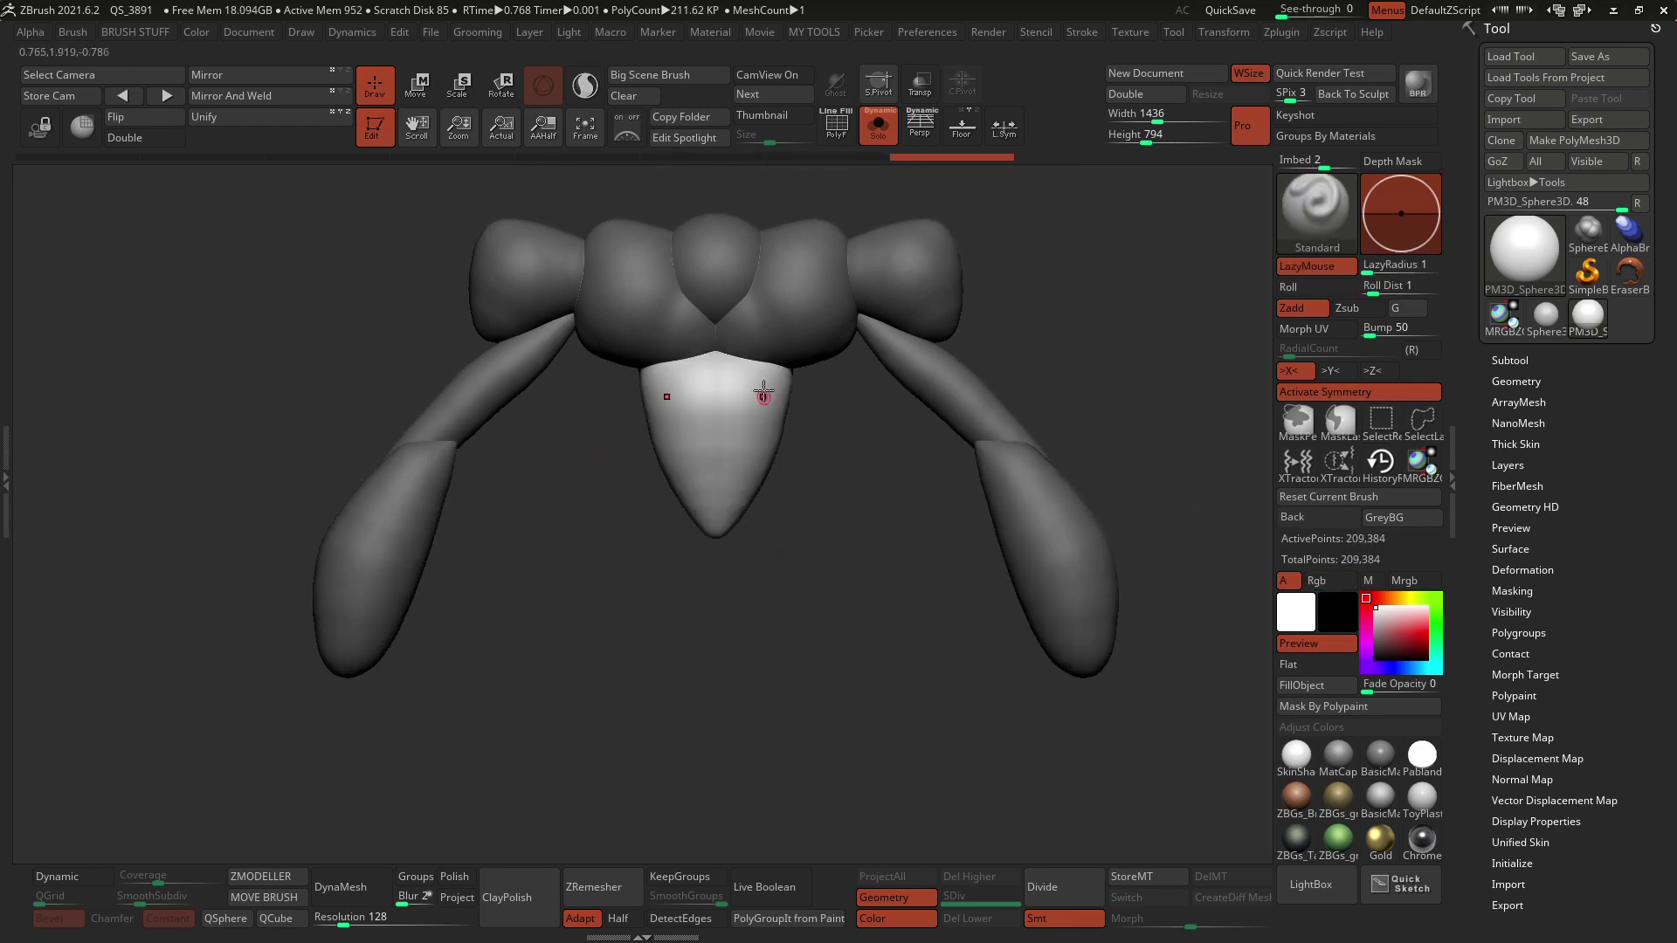
{"action": "mouse_move", "coordinate": [677, 484]}
{"action": "left_mouse_down", "text": "ctrl"}
{"action": "mouse_move", "coordinate": [663, 565]}
{"action": "mouse_move", "coordinate": [731, 522]}
{"action": "mouse_move", "coordinate": [711, 625]}
{"action": "mouse_move", "coordinate": [740, 546]}
{"action": "left_mouse_up", "text": "ctrl"}
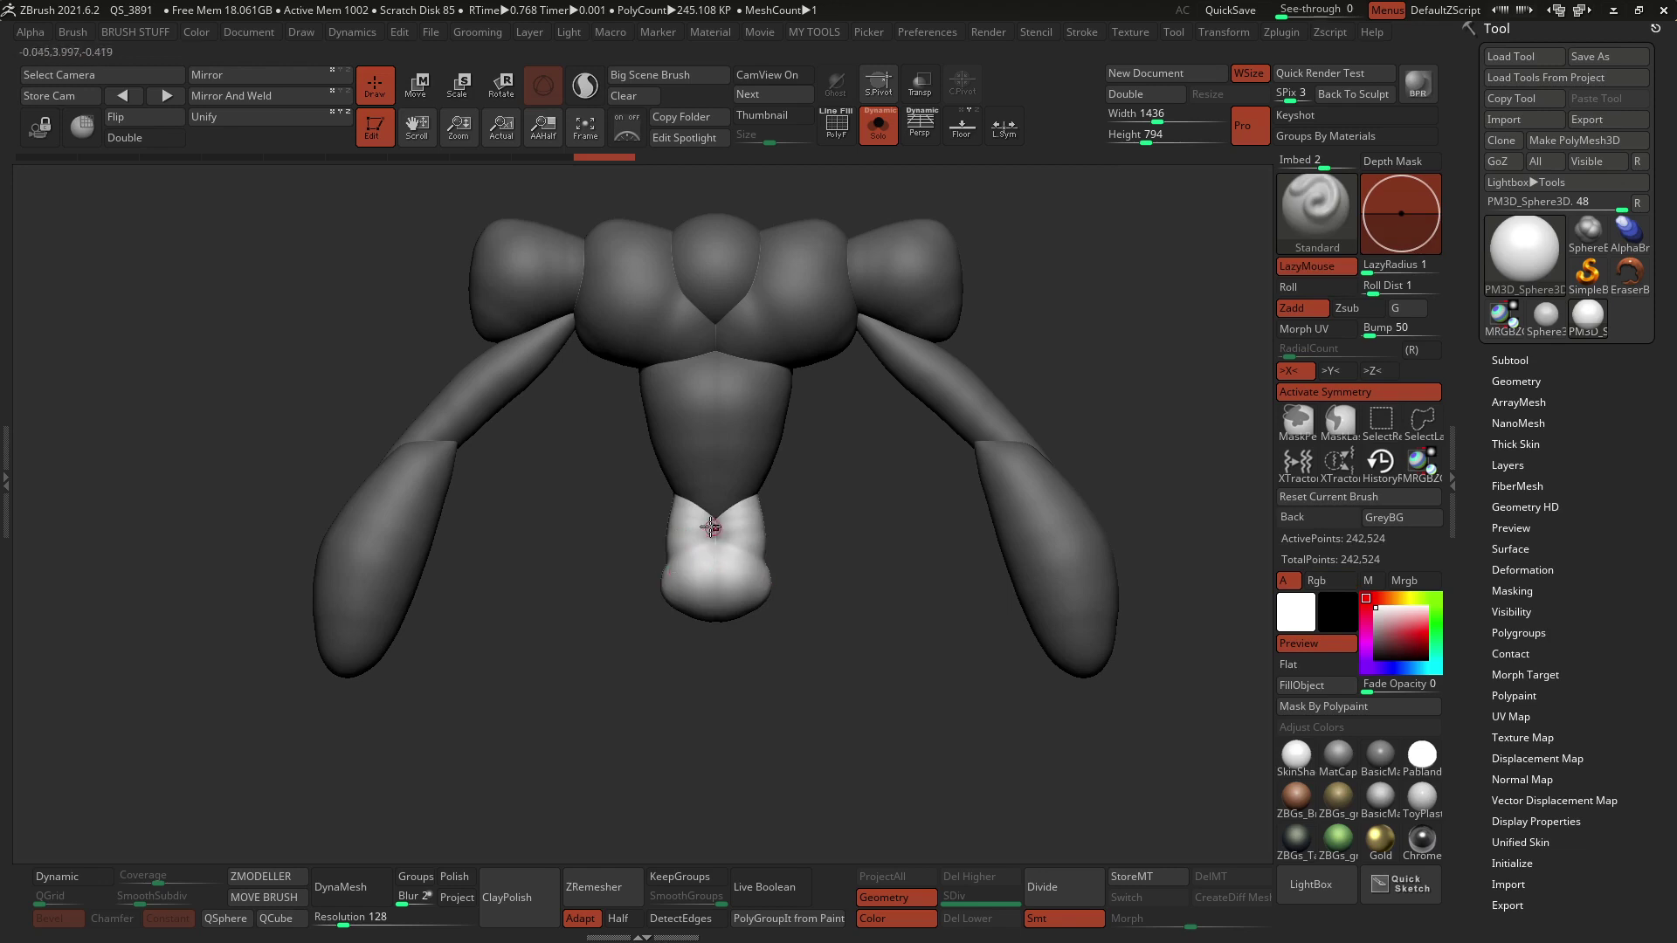
{"action": "mouse_move", "coordinate": [683, 446]}
{"action": "left_mouse_down", "text": "ctrl"}
{"action": "mouse_move", "coordinate": [746, 603]}
{"action": "mouse_move", "coordinate": [758, 489]}
{"action": "left_mouse_up", "text": "ctrl"}
Step: Draw a mirrored pair of slim, curved thighs downward from the sides of the pelvis
{"action": "left_click_drag", "start_coordinate": [716, 651], "coordinate": [748, 444], "text": "alt"}
{"action": "mouse_move", "coordinate": [703, 377]}
{"action": "left_mouse_down", "text": "ctrl"}
{"action": "mouse_move", "coordinate": [651, 516]}
{"action": "mouse_move", "coordinate": [696, 490]}
{"action": "mouse_move", "coordinate": [731, 361]}
{"action": "mouse_move", "coordinate": [708, 445]}
{"action": "mouse_move", "coordinate": [647, 451]}
{"action": "mouse_move", "coordinate": [721, 325]}
{"action": "mouse_move", "coordinate": [732, 366]}
{"action": "left_mouse_up", "text": "ctrl"}
{"action": "key", "text": "ctrl+z"}
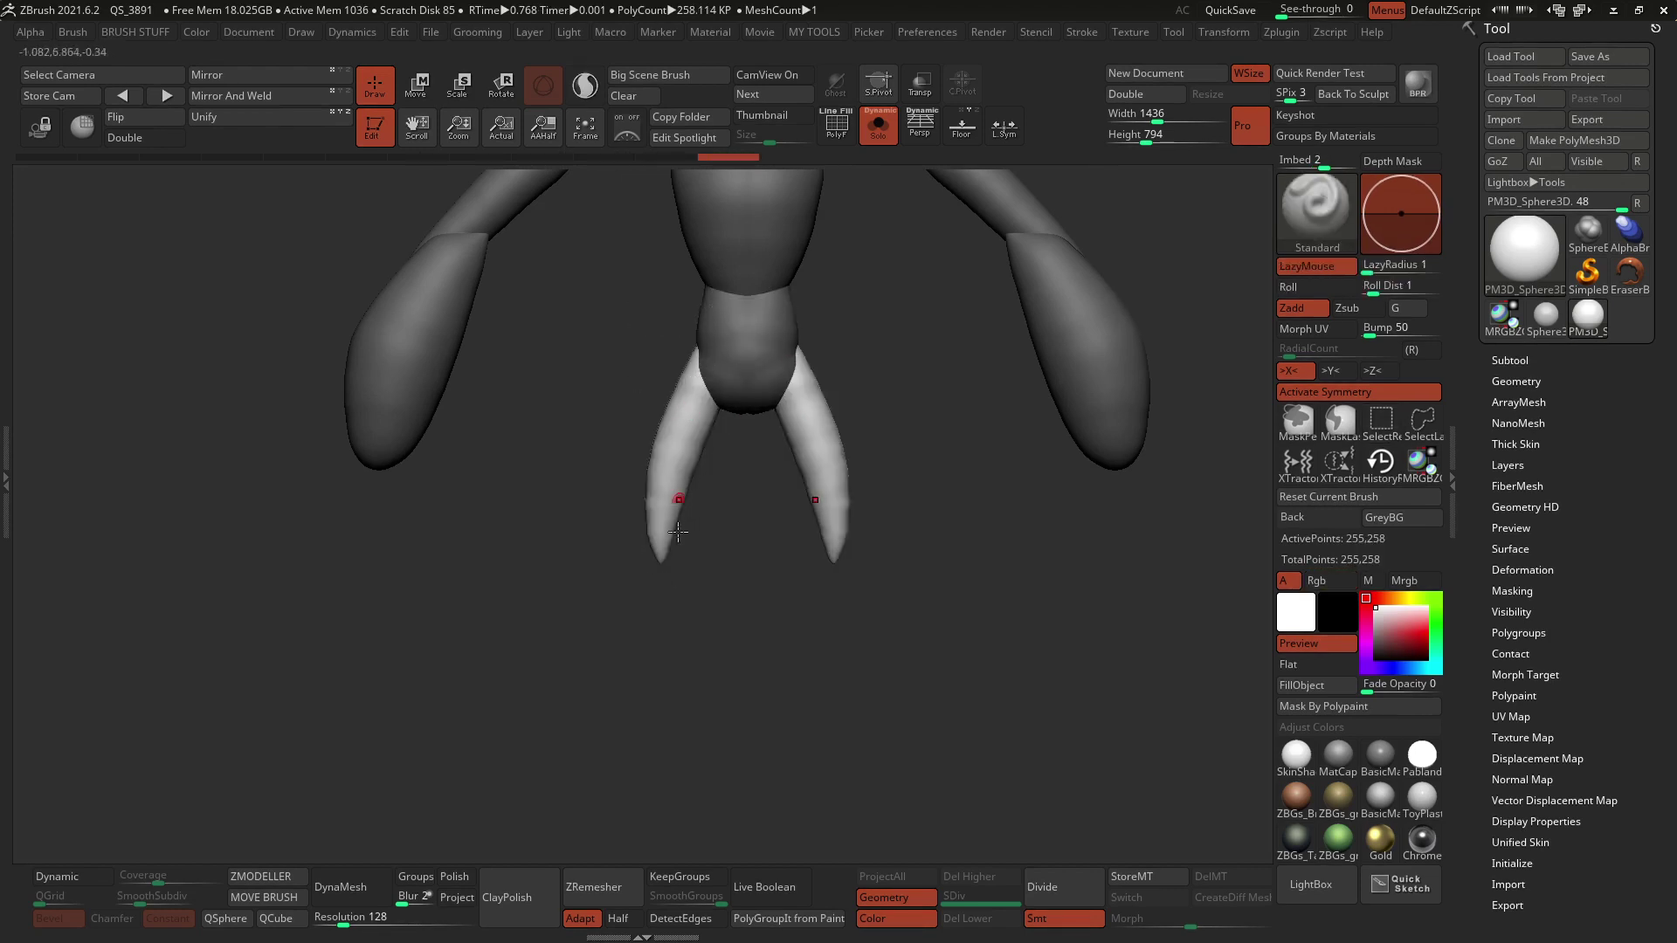
Step: Draw a mirrored pair of slender lower legs from the ends of the thighs and extend them down to narrow ankles
{"action": "left_click_drag", "start_coordinate": [680, 556], "coordinate": [678, 399], "text": "alt"}
{"action": "left_click_drag", "start_coordinate": [639, 513], "coordinate": [652, 366], "text": "ctrl"}
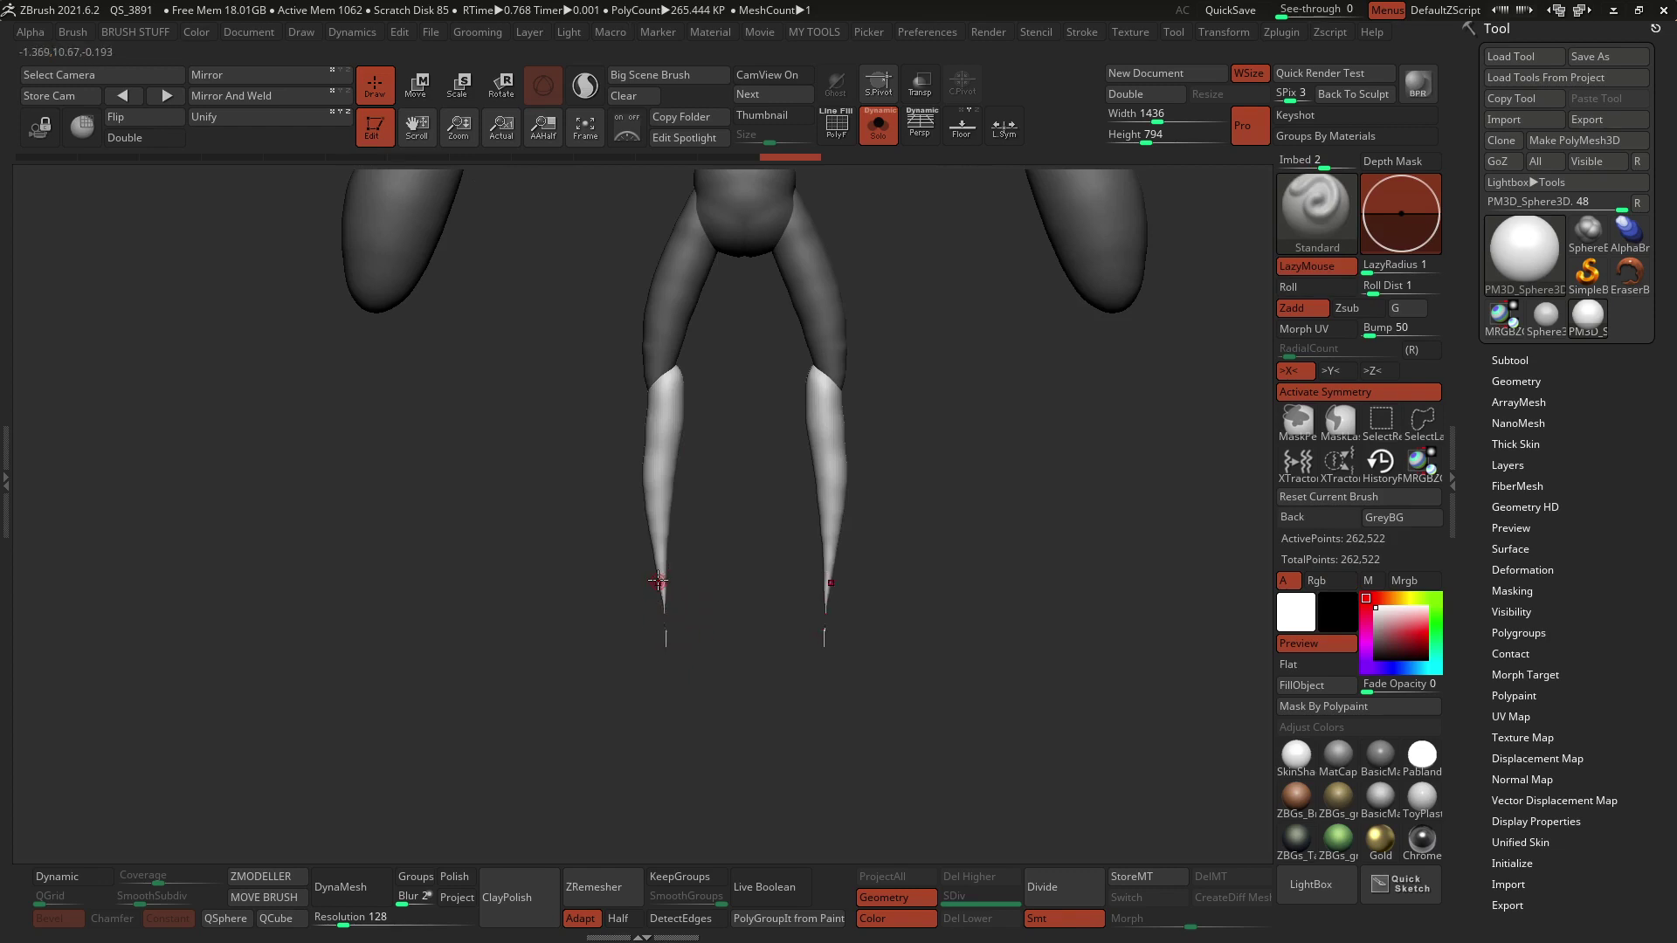
{"action": "key", "text": "shift"}
{"action": "left_click_drag", "start_coordinate": [661, 627], "coordinate": [659, 461], "text": "shift"}
{"action": "key", "text": "ctrl"}
{"action": "key", "text": "ctrl+shift"}
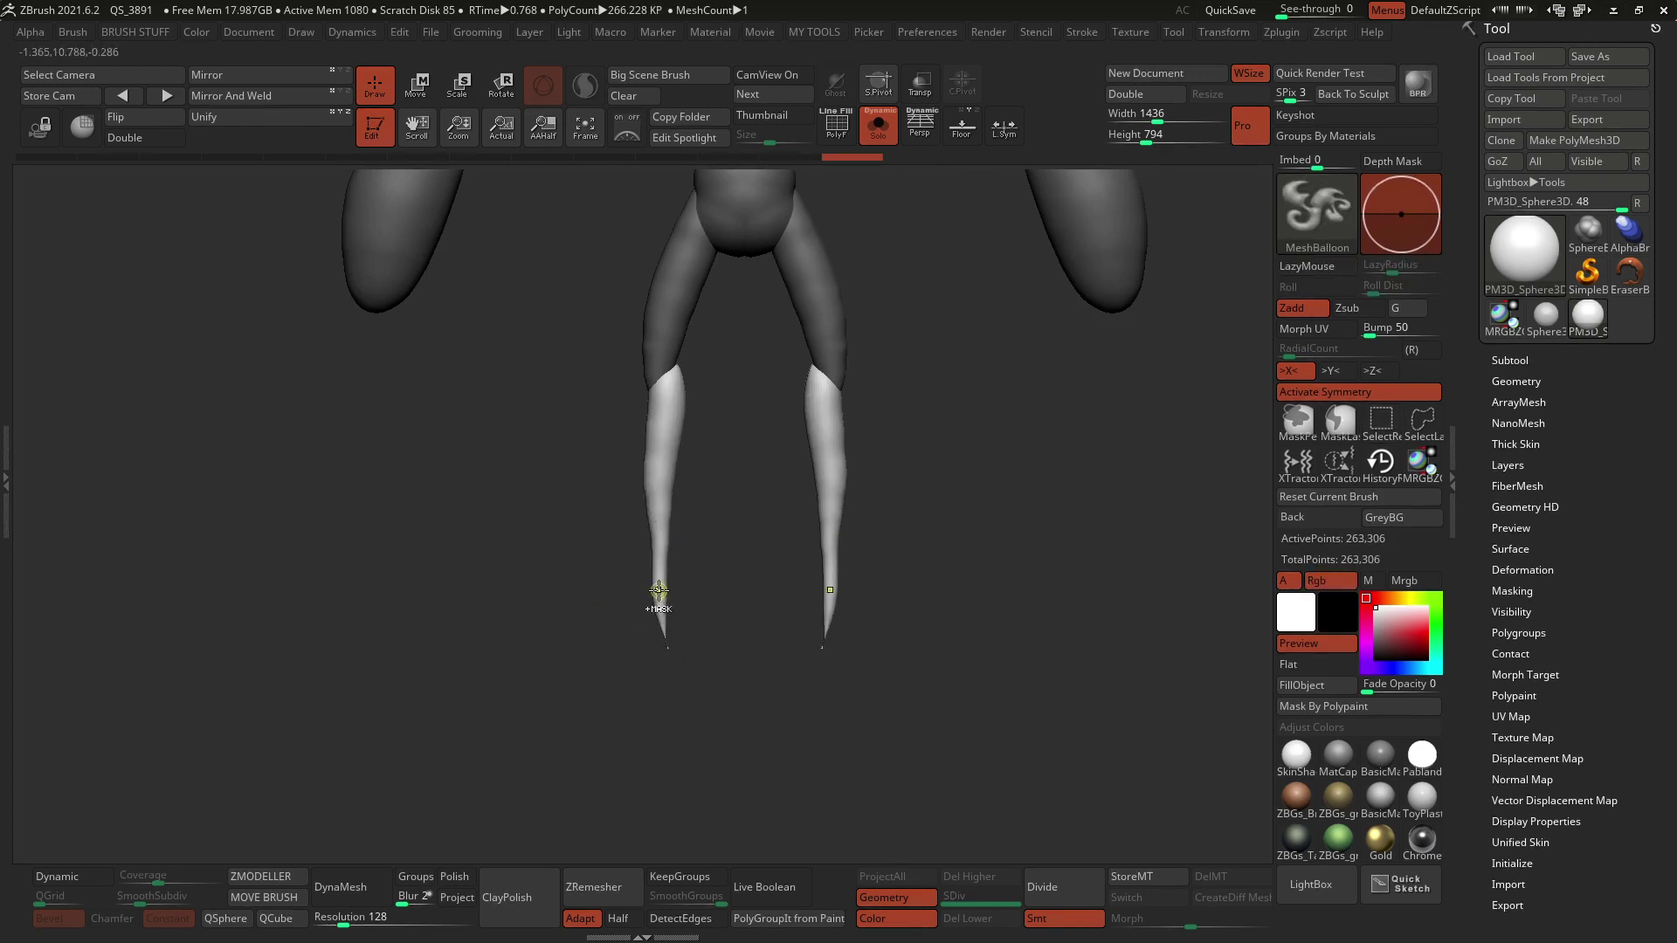
{"action": "left_click_drag", "start_coordinate": [663, 648], "coordinate": [664, 515], "text": "ctrl"}
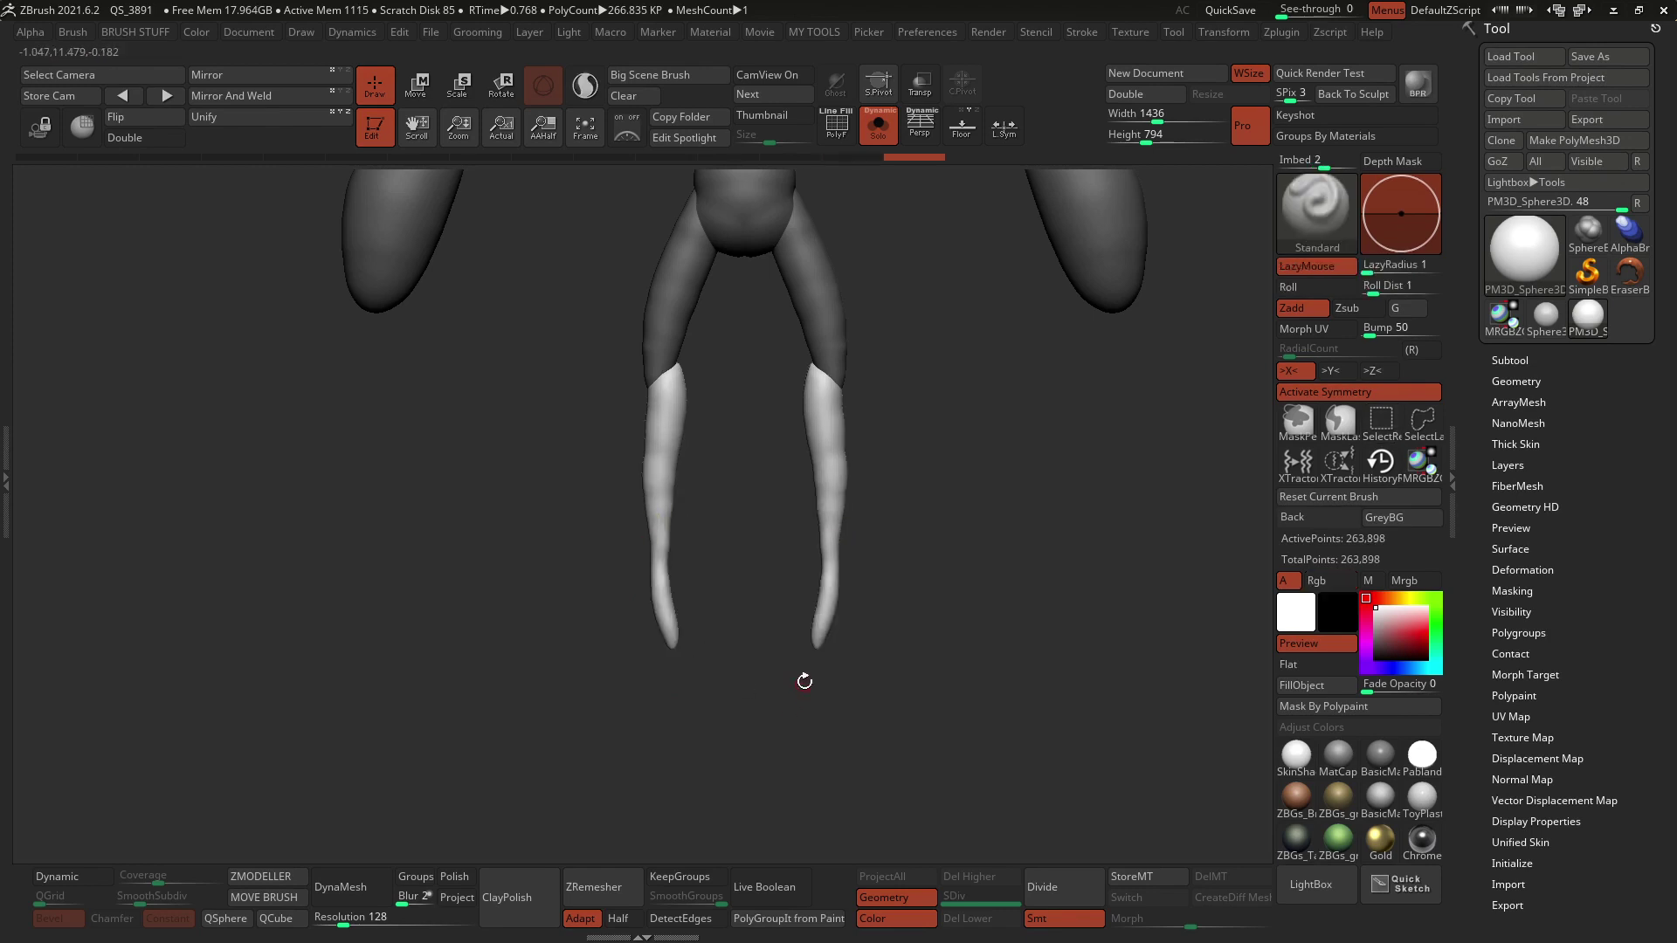
Step: From the side view, draw a mirrored pair of small pointed feet extending from the ankles
{"action": "mouse_move", "coordinate": [920, 522]}
{"action": "left_mouse_down"}
{"action": "mouse_move", "coordinate": [1035, 516]}
{"action": "mouse_move", "coordinate": [959, 482]}
{"action": "mouse_move", "coordinate": [749, 477]}
{"action": "mouse_move", "coordinate": [789, 460]}
{"action": "mouse_move", "coordinate": [798, 546]}
{"action": "mouse_move", "coordinate": [831, 591]}
{"action": "mouse_move", "coordinate": [850, 506]}
{"action": "mouse_move", "coordinate": [838, 778]}
{"action": "left_mouse_up"}
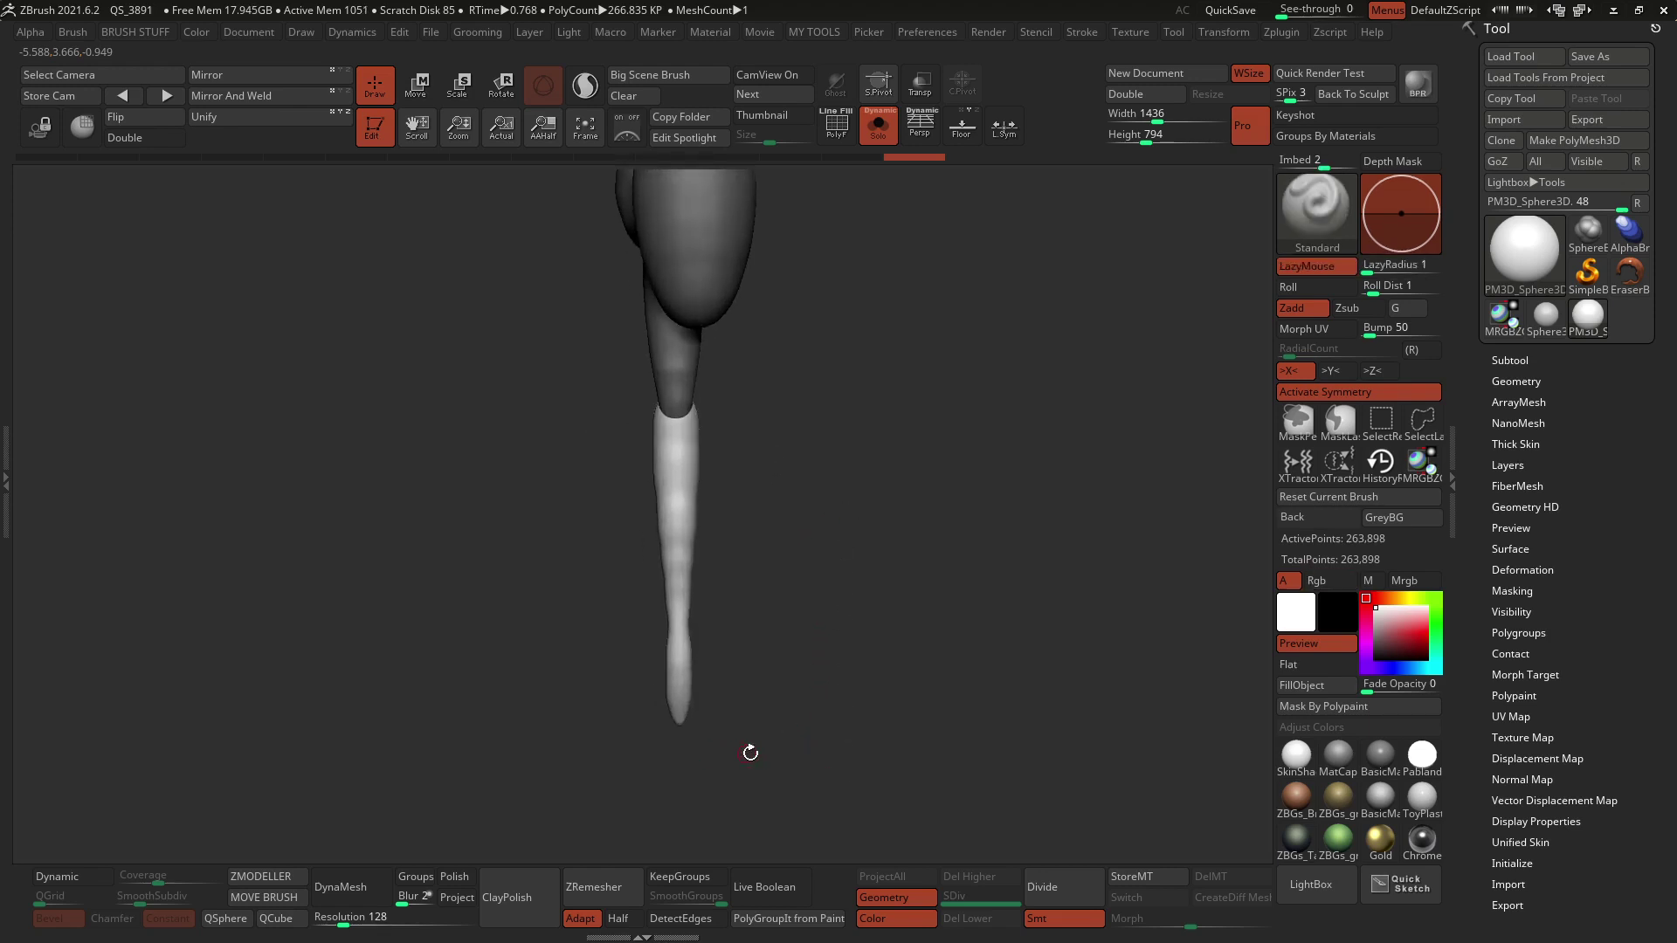
{"action": "mouse_move", "coordinate": [755, 740]}
{"action": "left_mouse_down", "text": "alt"}
{"action": "mouse_move", "coordinate": [773, 627]}
{"action": "mouse_move", "coordinate": [741, 632]}
{"action": "mouse_move", "coordinate": [819, 624]}
{"action": "mouse_move", "coordinate": [703, 587]}
{"action": "left_mouse_up", "text": "alt"}
{"action": "mouse_move", "coordinate": [995, 599]}
{"action": "left_mouse_down", "text": "shift"}
{"action": "mouse_move", "coordinate": [857, 632]}
{"action": "mouse_move", "coordinate": [681, 626]}
{"action": "mouse_move", "coordinate": [803, 605]}
{"action": "left_mouse_up", "text": "shift"}
{"action": "left_click_drag", "start_coordinate": [791, 726], "coordinate": [751, 492], "text": "alt"}
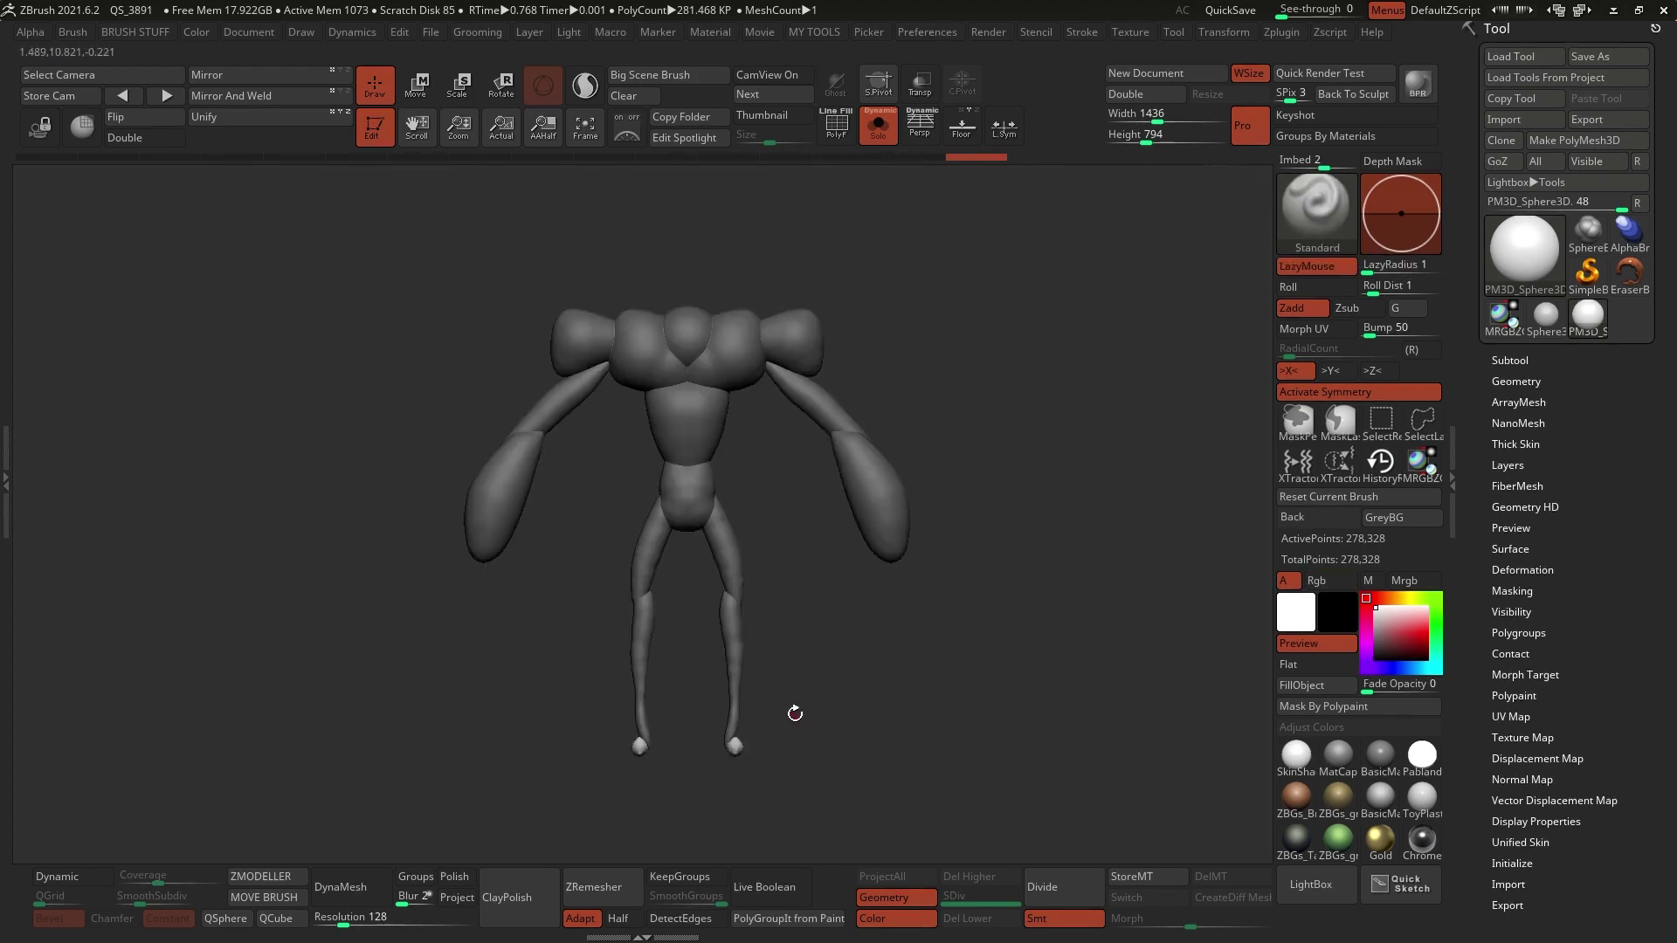
Step: Shift the feet slightly along the gizmo's blue axis and return to Draw mode
{"action": "left_click", "coordinate": [417, 86]}
{"action": "left_click_drag", "start_coordinate": [841, 690], "coordinate": [889, 698], "text": "alt"}
{"action": "left_click_drag", "start_coordinate": [851, 576], "coordinate": [827, 617]}
{"action": "left_click", "coordinate": [908, 543]}
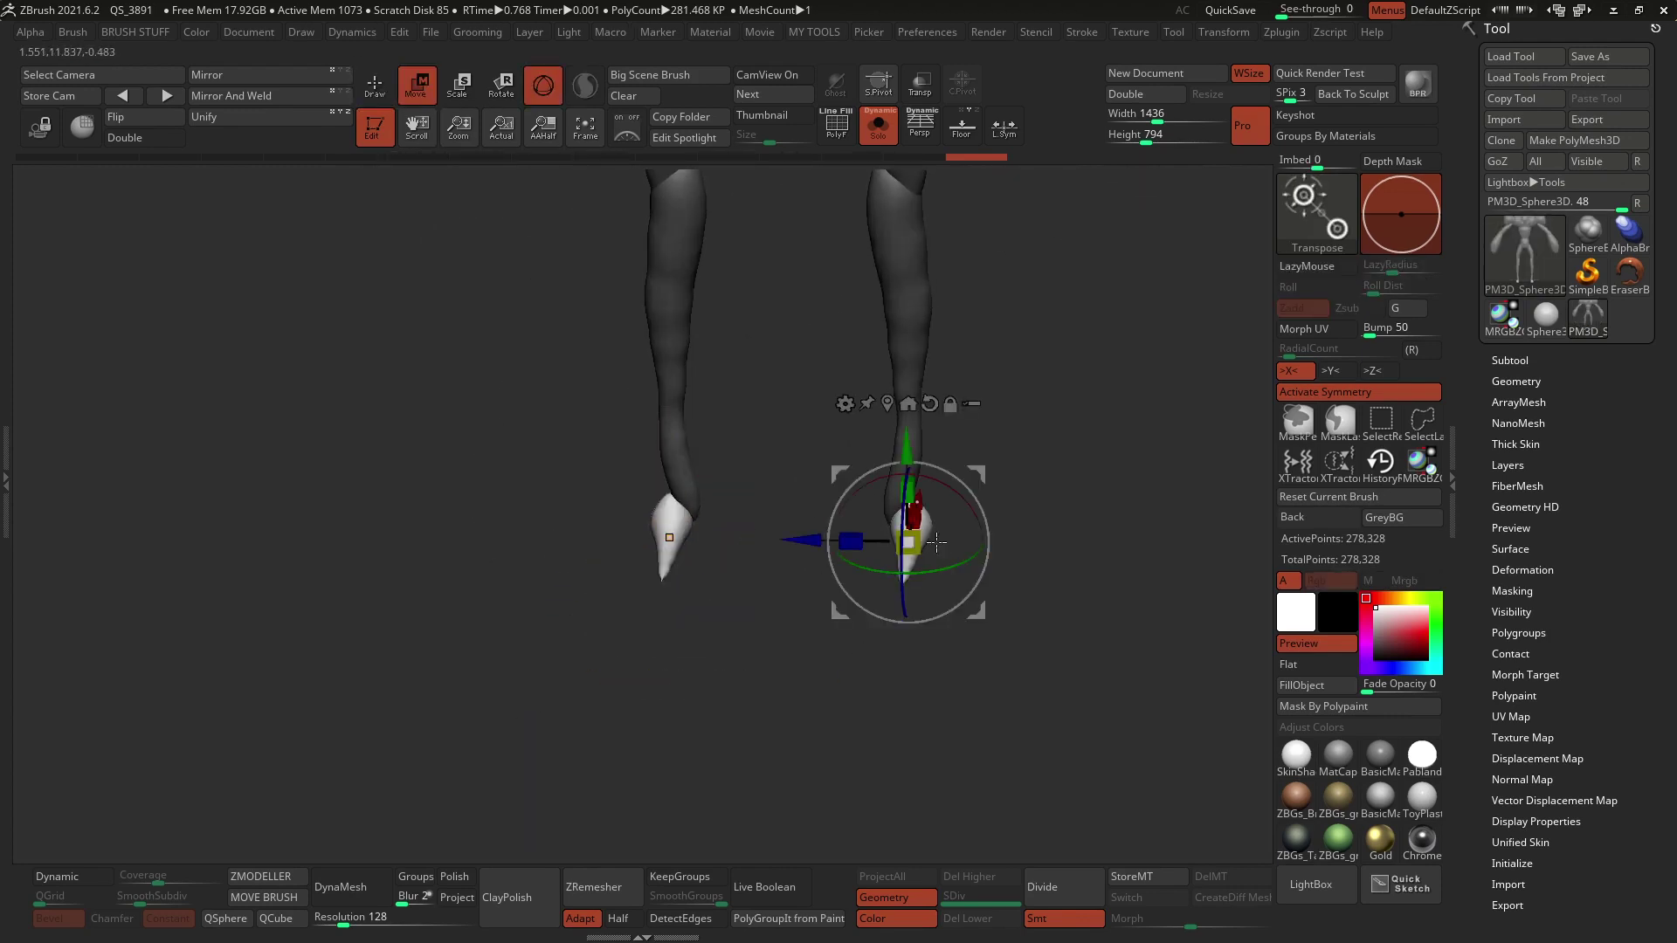
{"action": "left_click_drag", "start_coordinate": [808, 540], "coordinate": [790, 540]}
{"action": "key", "text": "q"}
Step: Draw mirrored hands with a thumb and two long claws at the forearm ends, and clear the mask
{"action": "left_click_drag", "start_coordinate": [1053, 361], "coordinate": [1068, 443], "text": "alt"}
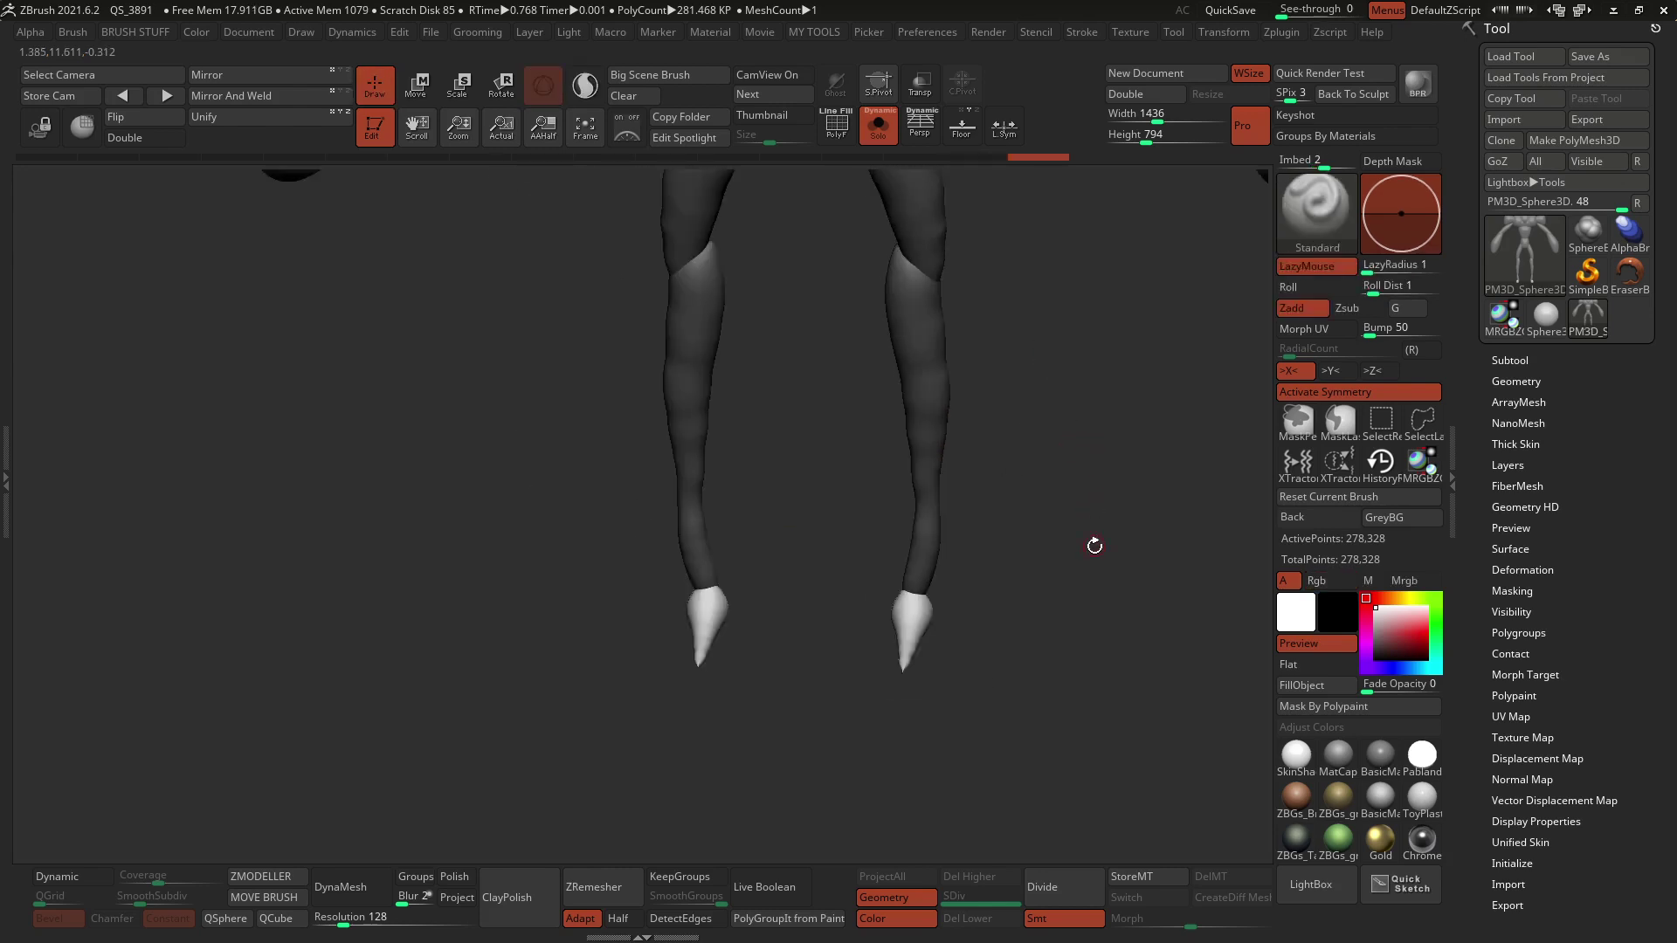
{"action": "left_click_drag", "start_coordinate": [1092, 547], "coordinate": [935, 437], "text": "alt"}
{"action": "mouse_move", "coordinate": [925, 617]}
{"action": "left_mouse_down", "text": "shift"}
{"action": "mouse_move", "coordinate": [672, 541]}
{"action": "mouse_move", "coordinate": [550, 584]}
{"action": "mouse_move", "coordinate": [472, 438]}
{"action": "mouse_move", "coordinate": [384, 509]}
{"action": "mouse_move", "coordinate": [416, 511]}
{"action": "mouse_move", "coordinate": [450, 384]}
{"action": "mouse_move", "coordinate": [498, 349]}
{"action": "left_mouse_up", "text": "shift"}
{"action": "left_click_drag", "start_coordinate": [559, 384], "coordinate": [611, 402]}
{"action": "left_click_drag", "start_coordinate": [496, 557], "coordinate": [534, 566], "text": "ctrl"}
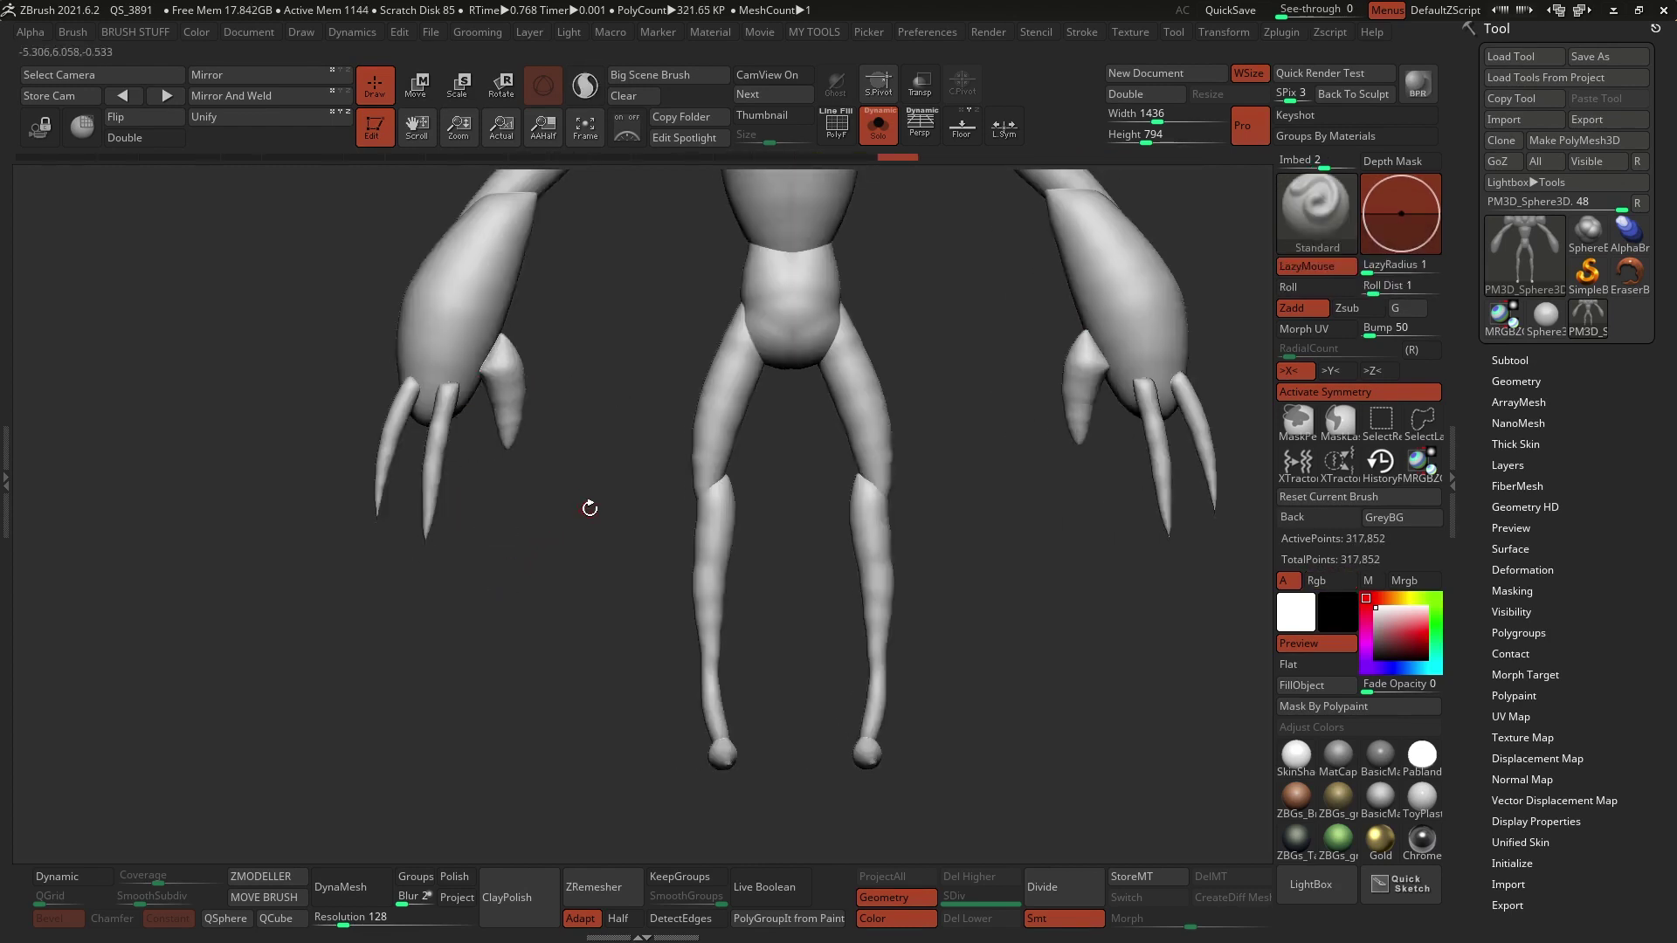
Step: Display the figure's polygroup colours with the Polyframe fill and turn off the wireframe lines
{"action": "left_click_drag", "start_coordinate": [589, 509], "coordinate": [669, 488], "text": "shift"}
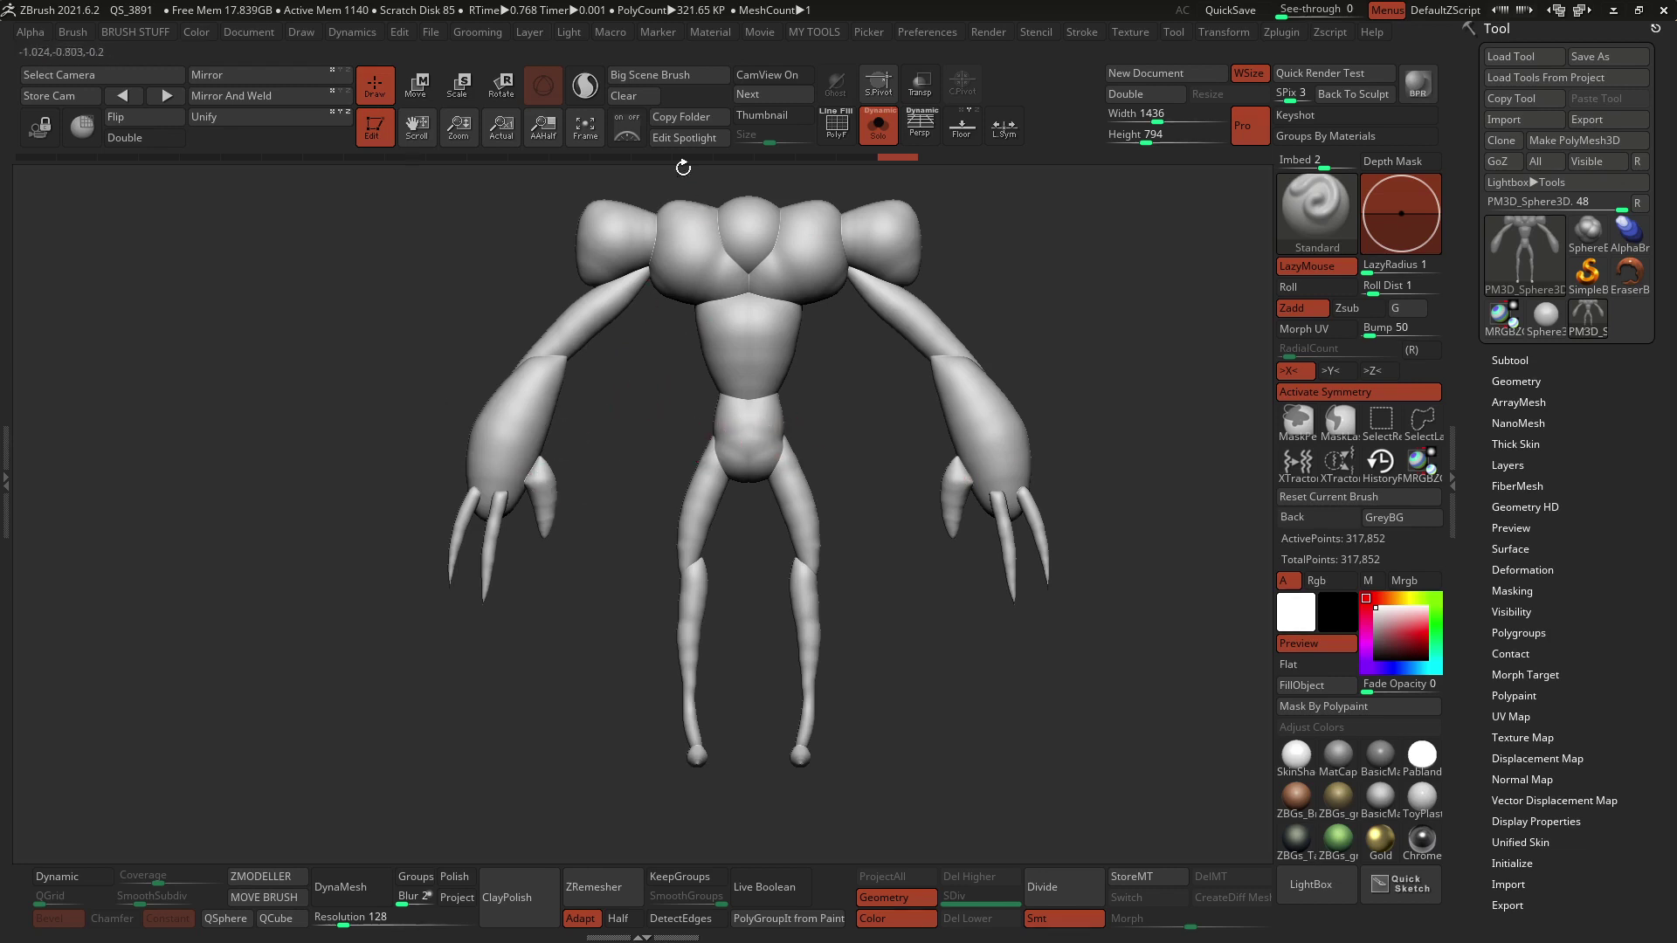
{"action": "left_click", "coordinate": [839, 134]}
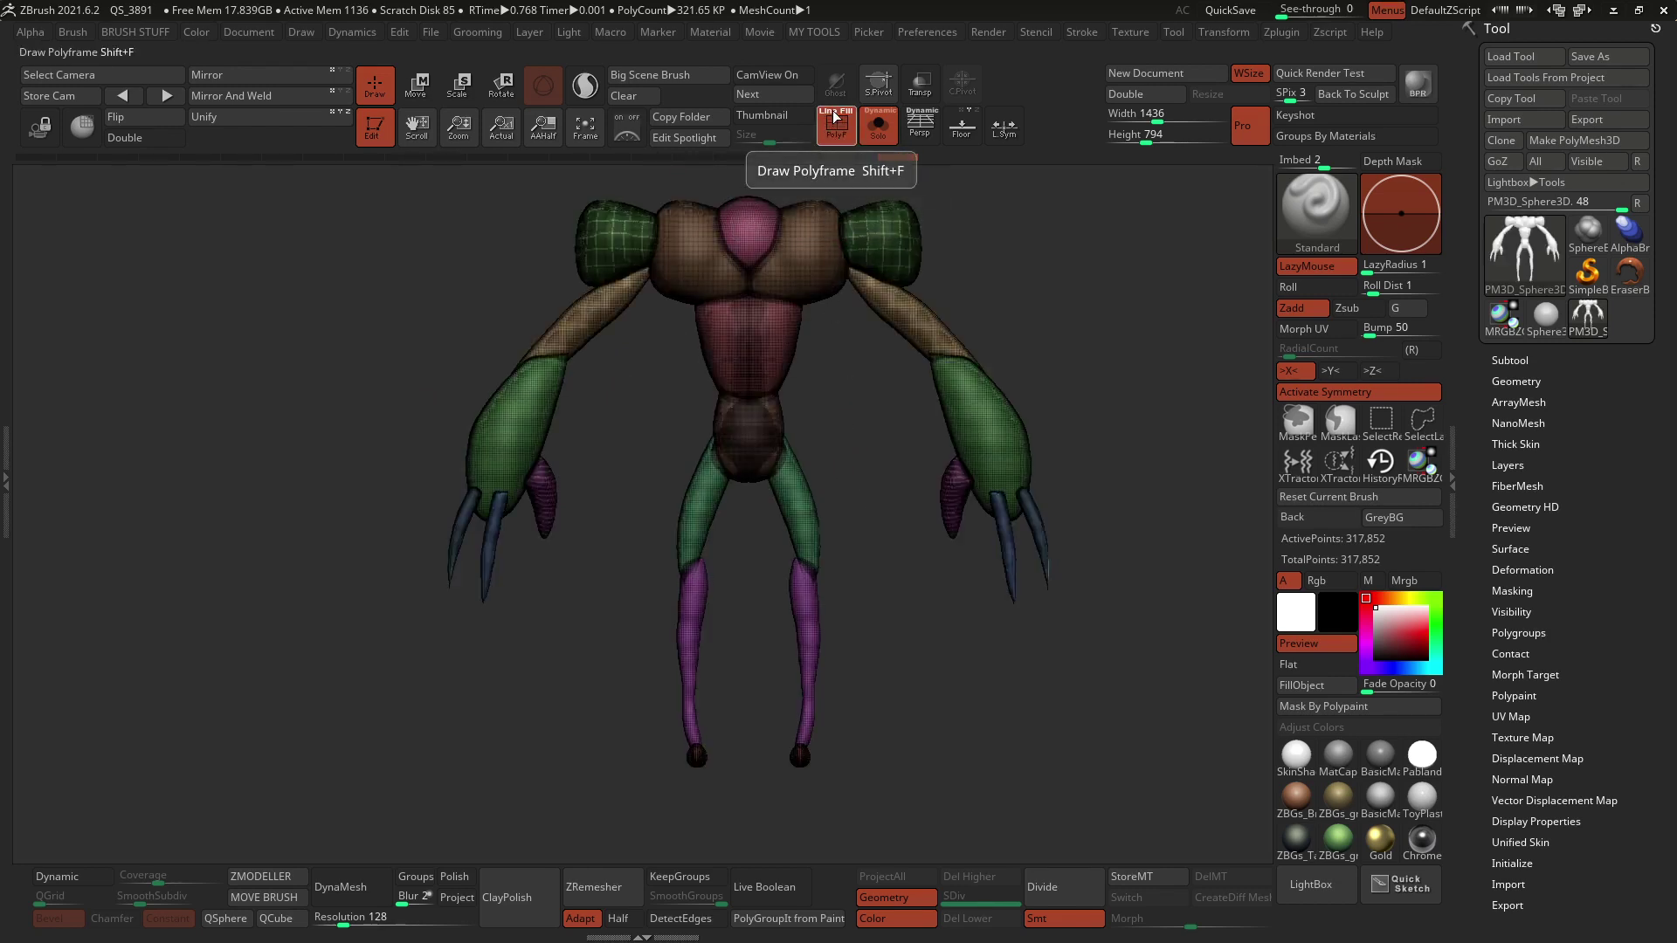
{"action": "left_click", "coordinate": [835, 116]}
{"action": "left_click_drag", "start_coordinate": [814, 330], "coordinate": [826, 361]}
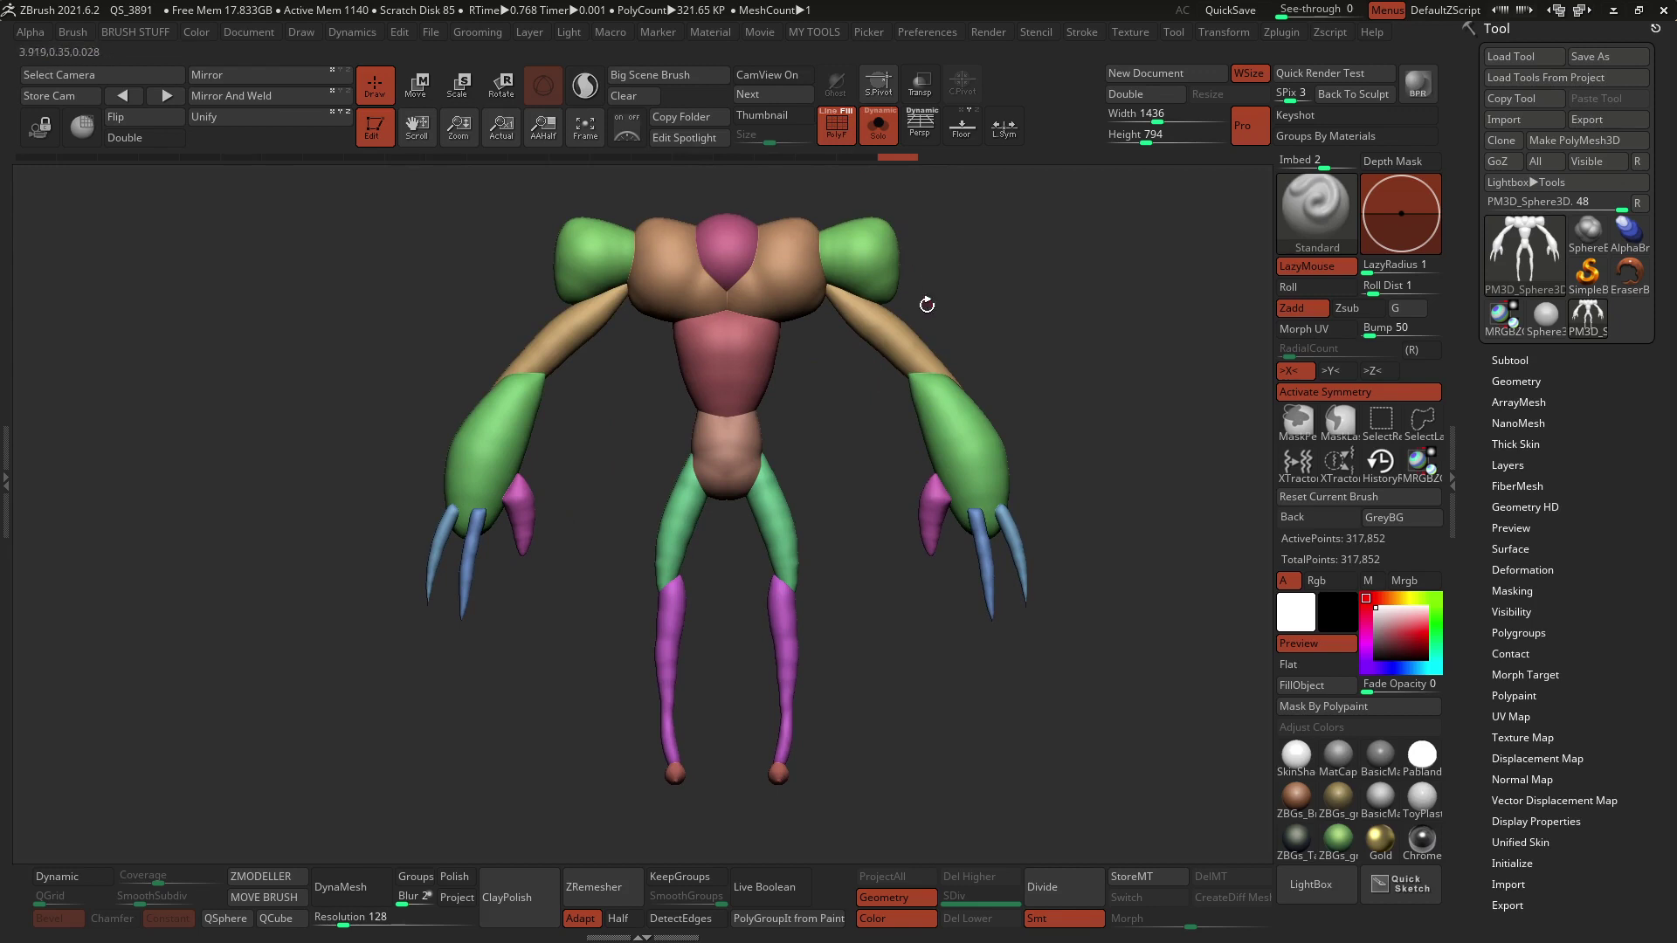
Step: Use the SelectRect brush to isolate the green polygroup of the forearms
{"action": "key", "text": "ctrl+shift"}
{"action": "left_click", "coordinate": [1321, 209]}
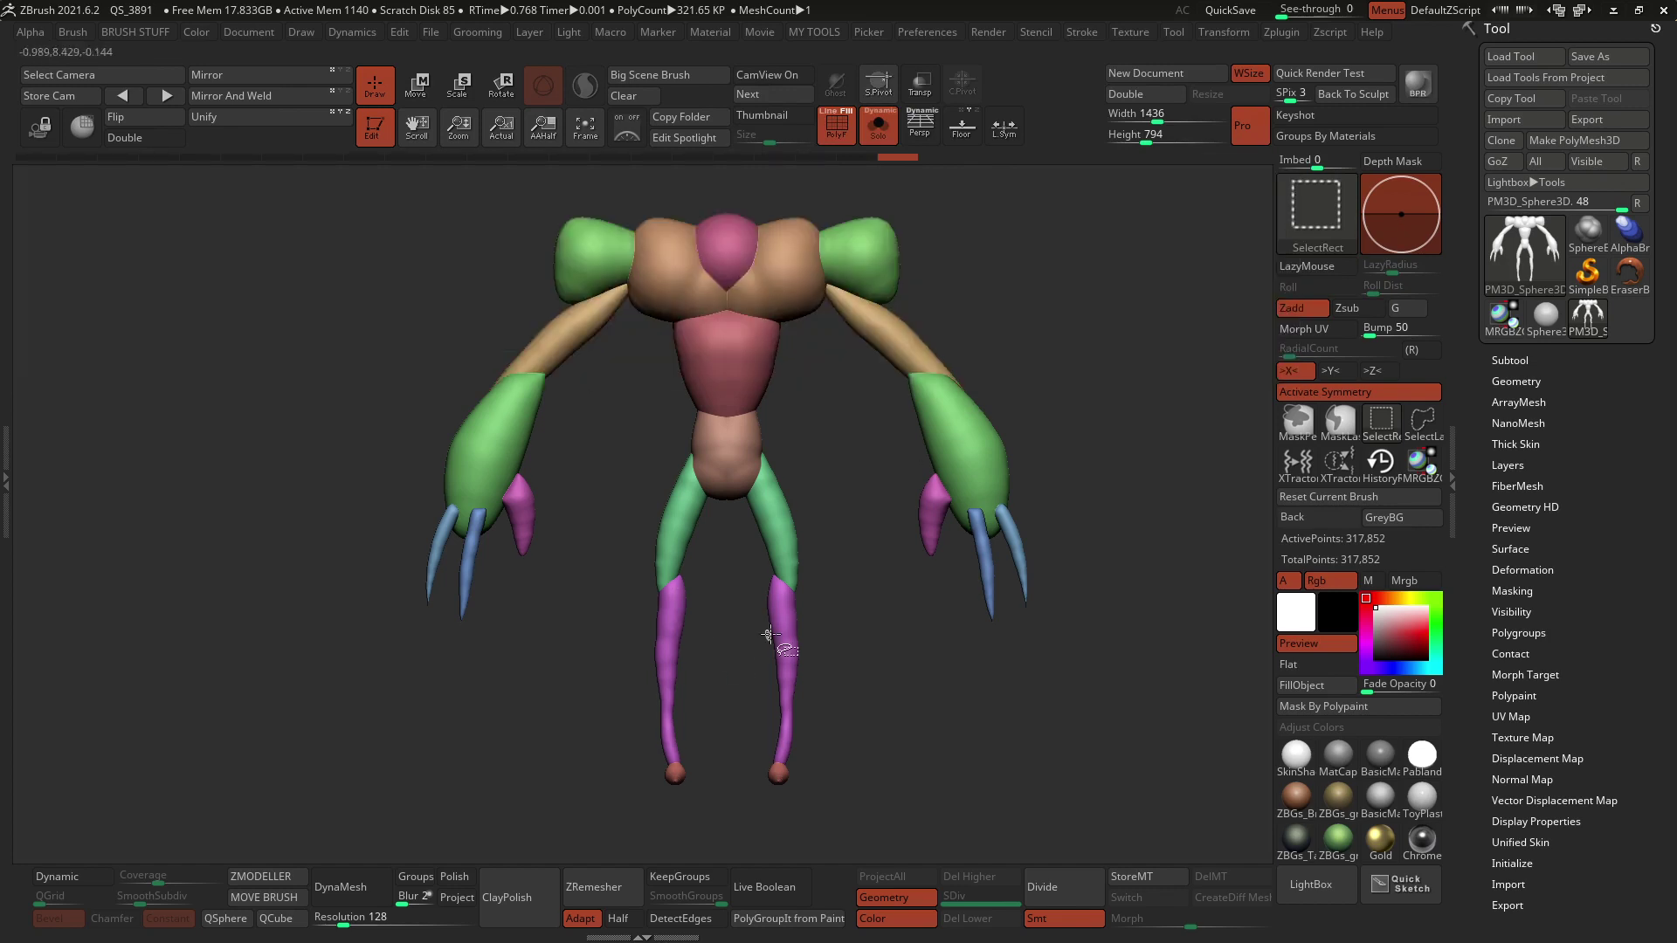
{"action": "key", "text": "b"}
{"action": "key", "text": "s"}
{"action": "key", "text": "t"}
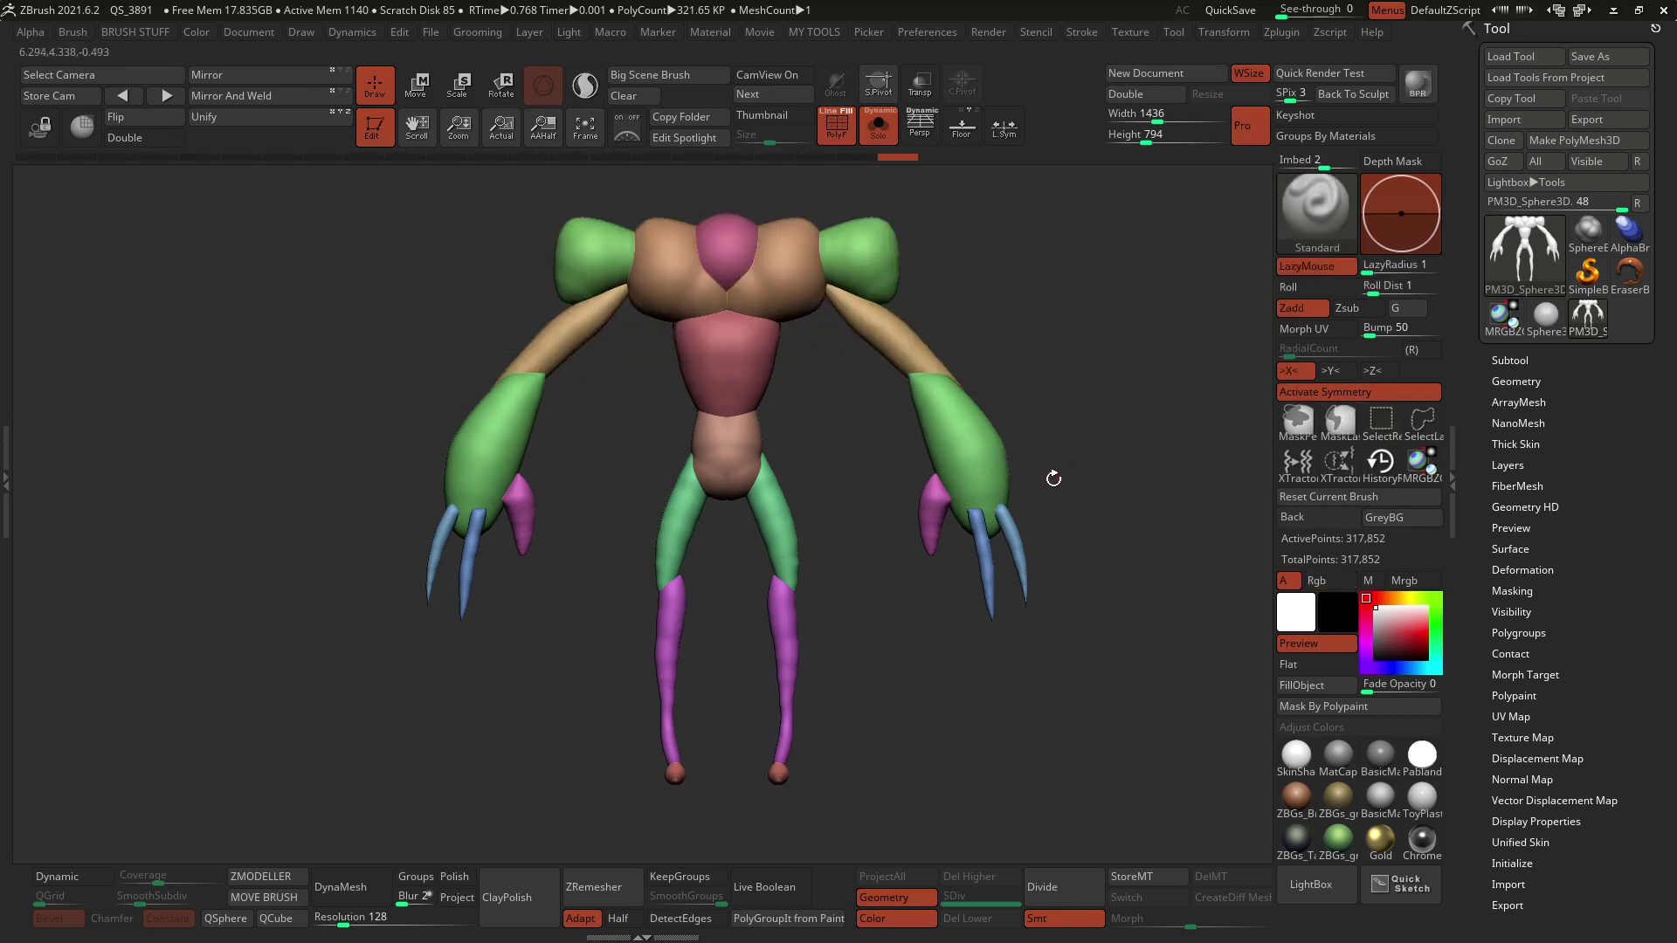
{"action": "key", "text": "ctrl+shift"}
{"action": "left_click", "coordinate": [951, 427], "text": "ctrl+shift"}
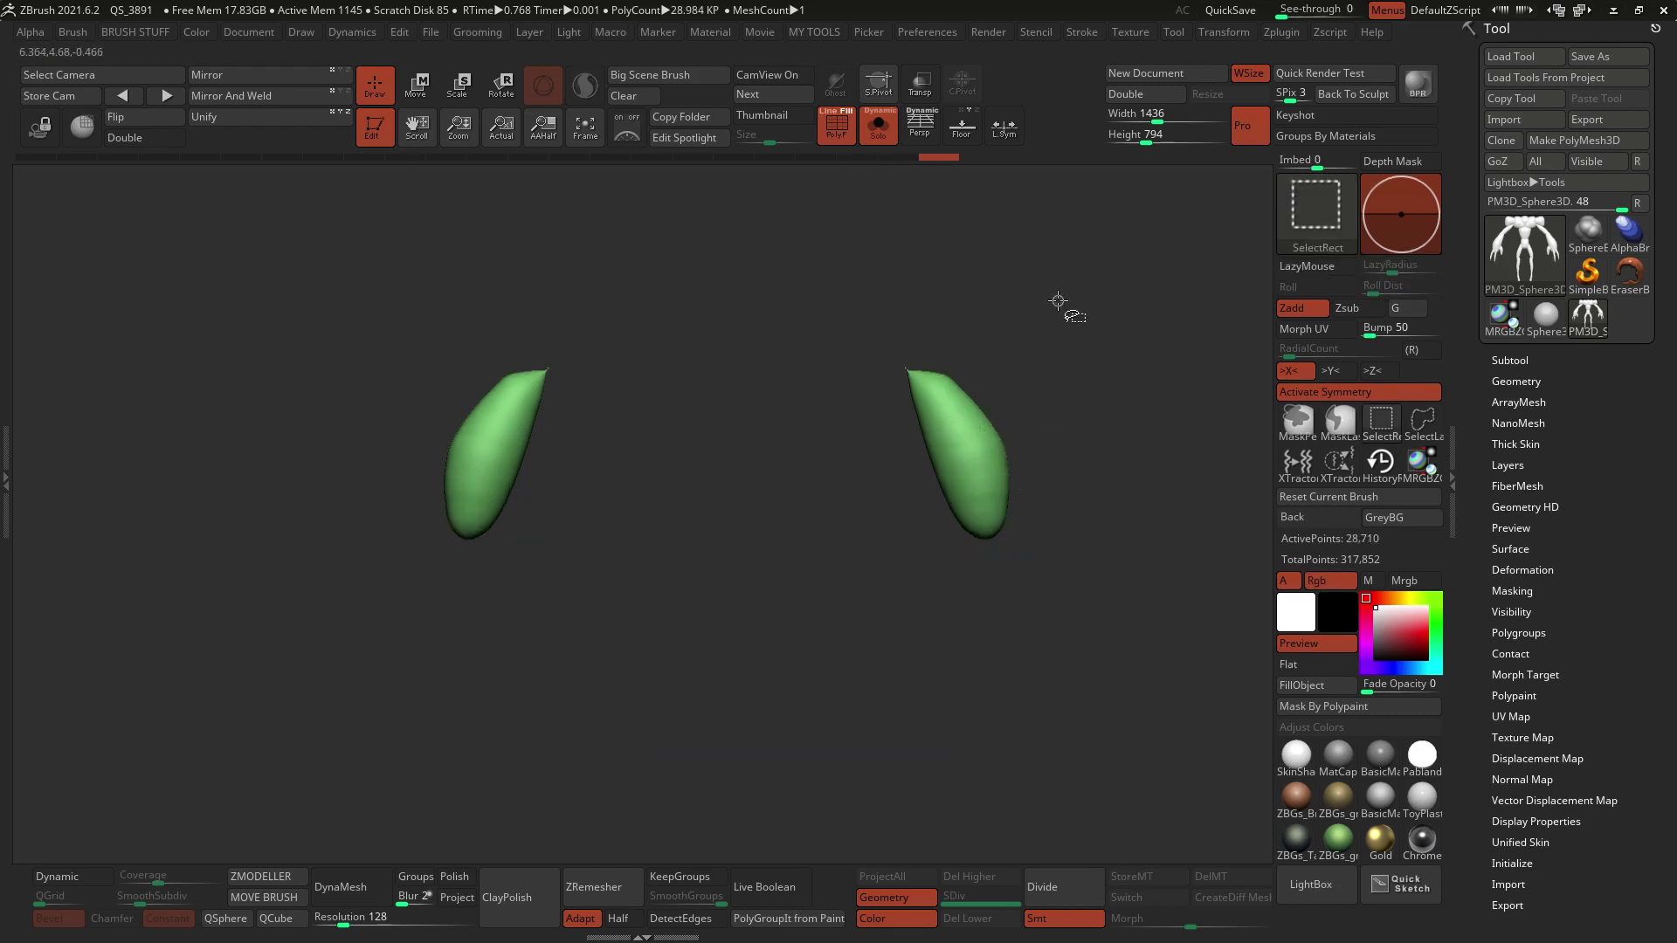
Step: Invert the visibility to hide the forearms and also hide the thumb and claw polygroups
{"action": "left_click_drag", "start_coordinate": [1063, 274], "coordinate": [1119, 382], "text": "ctrl+shift"}
{"action": "left_click", "coordinate": [928, 492], "text": "ctrl+shift"}
{"action": "left_click", "coordinate": [981, 550], "text": "ctrl+shift"}
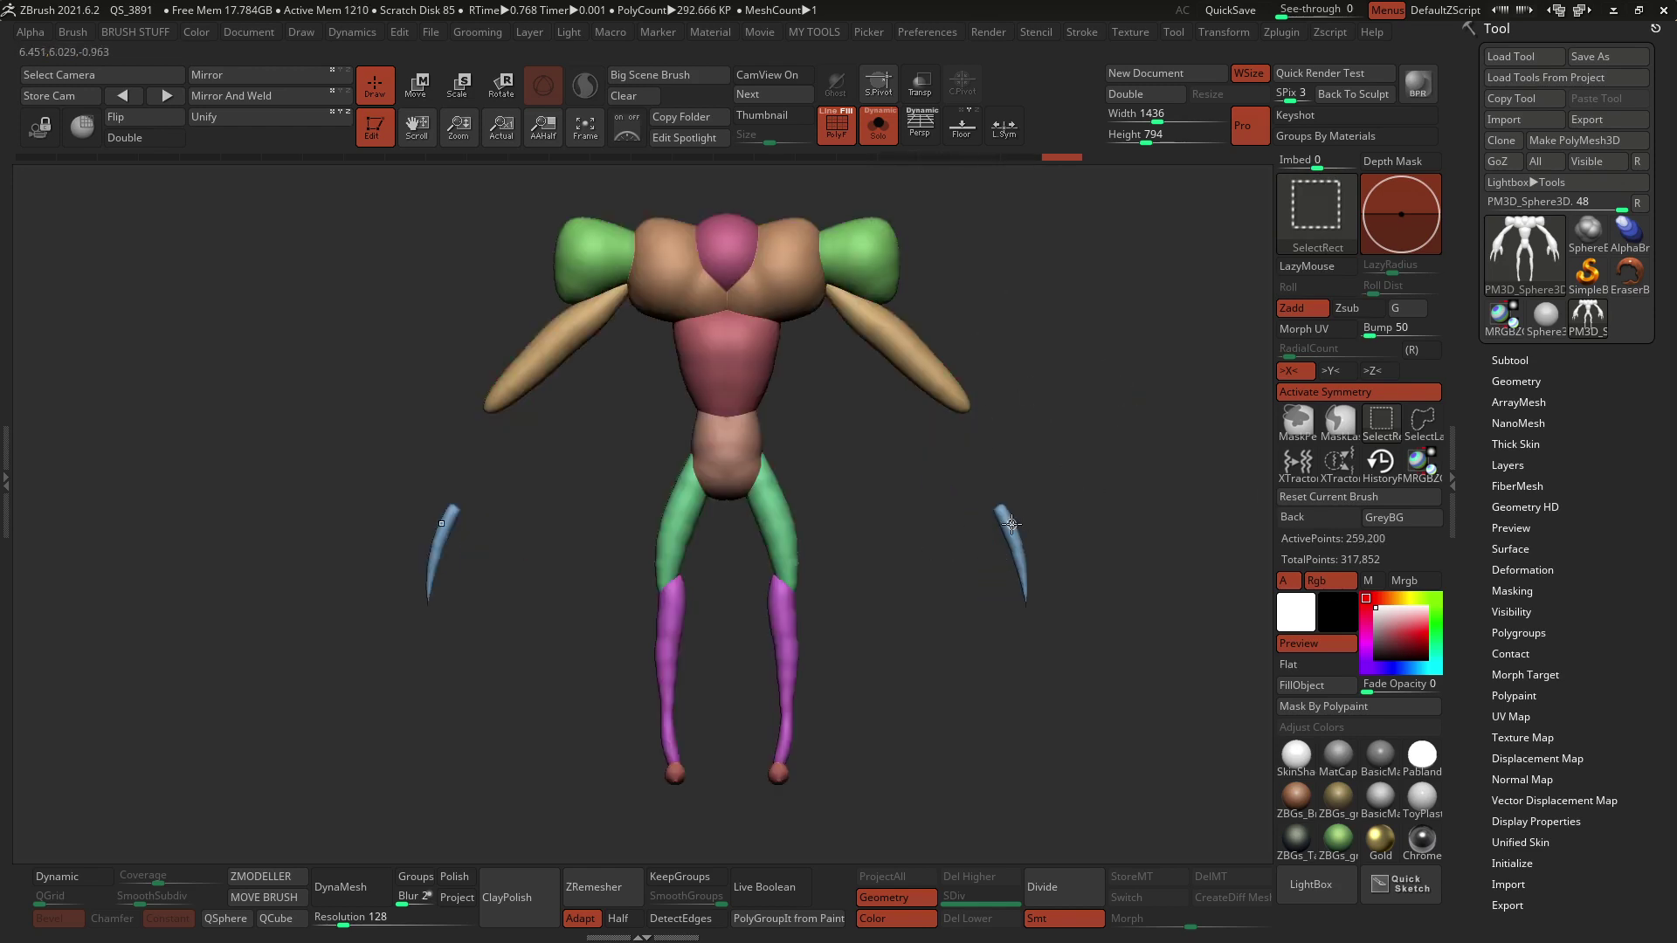
{"action": "left_click", "coordinate": [1009, 546], "text": "ctrl+shift"}
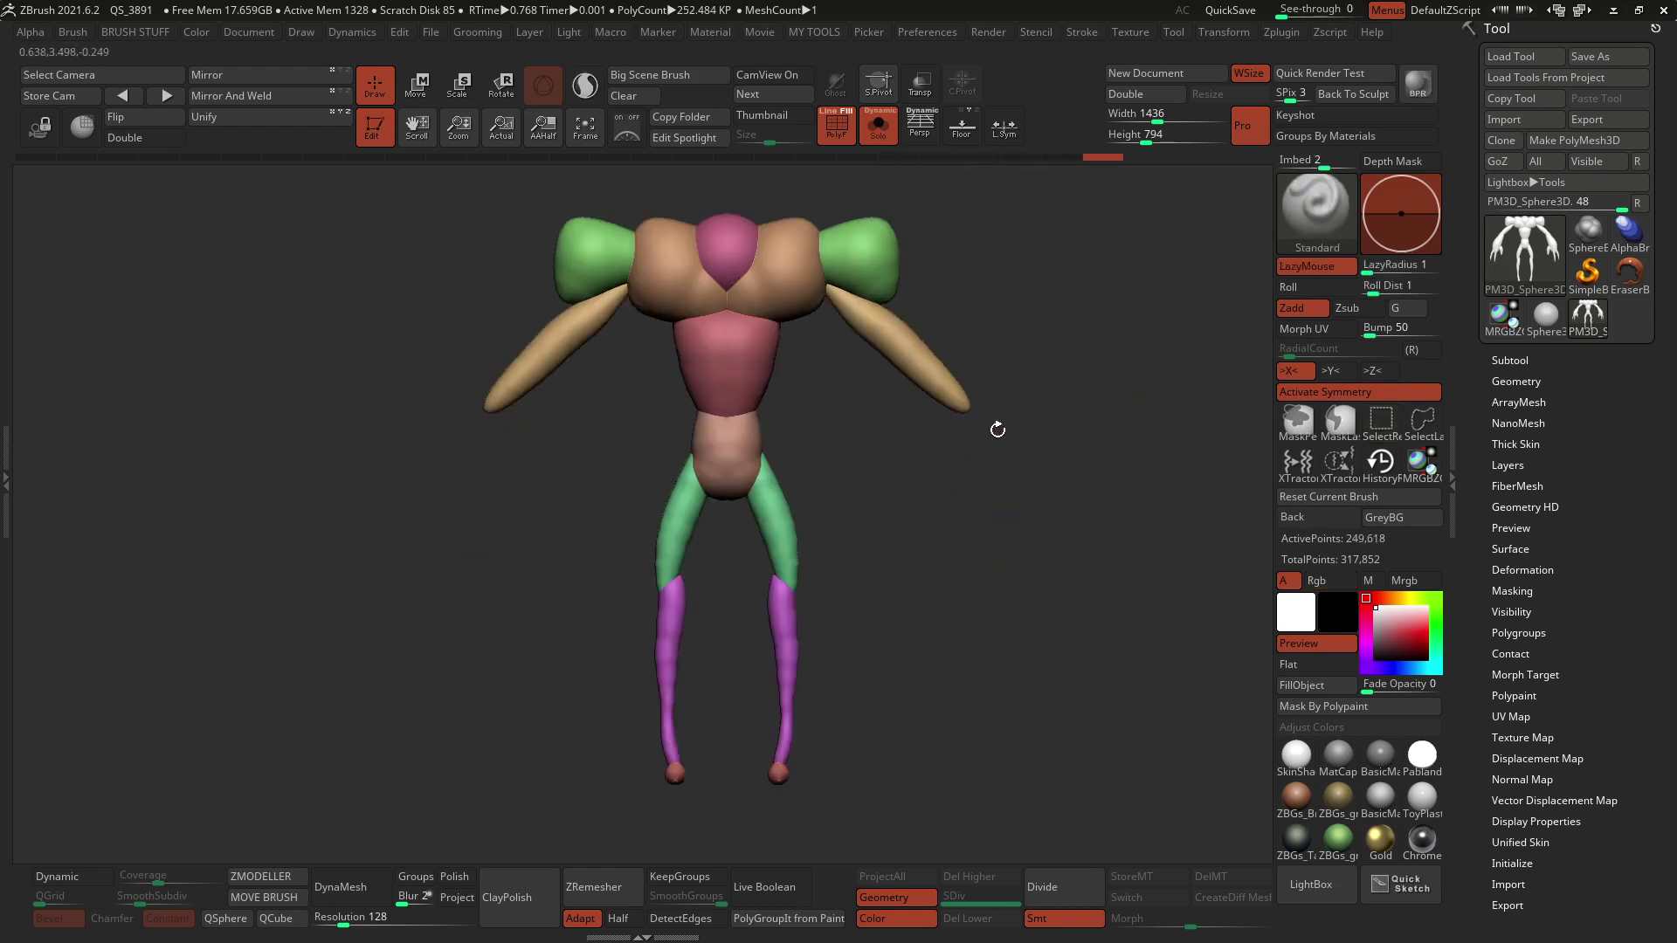
Step: Mask everything visible and unhide the forearms, thumbs and claws
{"action": "key", "text": "ctrl"}
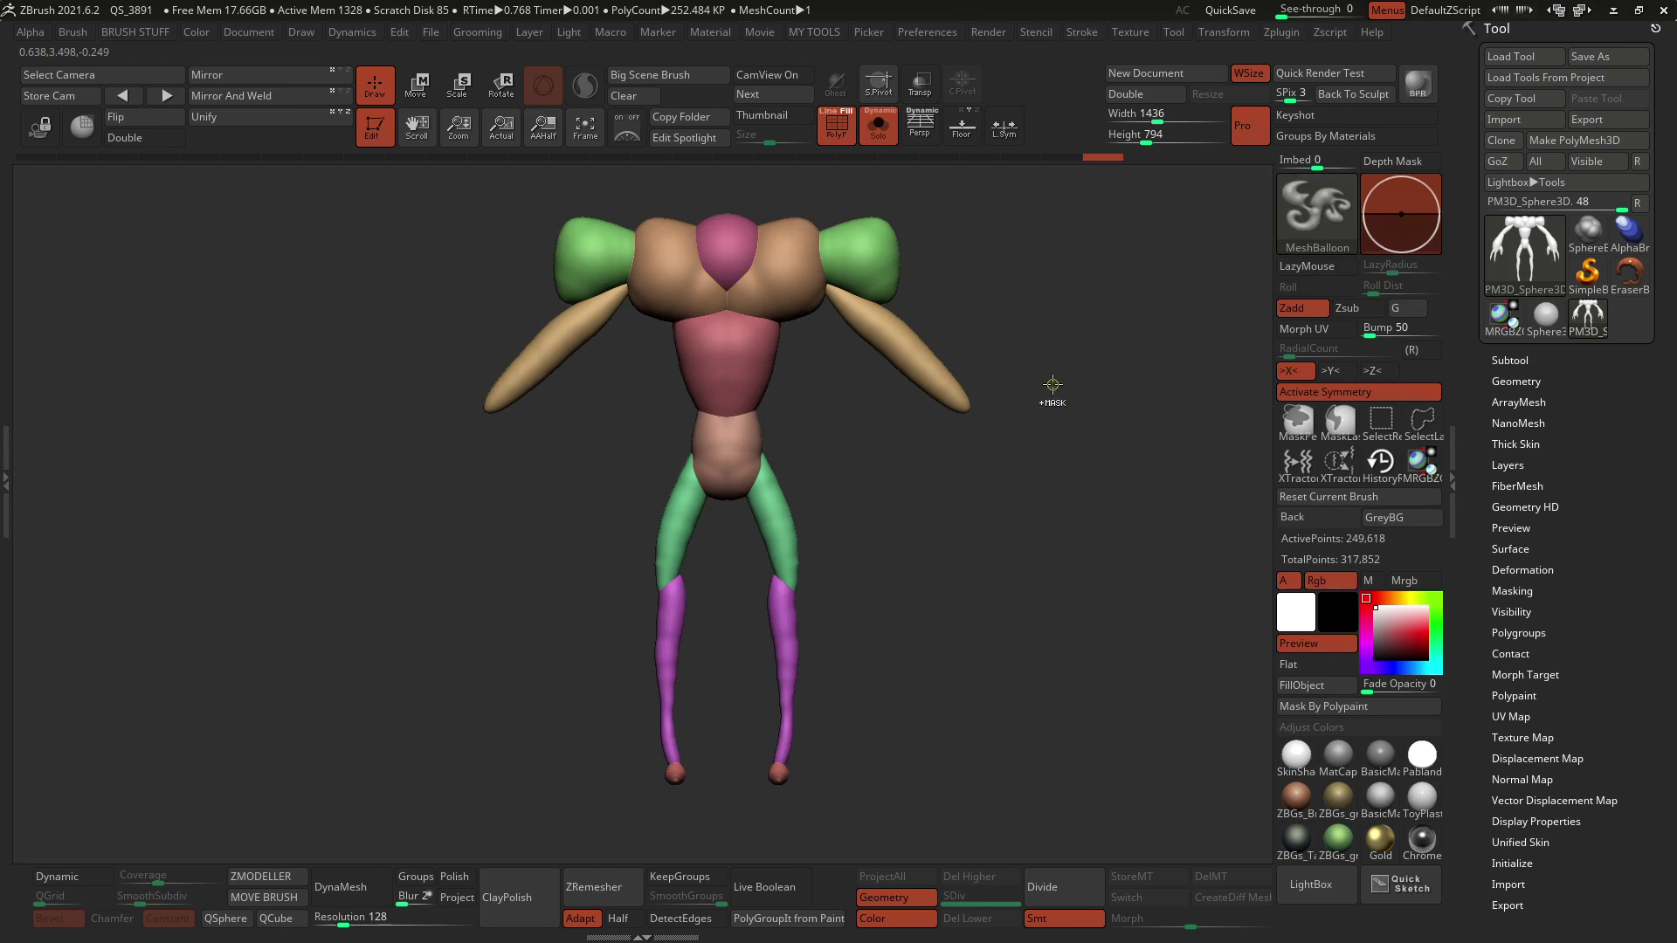
{"action": "left_click", "coordinate": [1052, 384], "text": "ctrl"}
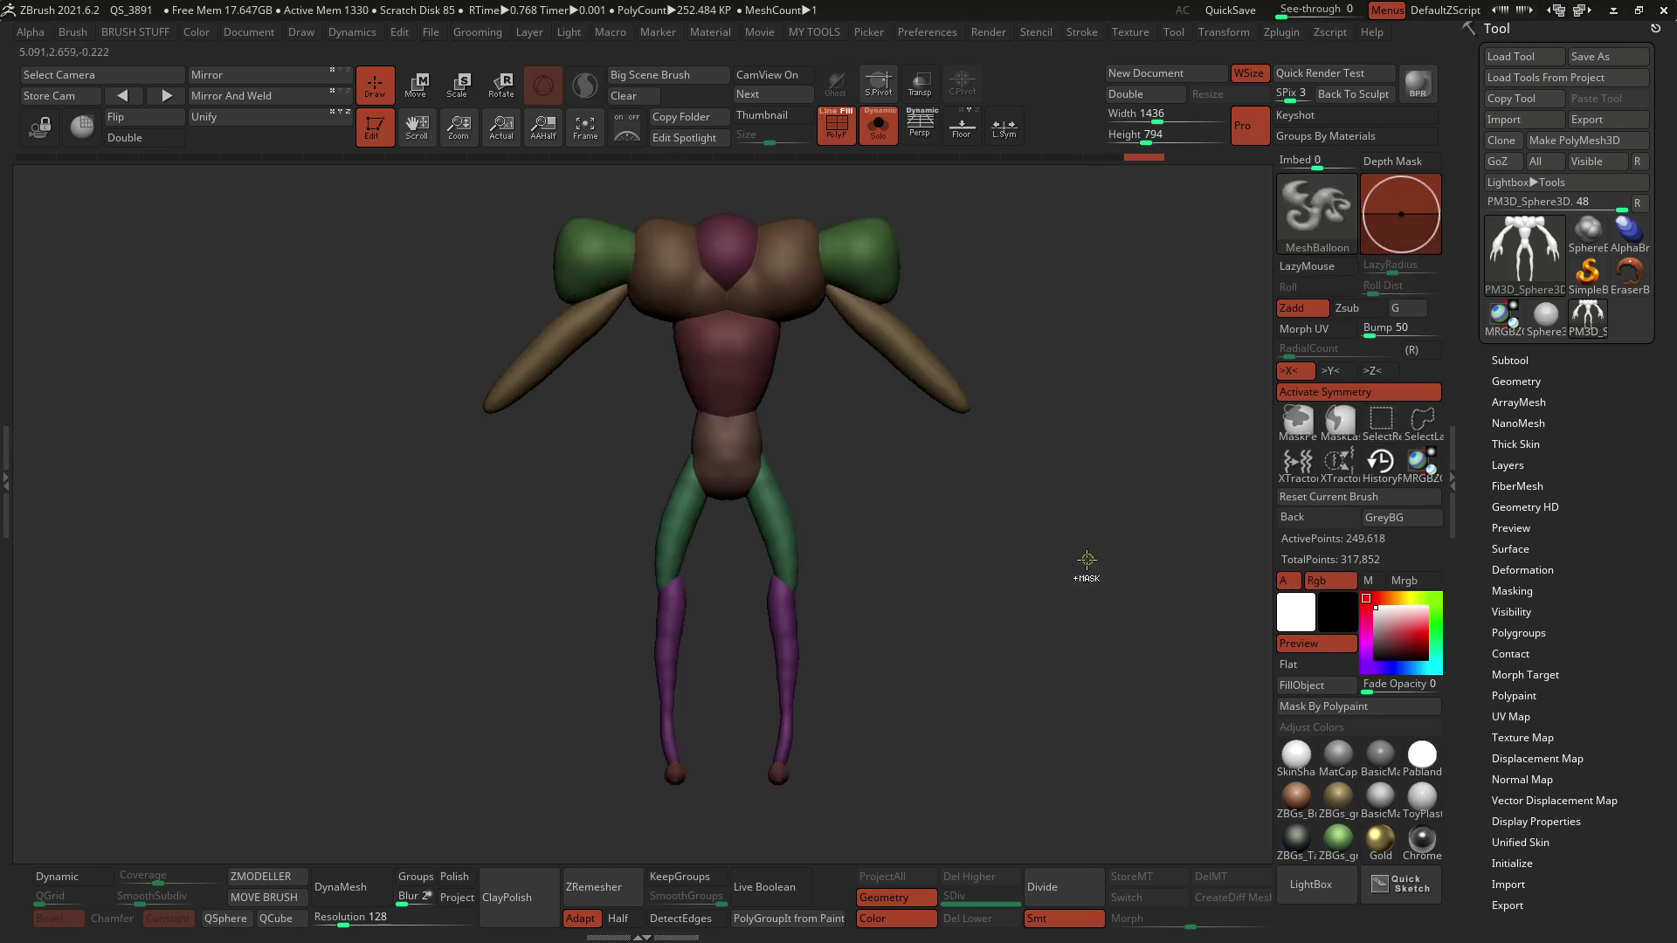
{"action": "key", "text": "ctrl+shift"}
{"action": "left_click", "coordinate": [1057, 385], "text": "ctrl+shift"}
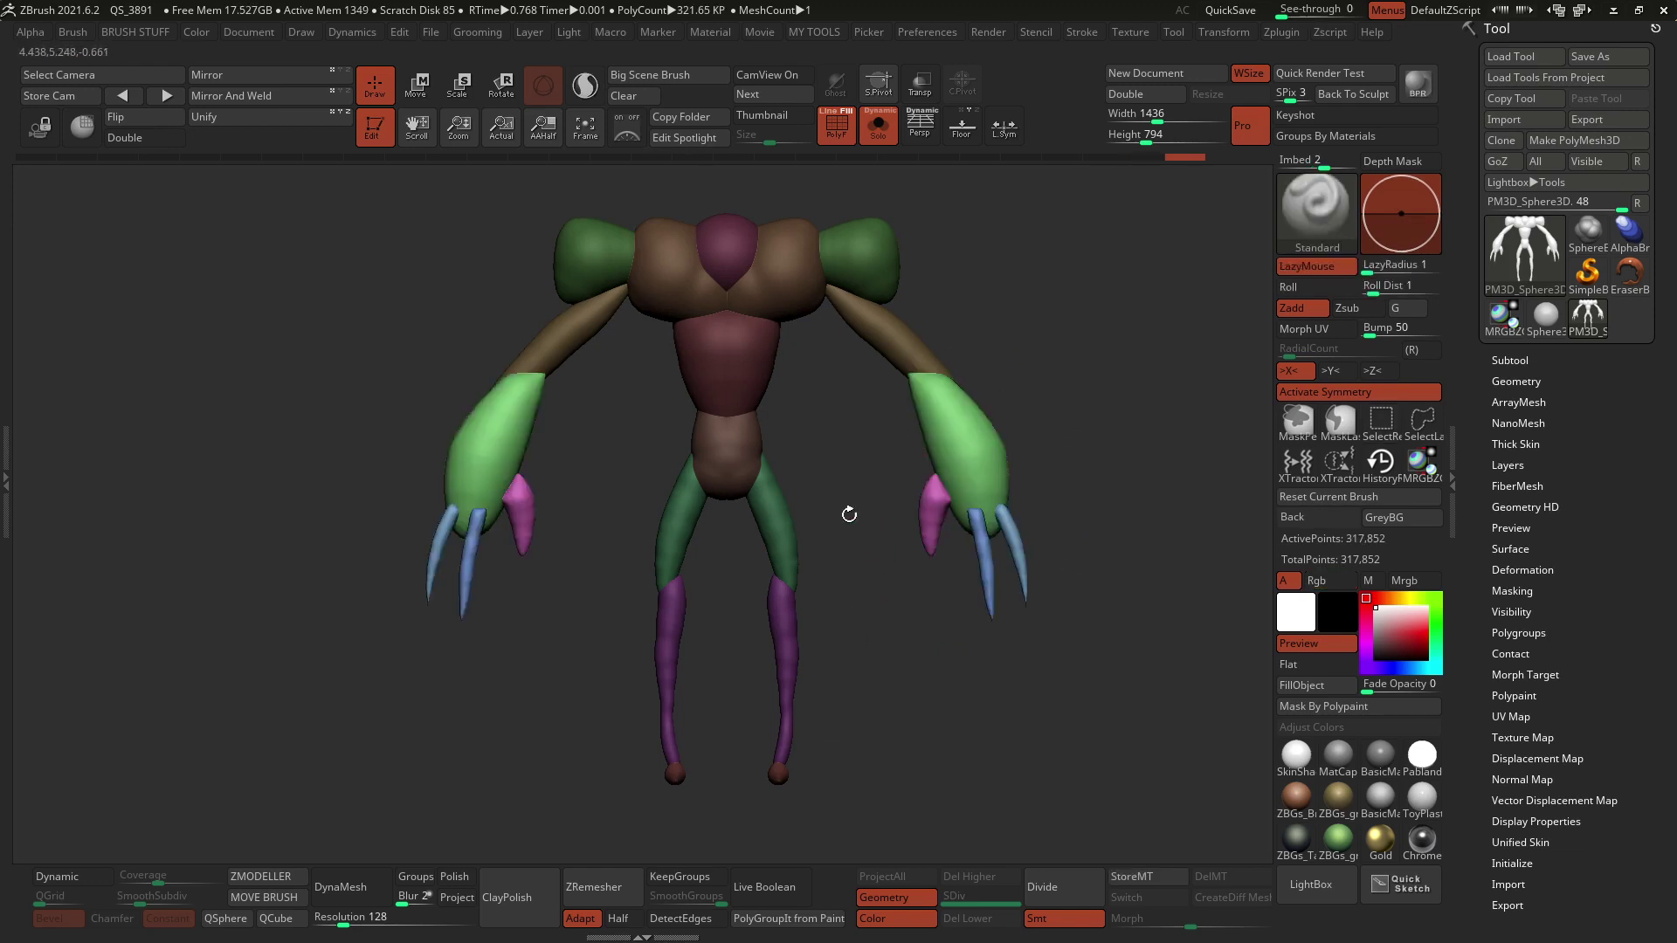
Step: Switch to Move mode, unlock the gizmo and reposition it at the elbow joint of one arm
{"action": "left_click", "coordinate": [420, 88]}
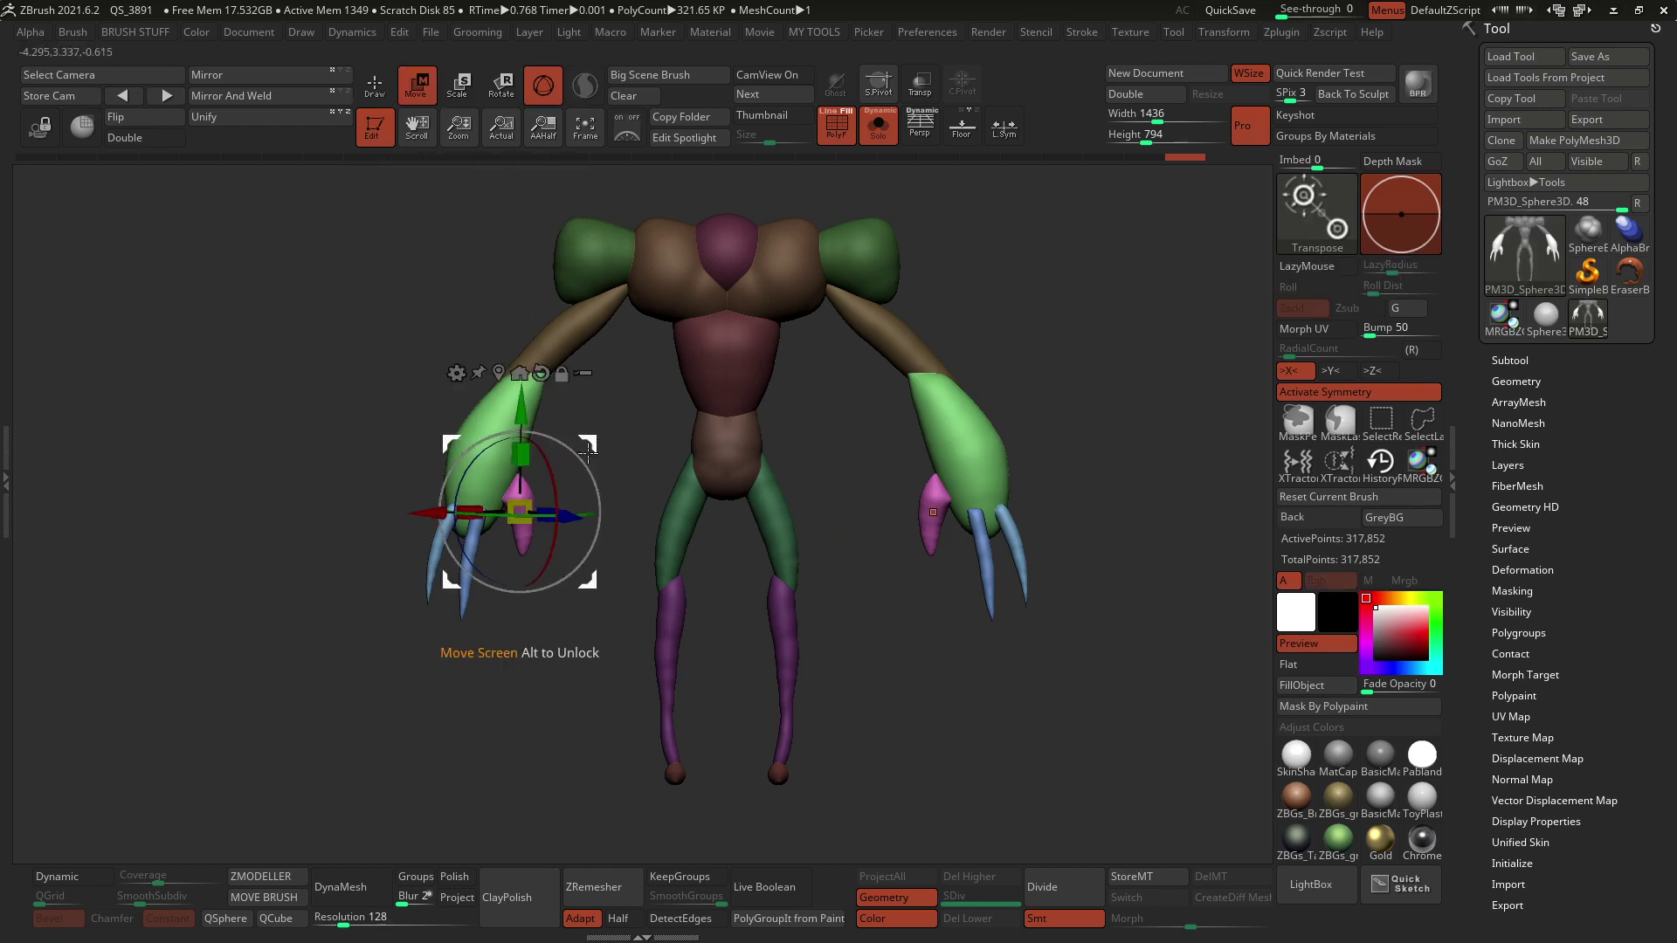
{"action": "left_click", "coordinate": [562, 373]}
{"action": "left_click_drag", "start_coordinate": [521, 517], "coordinate": [596, 330]}
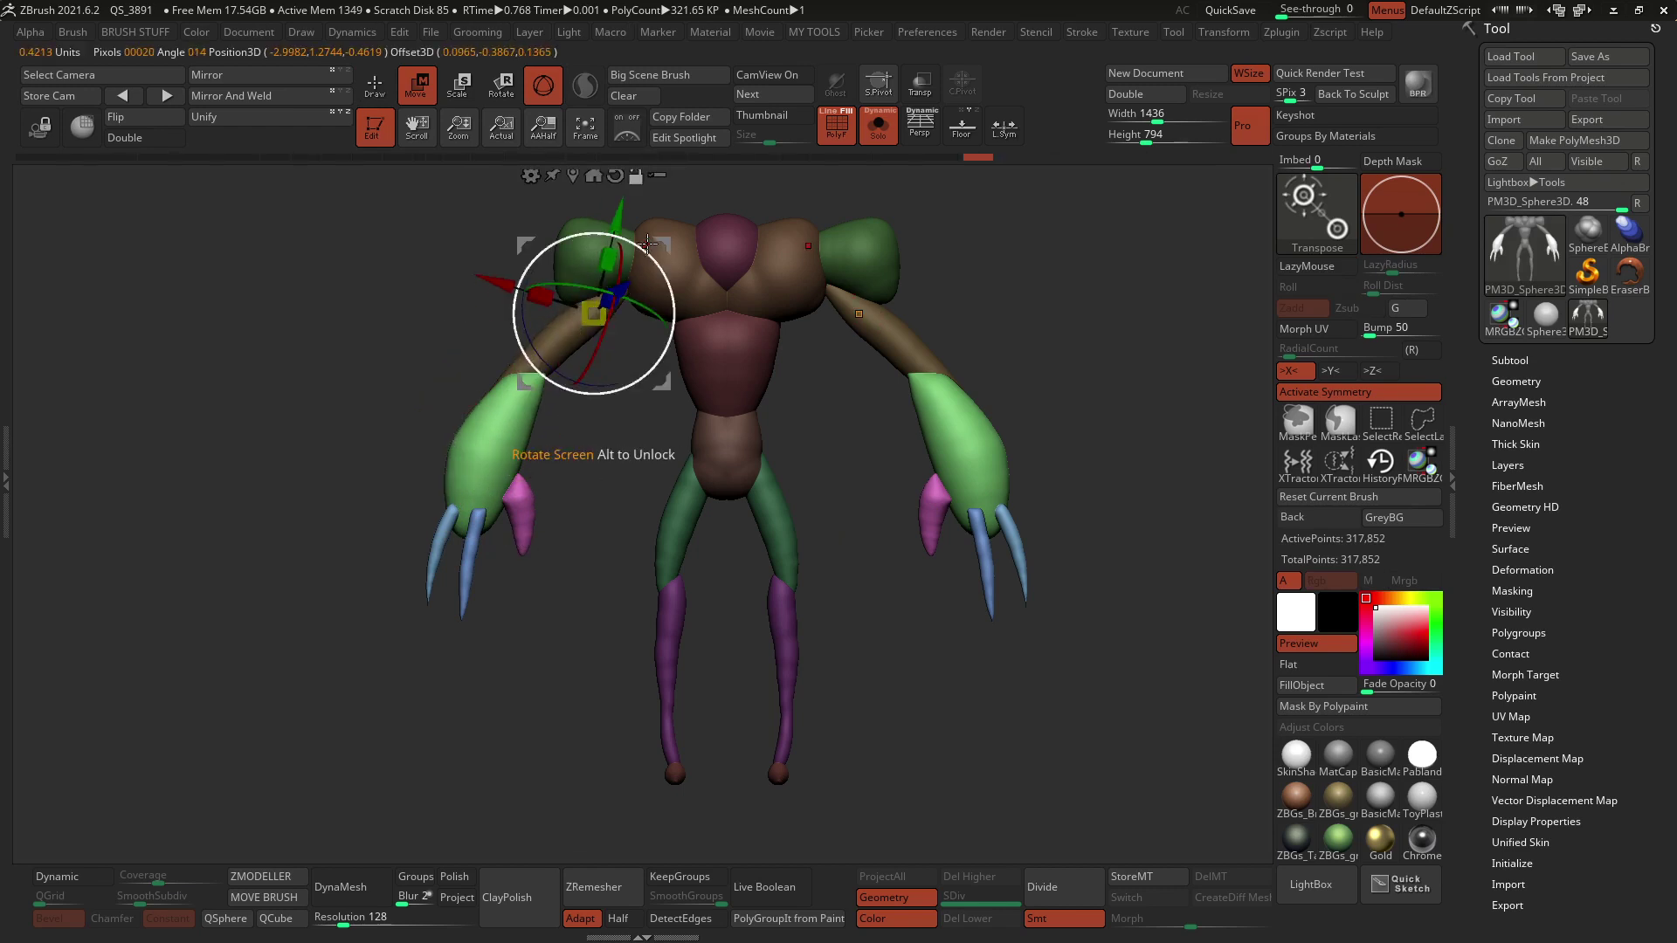
{"action": "left_click_drag", "start_coordinate": [663, 382], "coordinate": [717, 345], "text": "alt"}
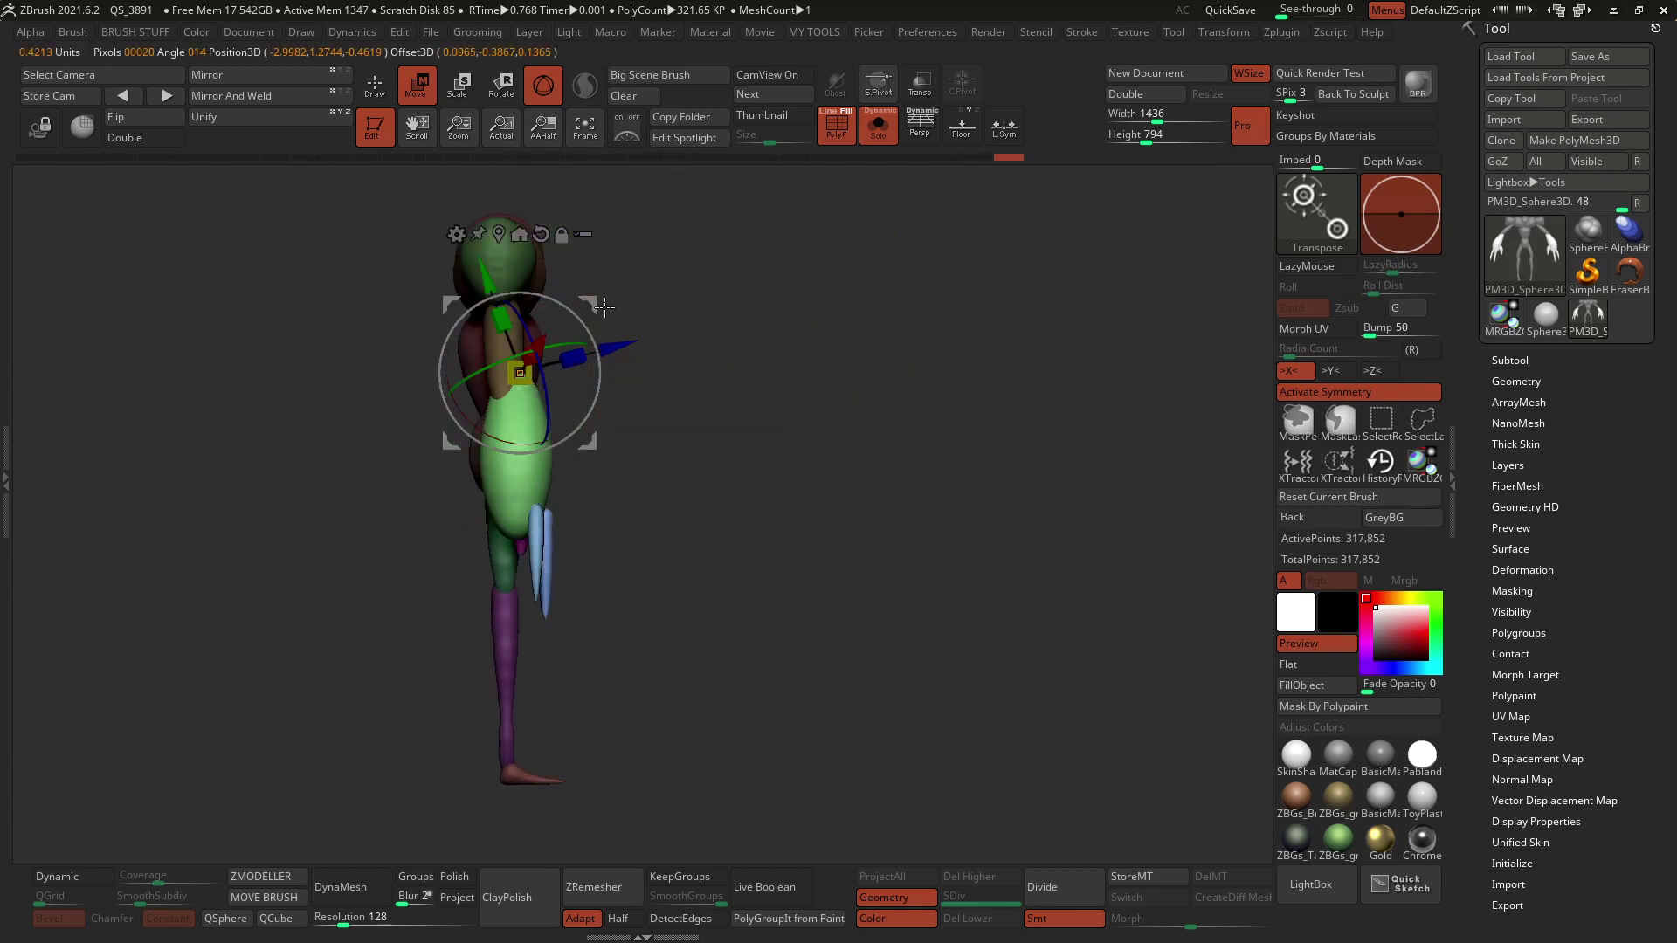
{"action": "left_click_drag", "start_coordinate": [596, 306], "coordinate": [582, 316]}
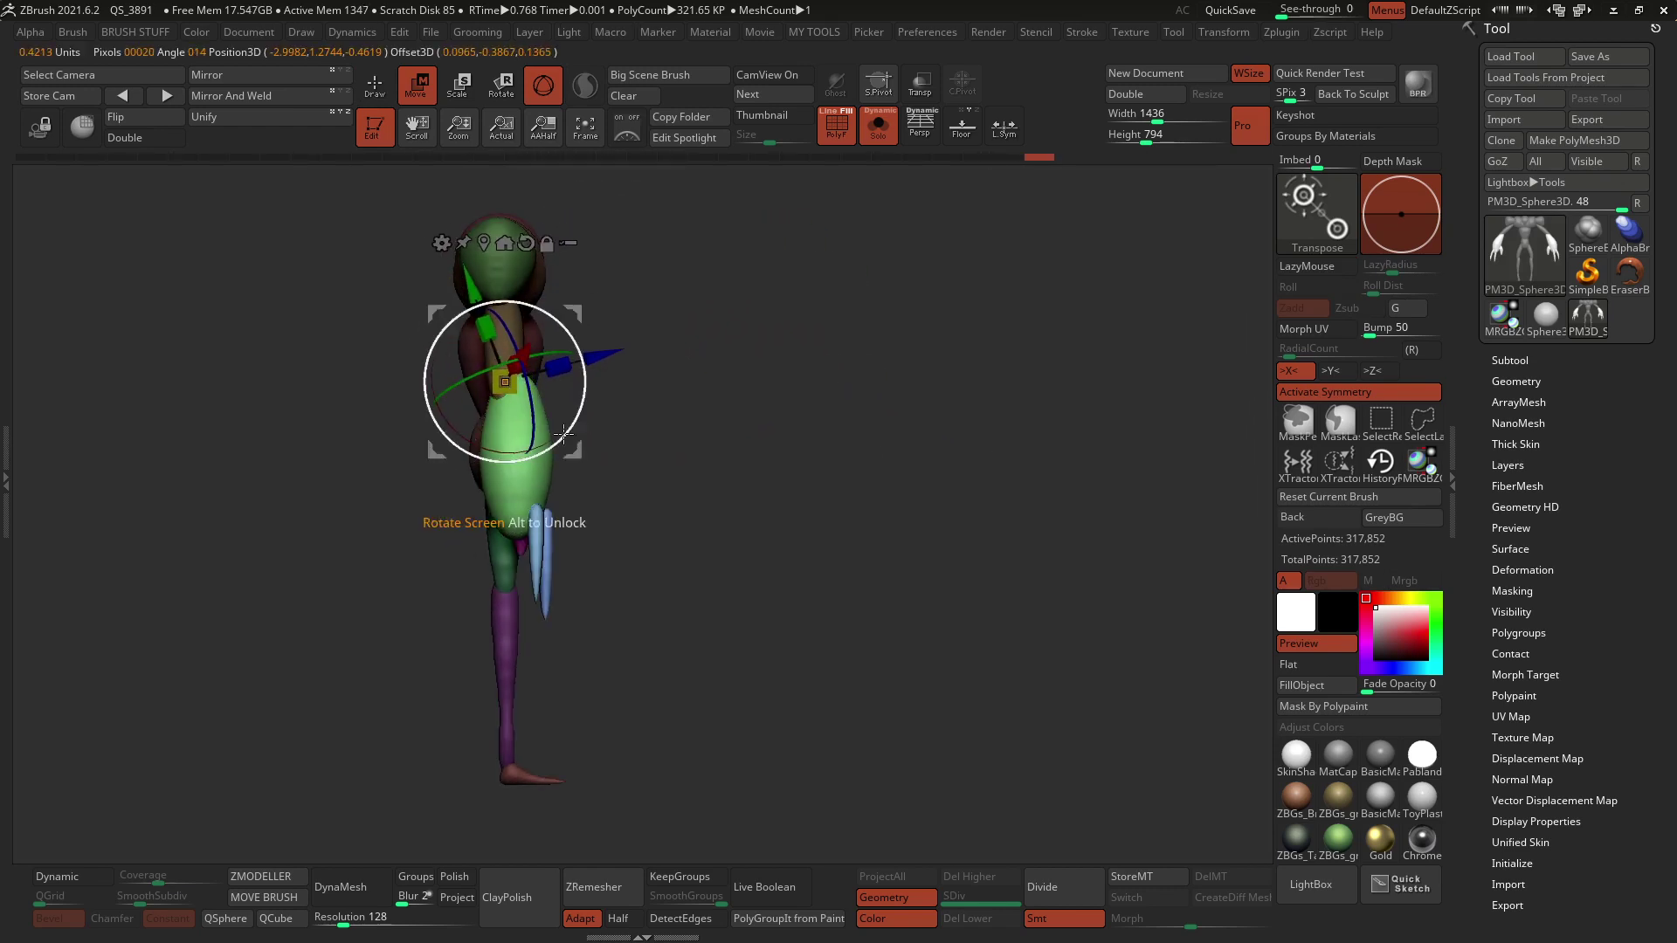
{"action": "left_click_drag", "start_coordinate": [572, 427], "coordinate": [610, 356]}
{"action": "left_click_drag", "start_coordinate": [579, 288], "coordinate": [476, 421]}
{"action": "left_click_drag", "start_coordinate": [572, 402], "coordinate": [663, 441]}
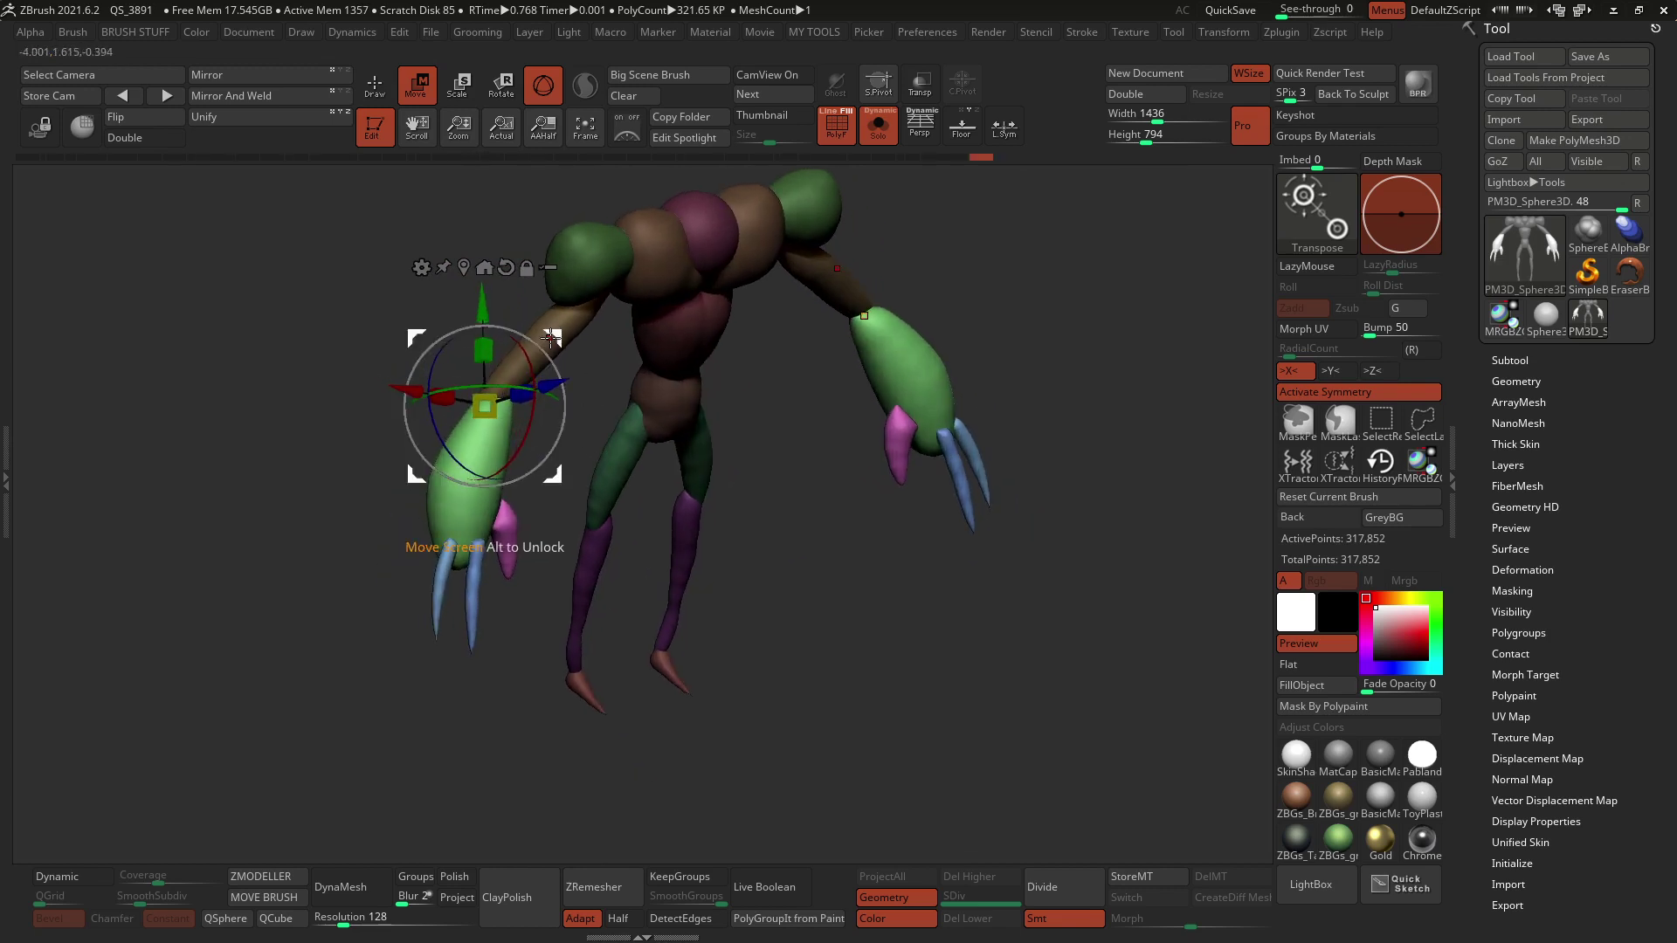
Step: Finish adjusting the forearms with the gizmo, return to Draw mode and clear the mask
{"action": "left_click_drag", "start_coordinate": [550, 385], "coordinate": [543, 388]}
{"action": "key", "text": "q"}
{"action": "mouse_move", "coordinate": [725, 463]}
{"action": "left_mouse_down"}
{"action": "mouse_move", "coordinate": [624, 431]}
{"action": "mouse_move", "coordinate": [611, 391]}
{"action": "left_mouse_up"}
{"action": "mouse_move", "coordinate": [565, 578]}
{"action": "left_mouse_down", "text": "ctrl"}
{"action": "mouse_move", "coordinate": [555, 600]}
{"action": "mouse_move", "coordinate": [590, 562]}
{"action": "left_mouse_up", "text": "ctrl"}
{"action": "left_click_drag", "start_coordinate": [489, 583], "coordinate": [487, 637], "text": "alt"}
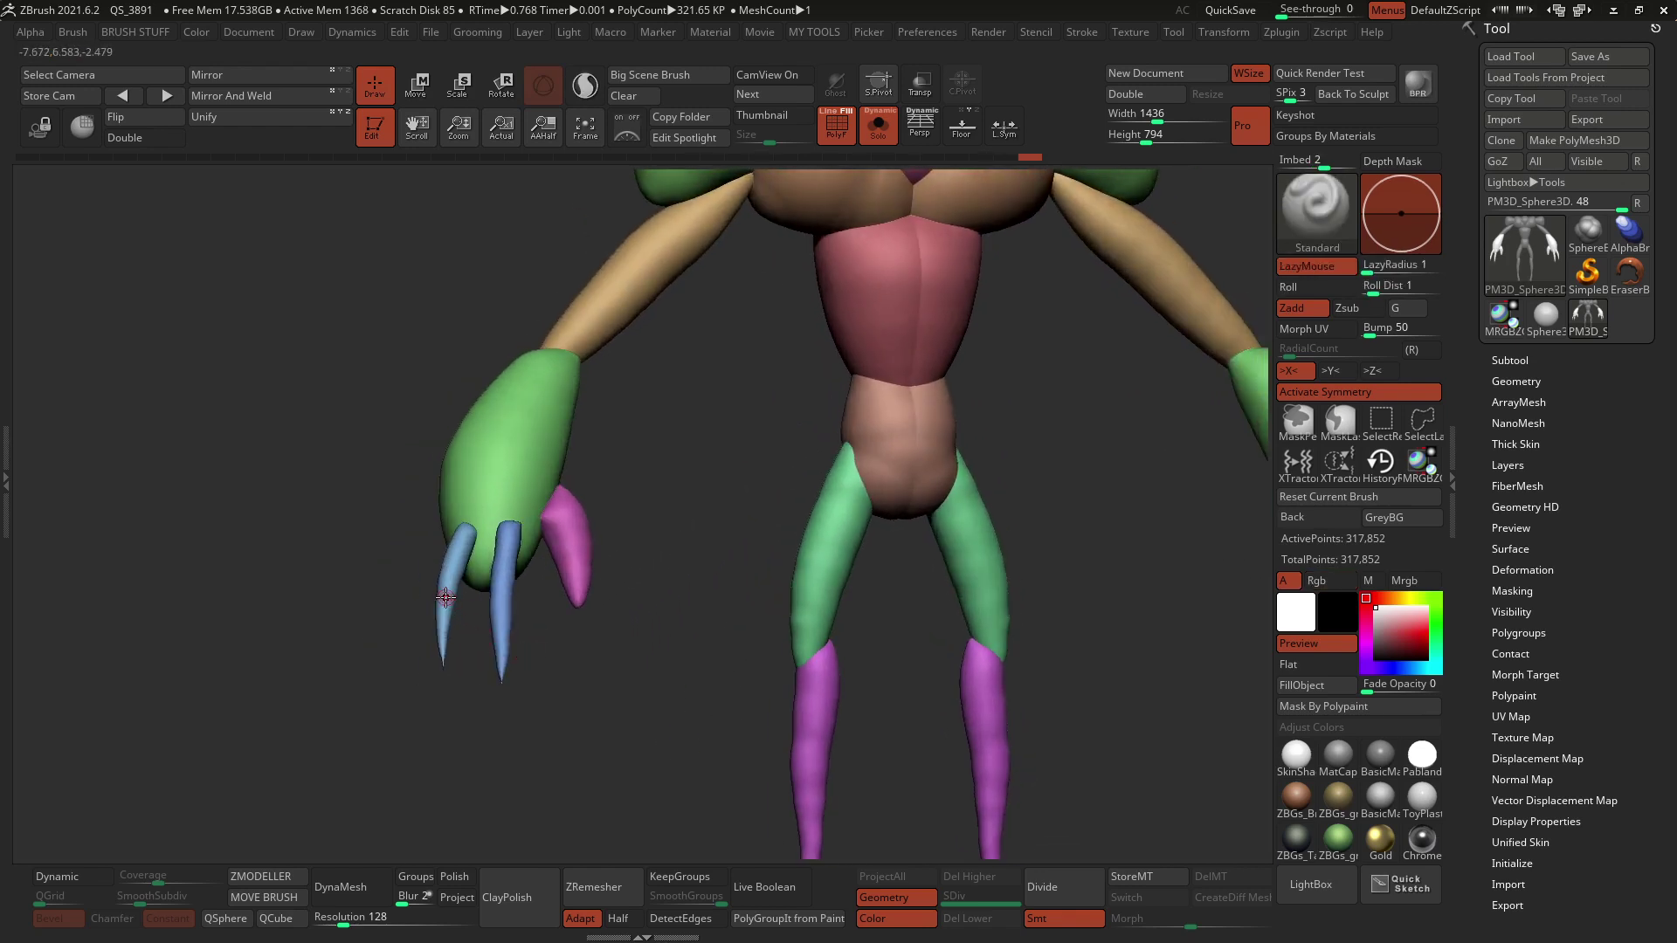
{"action": "left_click_drag", "start_coordinate": [599, 655], "coordinate": [414, 556], "text": "alt"}
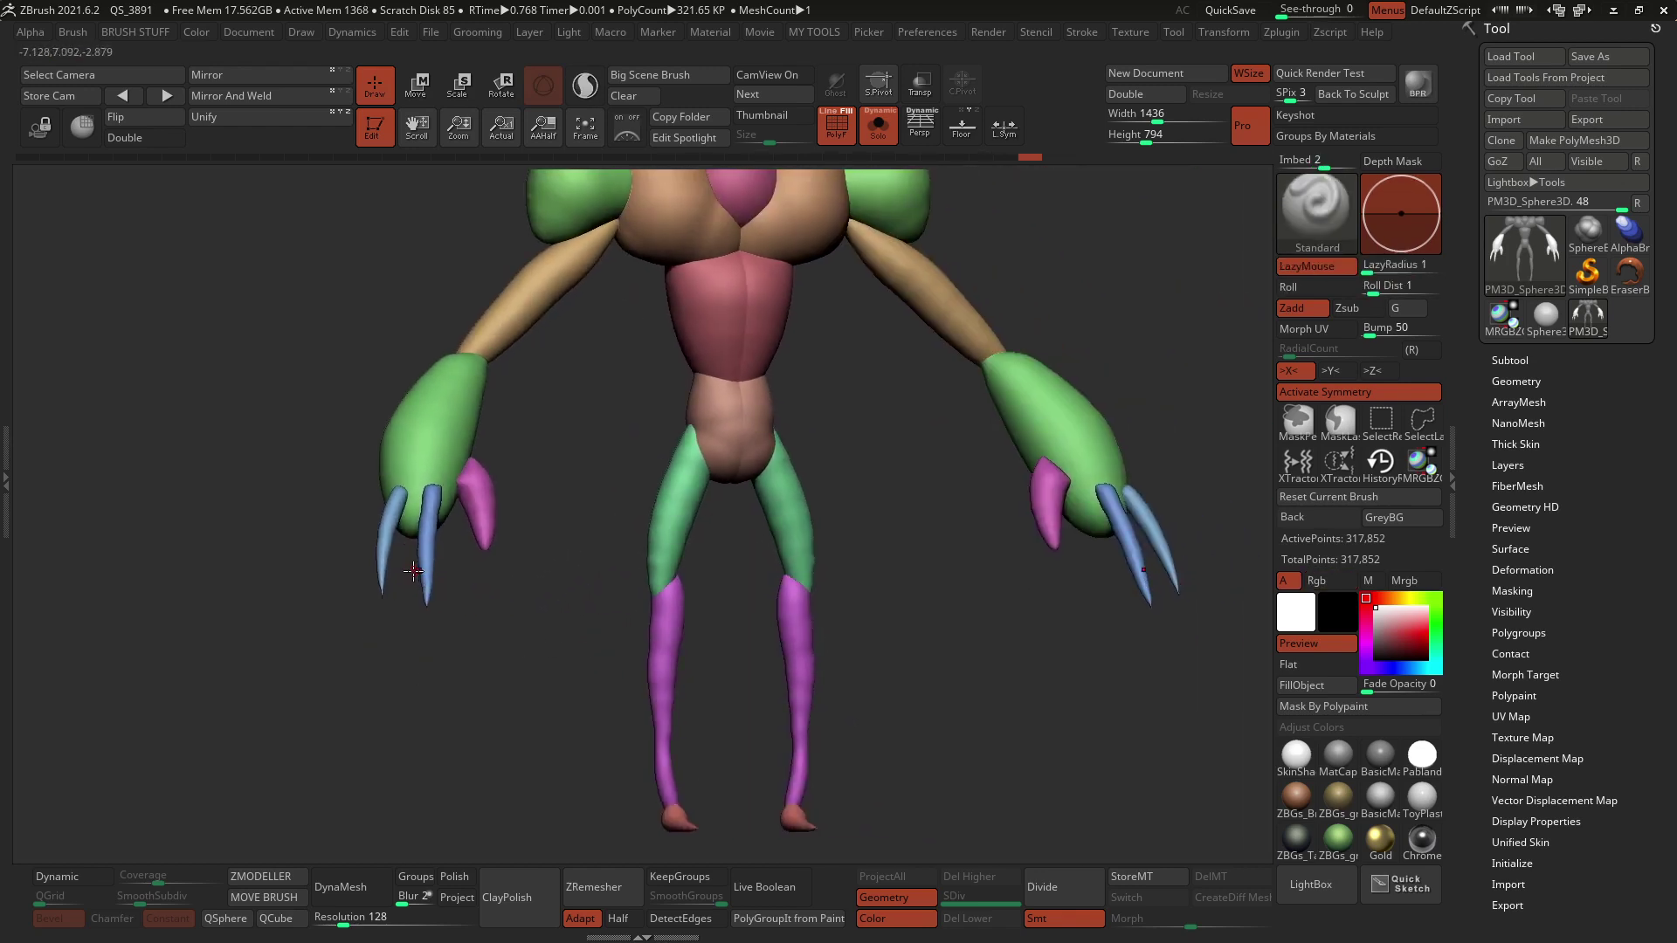
Step: Isolate the outer light blue claw polygroup, mask it, unhide the whole model and invert the mask
{"action": "key", "text": "ctrl+shift"}
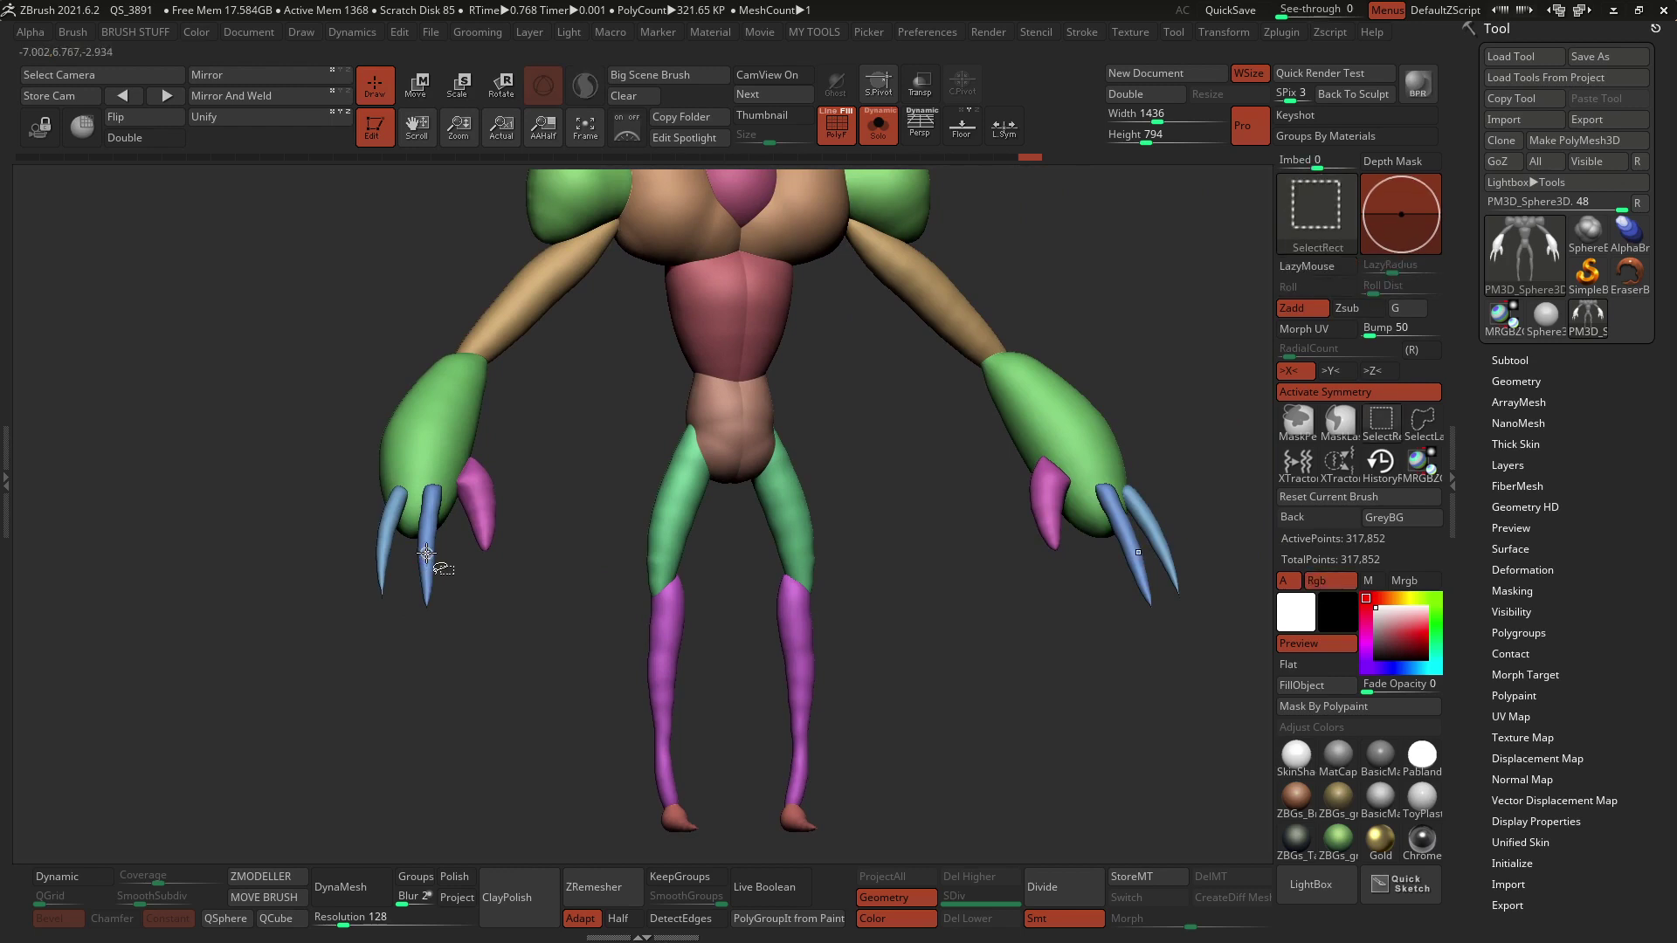
{"action": "left_click", "coordinate": [386, 521], "text": "ctrl+shift"}
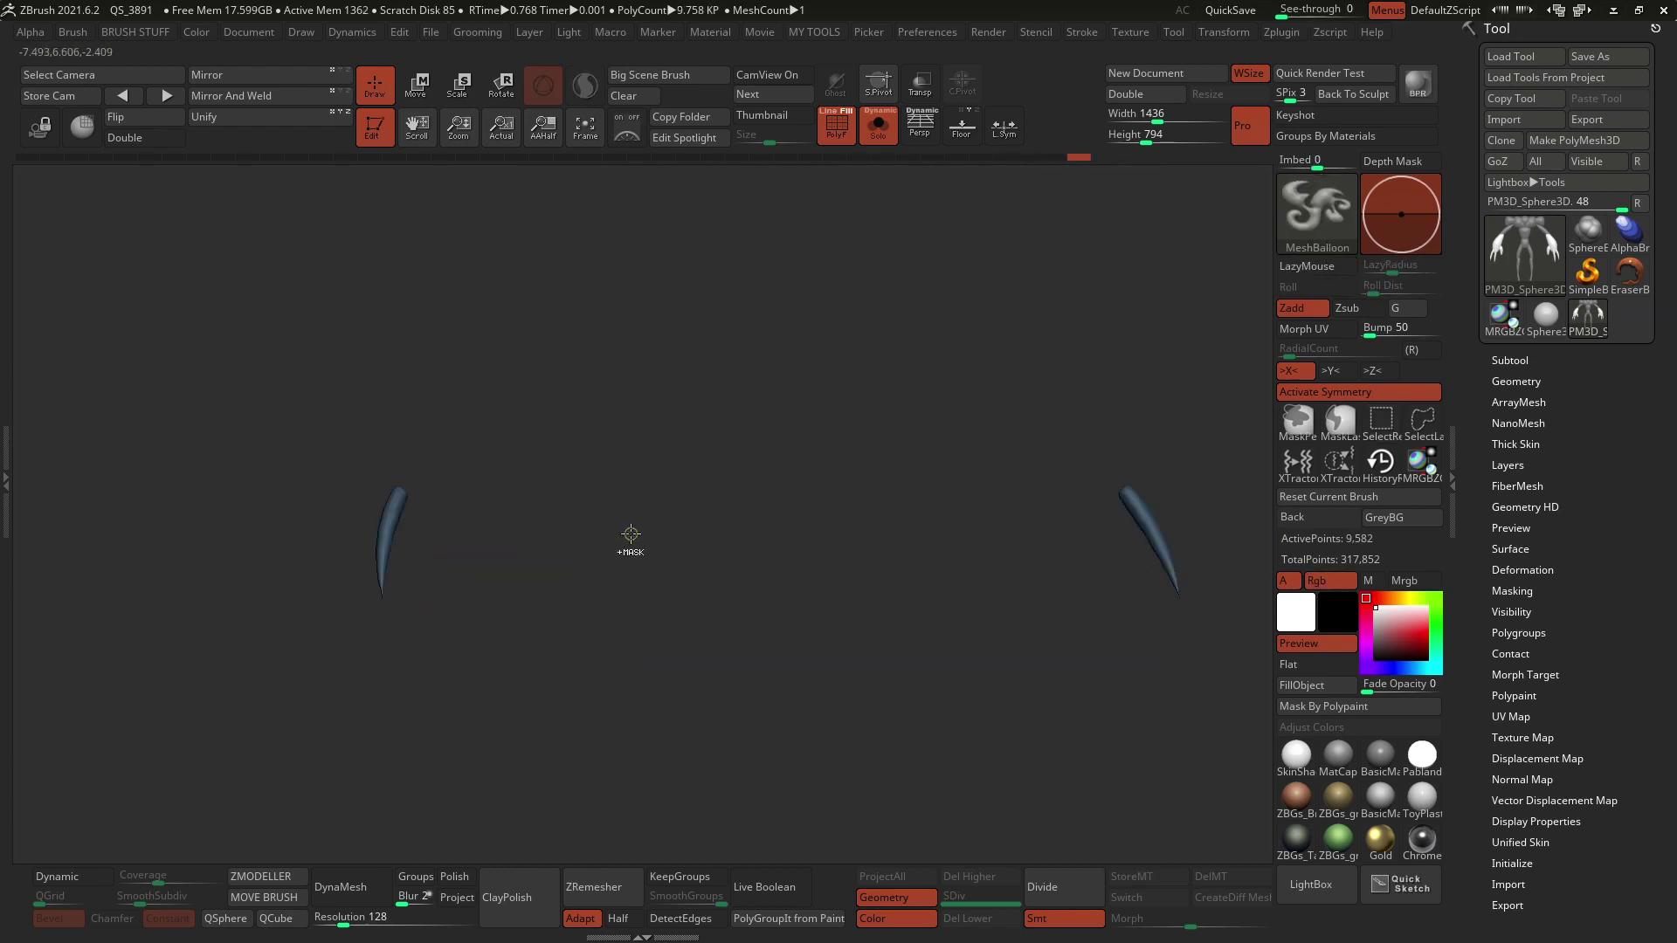
{"action": "key", "text": "ctrl+shift"}
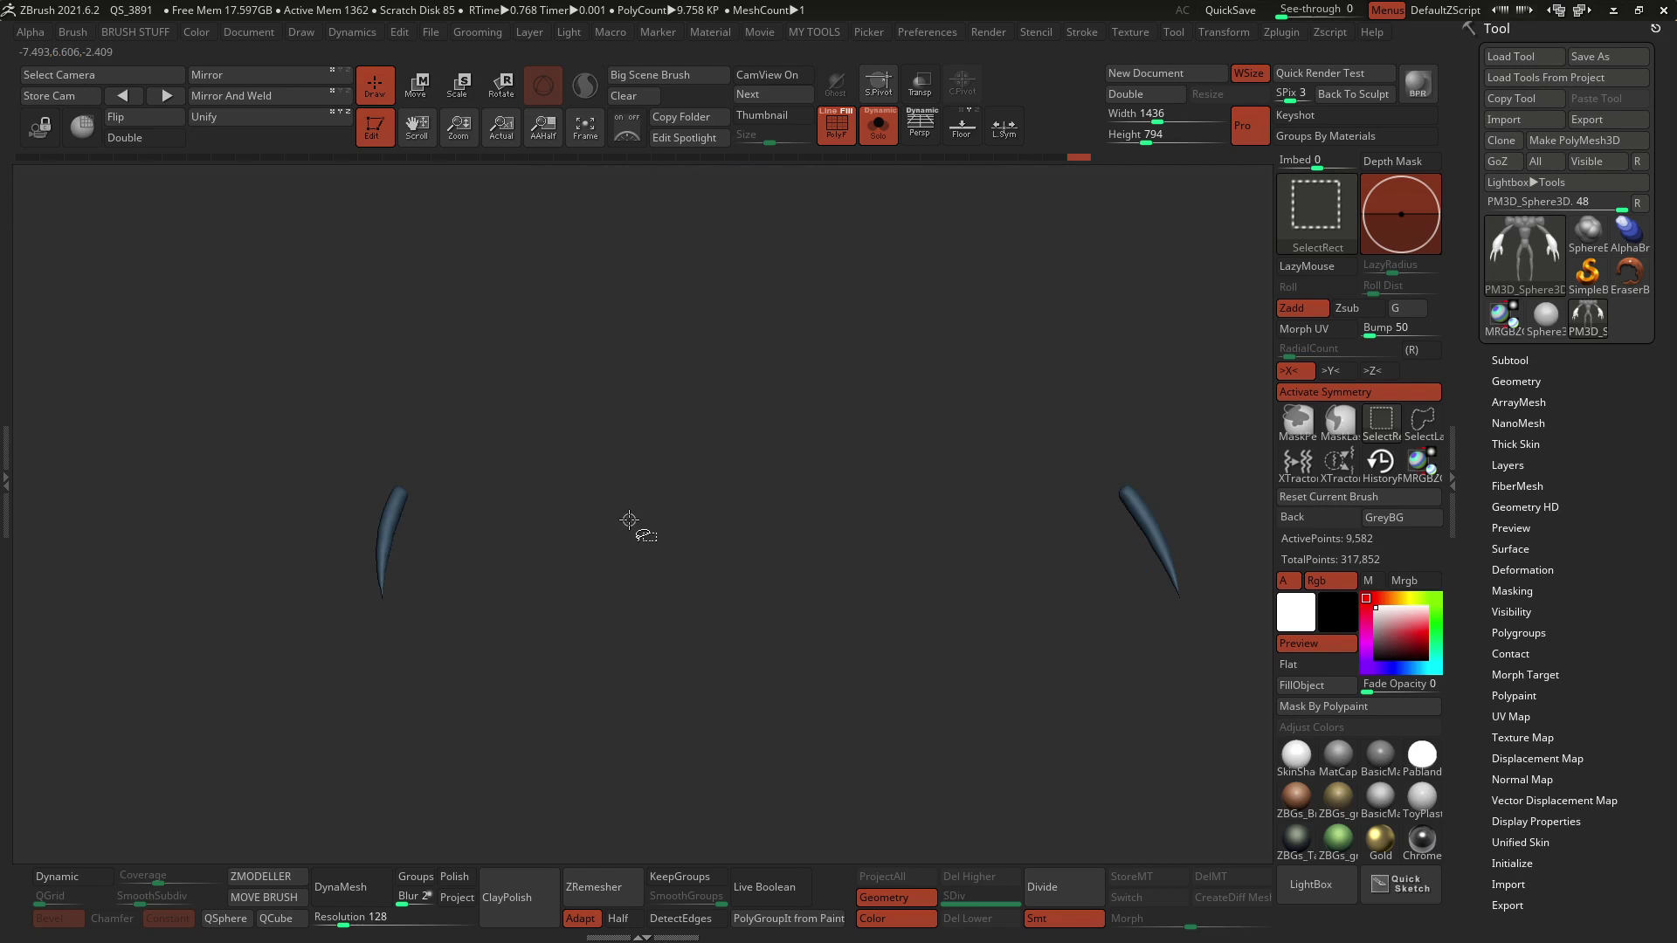
{"action": "left_click", "coordinate": [629, 520], "text": "ctrl+shift"}
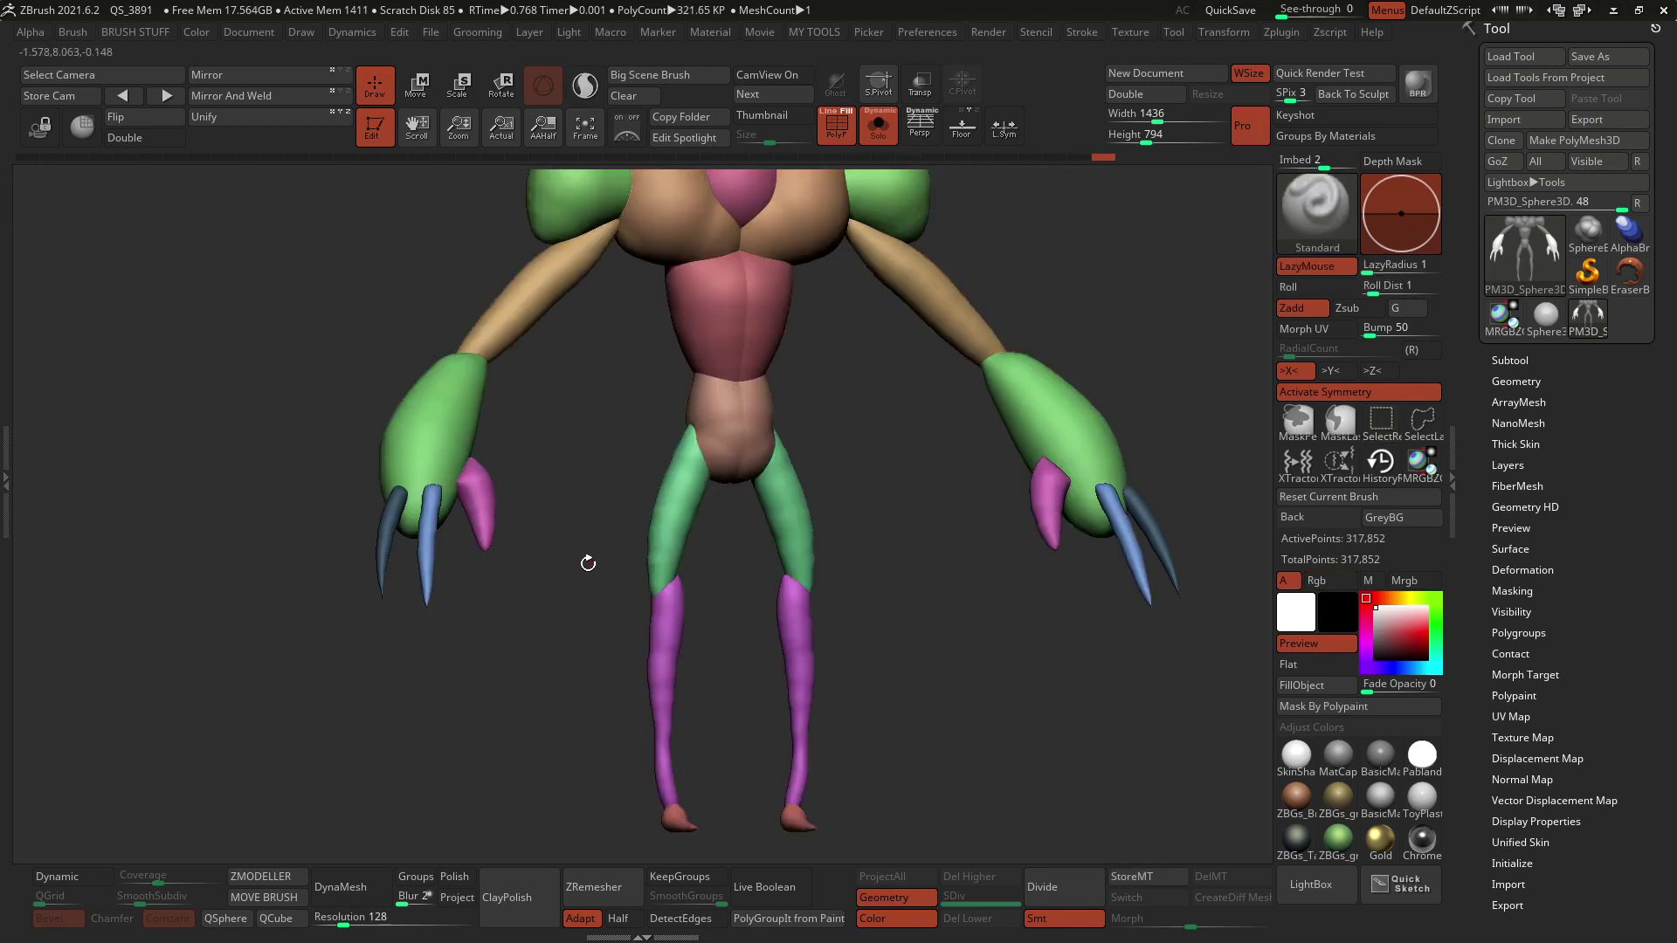
{"action": "key", "text": "ctrl"}
{"action": "left_click", "coordinate": [573, 476], "text": "ctrl"}
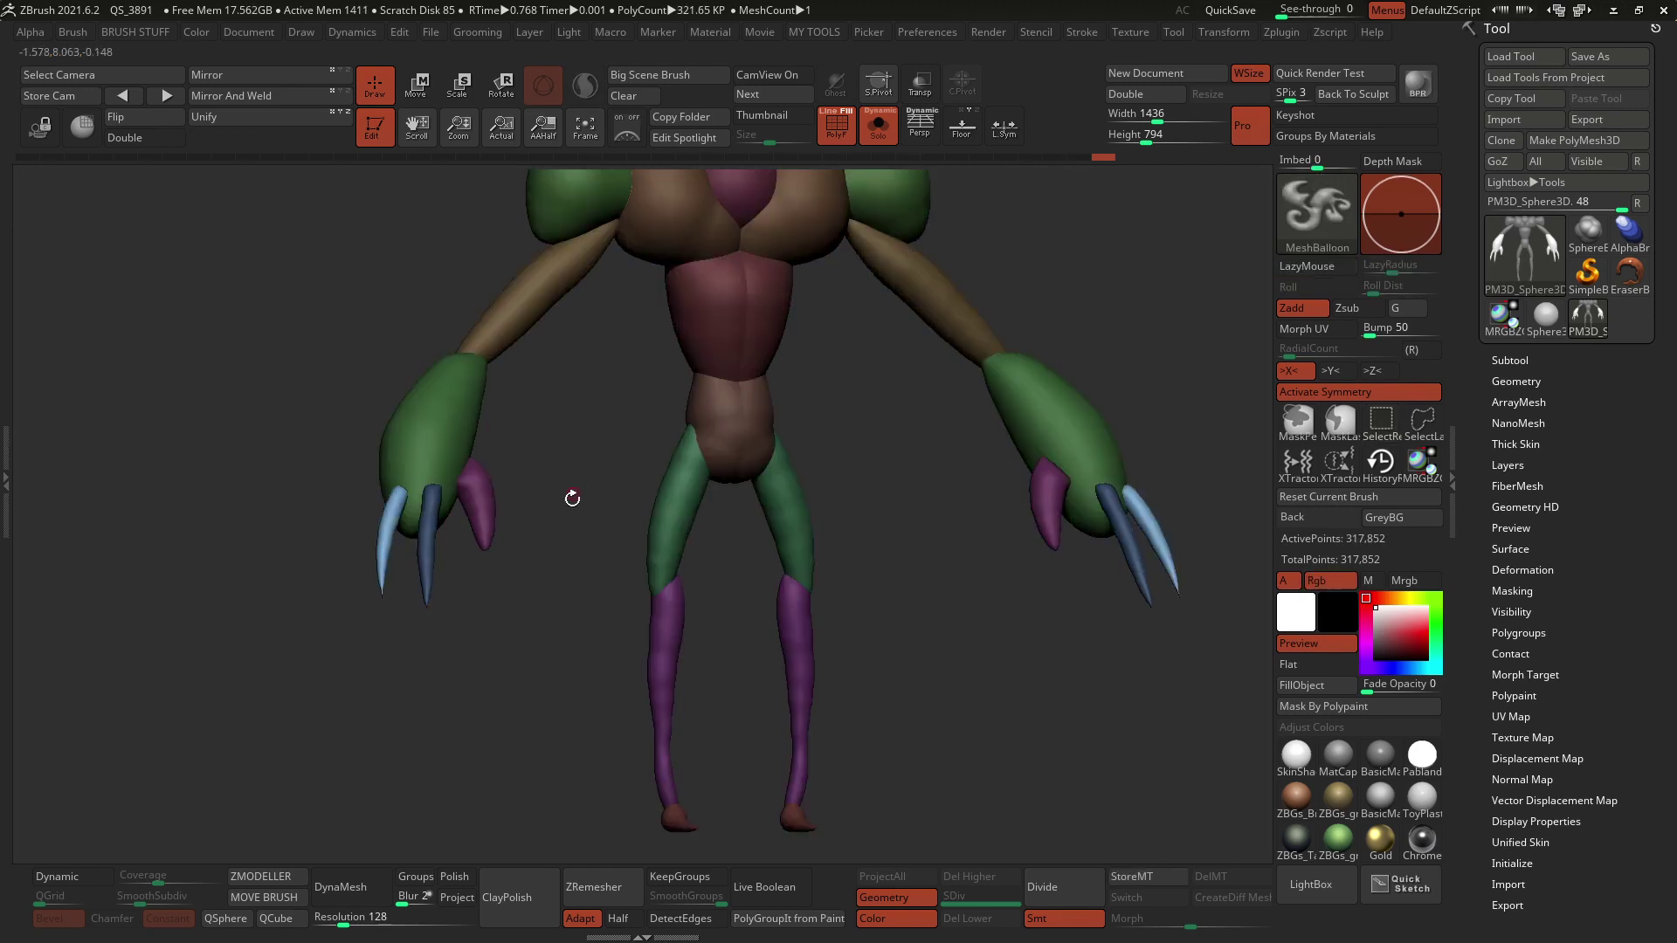
Step: Switch to Move mode, place the gizmo on the unmasked outer claw and reposition and rotate the claw on the hand
{"action": "key", "text": "w"}
{"action": "left_click", "coordinate": [393, 541]}
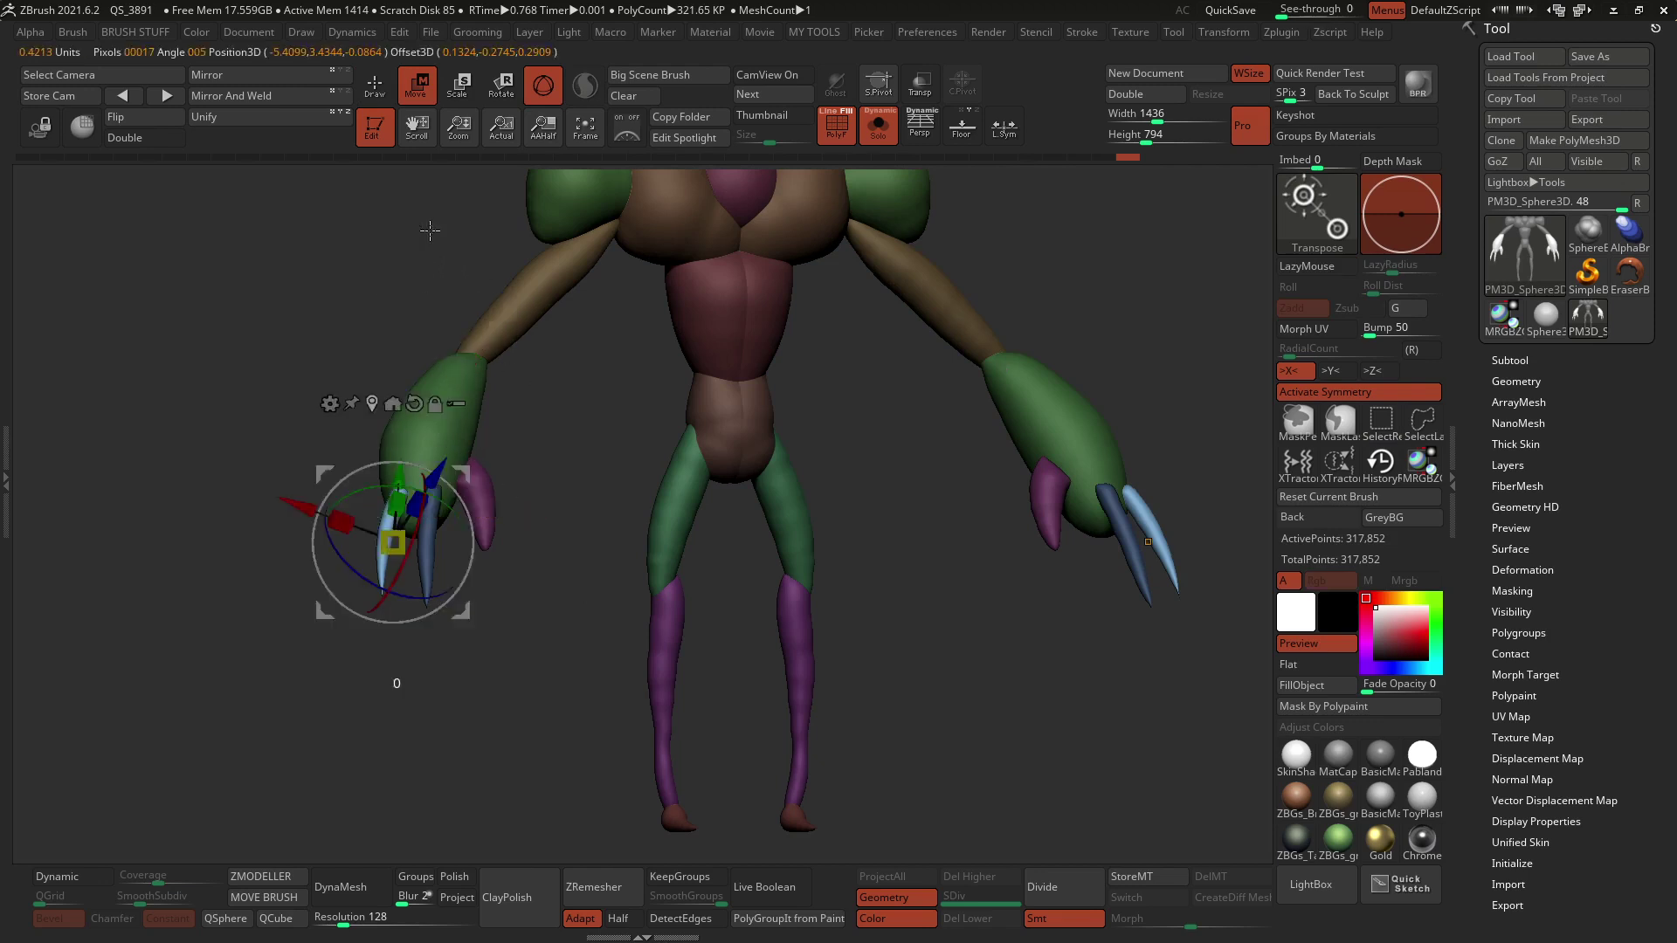
{"action": "left_click_drag", "start_coordinate": [466, 477], "coordinate": [451, 468]}
{"action": "right_click_drag", "start_coordinate": [451, 468], "coordinate": [501, 479]}
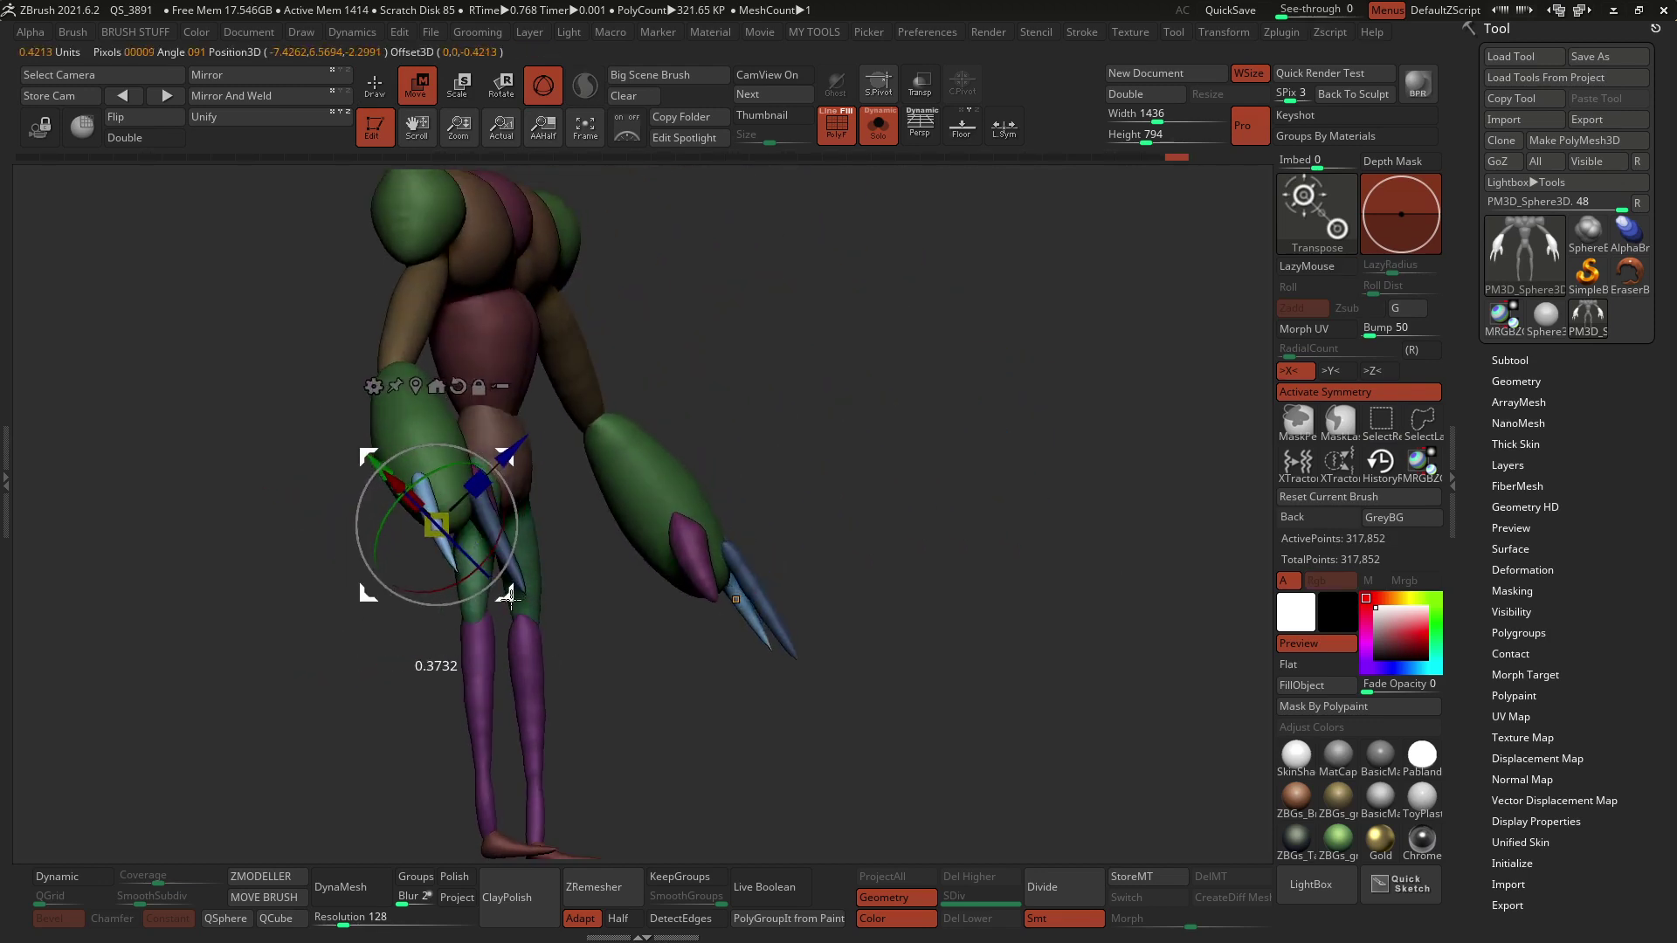
{"action": "left_click_drag", "start_coordinate": [384, 589], "coordinate": [503, 657]}
{"action": "right_click_drag", "start_coordinate": [293, 621], "coordinate": [542, 383], "text": "alt"}
{"action": "left_click_drag", "start_coordinate": [459, 421], "coordinate": [473, 412]}
{"action": "right_click_drag", "start_coordinate": [477, 412], "coordinate": [557, 464]}
{"action": "left_click_drag", "start_coordinate": [481, 464], "coordinate": [481, 498]}
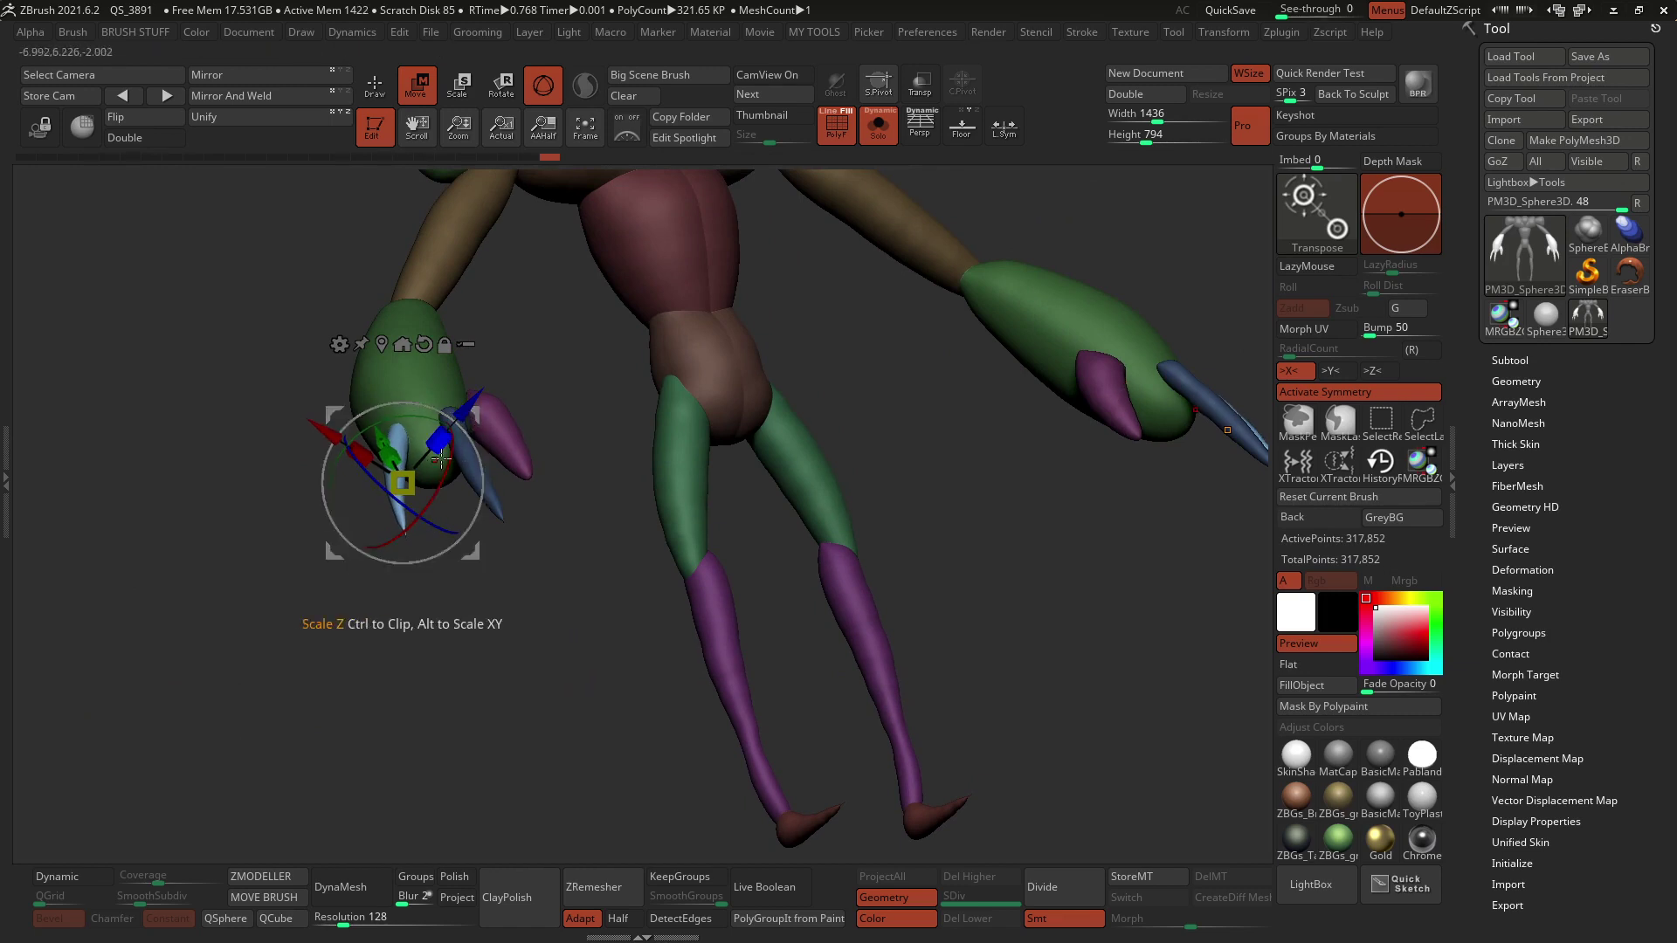
{"action": "right_click_drag", "start_coordinate": [558, 475], "coordinate": [584, 478]}
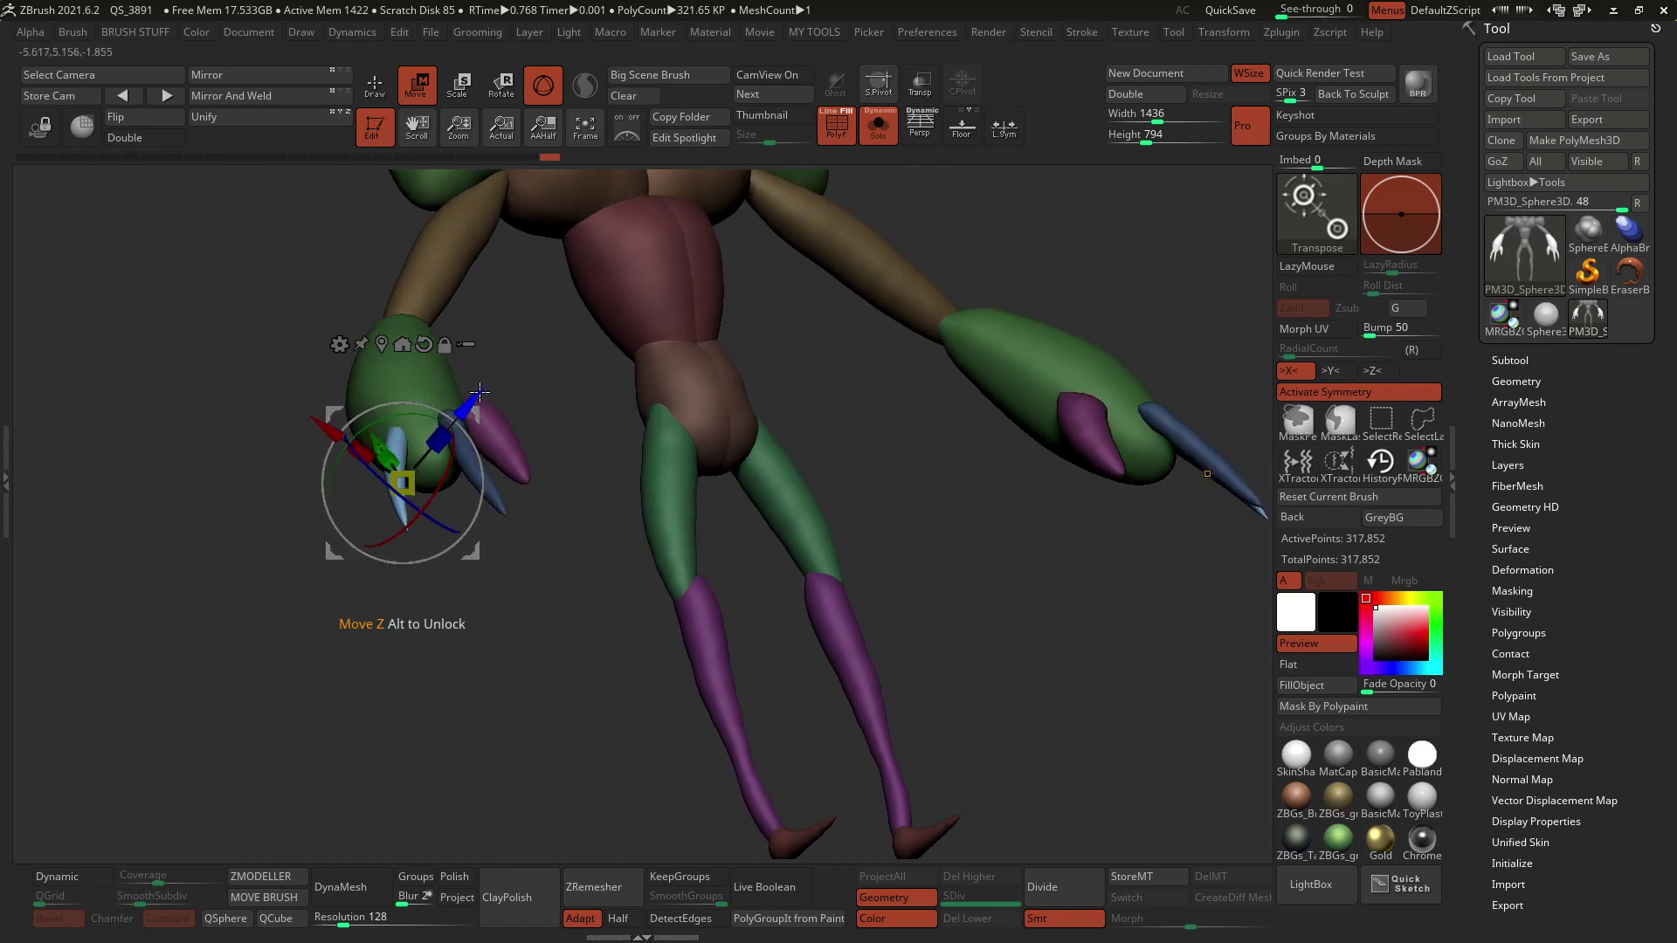
Step: Duplicate the outer claw with the gizmo and move and rotate the copy to sit between the two existing claws
{"action": "left_click_drag", "start_coordinate": [479, 393], "coordinate": [501, 368], "text": "ctrl"}
{"action": "left_click_drag", "start_coordinate": [473, 438], "coordinate": [437, 489]}
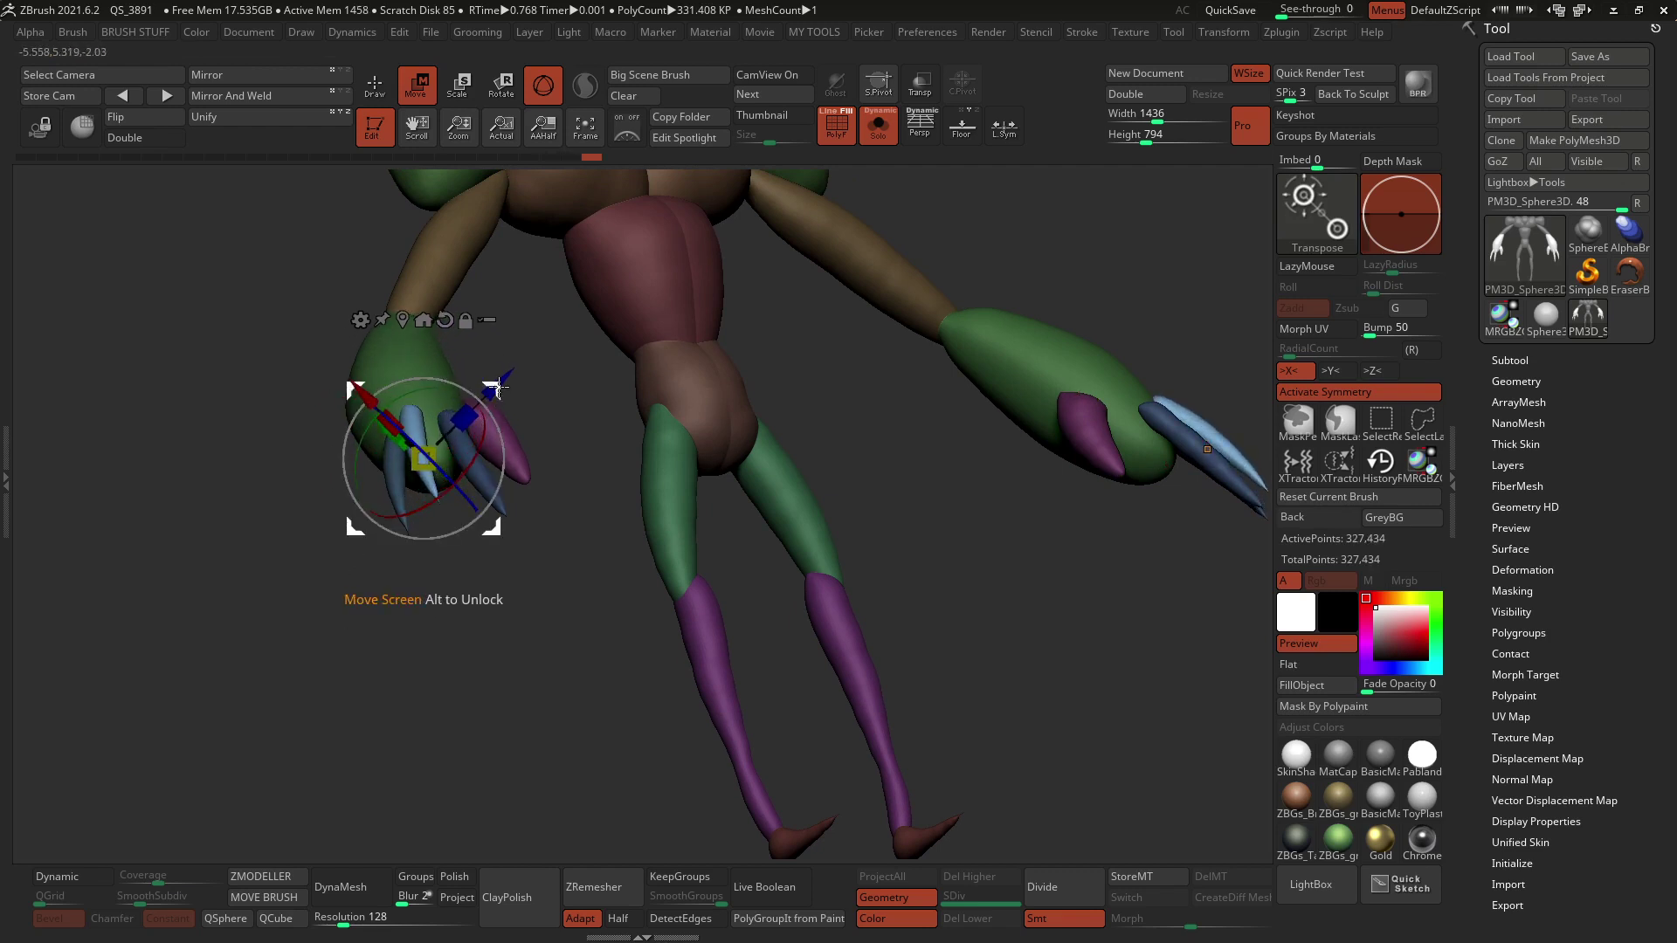
{"action": "left_click_drag", "start_coordinate": [499, 387], "coordinate": [508, 401]}
{"action": "right_click_drag", "start_coordinate": [508, 400], "coordinate": [500, 524]}
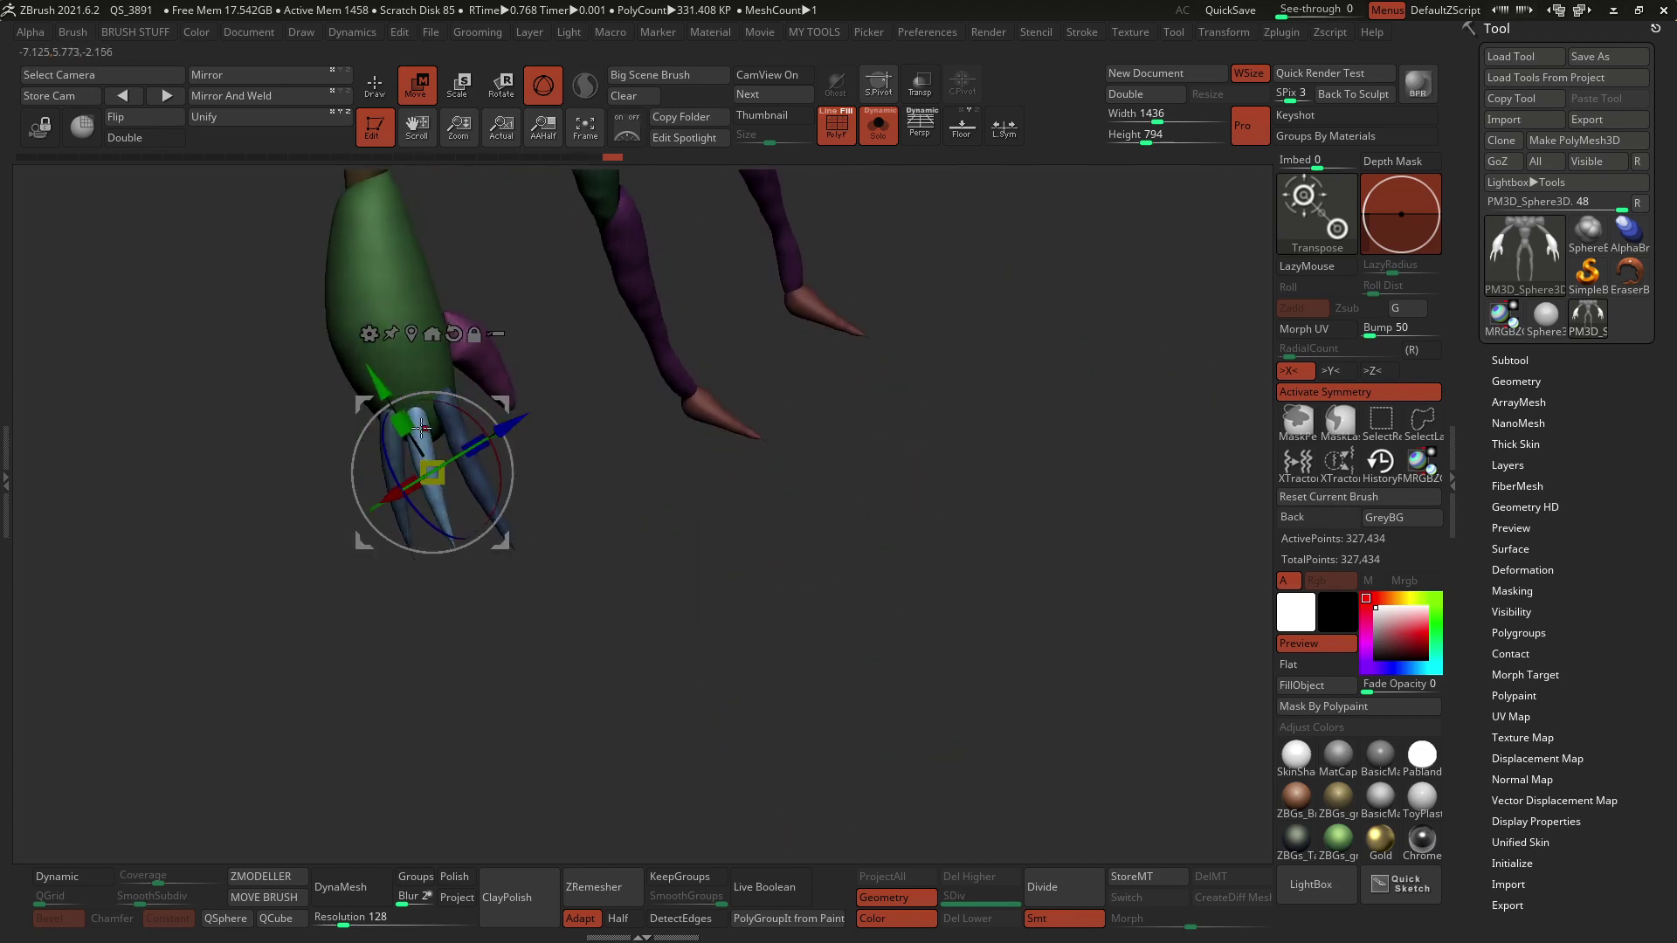
{"action": "left_click_drag", "start_coordinate": [408, 426], "coordinate": [381, 398]}
{"action": "left_click_drag", "start_coordinate": [447, 546], "coordinate": [421, 546], "text": "alt"}
{"action": "left_click_drag", "start_coordinate": [422, 420], "coordinate": [417, 399]}
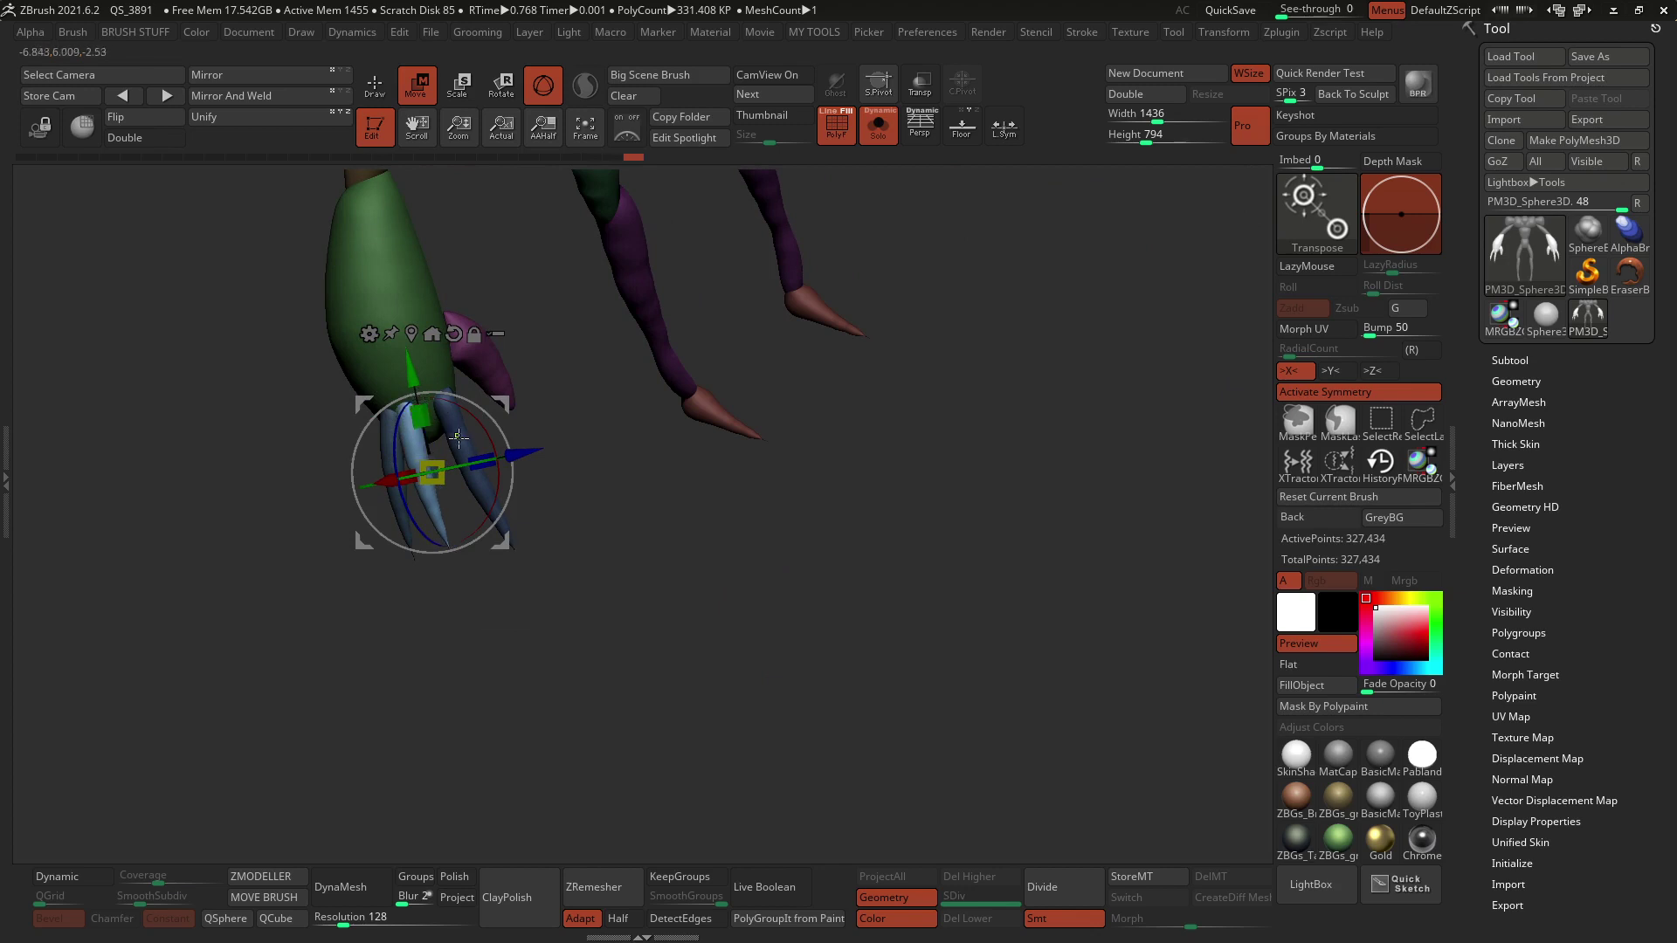
Step: Turn on Local Symmetry and place the gizmo on the duplicated middle claw
{"action": "left_click_drag", "start_coordinate": [792, 480], "coordinate": [899, 491]}
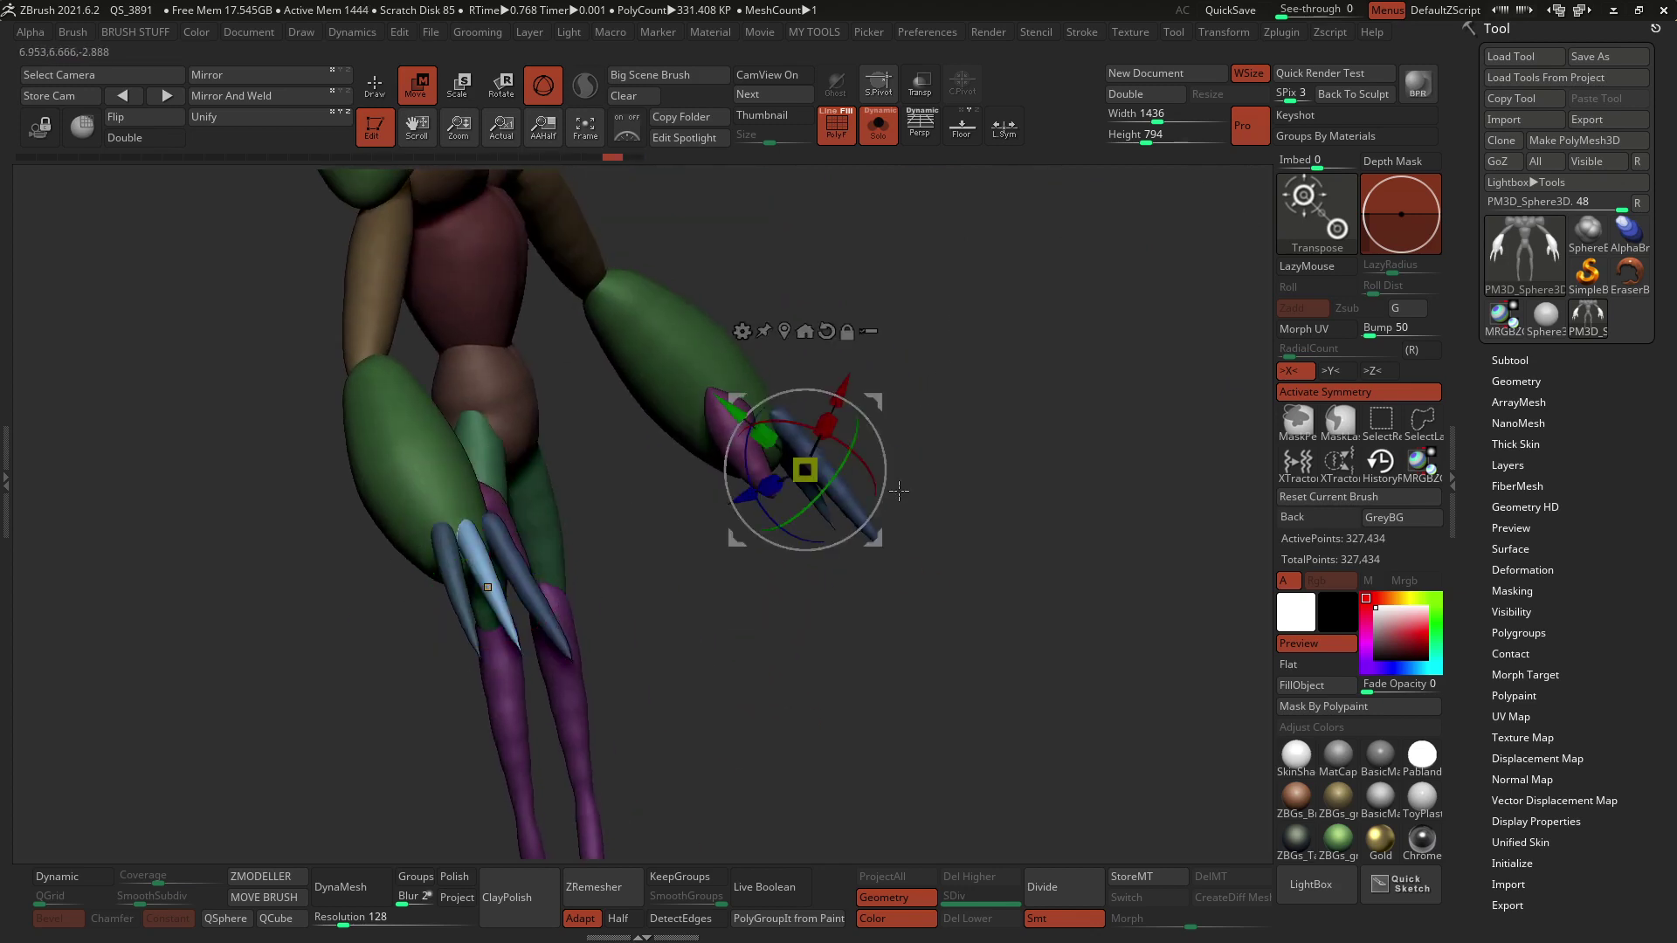
{"action": "left_click", "coordinate": [1002, 131]}
{"action": "left_click", "coordinate": [1223, 35]}
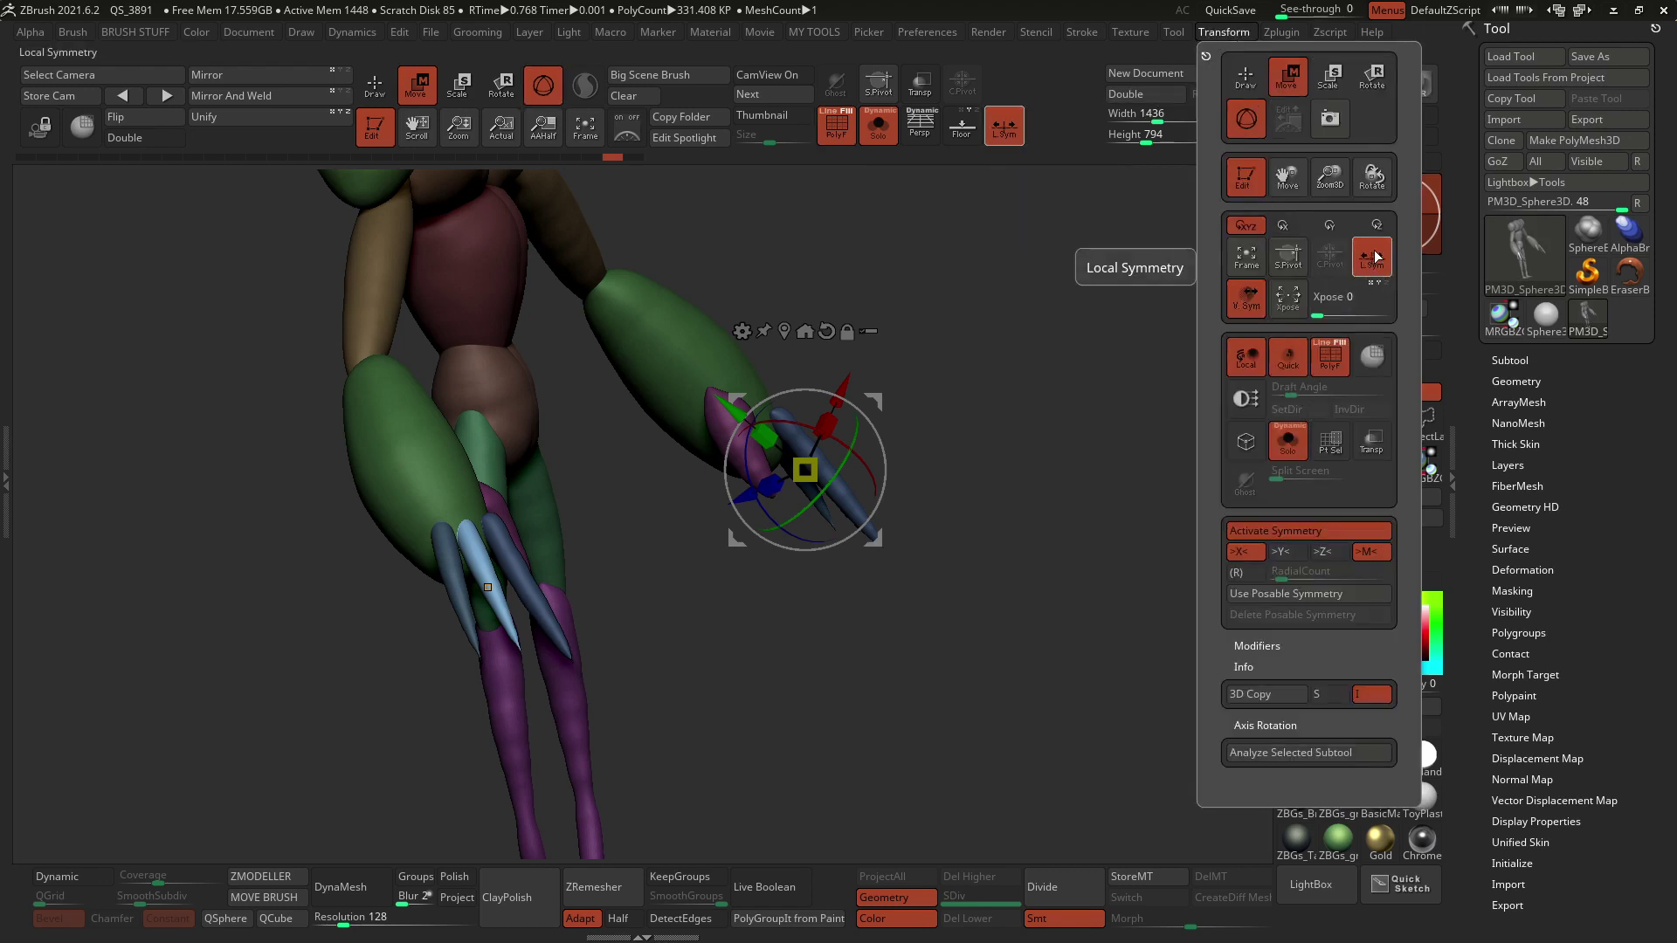
{"action": "left_click", "coordinate": [487, 578]}
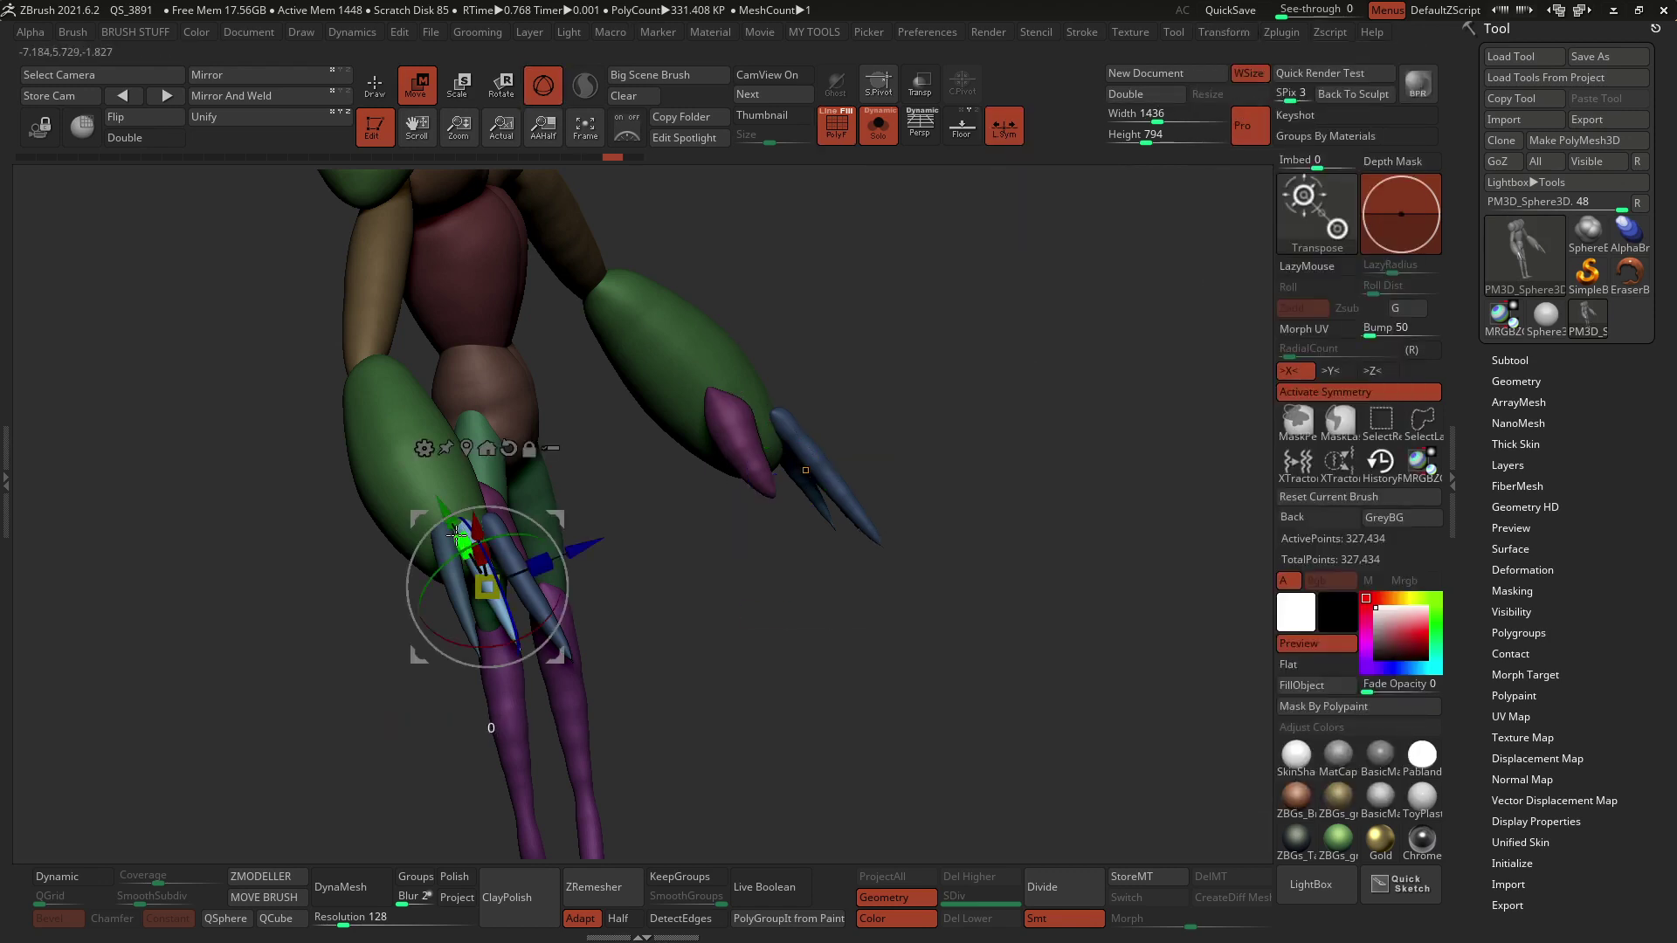
Step: Rotate, scale up and reposition the duplicated claw so it lines up with the other claws on the hand
{"action": "right_click_drag", "start_coordinate": [428, 482], "coordinate": [515, 494]}
{"action": "left_click_drag", "start_coordinate": [471, 567], "coordinate": [459, 538]}
{"action": "right_click_drag", "start_coordinate": [489, 535], "coordinate": [577, 549]}
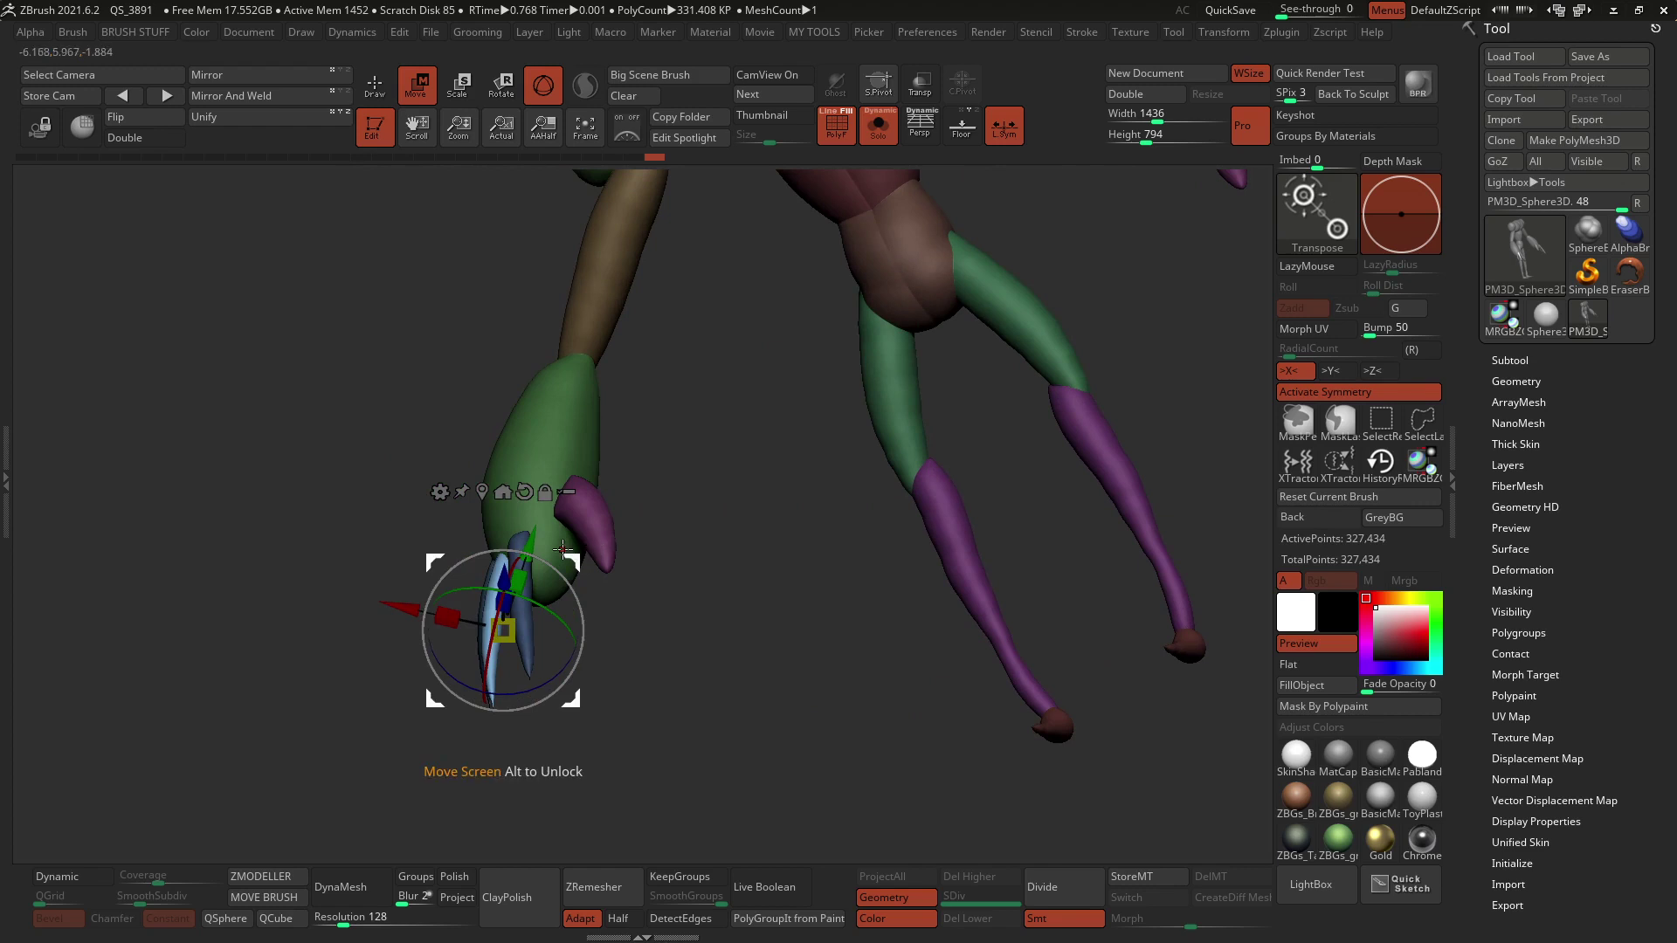
{"action": "left_click_drag", "start_coordinate": [506, 625], "coordinate": [621, 687]}
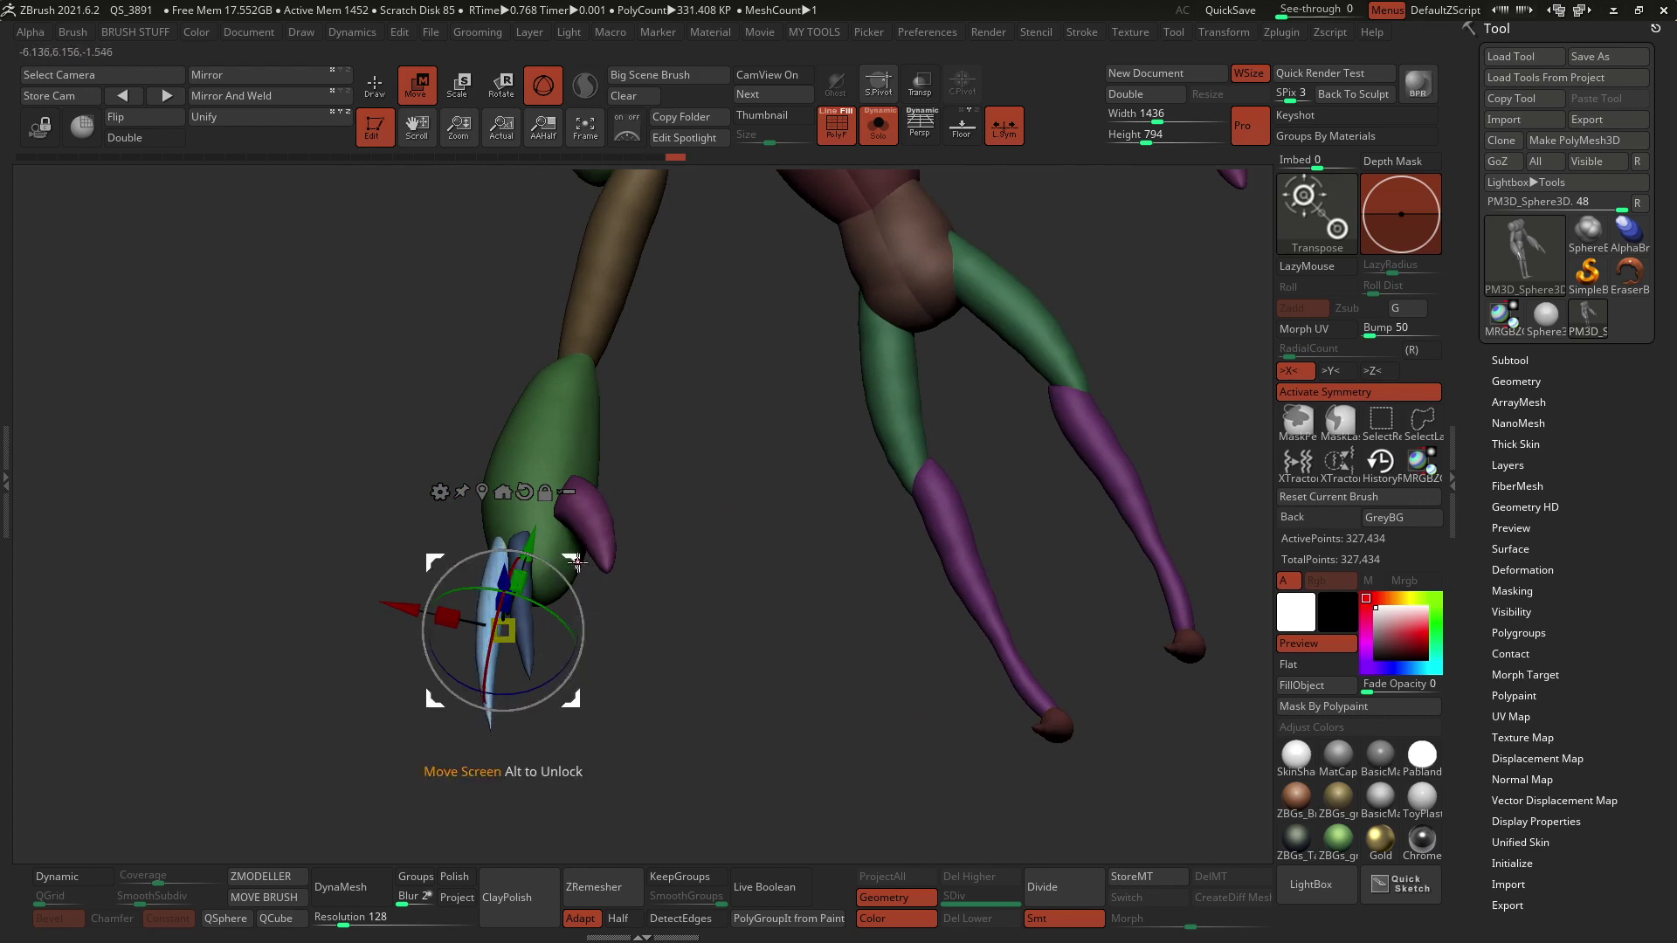
{"action": "left_click_drag", "start_coordinate": [572, 561], "coordinate": [569, 531]}
Step: Return to Draw mode, clear the mask and frame the whole creature from the front
{"action": "mouse_move", "coordinate": [583, 533]}
{"action": "right_mouse_down"}
{"action": "mouse_move", "coordinate": [678, 532]}
{"action": "mouse_move", "coordinate": [627, 559]}
{"action": "right_mouse_up"}
{"action": "key", "text": "q"}
{"action": "right_click_drag", "start_coordinate": [681, 445], "coordinate": [698, 572], "text": "shift"}
{"action": "right_click_drag", "start_coordinate": [821, 611], "coordinate": [721, 540], "text": "ctrl"}
{"action": "right_click_drag", "start_coordinate": [622, 413], "coordinate": [597, 442], "text": "alt"}
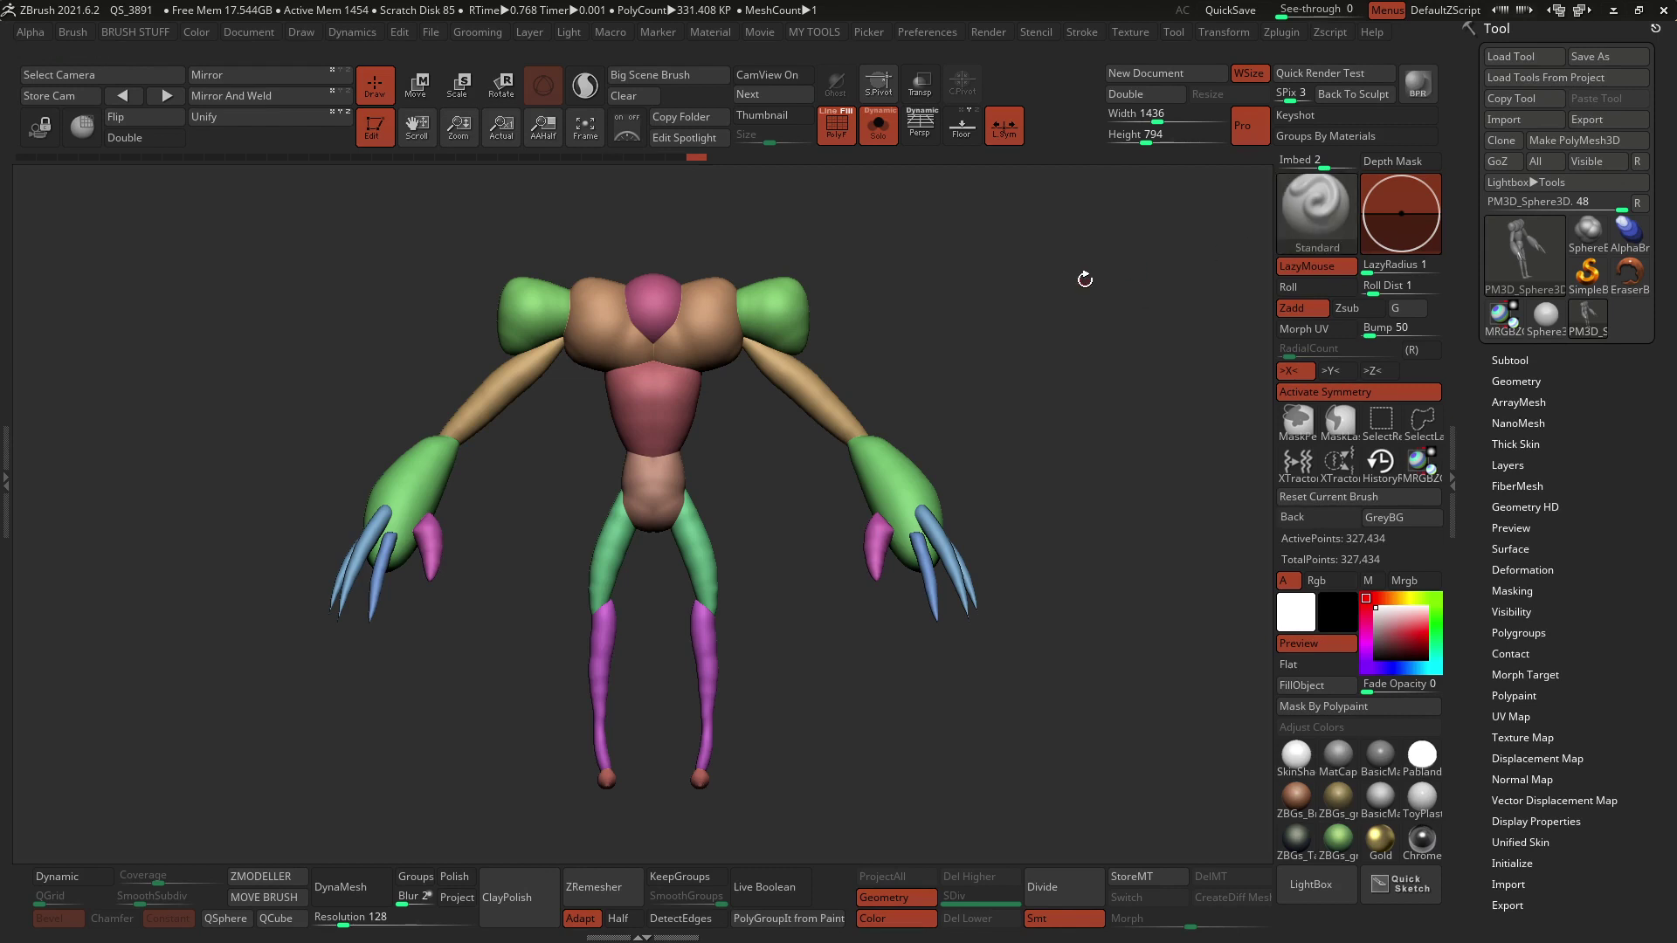
Step: Select the Move Topological brush and adjust its draw size for working on the shoulders
{"action": "key", "text": "b"}
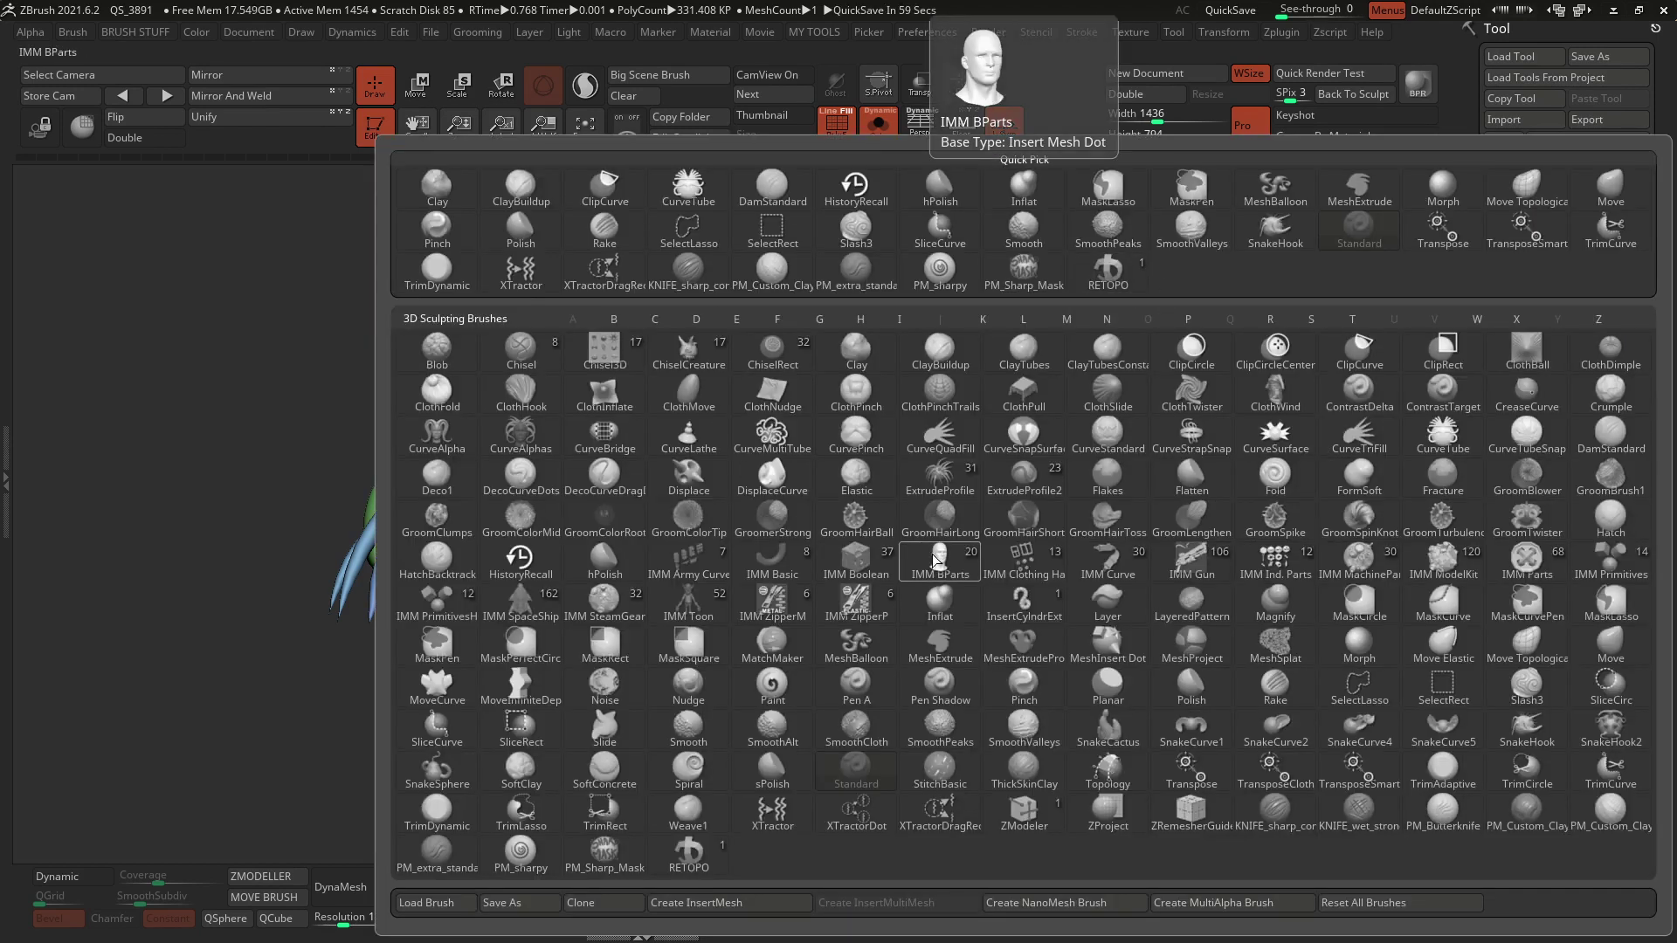
{"action": "key", "text": "m"}
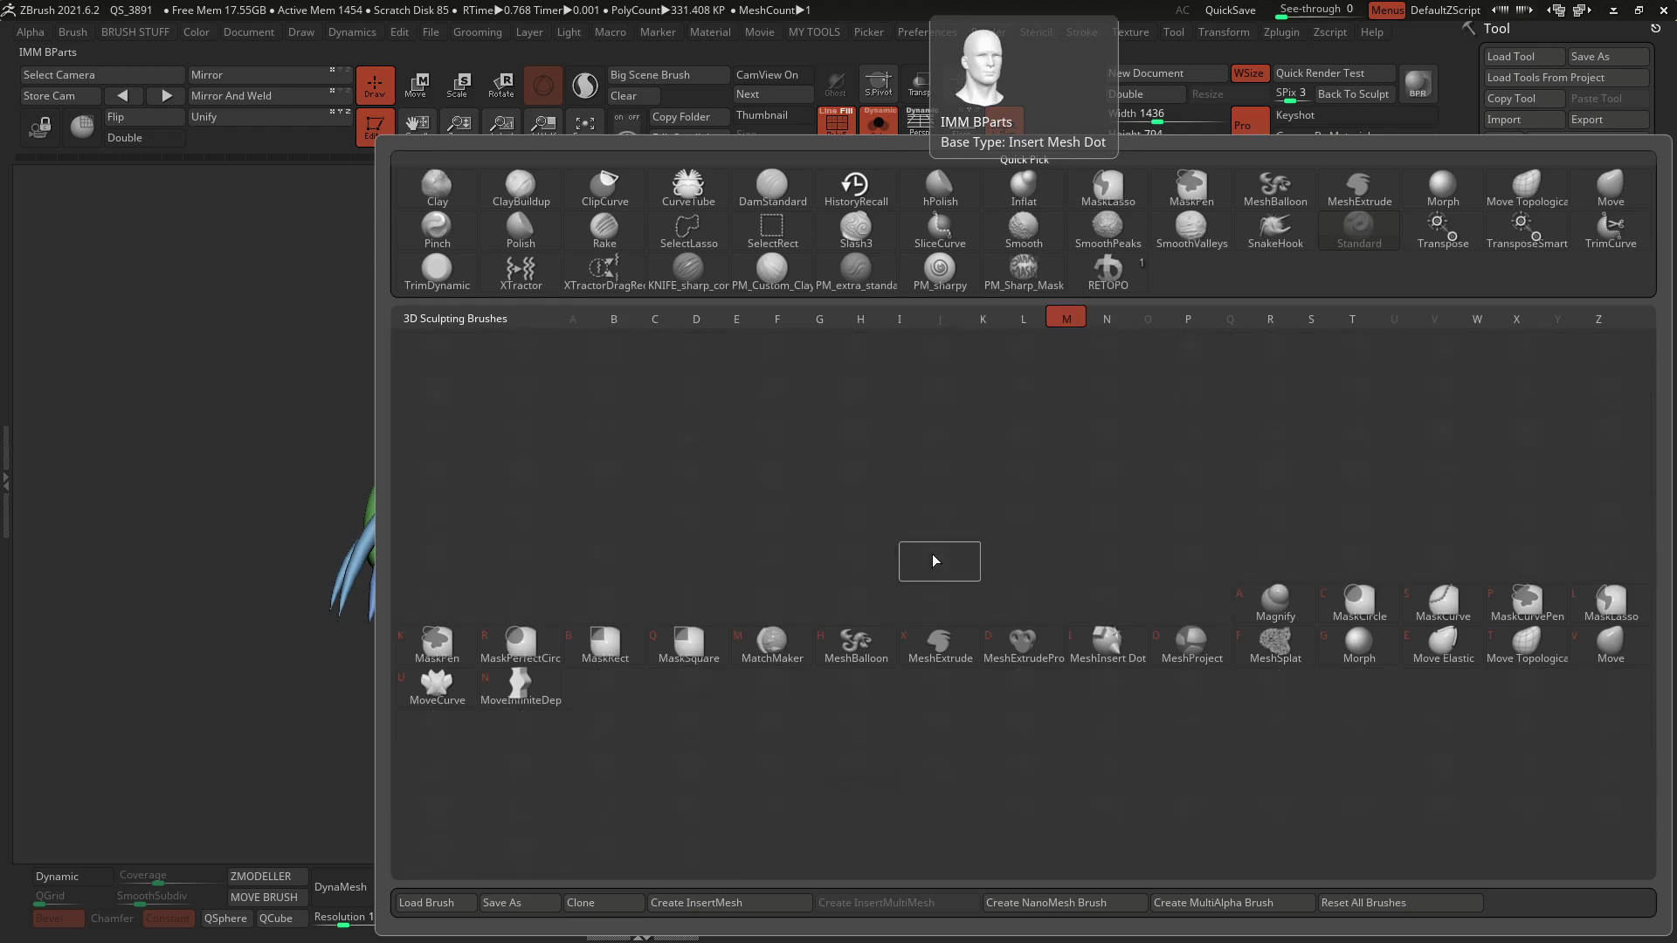
{"action": "left_click", "coordinate": [1530, 658]}
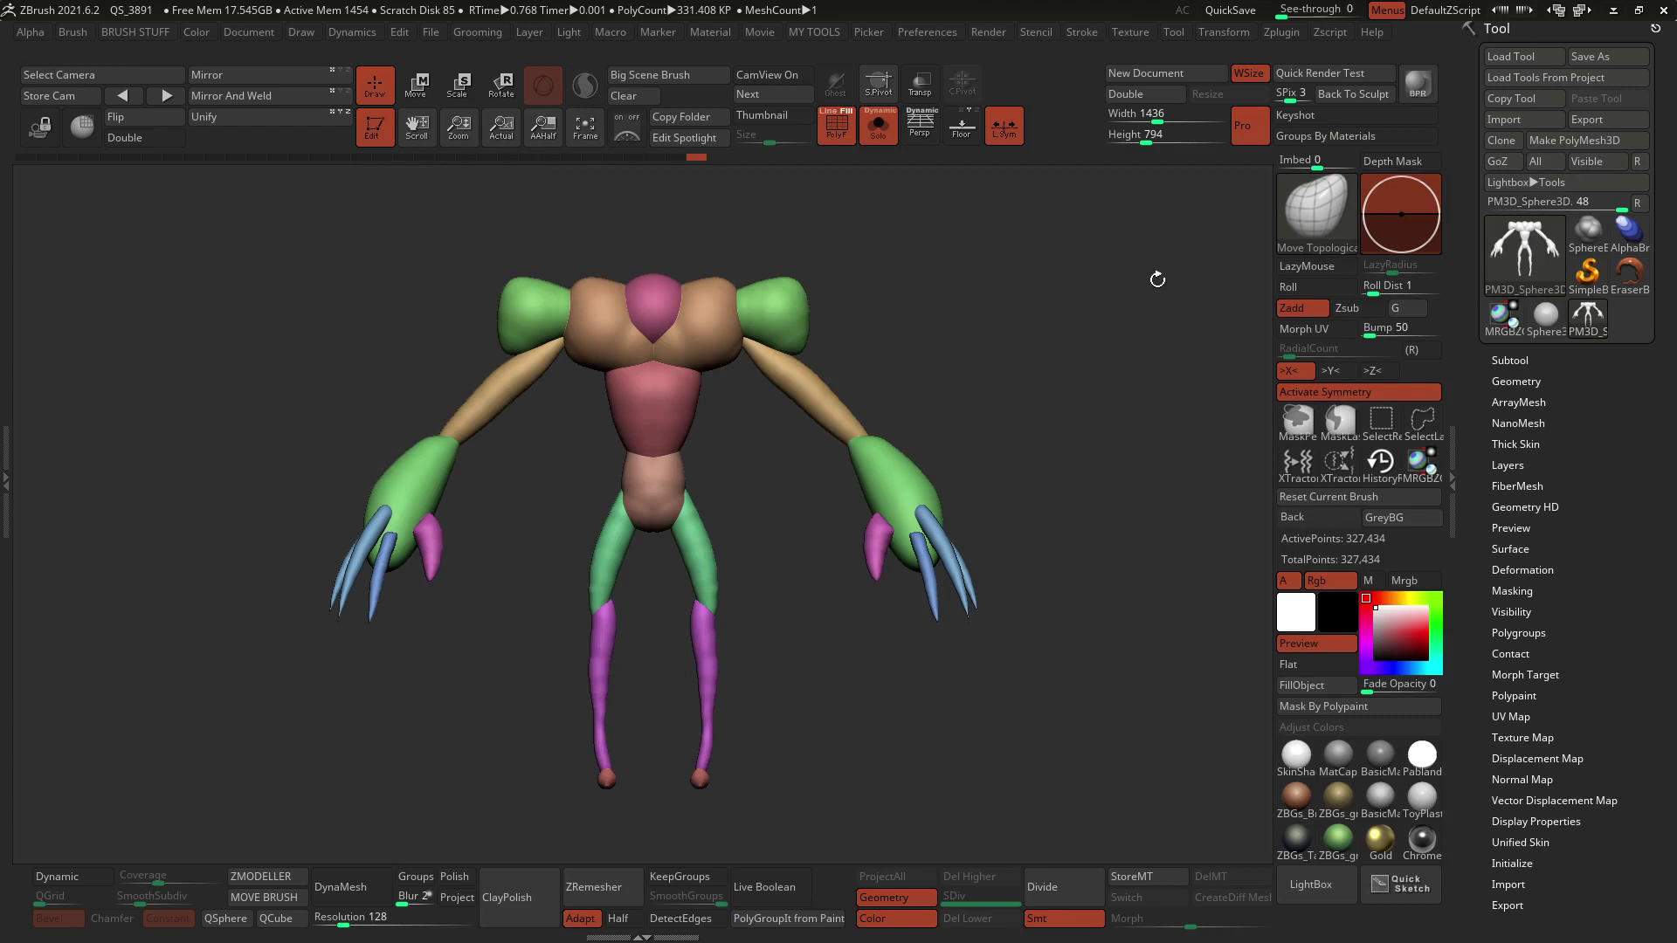
{"action": "key", "text": "space"}
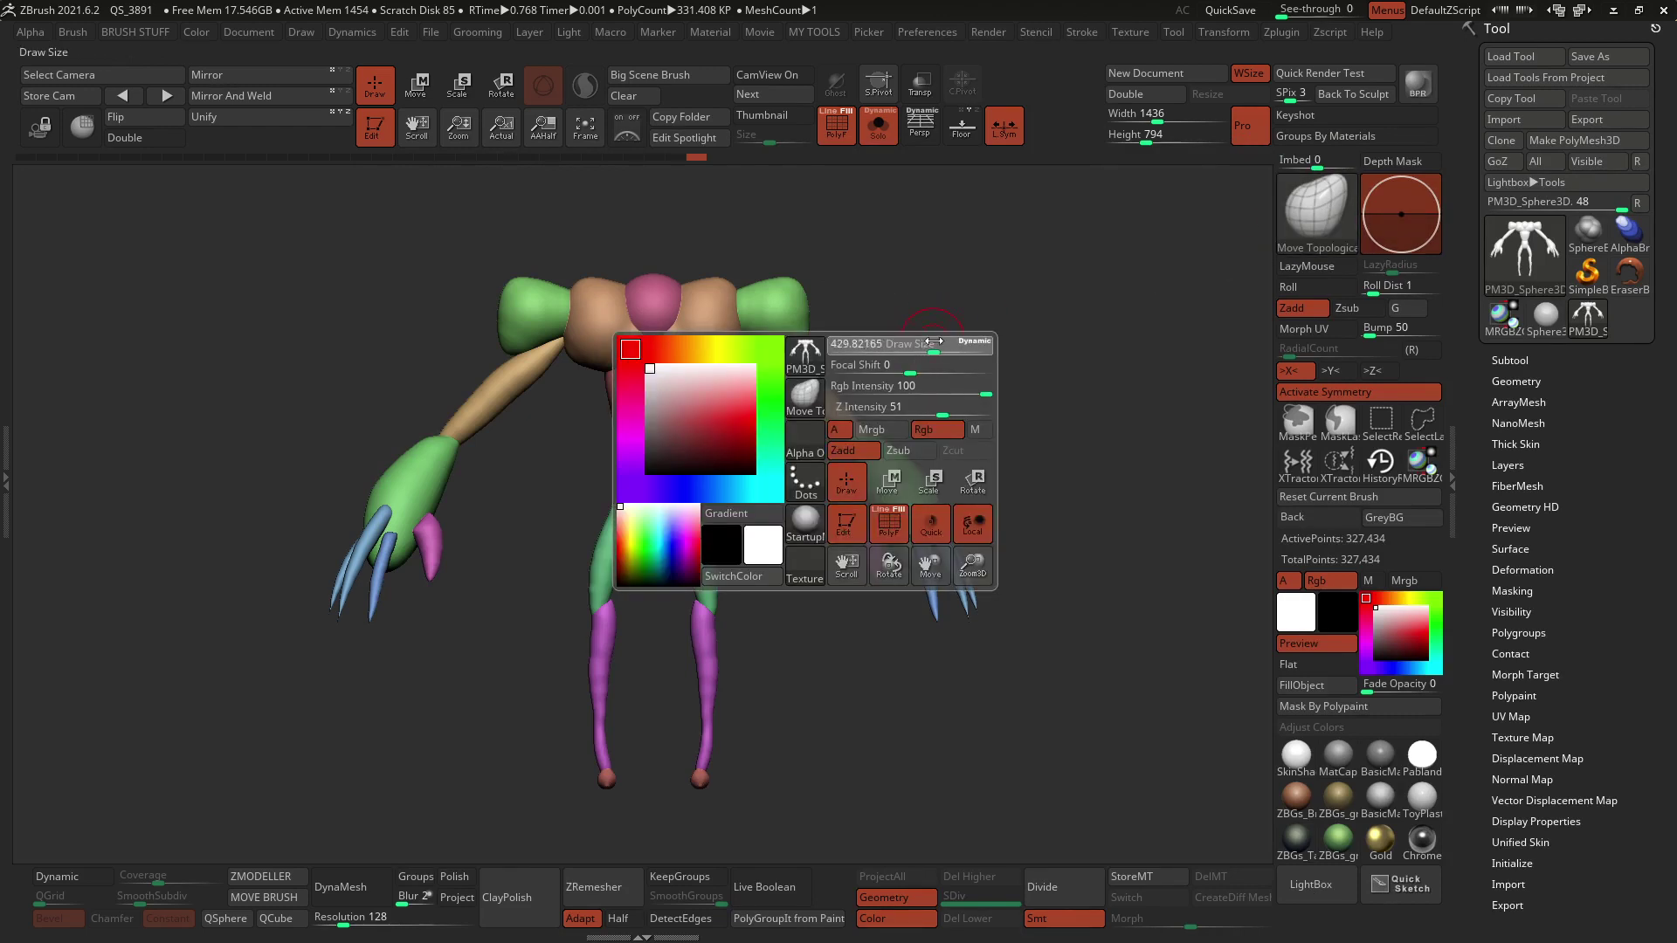
{"action": "left_click_drag", "start_coordinate": [785, 351], "coordinate": [782, 344]}
{"action": "right_click_drag", "start_coordinate": [783, 344], "coordinate": [838, 542], "text": "ctrl"}
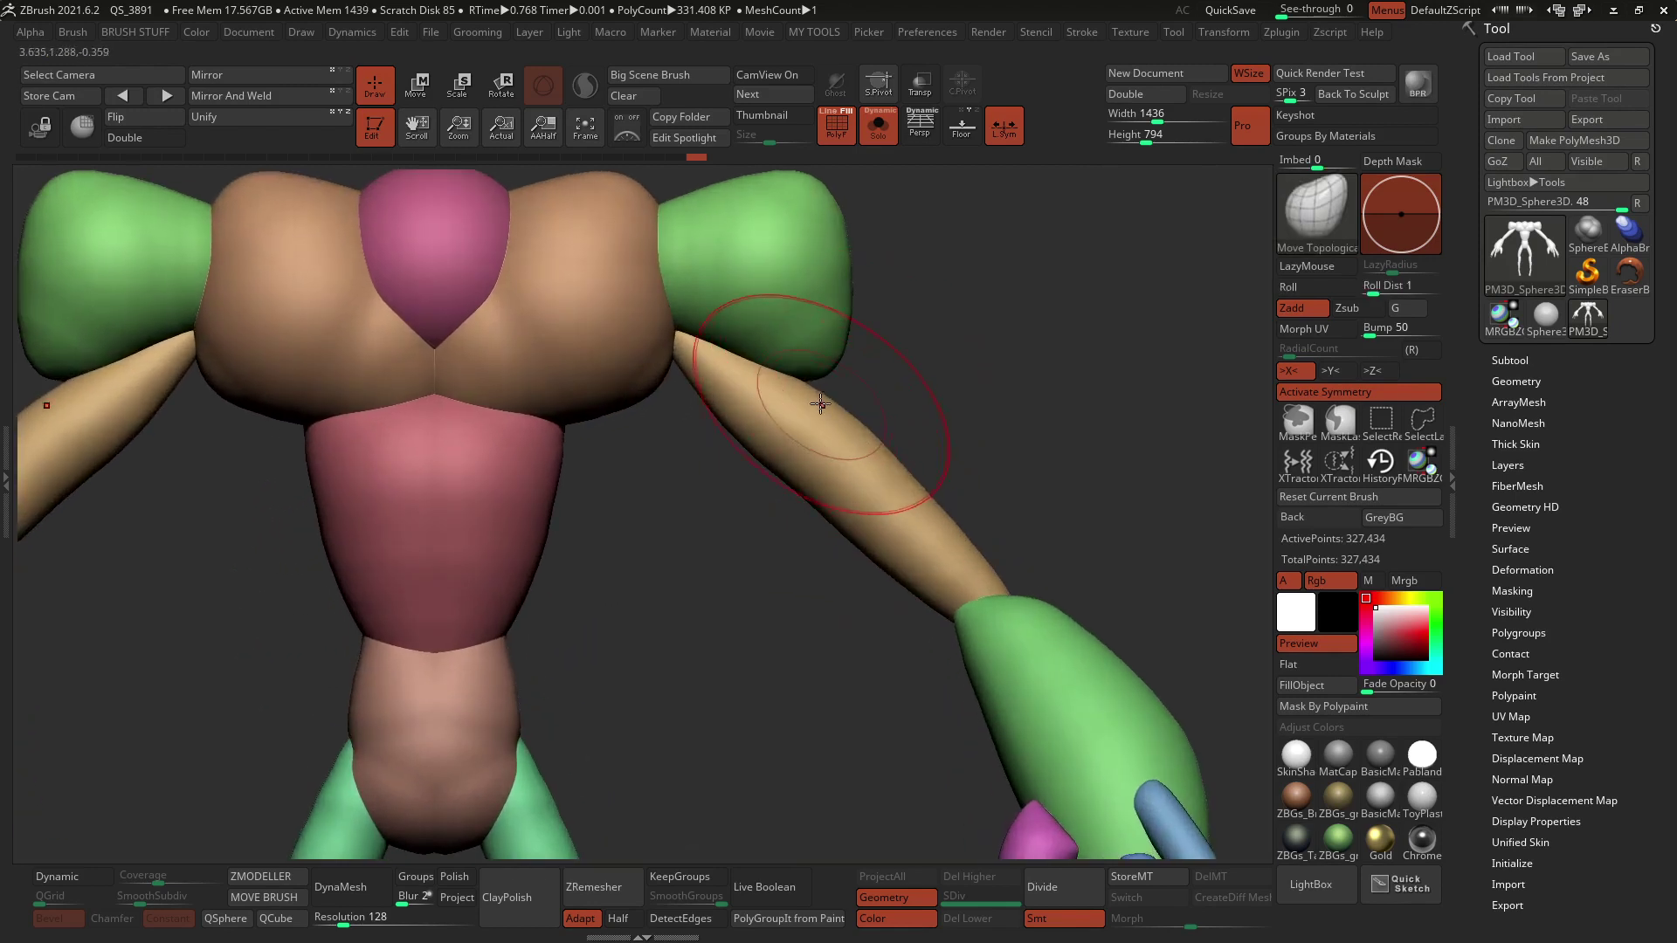
Step: Try pulling the area where the upper arm meets the shoulder with Move Topological and undo the strokes
{"action": "mouse_move", "coordinate": [846, 390]}
{"action": "left_mouse_down"}
{"action": "mouse_move", "coordinate": [836, 325]}
{"action": "mouse_move", "coordinate": [786, 421]}
{"action": "mouse_move", "coordinate": [801, 441]}
{"action": "mouse_move", "coordinate": [852, 319]}
{"action": "left_mouse_up"}
{"action": "key", "text": "ctrl+z"}
{"action": "key", "text": "ctrl+z"}
{"action": "key", "text": "ctrl+z"}
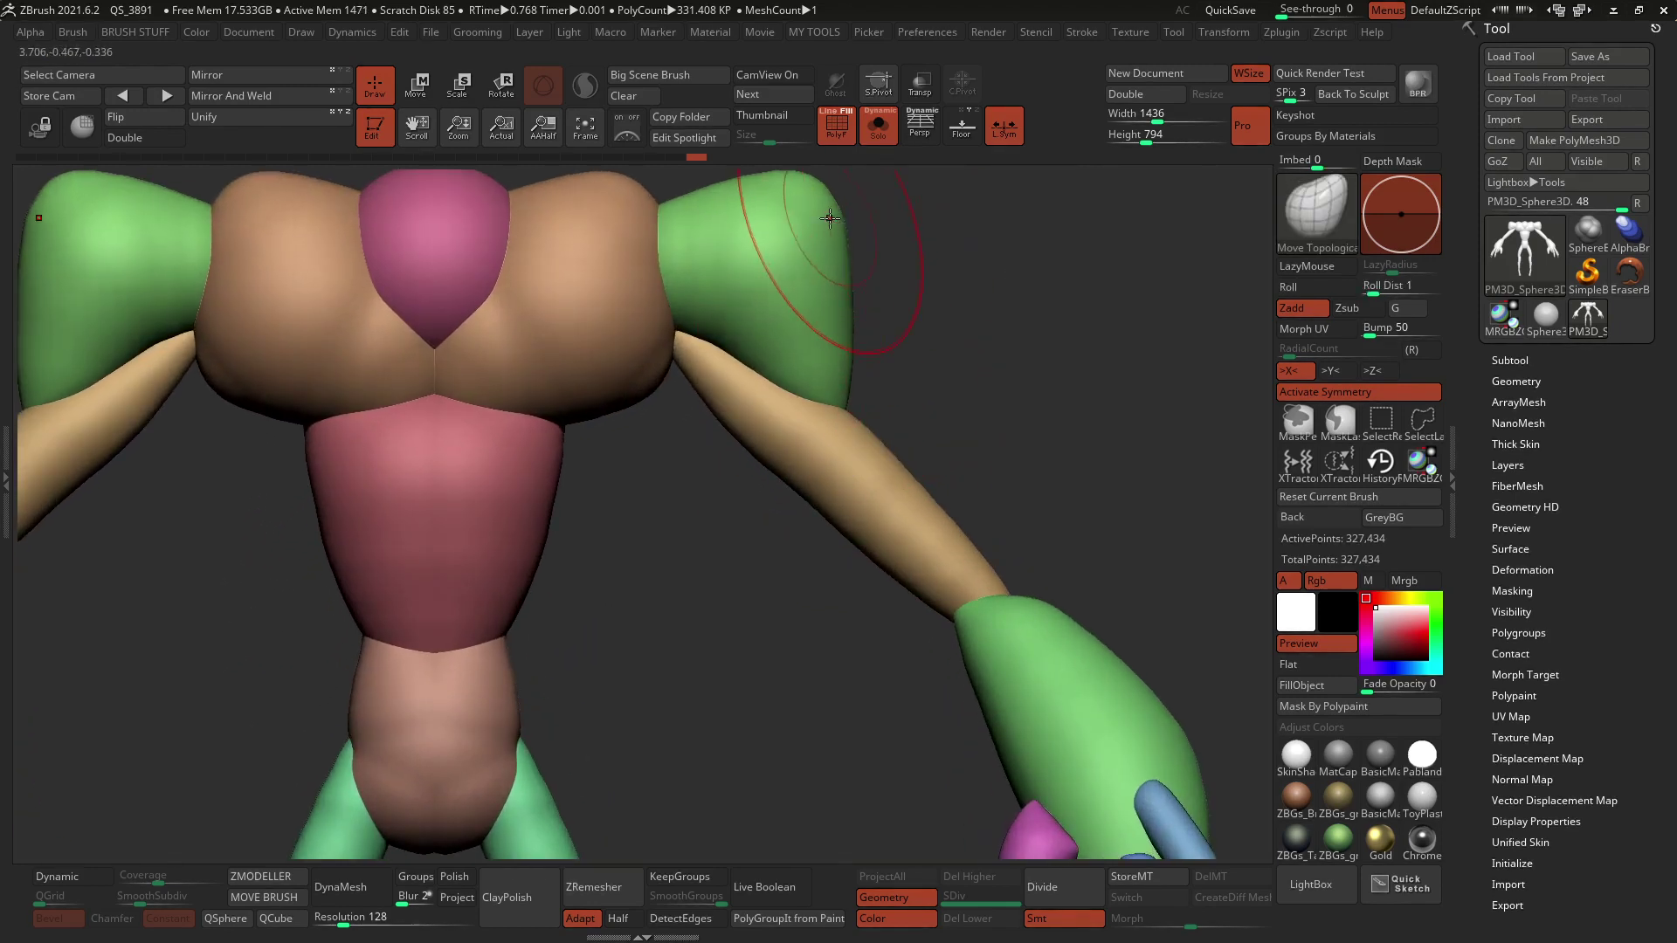
Step: Reshape the shoulders and chest with Move Topological and widen the upper part of the purple lower legs
{"action": "left_click_drag", "start_coordinate": [829, 210], "coordinate": [809, 212]}
{"action": "right_click_drag", "start_coordinate": [809, 212], "coordinate": [932, 230], "text": "alt"}
{"action": "mouse_move", "coordinate": [827, 327]}
{"action": "left_mouse_down"}
{"action": "mouse_move", "coordinate": [845, 352]}
{"action": "mouse_move", "coordinate": [760, 376]}
{"action": "mouse_move", "coordinate": [684, 459]}
{"action": "mouse_move", "coordinate": [599, 423]}
{"action": "mouse_move", "coordinate": [611, 459]}
{"action": "mouse_move", "coordinate": [711, 524]}
{"action": "left_mouse_up"}
{"action": "right_click_drag", "start_coordinate": [711, 561], "coordinate": [726, 496], "text": "ctrl"}
{"action": "right_click_drag", "start_coordinate": [726, 496], "coordinate": [745, 417], "text": "alt"}
{"action": "mouse_move", "coordinate": [537, 258]}
{"action": "left_mouse_down"}
{"action": "mouse_move", "coordinate": [532, 278]}
{"action": "mouse_move", "coordinate": [447, 273]}
{"action": "mouse_move", "coordinate": [510, 266]}
{"action": "mouse_move", "coordinate": [529, 283]}
{"action": "left_mouse_up"}
{"action": "right_click_drag", "start_coordinate": [887, 509], "coordinate": [771, 453], "text": "alt"}
{"action": "right_click_drag", "start_coordinate": [665, 409], "coordinate": [725, 477], "text": "alt"}
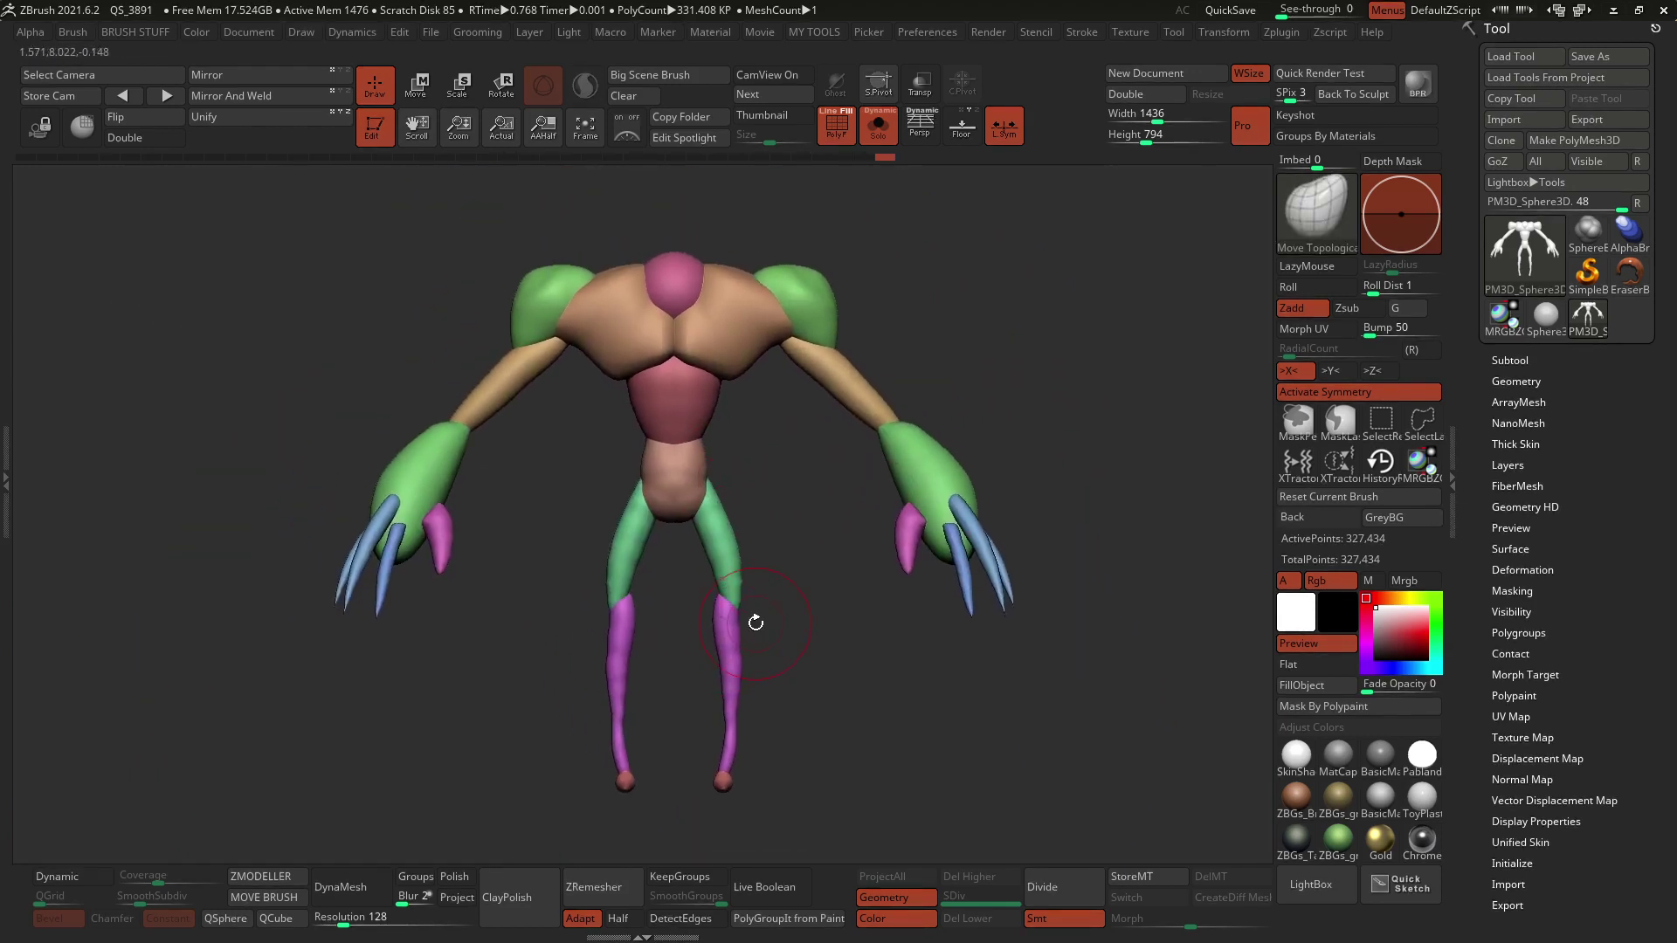
{"action": "left_click_drag", "start_coordinate": [755, 622], "coordinate": [765, 612]}
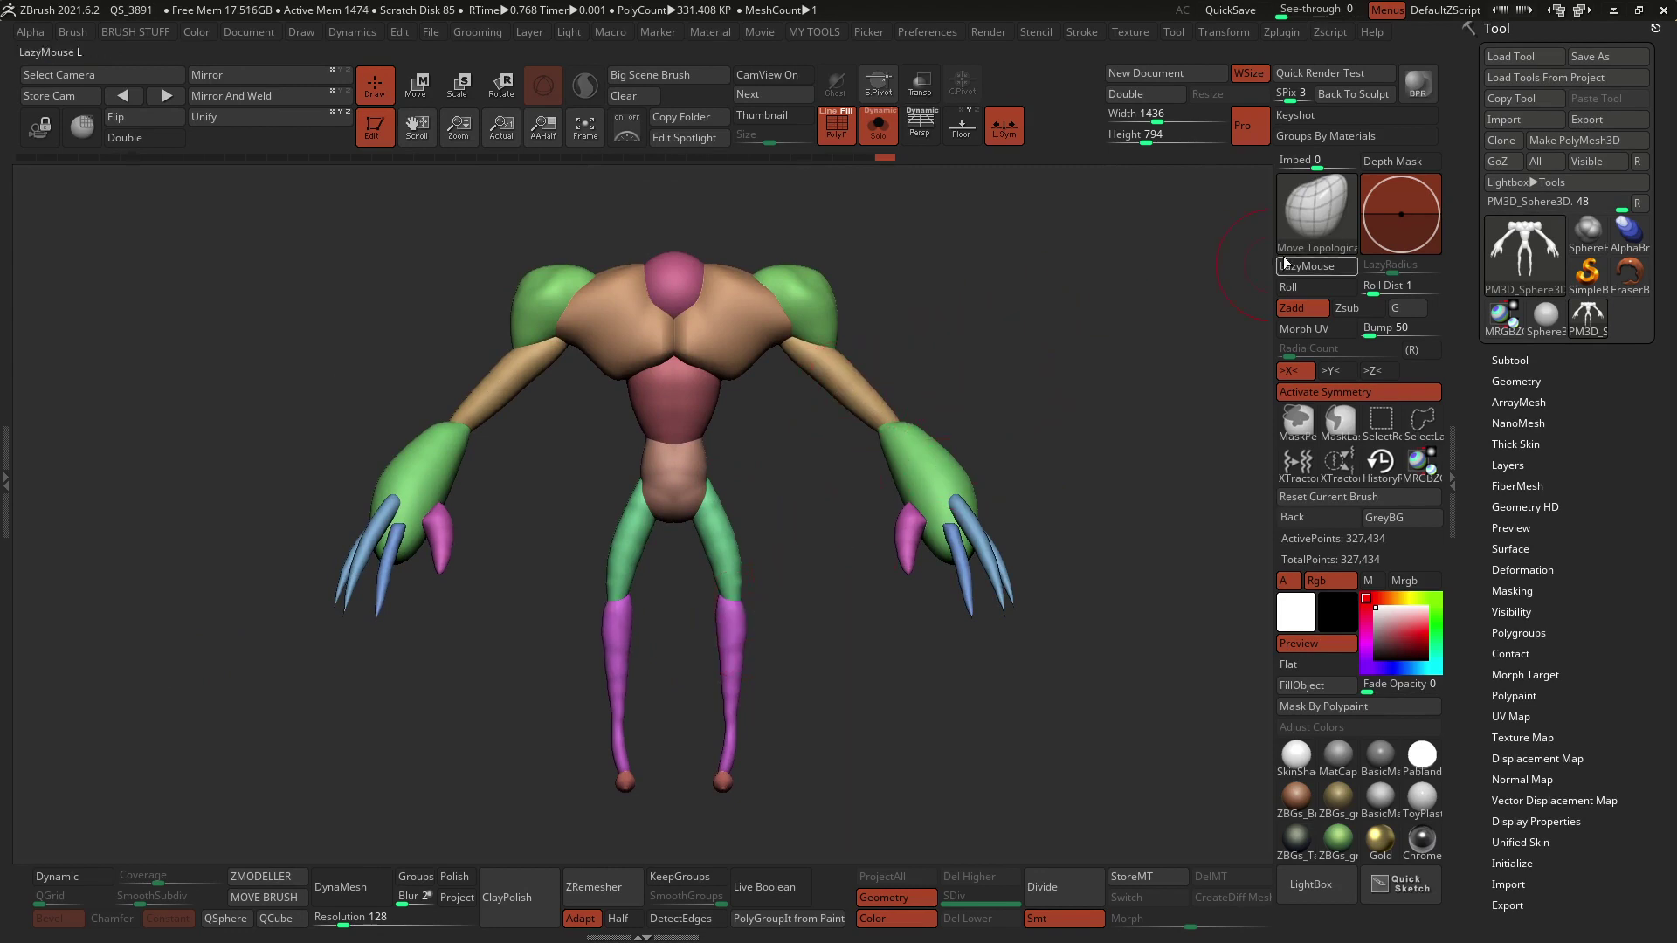
Step: Try pulling a sharp spike out of the upper arms using the brush's AccuCurve option, and undo it
{"action": "left_click", "coordinate": [70, 33]}
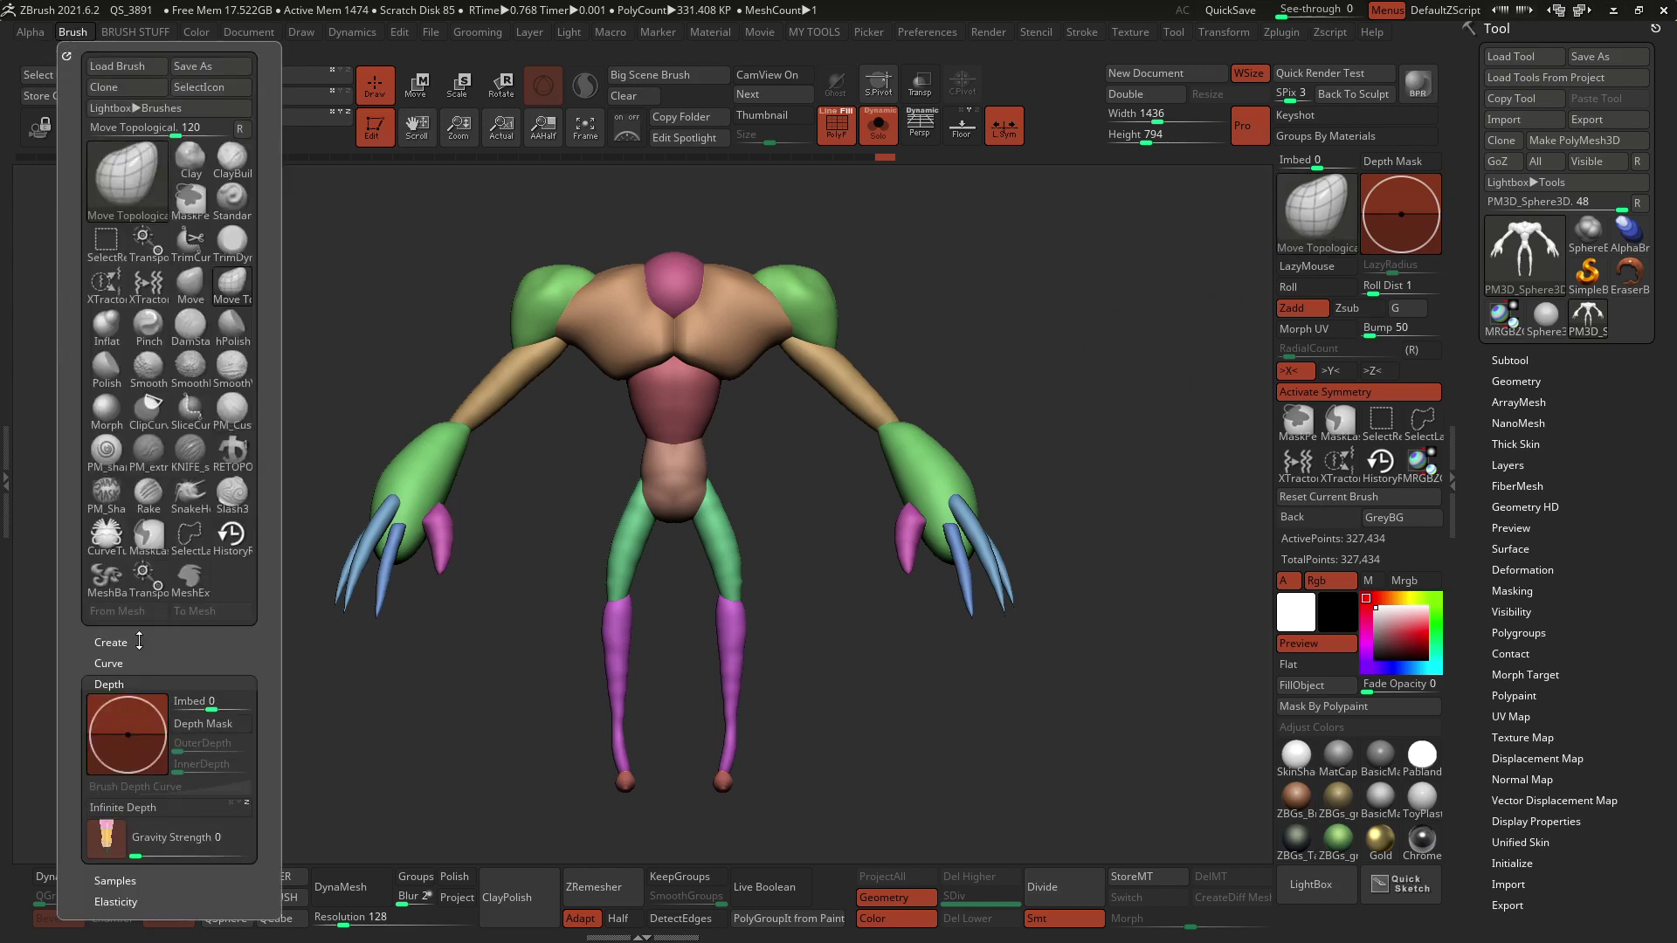
{"action": "left_click", "coordinate": [105, 664]}
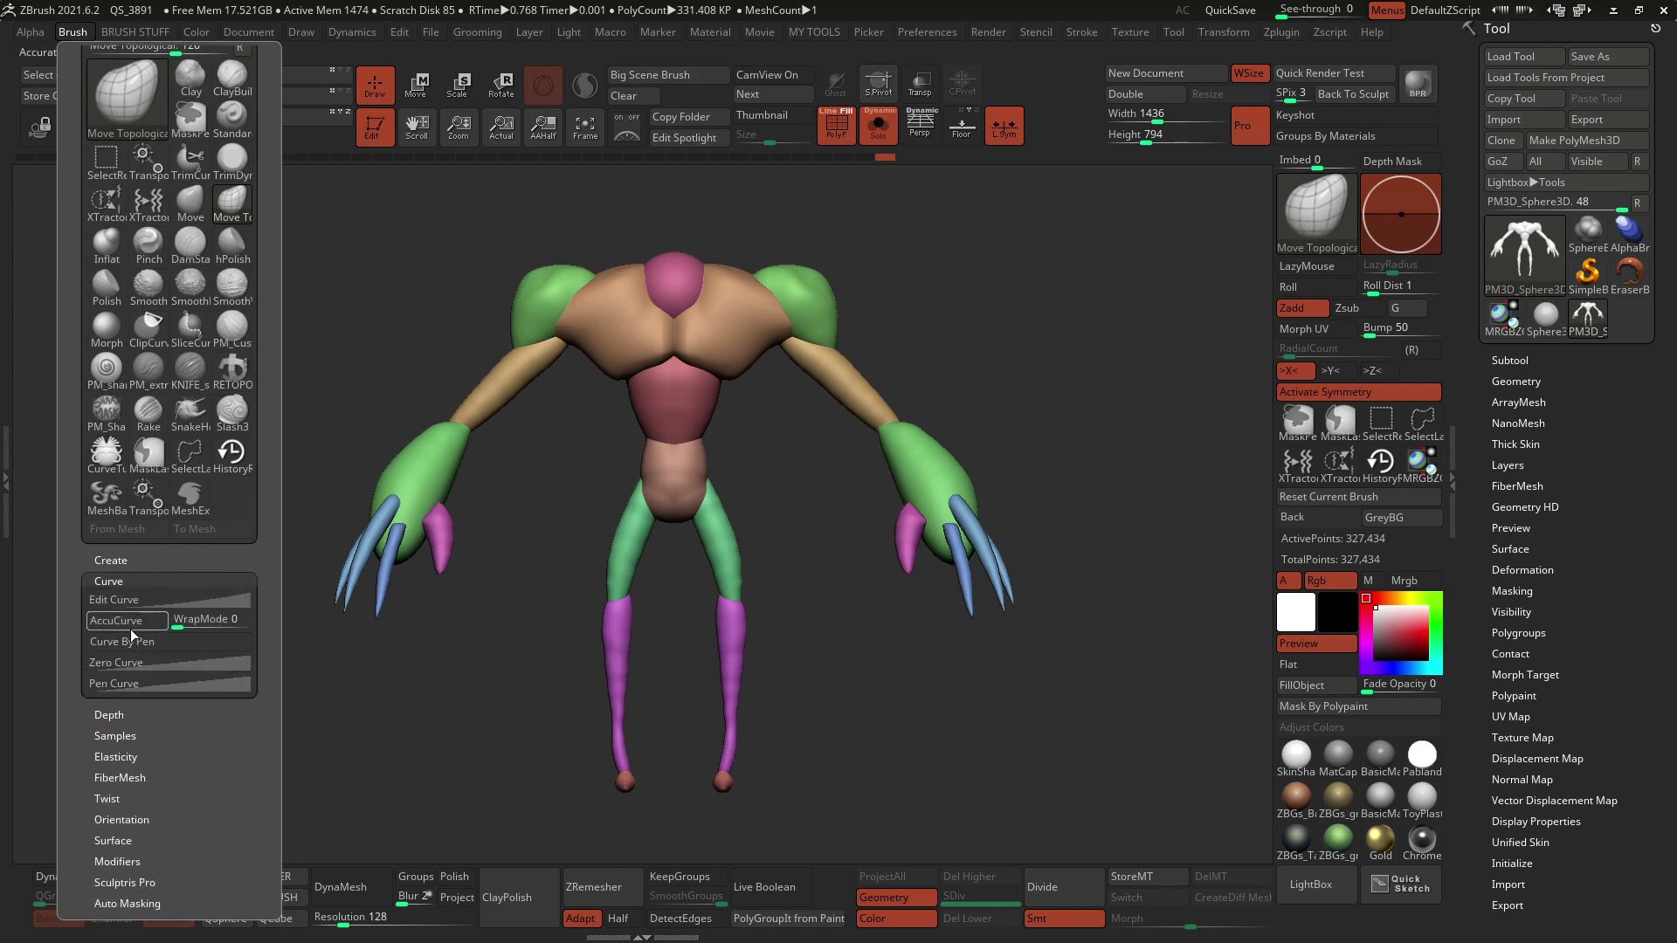
{"action": "left_click_drag", "start_coordinate": [854, 394], "coordinate": [941, 322]}
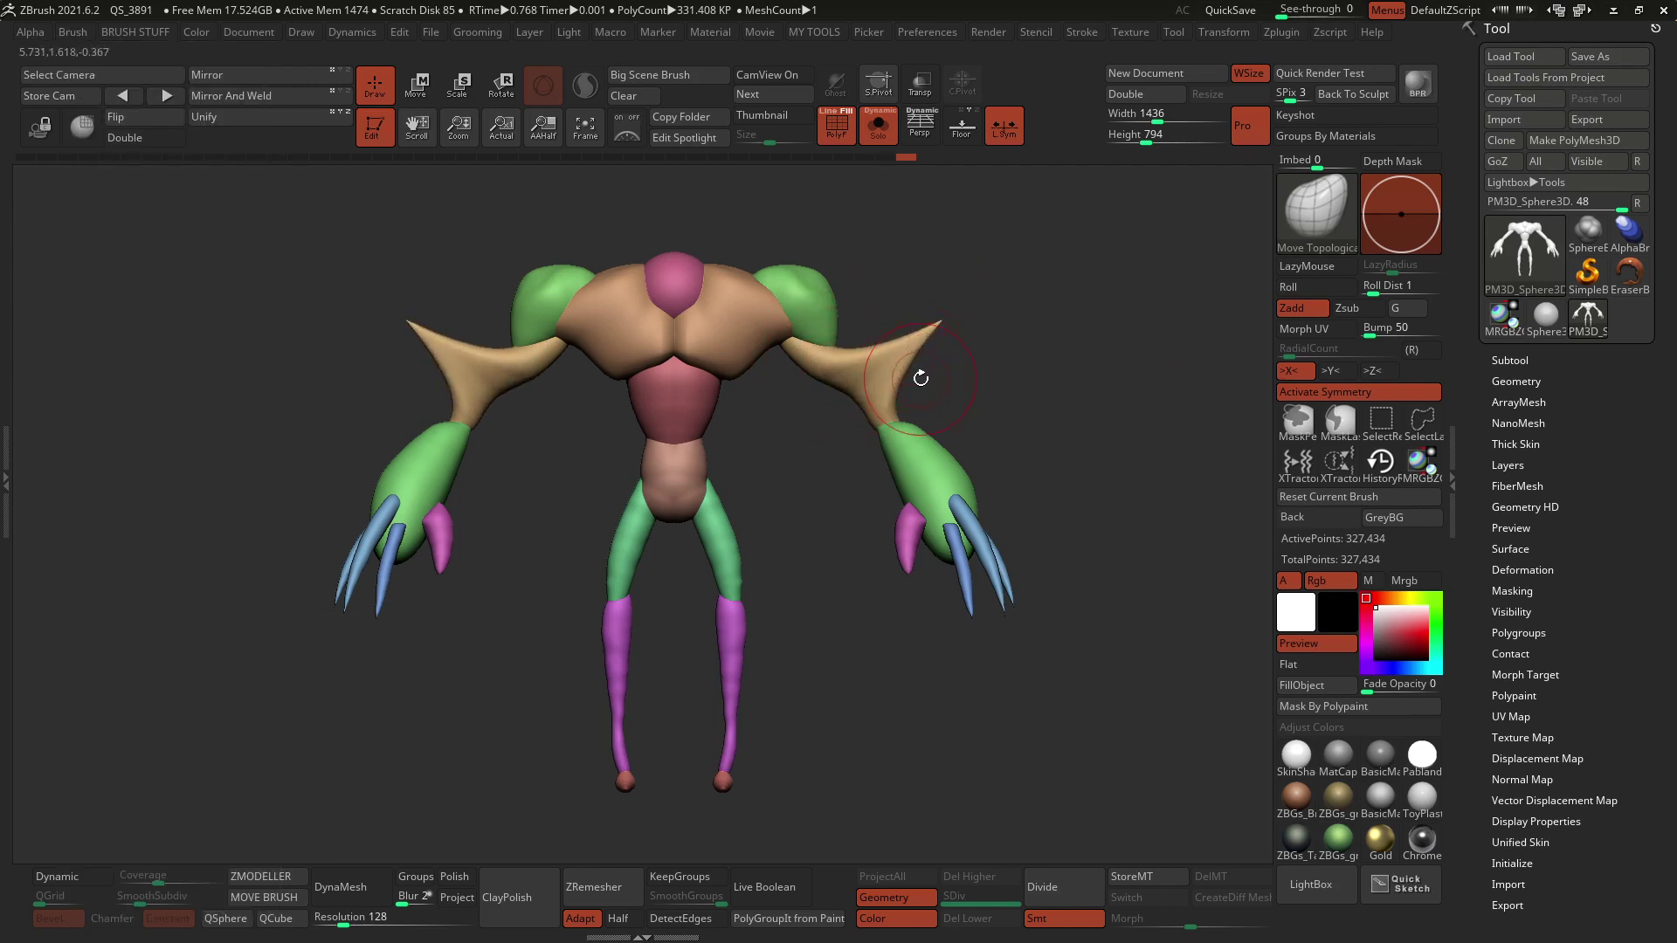
{"action": "key", "text": "ctrl+z"}
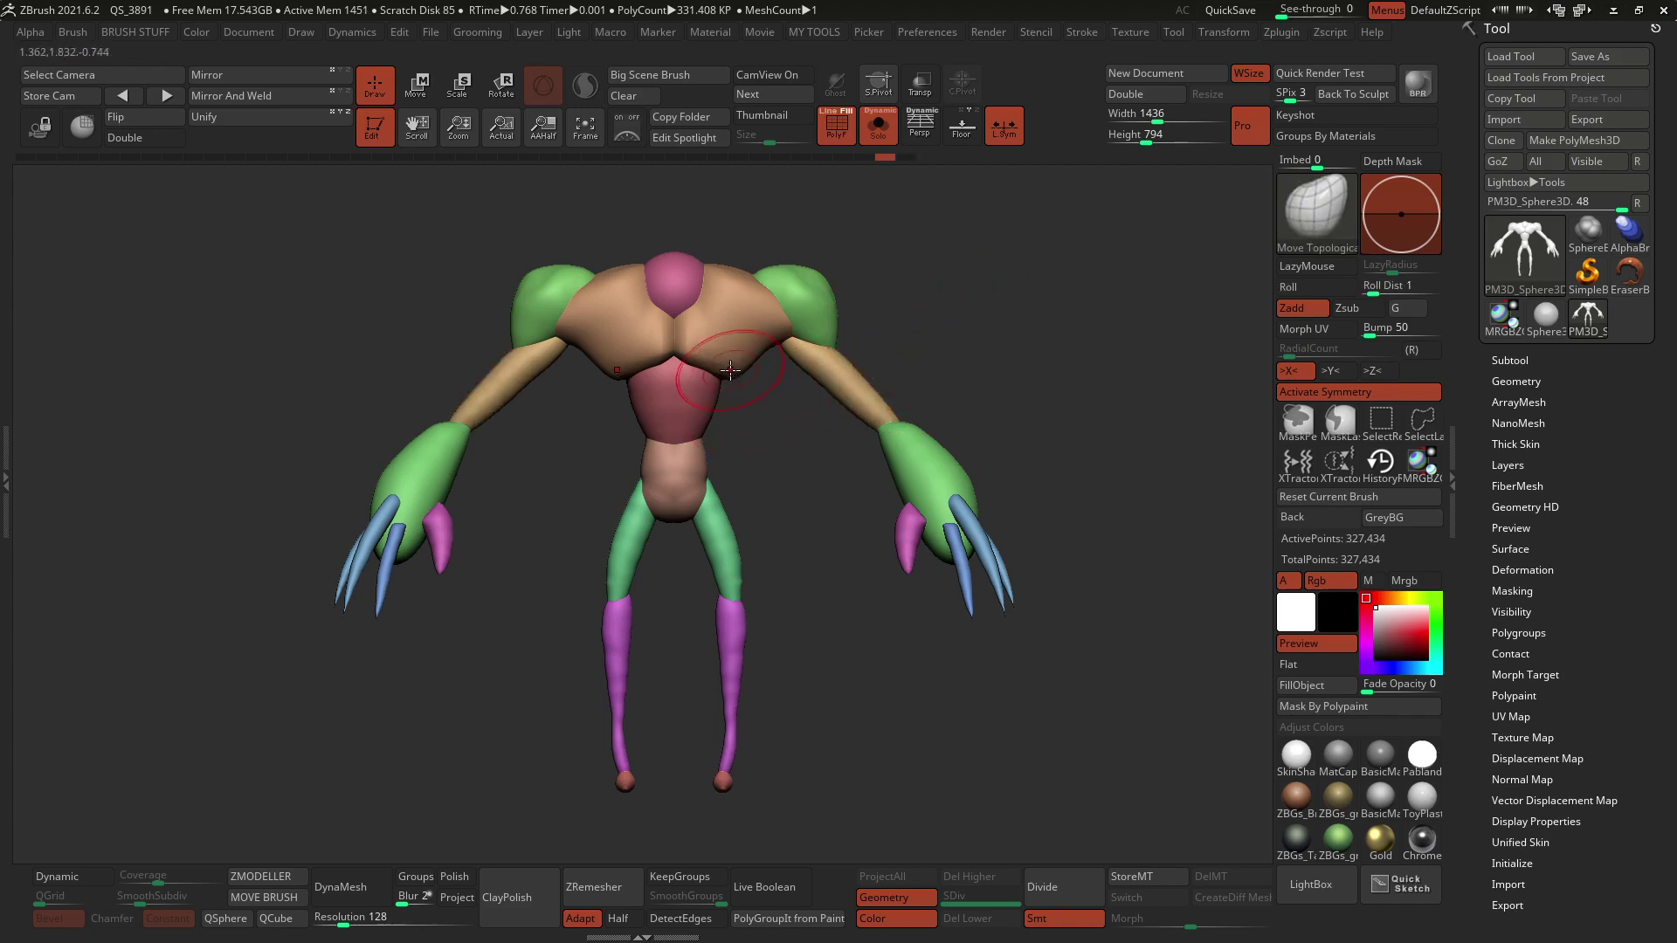
Step: Refine the outlines of the green forearms and the outer chest near the armpits with Move Topological
{"action": "left_click_drag", "start_coordinate": [917, 516], "coordinate": [905, 514]}
{"action": "left_click_drag", "start_coordinate": [852, 516], "coordinate": [934, 529], "text": "alt"}
{"action": "left_click_drag", "start_coordinate": [868, 501], "coordinate": [868, 516], "text": "alt"}
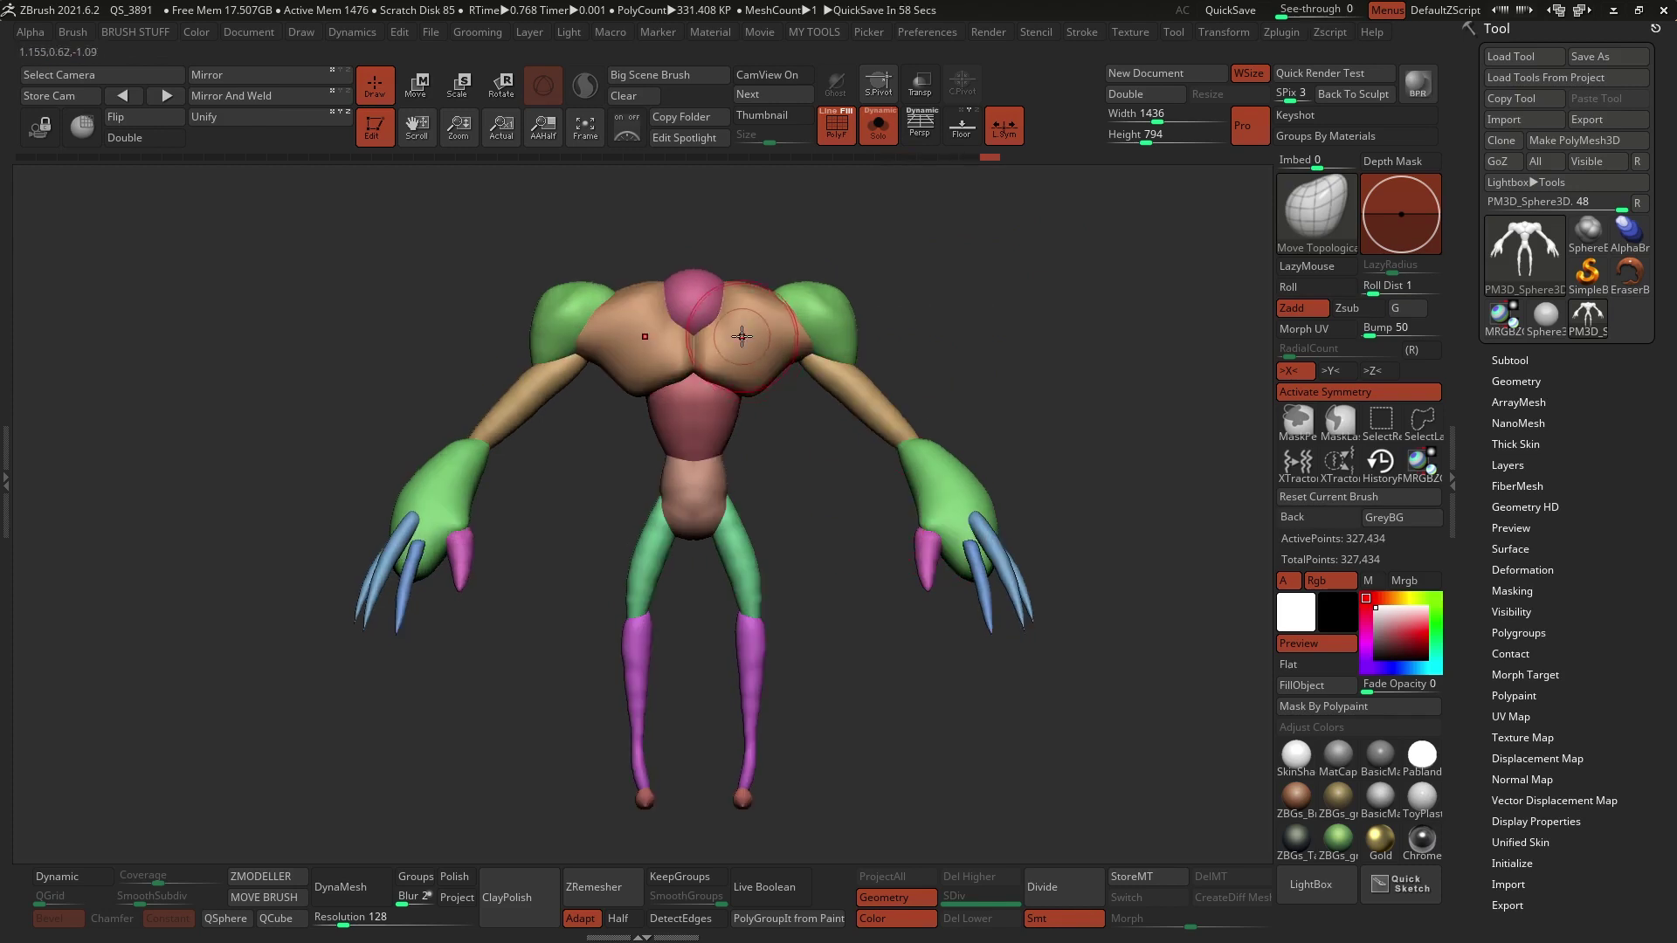
{"action": "right_click_drag", "start_coordinate": [805, 340], "coordinate": [802, 428], "text": "ctrl"}
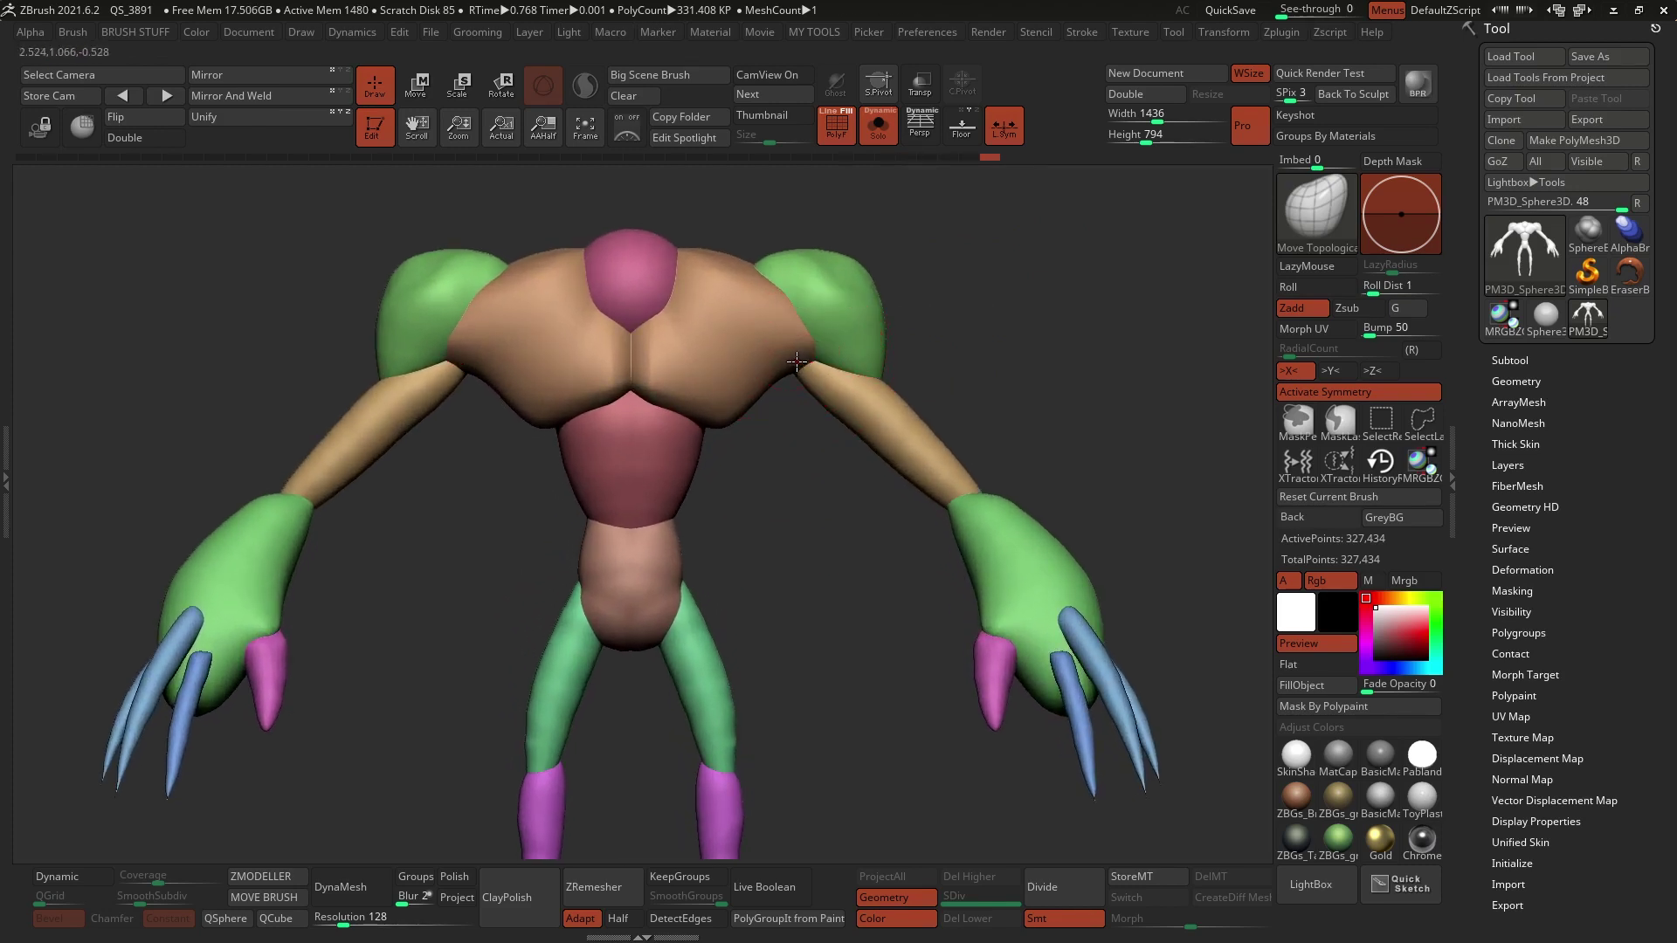
{"action": "mouse_move", "coordinate": [797, 362]}
{"action": "left_mouse_down"}
{"action": "mouse_move", "coordinate": [908, 379]}
{"action": "mouse_move", "coordinate": [812, 374]}
{"action": "left_mouse_up"}
{"action": "mouse_move", "coordinate": [826, 384]}
{"action": "right_mouse_down"}
{"action": "mouse_move", "coordinate": [999, 513]}
{"action": "mouse_move", "coordinate": [961, 412]}
{"action": "mouse_move", "coordinate": [1003, 337]}
{"action": "mouse_move", "coordinate": [1019, 346]}
{"action": "right_mouse_up"}
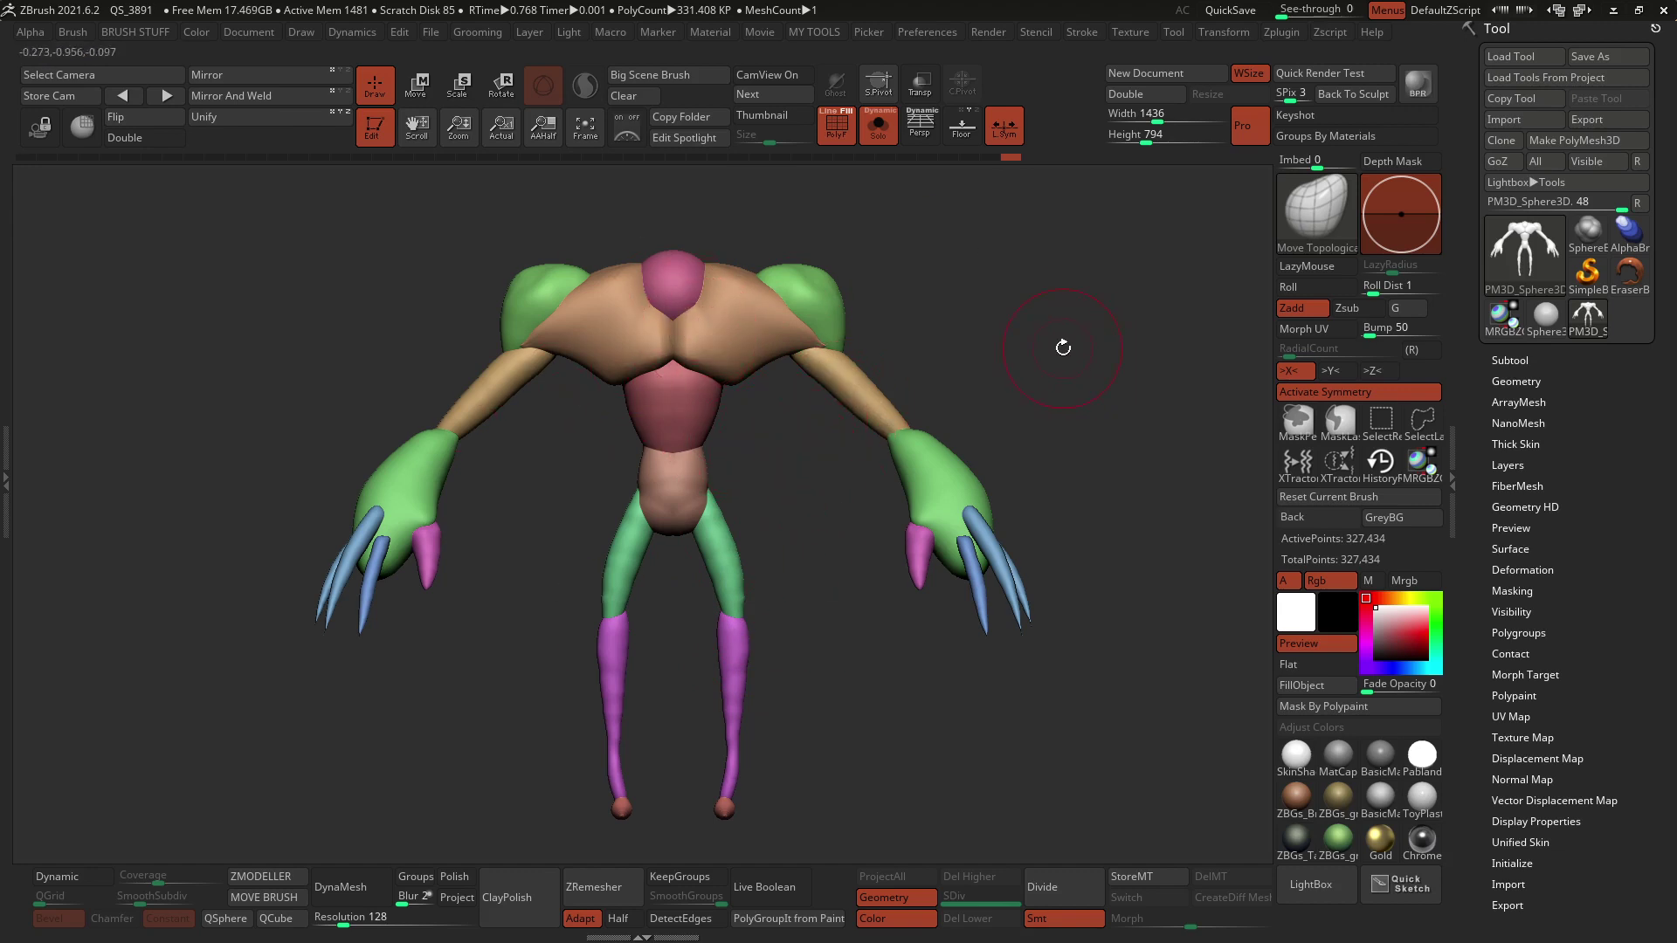
Step: Reshape the head, chest muscles and the upper part of the red abdomen with Move Topological
{"action": "left_click_drag", "start_coordinate": [1063, 348], "coordinate": [1083, 410], "text": "alt"}
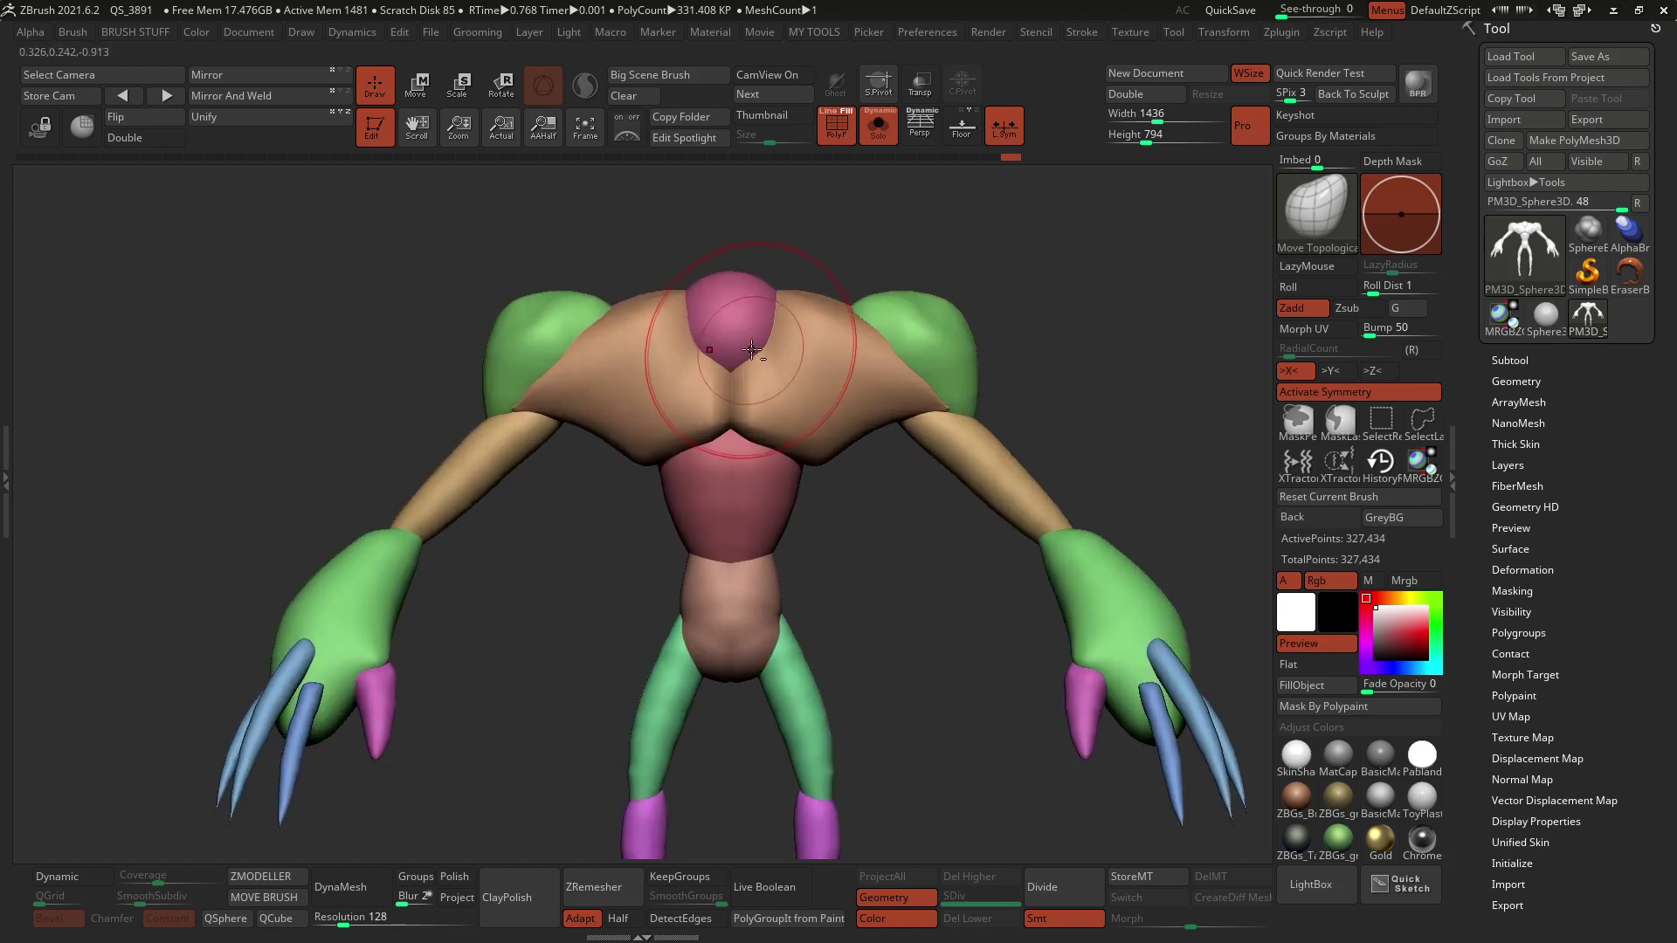
{"action": "left_click_drag", "start_coordinate": [568, 236], "coordinate": [799, 349]}
{"action": "left_click_drag", "start_coordinate": [619, 348], "coordinate": [663, 371]}
{"action": "left_click_drag", "start_coordinate": [812, 366], "coordinate": [821, 379]}
{"action": "left_click_drag", "start_coordinate": [711, 436], "coordinate": [689, 436]}
{"action": "left_click_drag", "start_coordinate": [786, 472], "coordinate": [790, 454]}
{"action": "left_click_drag", "start_coordinate": [494, 419], "coordinate": [490, 453], "text": "alt"}
{"action": "mouse_move", "coordinate": [492, 452]}
{"action": "right_mouse_down"}
{"action": "mouse_move", "coordinate": [524, 486]}
{"action": "mouse_move", "coordinate": [487, 292]}
{"action": "mouse_move", "coordinate": [669, 388]}
{"action": "mouse_move", "coordinate": [489, 393]}
{"action": "mouse_move", "coordinate": [693, 449]}
{"action": "mouse_move", "coordinate": [726, 347]}
{"action": "mouse_move", "coordinate": [841, 316]}
{"action": "mouse_move", "coordinate": [861, 375]}
{"action": "right_mouse_up"}
{"action": "right_click_drag", "start_coordinate": [882, 466], "coordinate": [852, 497]}
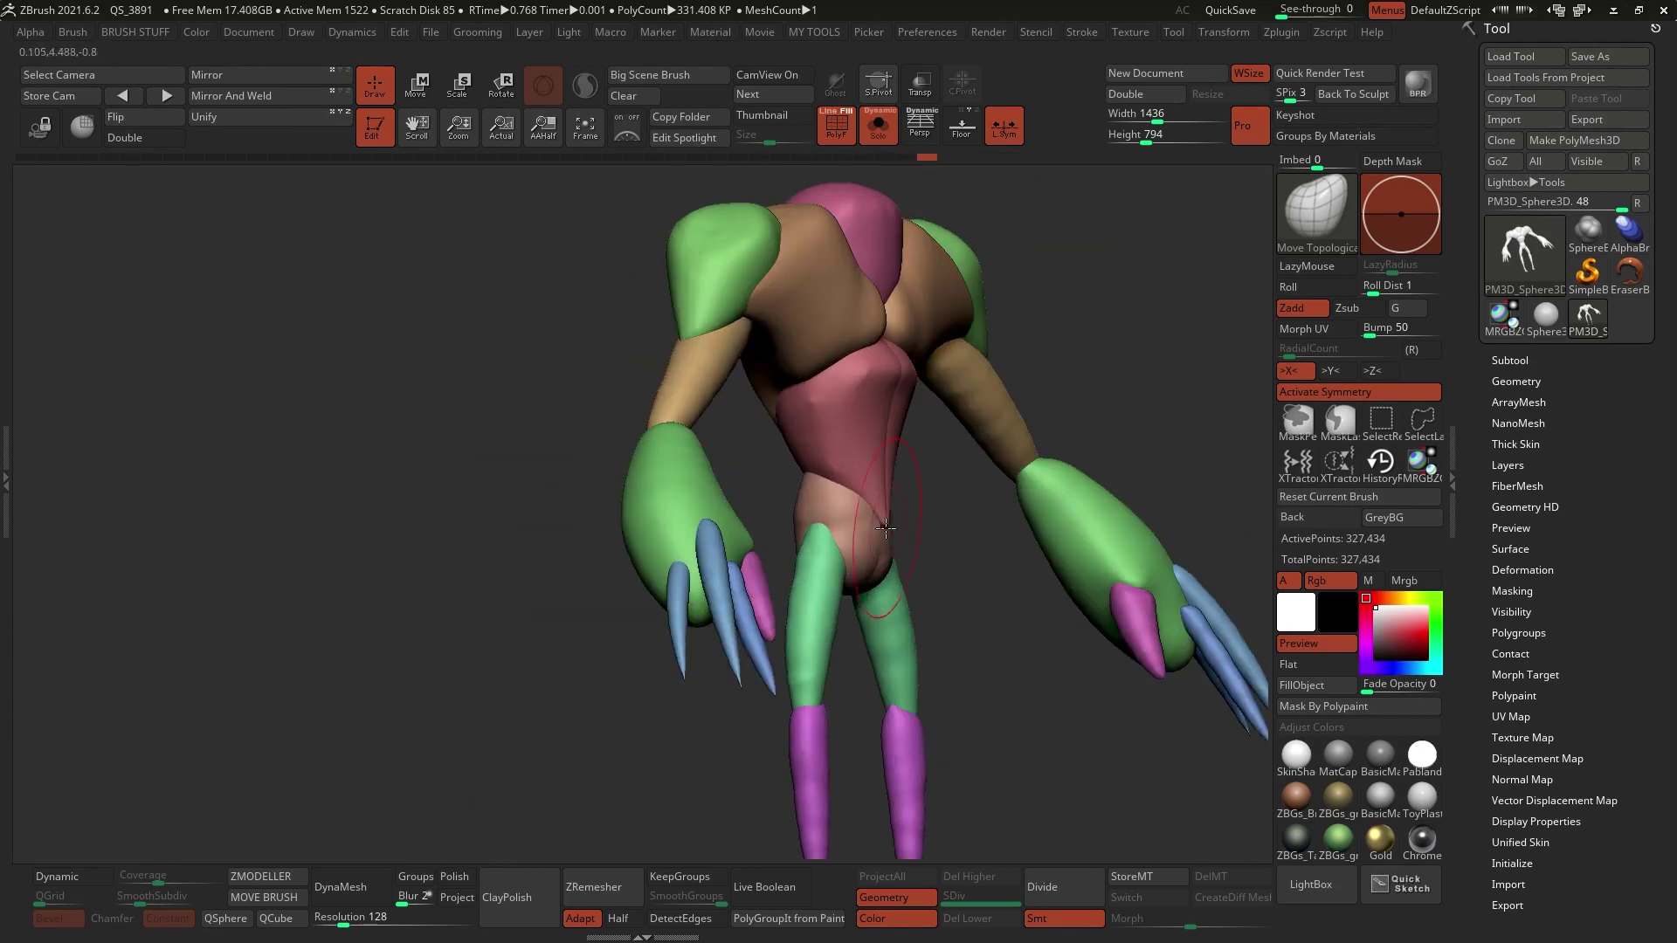
Step: Refine the red abdomen's pointed lower tip over the pelvis and its side contours with Move Topological
{"action": "mouse_move", "coordinate": [861, 510]}
{"action": "left_mouse_down"}
{"action": "mouse_move", "coordinate": [864, 472]}
{"action": "mouse_move", "coordinate": [834, 498]}
{"action": "left_mouse_up"}
{"action": "right_click_drag", "start_coordinate": [834, 498], "coordinate": [777, 392]}
{"action": "mouse_move", "coordinate": [772, 389]}
{"action": "left_mouse_down"}
{"action": "mouse_move", "coordinate": [758, 430]}
{"action": "mouse_move", "coordinate": [773, 415]}
{"action": "left_mouse_up"}
{"action": "mouse_move", "coordinate": [773, 415]}
{"action": "right_mouse_down"}
{"action": "mouse_move", "coordinate": [834, 423]}
{"action": "mouse_move", "coordinate": [756, 458]}
{"action": "right_mouse_up"}
{"action": "left_click_drag", "start_coordinate": [755, 458], "coordinate": [768, 442]}
{"action": "right_click_drag", "start_coordinate": [767, 442], "coordinate": [729, 428]}
{"action": "left_click_drag", "start_coordinate": [729, 428], "coordinate": [734, 408]}
{"action": "right_click_drag", "start_coordinate": [734, 408], "coordinate": [685, 389]}
{"action": "left_click_drag", "start_coordinate": [685, 389], "coordinate": [679, 369]}
{"action": "right_click_drag", "start_coordinate": [679, 369], "coordinate": [778, 416]}
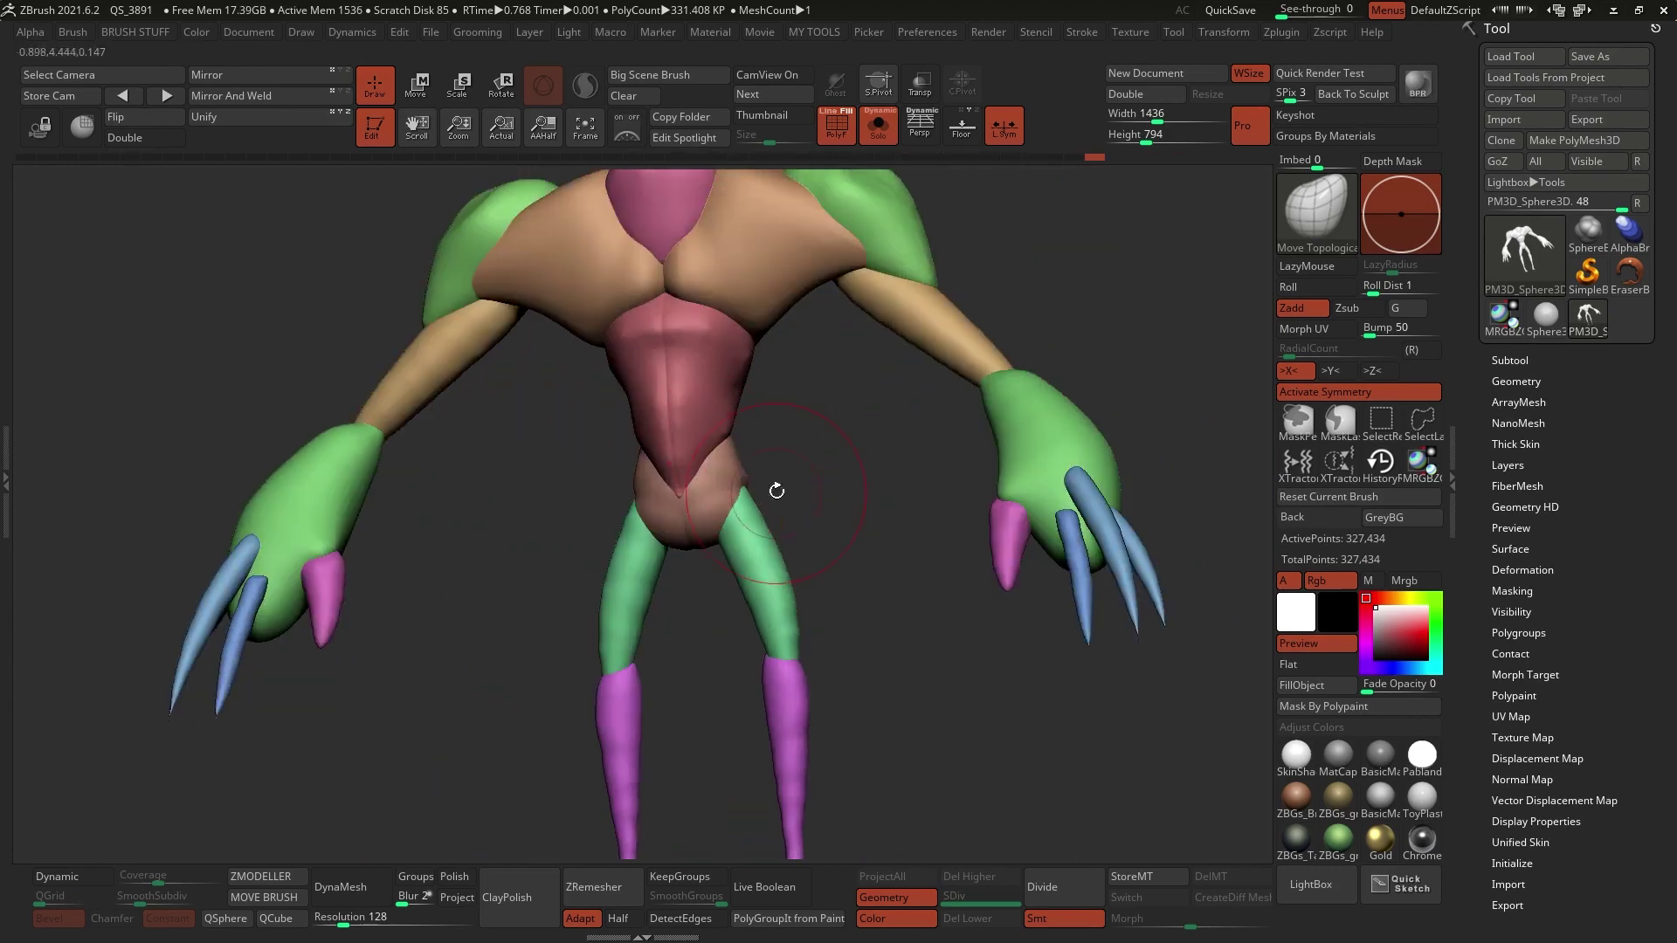
Step: Adjust the outlines of the hips, green thighs and purple lower legs with Move Topological
{"action": "right_click_drag", "start_coordinate": [821, 602], "coordinate": [817, 492], "text": "alt"}
{"action": "left_click_drag", "start_coordinate": [799, 489], "coordinate": [790, 472]}
{"action": "right_click_drag", "start_coordinate": [821, 647], "coordinate": [816, 580], "text": "alt"}
{"action": "left_click_drag", "start_coordinate": [805, 584], "coordinate": [788, 593], "text": "shift"}
{"action": "right_click_drag", "start_coordinate": [690, 611], "coordinate": [790, 625]}
{"action": "mouse_move", "coordinate": [790, 690]}
{"action": "right_mouse_down", "text": "alt"}
{"action": "mouse_move", "coordinate": [782, 576]}
{"action": "mouse_move", "coordinate": [799, 603]}
{"action": "right_mouse_up", "text": "alt"}
{"action": "left_click_drag", "start_coordinate": [799, 596], "coordinate": [782, 573]}
{"action": "left_click_drag", "start_coordinate": [666, 550], "coordinate": [649, 545]}
{"action": "right_click_drag", "start_coordinate": [649, 545], "coordinate": [745, 568]}
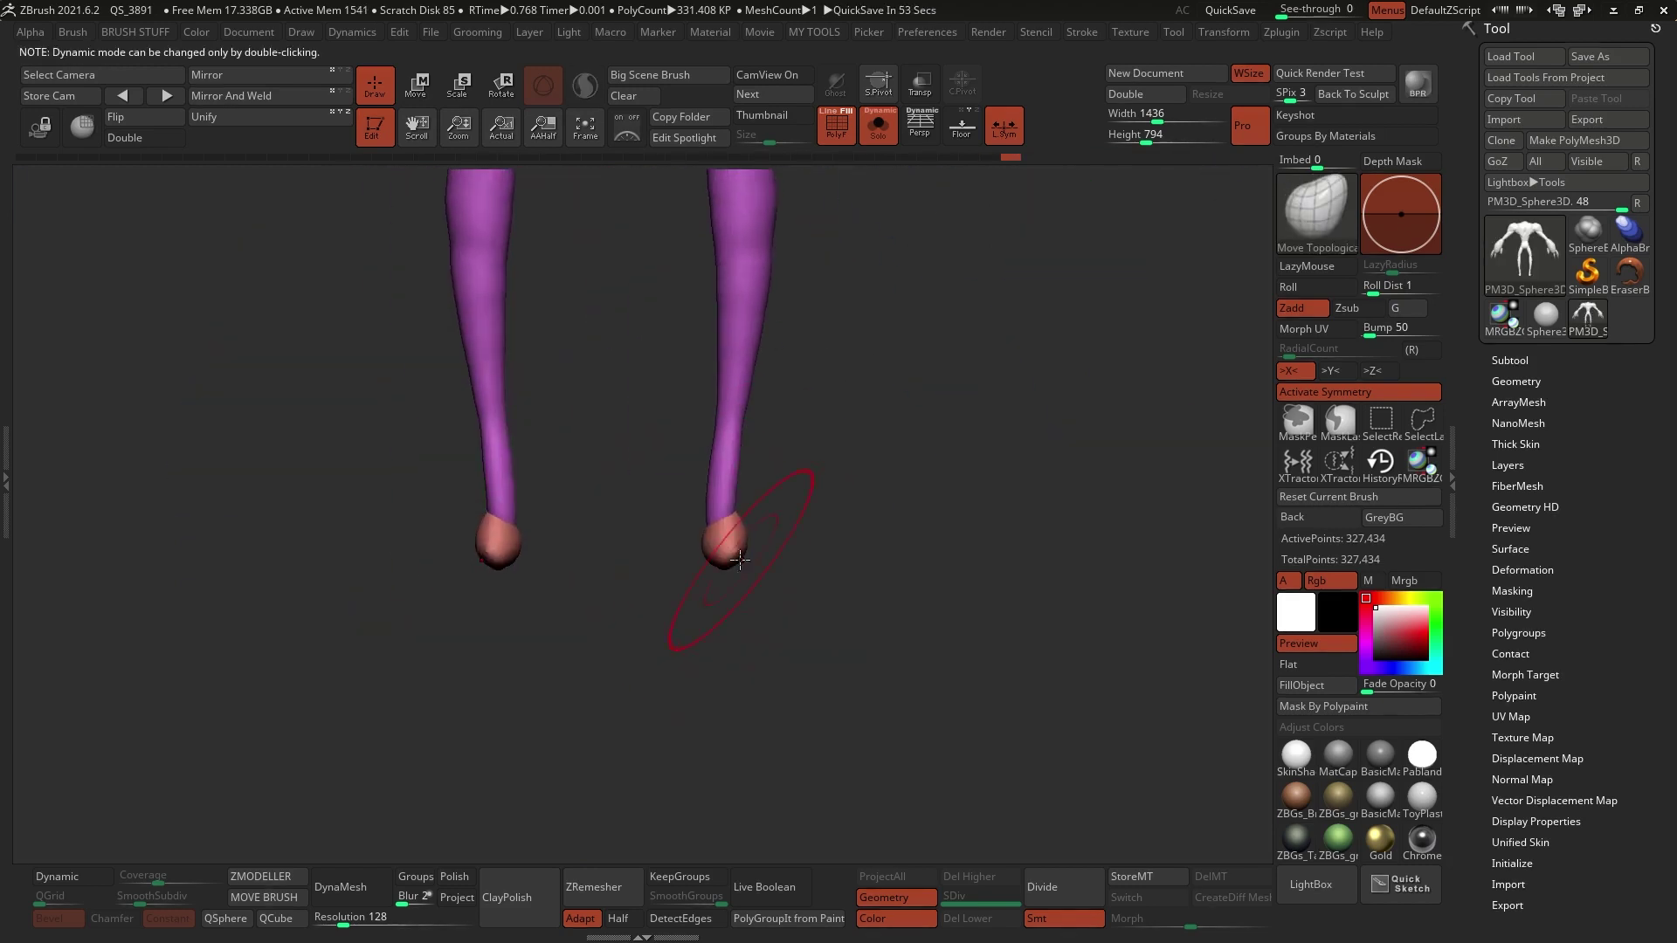
Step: Shape the feet, ankles and shins with Move Topological from the front and the side
{"action": "left_click_drag", "start_coordinate": [744, 568], "coordinate": [734, 546]}
{"action": "left_click_drag", "start_coordinate": [736, 496], "coordinate": [730, 479]}
{"action": "right_click_drag", "start_coordinate": [730, 489], "coordinate": [730, 617], "text": "alt"}
{"action": "right_click_drag", "start_coordinate": [646, 419], "coordinate": [734, 410]}
{"action": "left_click_drag", "start_coordinate": [773, 358], "coordinate": [753, 347]}
{"action": "right_click_drag", "start_coordinate": [709, 401], "coordinate": [777, 406], "text": "shift"}
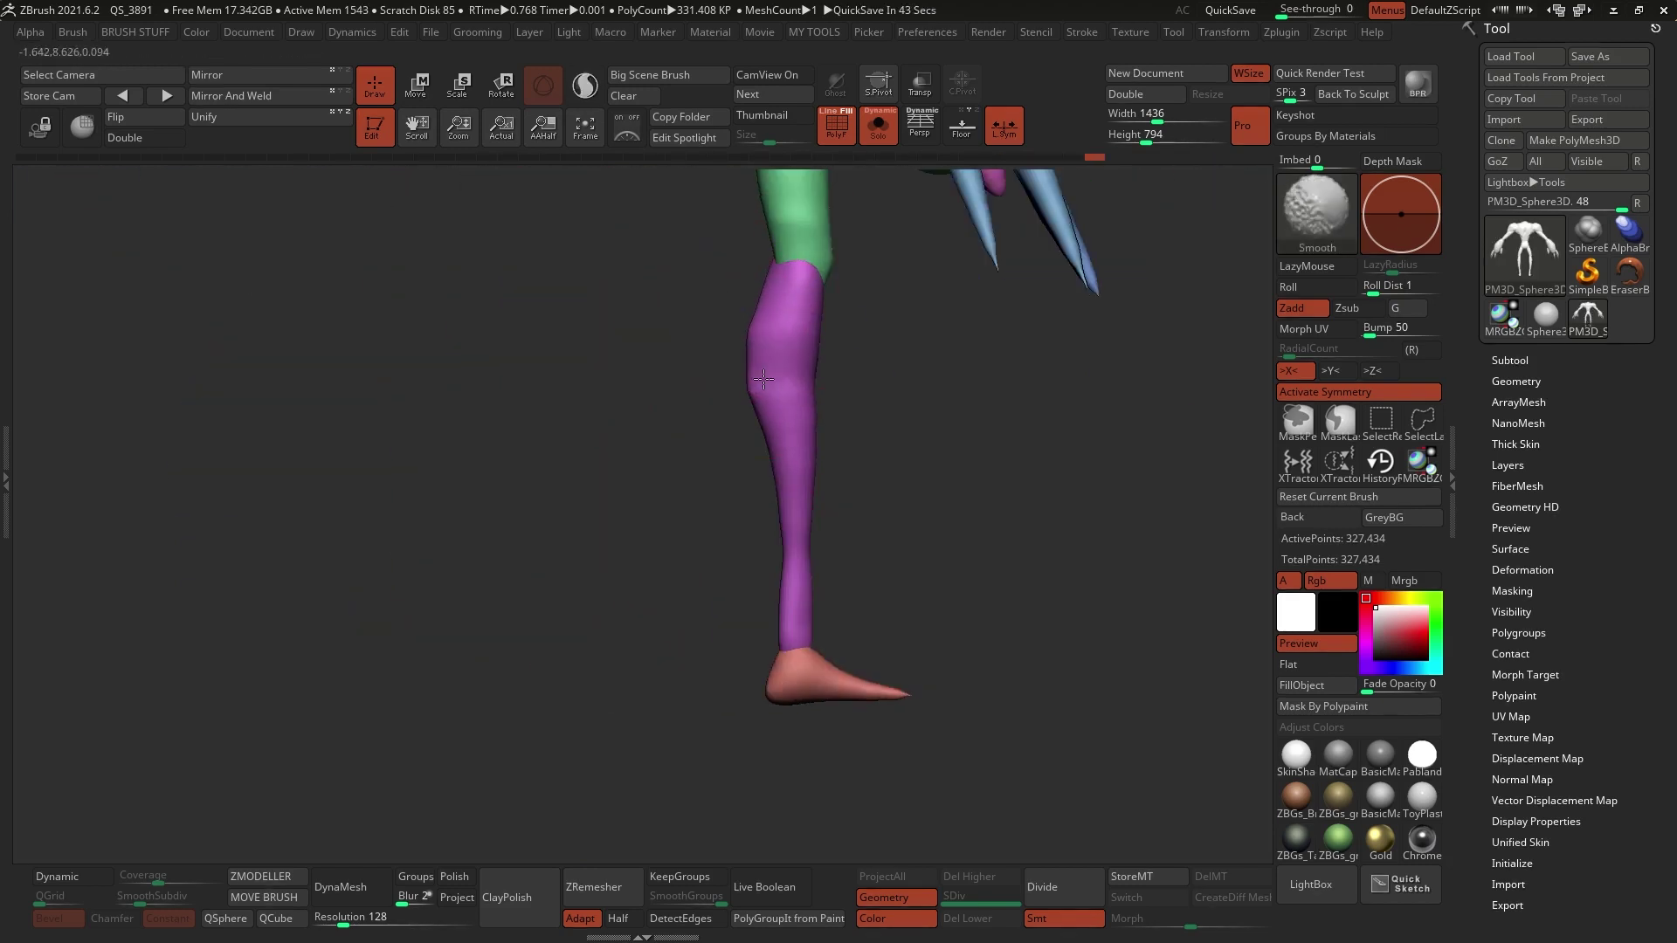
{"action": "left_click_drag", "start_coordinate": [810, 515], "coordinate": [795, 490]}
{"action": "left_click_drag", "start_coordinate": [802, 375], "coordinate": [814, 373]}
Step: Refine the knee area and upper calves with Move Topological from several angles
{"action": "mouse_move", "coordinate": [825, 253]}
{"action": "right_mouse_down", "text": "ctrl"}
{"action": "mouse_move", "coordinate": [825, 281]}
{"action": "mouse_move", "coordinate": [733, 288]}
{"action": "right_mouse_up", "text": "ctrl"}
{"action": "left_click_drag", "start_coordinate": [795, 371], "coordinate": [810, 350]}
{"action": "right_click_drag", "start_coordinate": [810, 332], "coordinate": [810, 472], "text": "alt"}
{"action": "right_click_drag", "start_coordinate": [810, 472], "coordinate": [777, 385], "text": "ctrl"}
{"action": "left_click_drag", "start_coordinate": [769, 375], "coordinate": [781, 362]}
{"action": "mouse_move", "coordinate": [768, 288]}
{"action": "right_mouse_down", "text": "ctrl"}
{"action": "mouse_move", "coordinate": [768, 334]}
{"action": "mouse_move", "coordinate": [616, 434]}
{"action": "mouse_move", "coordinate": [580, 430]}
{"action": "mouse_move", "coordinate": [612, 445]}
{"action": "mouse_move", "coordinate": [663, 585]}
{"action": "mouse_move", "coordinate": [1040, 326]}
{"action": "mouse_move", "coordinate": [879, 385]}
{"action": "mouse_move", "coordinate": [895, 463]}
{"action": "mouse_move", "coordinate": [711, 404]}
{"action": "mouse_move", "coordinate": [853, 468]}
{"action": "mouse_move", "coordinate": [786, 449]}
{"action": "mouse_move", "coordinate": [664, 493]}
{"action": "mouse_move", "coordinate": [756, 524]}
{"action": "mouse_move", "coordinate": [614, 472]}
{"action": "mouse_move", "coordinate": [593, 327]}
{"action": "mouse_move", "coordinate": [748, 562]}
{"action": "mouse_move", "coordinate": [834, 426]}
{"action": "mouse_move", "coordinate": [725, 489]}
{"action": "mouse_move", "coordinate": [749, 542]}
{"action": "mouse_move", "coordinate": [939, 375]}
{"action": "mouse_move", "coordinate": [734, 460]}
{"action": "mouse_move", "coordinate": [835, 391]}
{"action": "mouse_move", "coordinate": [785, 332]}
{"action": "mouse_move", "coordinate": [941, 397]}
{"action": "mouse_move", "coordinate": [730, 275]}
{"action": "mouse_move", "coordinate": [951, 355]}
{"action": "mouse_move", "coordinate": [889, 399]}
{"action": "right_mouse_up", "text": "ctrl"}
{"action": "left_click_drag", "start_coordinate": [878, 398], "coordinate": [815, 438], "text": "shift"}
{"action": "mouse_move", "coordinate": [816, 438]}
{"action": "right_mouse_down"}
{"action": "mouse_move", "coordinate": [736, 492]}
{"action": "mouse_move", "coordinate": [827, 437]}
{"action": "mouse_move", "coordinate": [768, 599]}
{"action": "mouse_move", "coordinate": [741, 583]}
{"action": "right_mouse_up"}
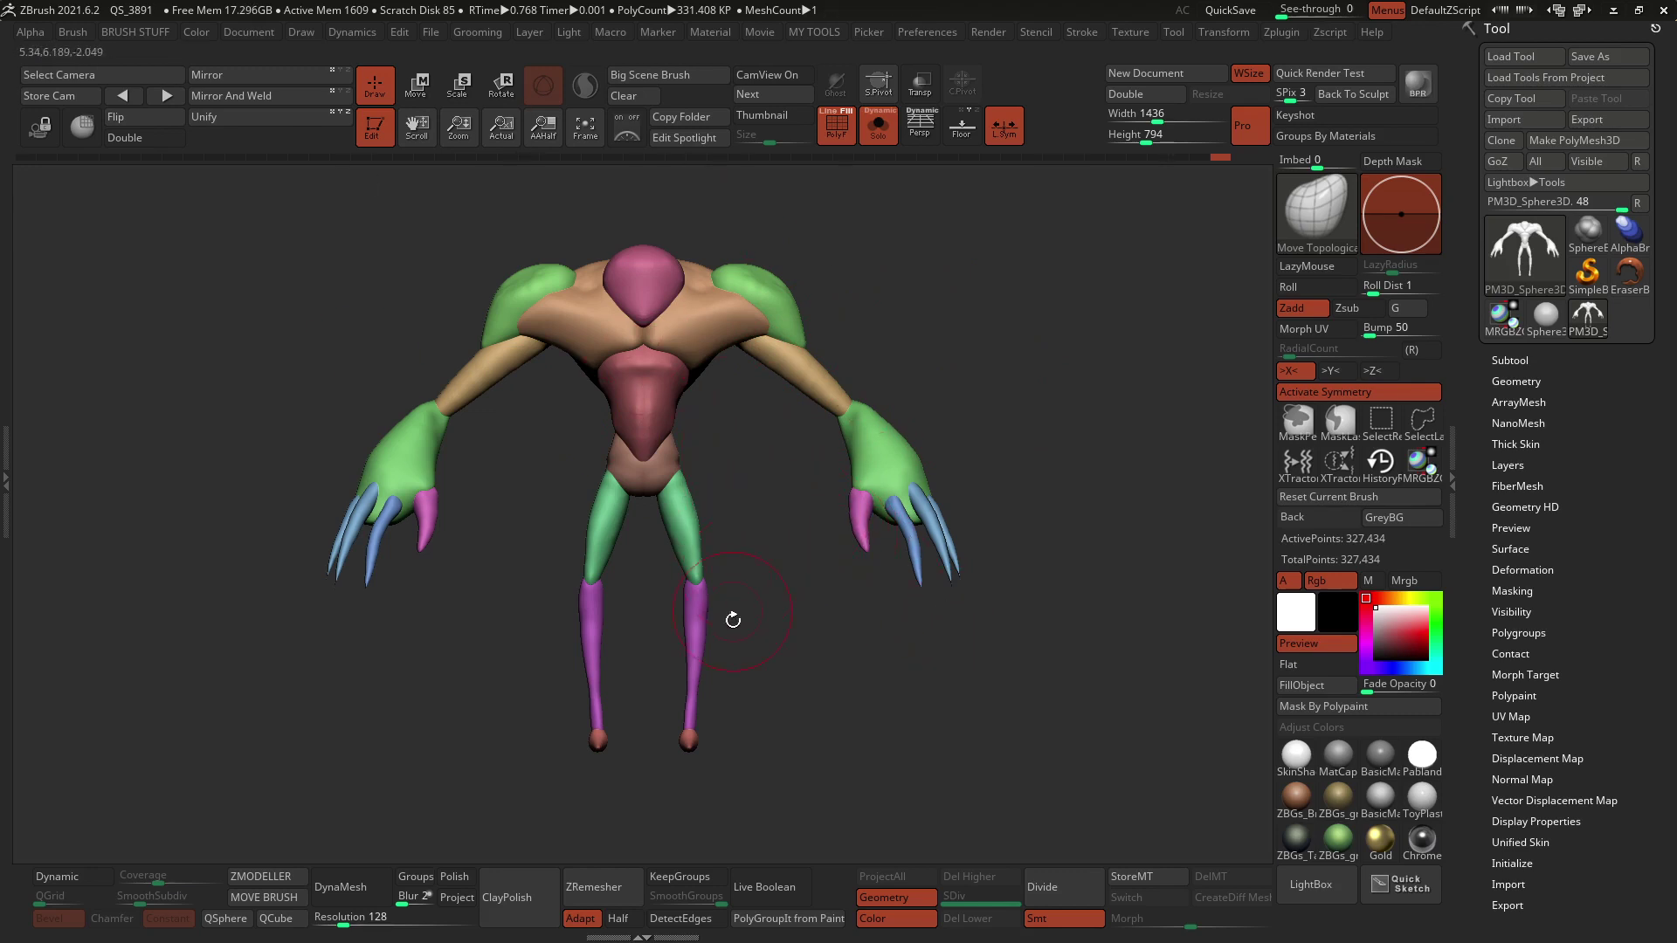
Step: Choose the Inflat brush and thicken the lower legs and feet
{"action": "left_click_drag", "start_coordinate": [592, 774], "coordinate": [706, 685], "text": "alt"}
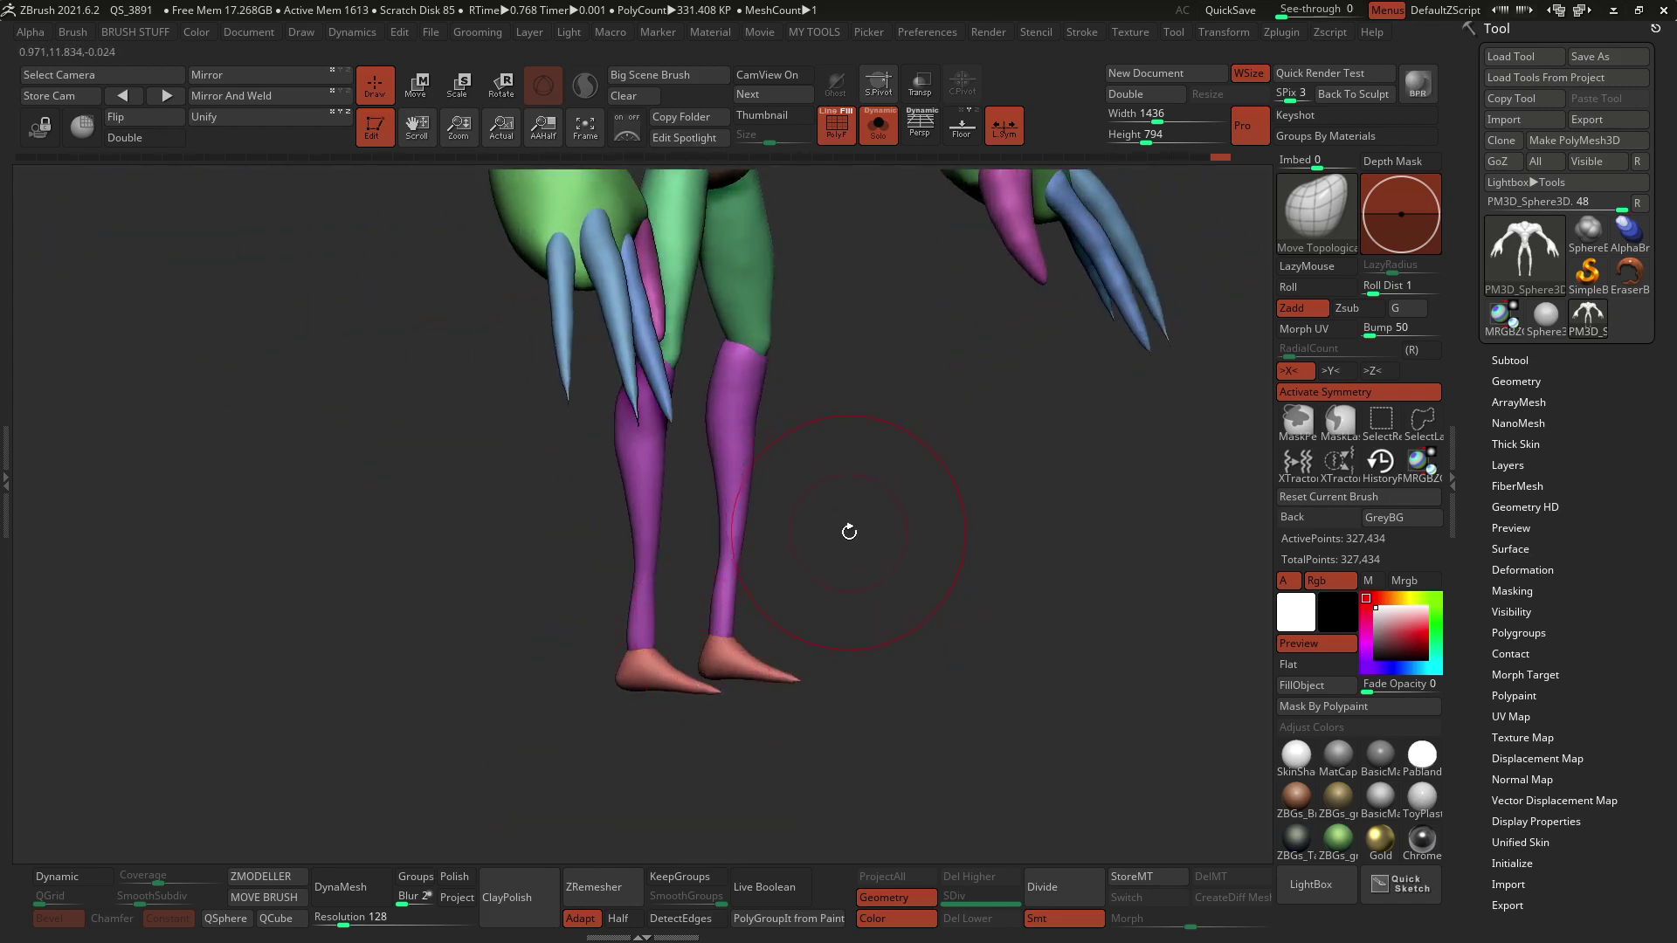
{"action": "key", "text": "b"}
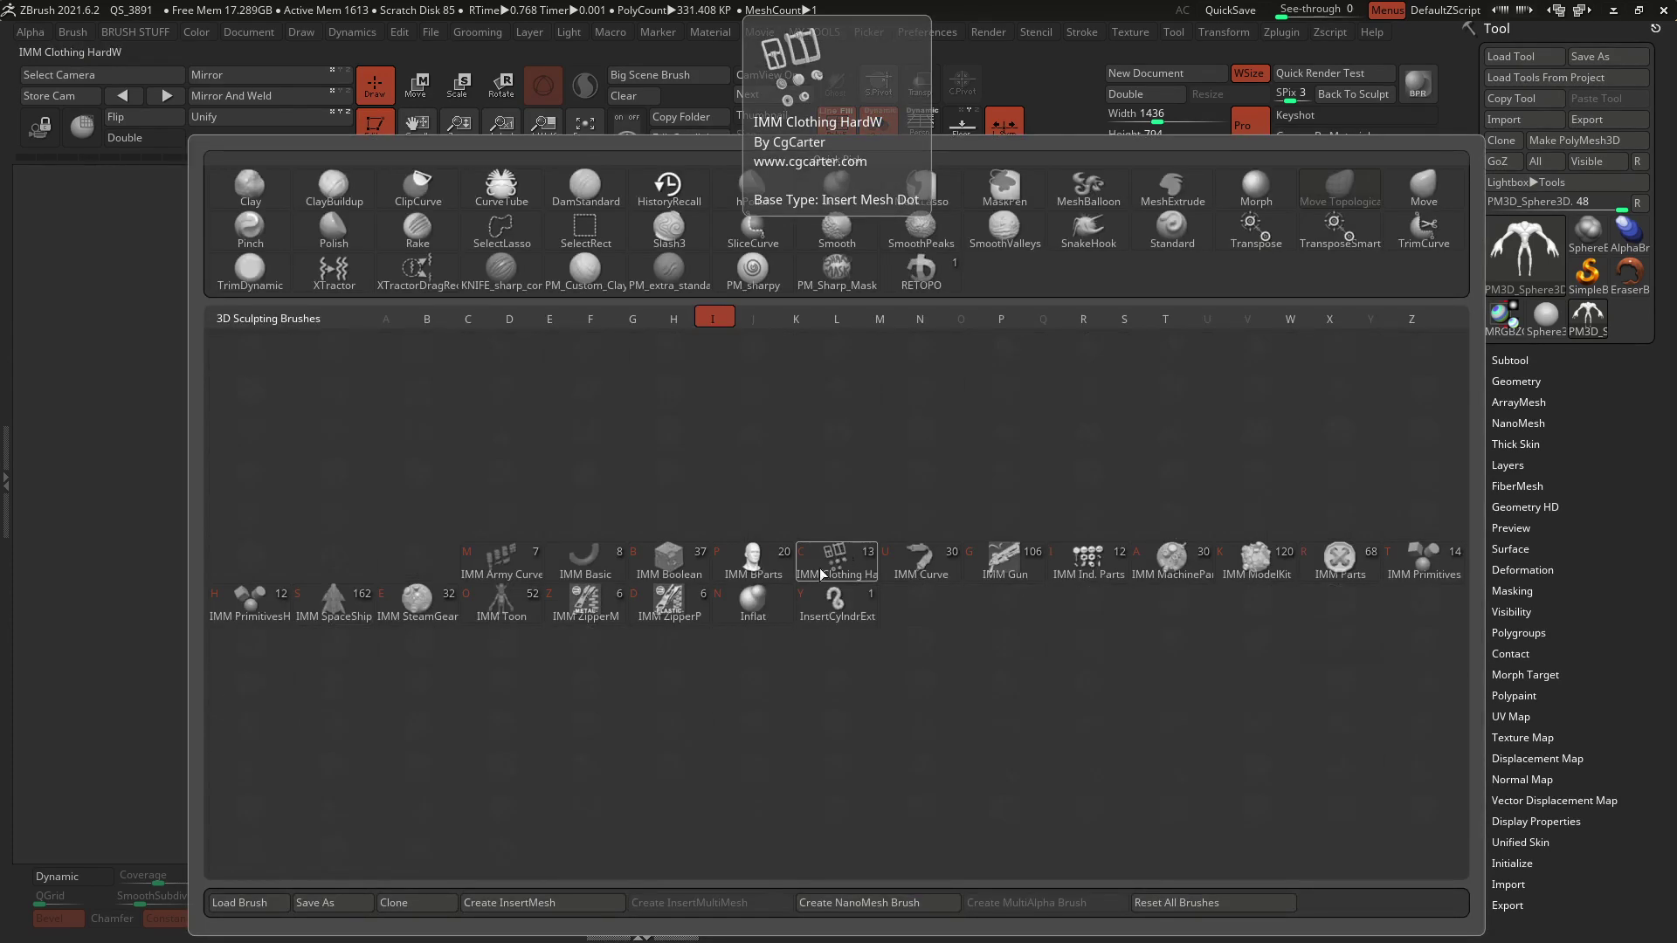
{"action": "left_click", "coordinate": [756, 604]}
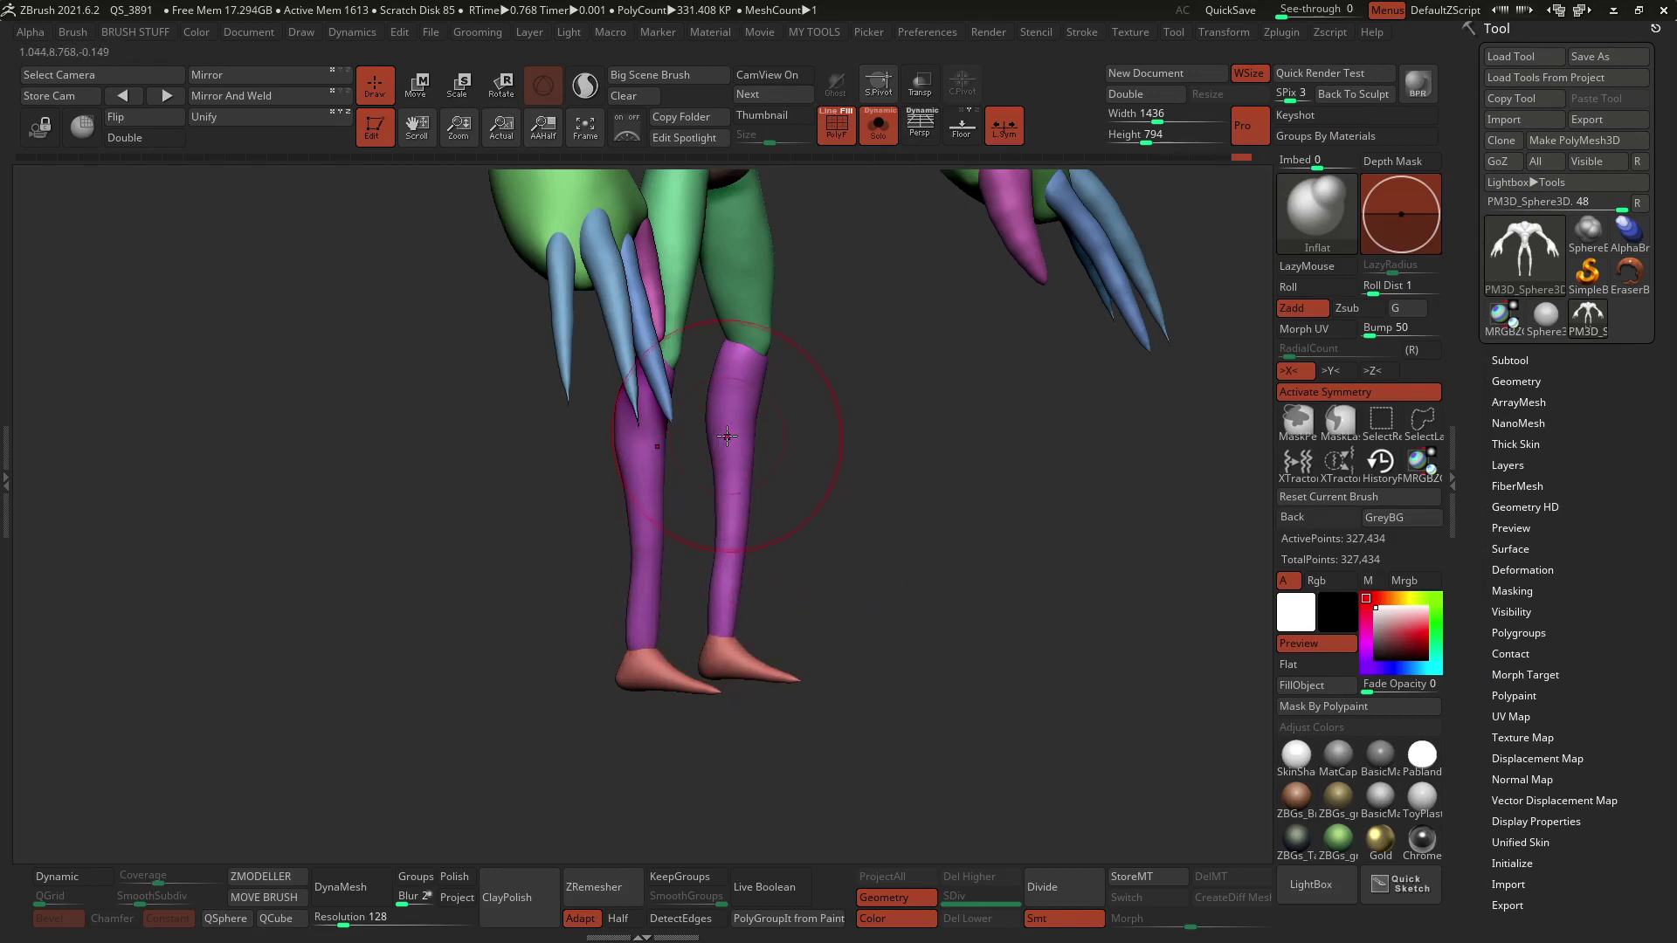
{"action": "left_click_drag", "start_coordinate": [747, 672], "coordinate": [800, 677]}
{"action": "left_click_drag", "start_coordinate": [684, 667], "coordinate": [636, 661]}
{"action": "left_click_drag", "start_coordinate": [819, 472], "coordinate": [580, 437]}
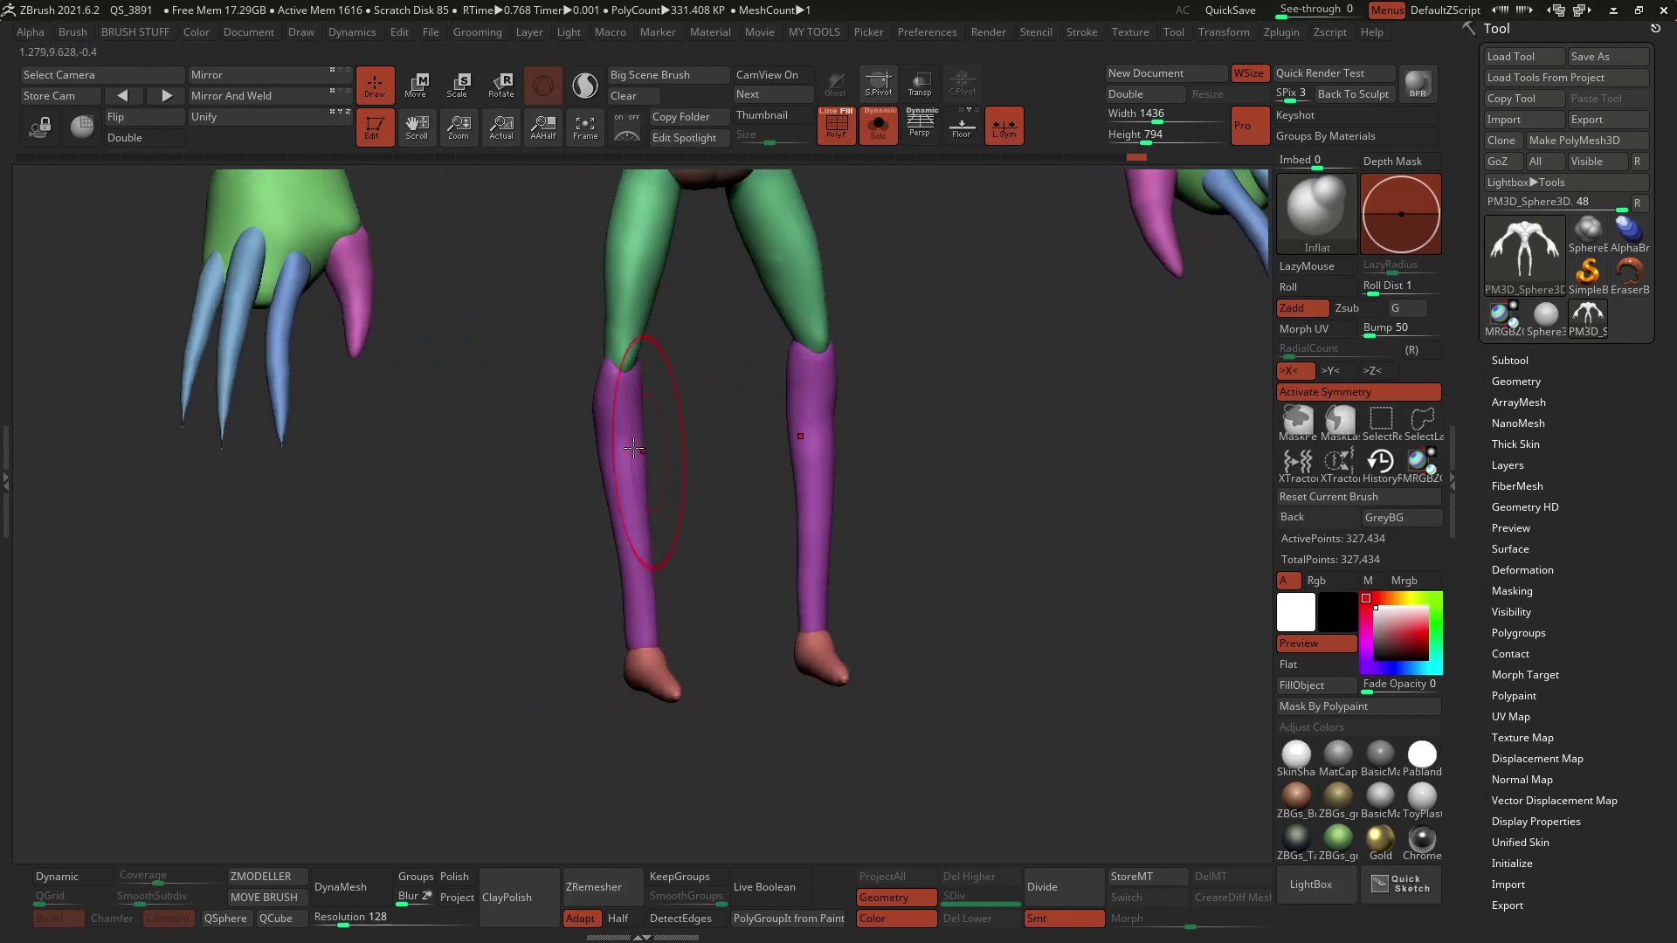
Step: Smooth the tips of the blue claw fingers and thicken the fingers with the Inflat brush
{"action": "key", "text": "shift"}
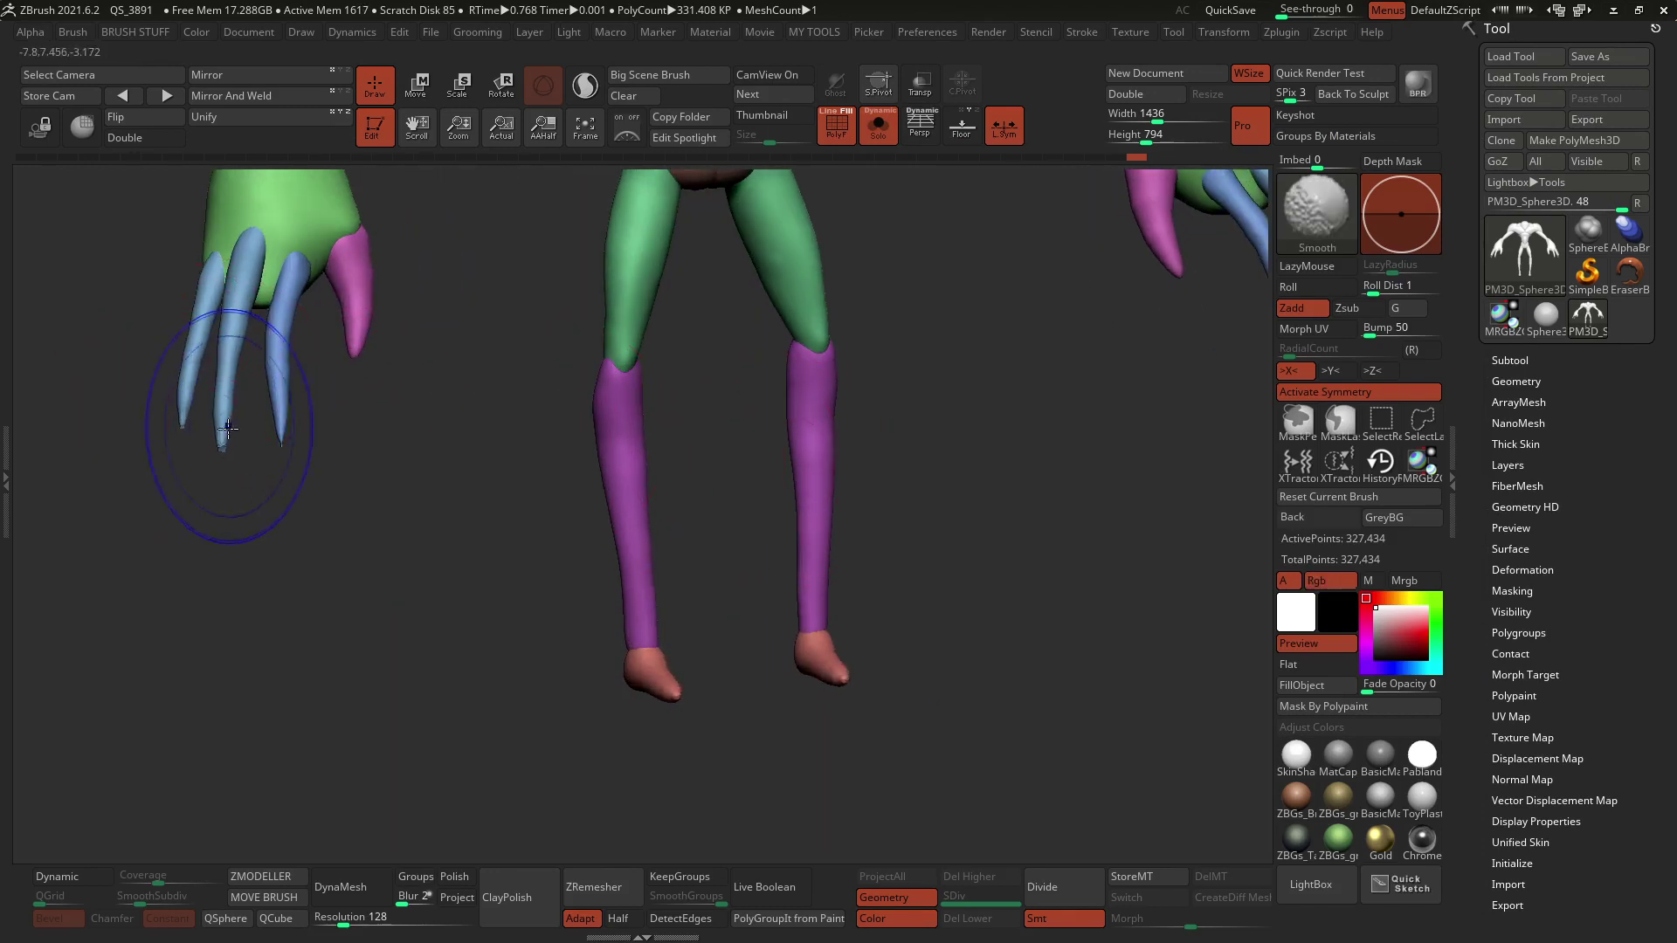
{"action": "left_click_drag", "start_coordinate": [278, 401], "coordinate": [281, 435]}
{"action": "key", "text": "shift"}
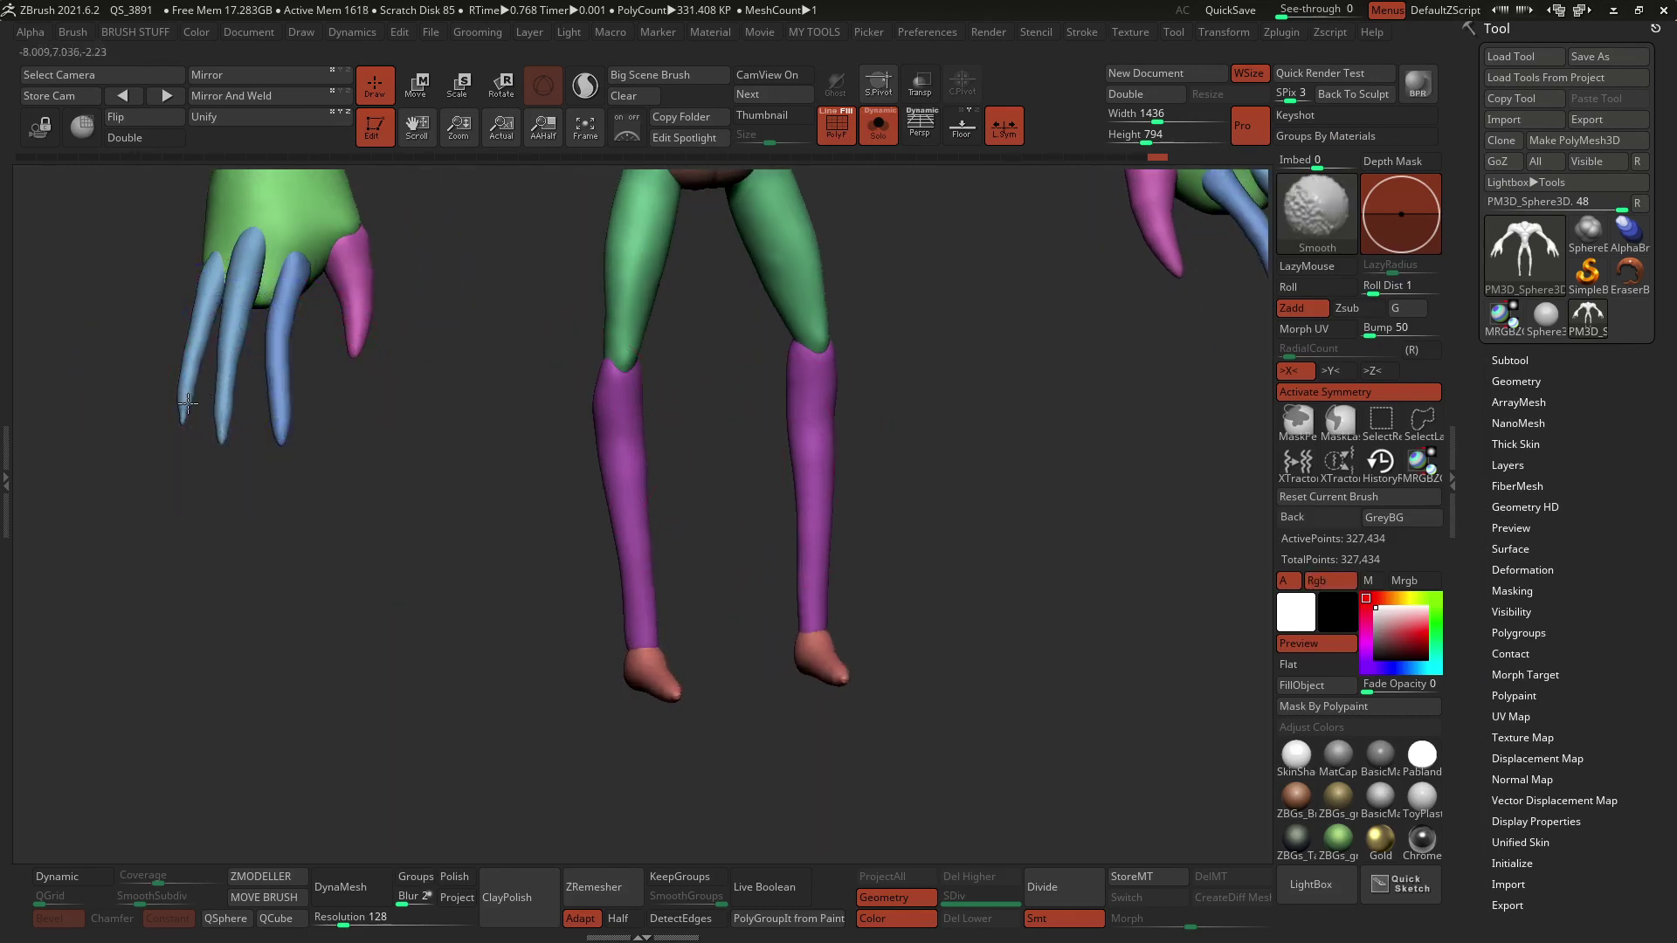
{"action": "mouse_move", "coordinate": [225, 310]}
{"action": "left_mouse_down"}
{"action": "mouse_move", "coordinate": [236, 288]}
{"action": "mouse_move", "coordinate": [285, 279]}
{"action": "left_mouse_up"}
{"action": "key", "text": "shift"}
{"action": "left_click_drag", "start_coordinate": [396, 337], "coordinate": [509, 375]}
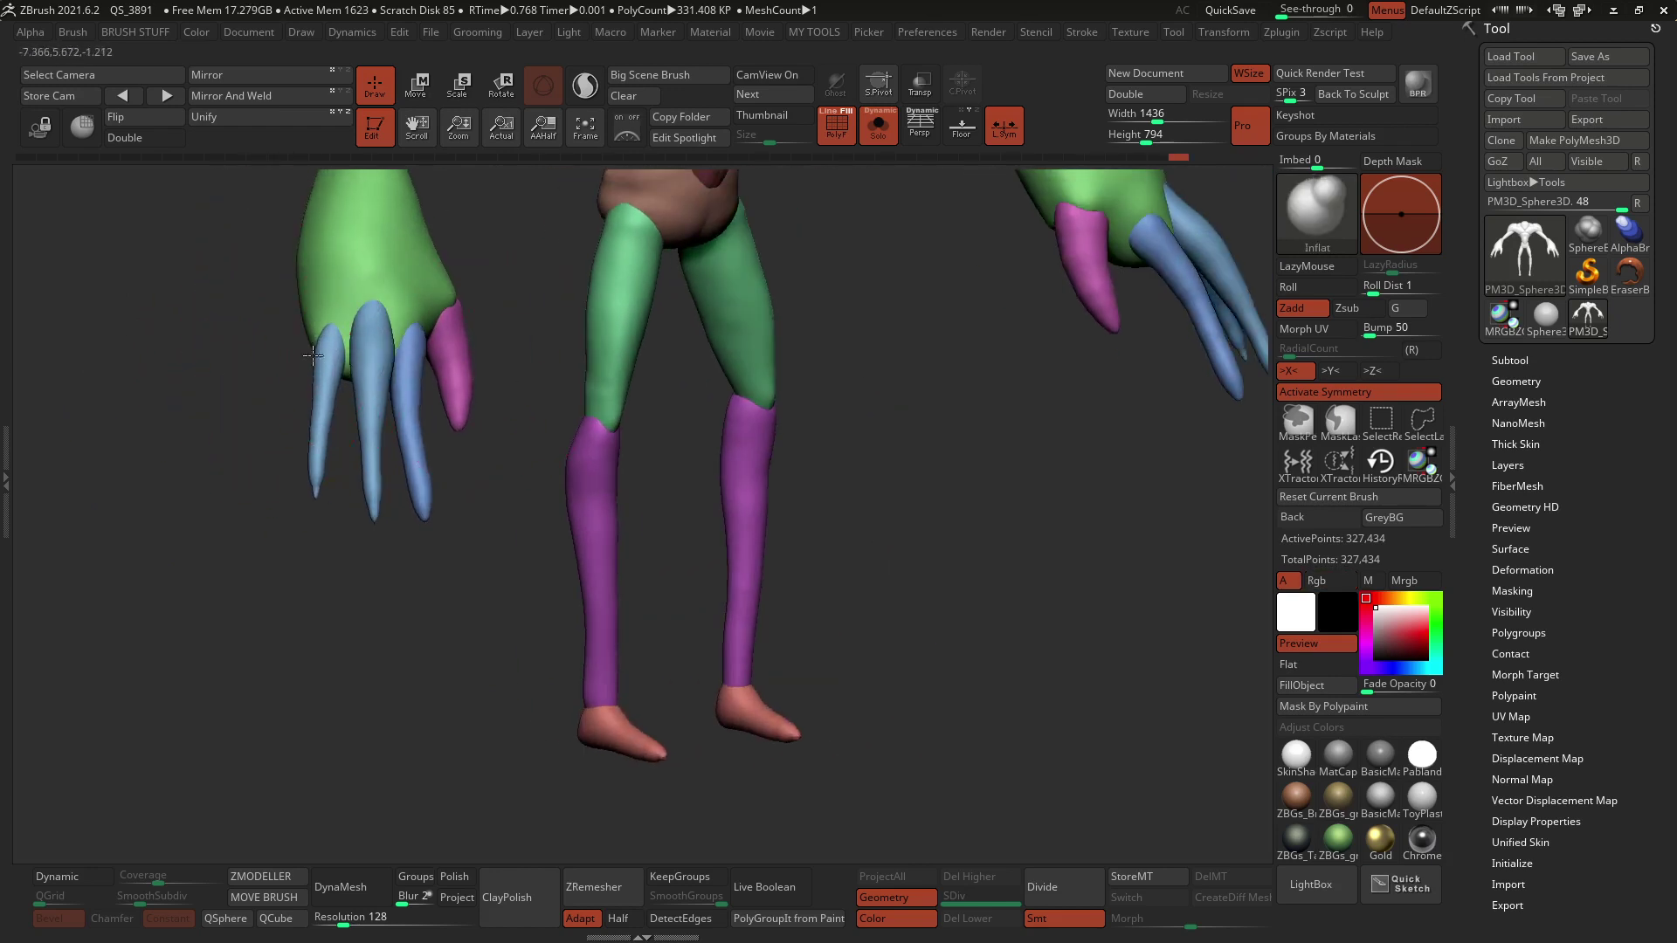
{"action": "mouse_move", "coordinate": [316, 494]}
{"action": "left_mouse_down"}
{"action": "mouse_move", "coordinate": [323, 385]}
{"action": "mouse_move", "coordinate": [312, 488]}
{"action": "mouse_move", "coordinate": [318, 436]}
{"action": "left_mouse_up"}
{"action": "mouse_move", "coordinate": [484, 414]}
{"action": "left_mouse_down", "text": "alt"}
{"action": "mouse_move", "coordinate": [850, 393]}
{"action": "mouse_move", "coordinate": [778, 509]}
{"action": "mouse_move", "coordinate": [825, 617]}
{"action": "mouse_move", "coordinate": [882, 615]}
{"action": "left_mouse_up", "text": "alt"}
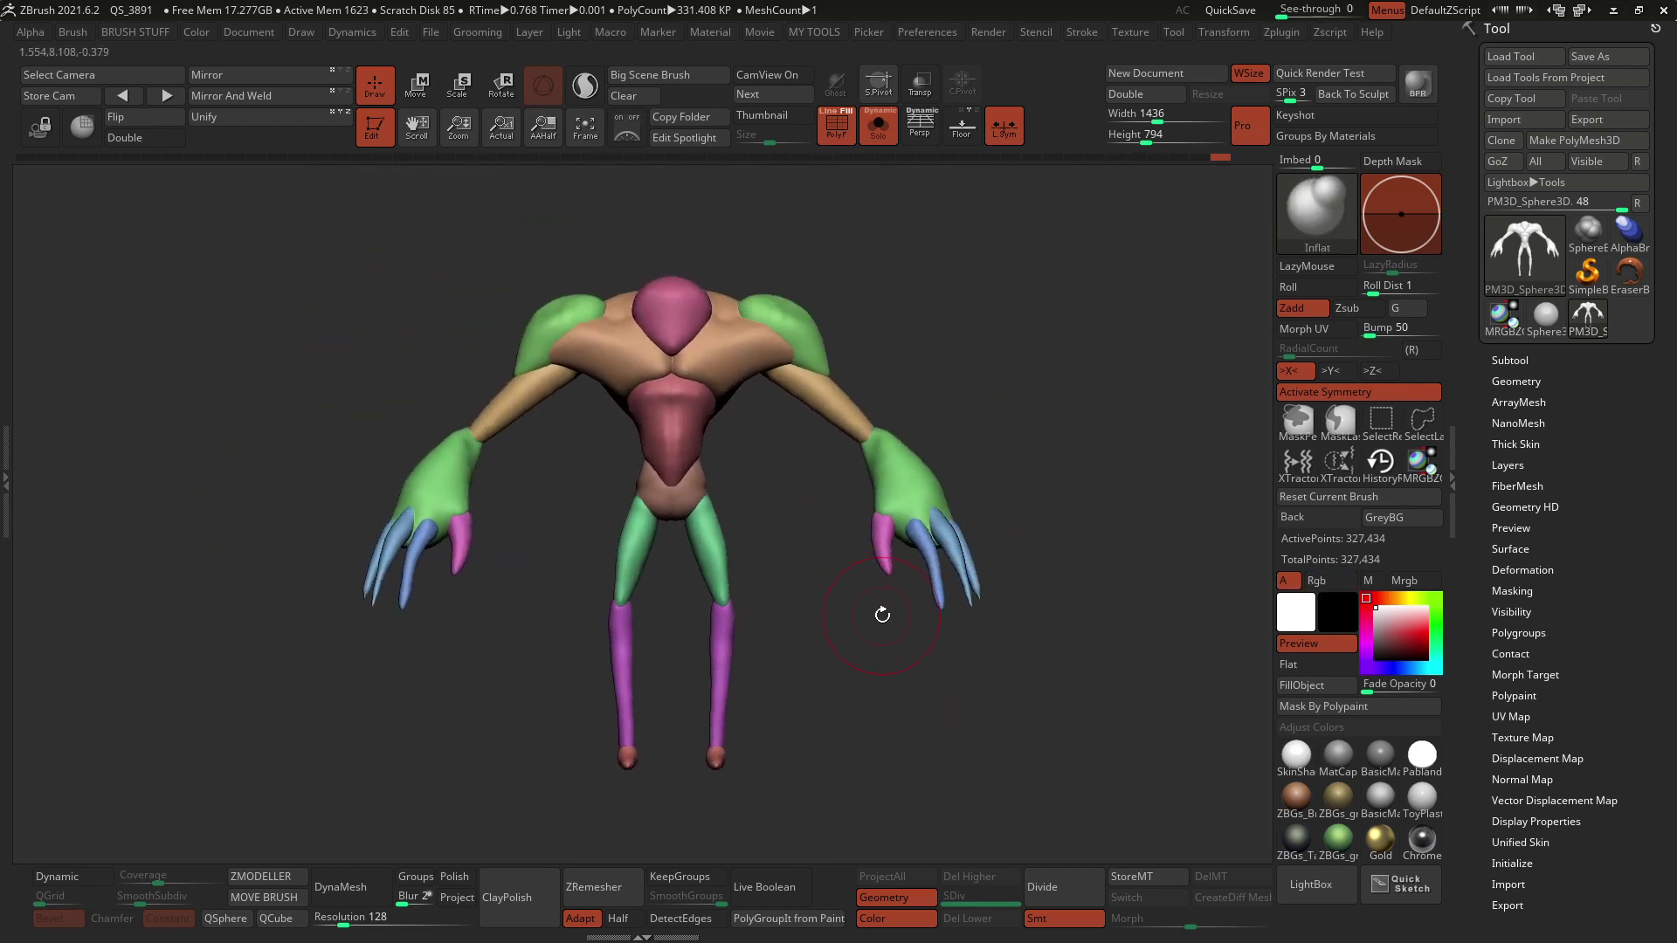
{"action": "left_click_drag", "start_coordinate": [1112, 512], "coordinate": [1015, 439]}
{"action": "left_click_drag", "start_coordinate": [805, 528], "coordinate": [802, 491]}
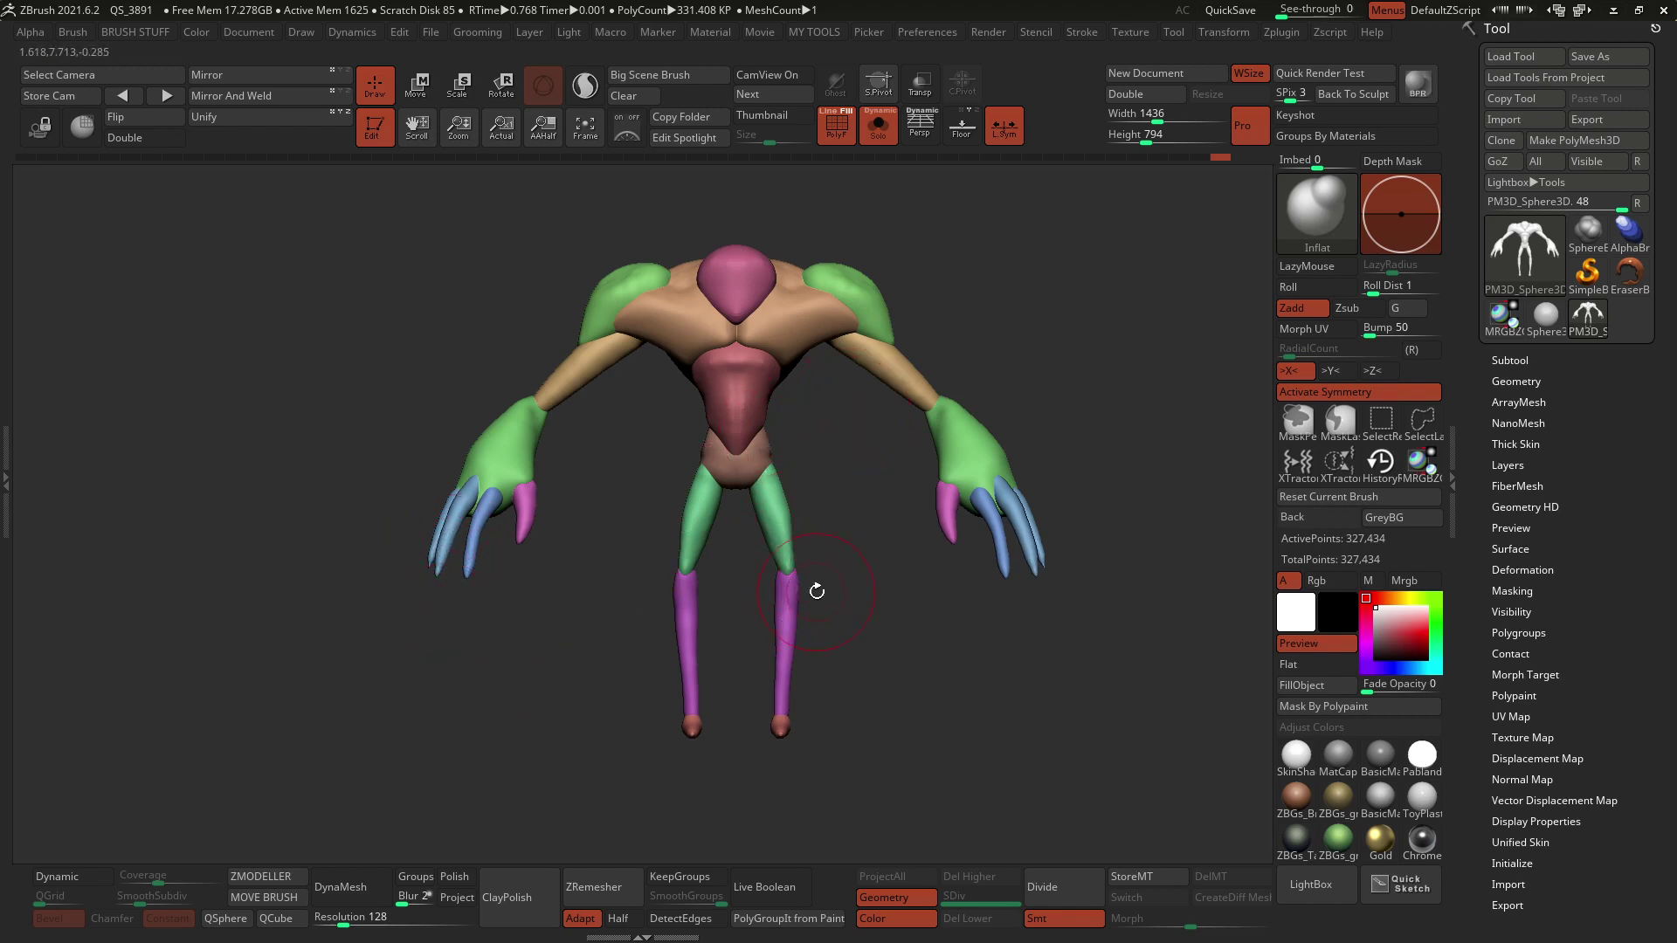
Step: Switch to the Move brush, adjust its draw size and pull the knees and upper lower legs slightly inward
{"action": "key", "text": "b"}
{"action": "key", "text": "m"}
{"action": "key", "text": "v"}
{"action": "key", "text": "space"}
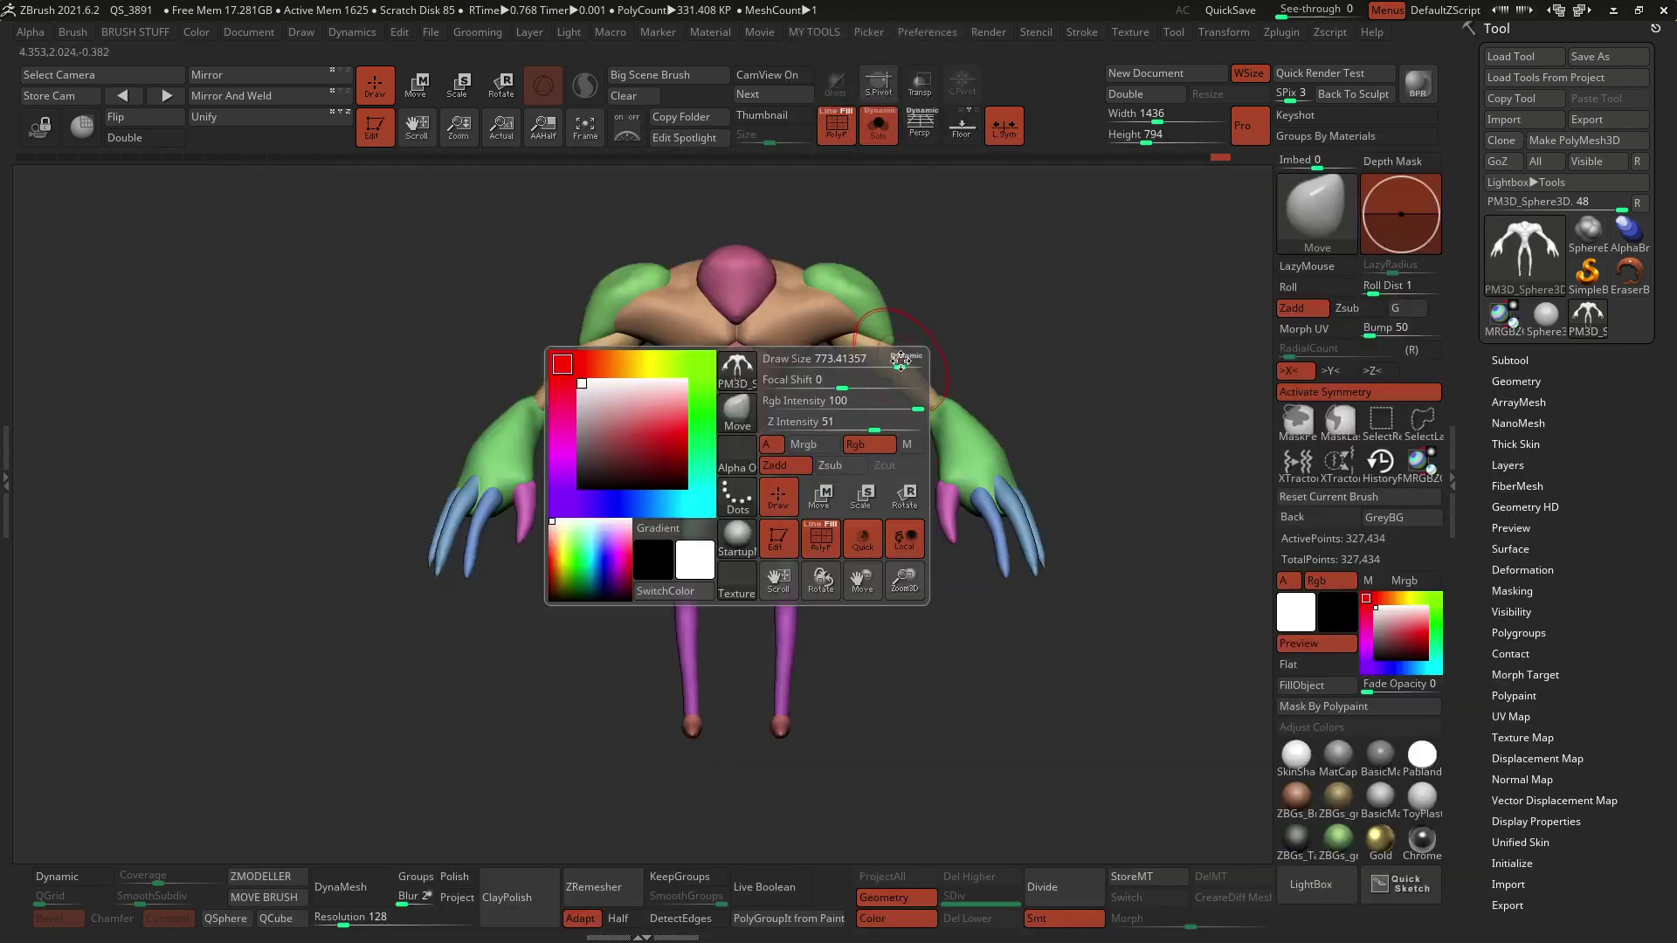
{"action": "key", "text": "2"}
{"action": "key", "text": "space"}
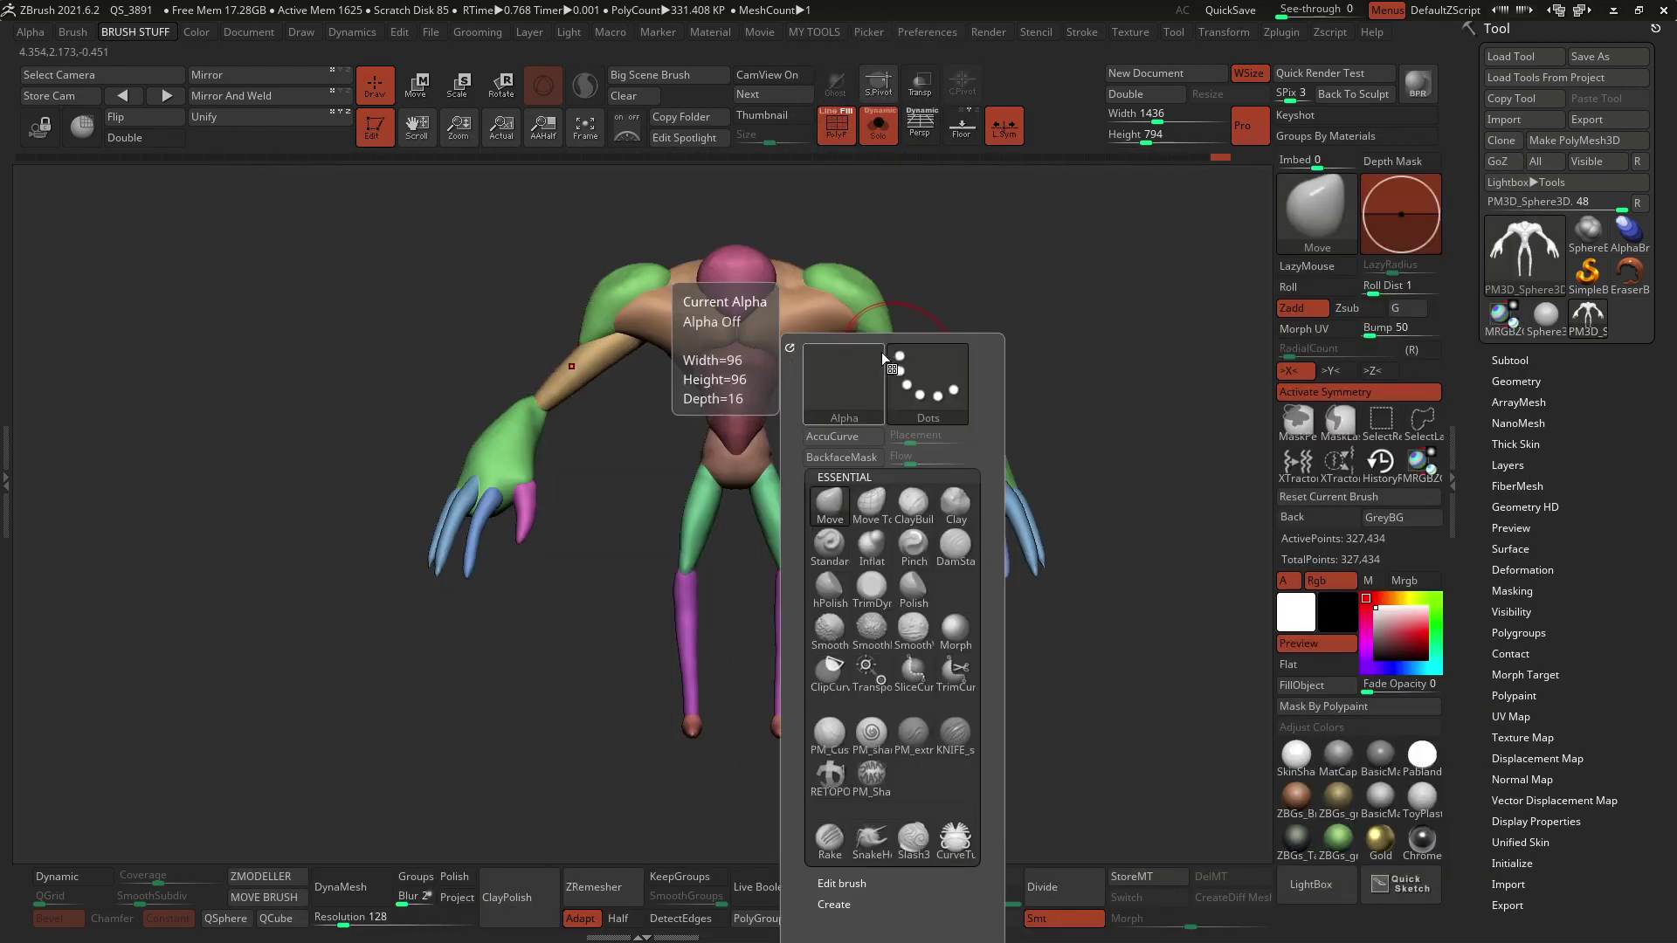
{"action": "key", "text": "space"}
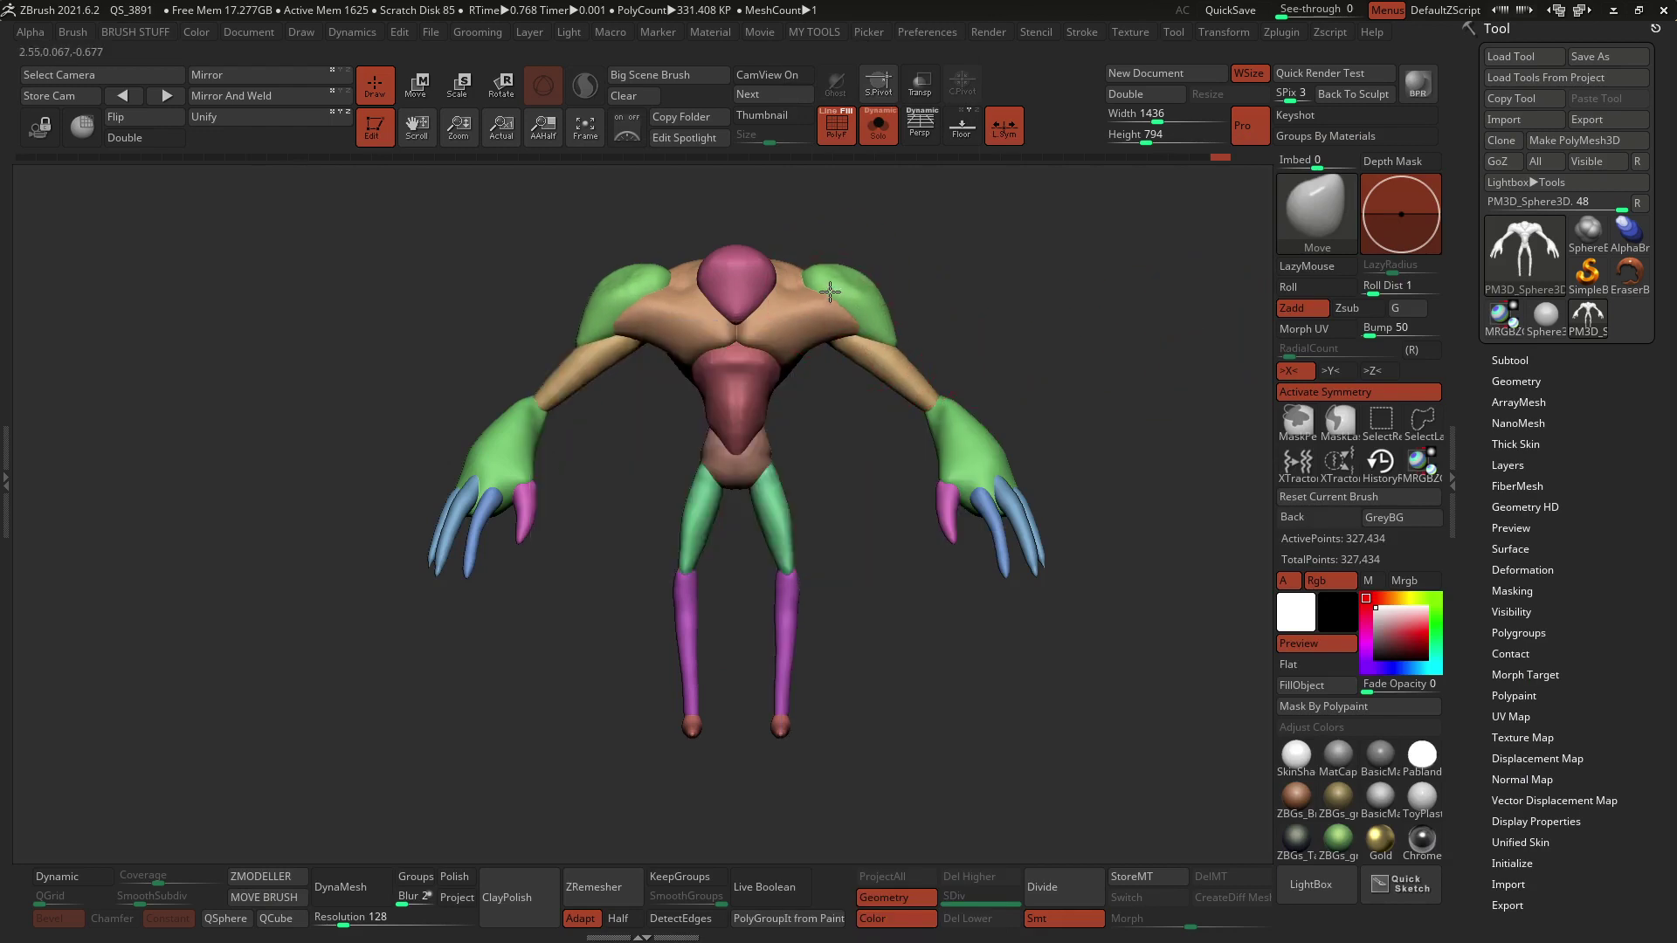
{"action": "key", "text": "space"}
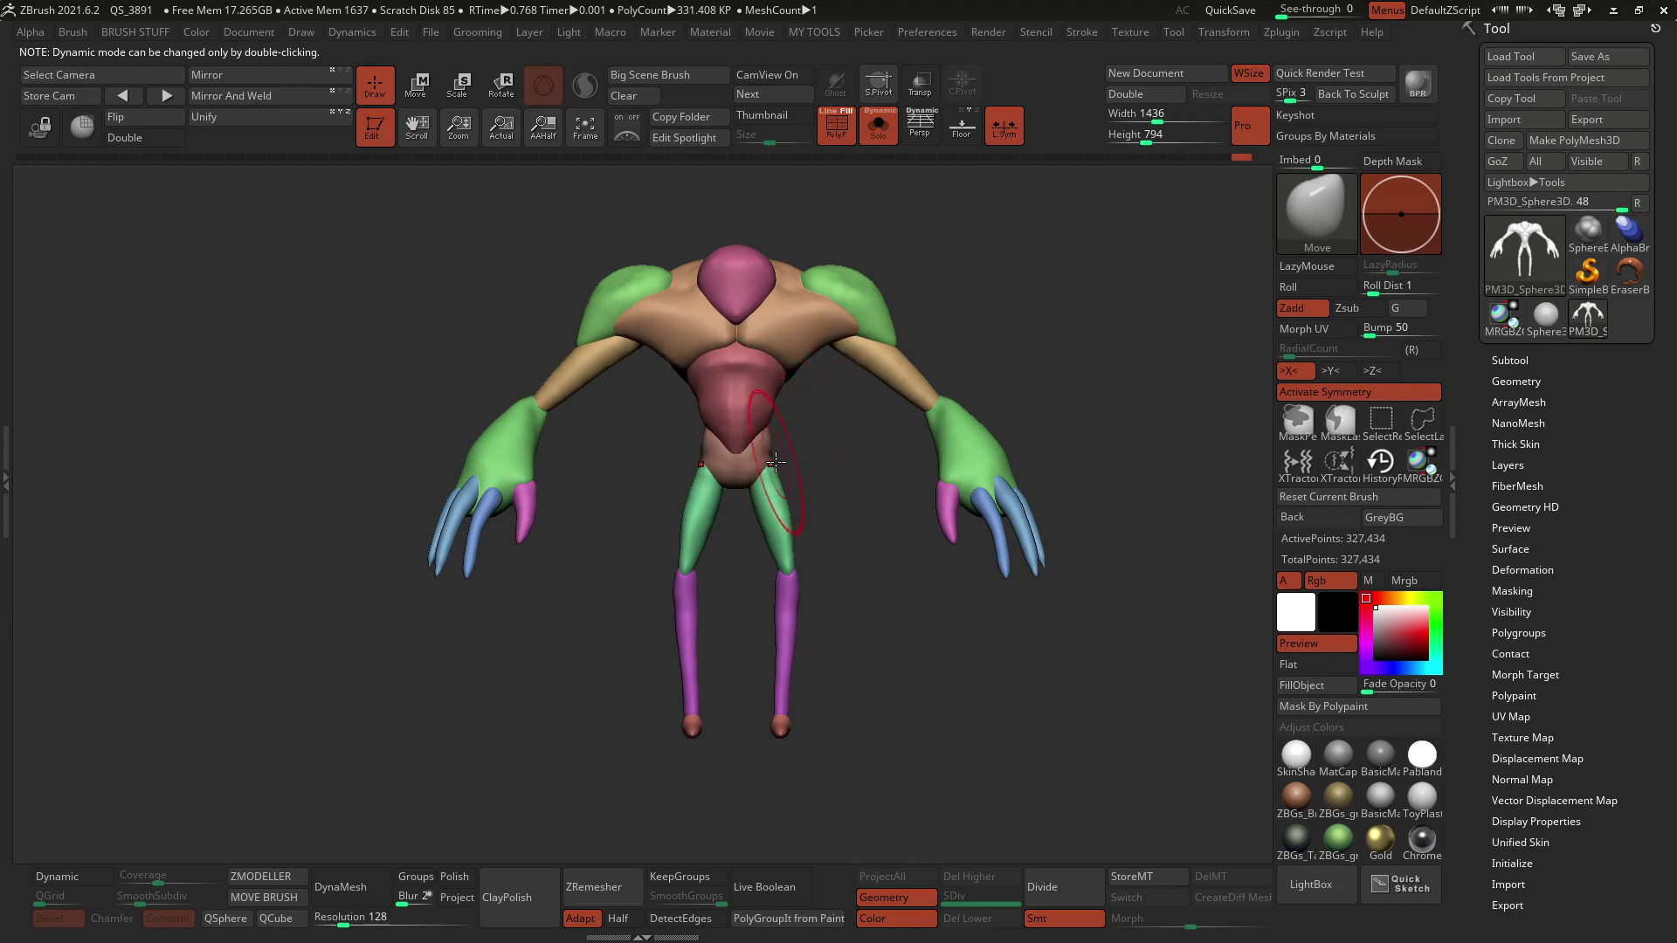
{"action": "key", "text": "ctrl+z"}
{"action": "left_click_drag", "start_coordinate": [937, 427], "coordinate": [934, 456]}
{"action": "left_click_drag", "start_coordinate": [794, 541], "coordinate": [785, 580]}
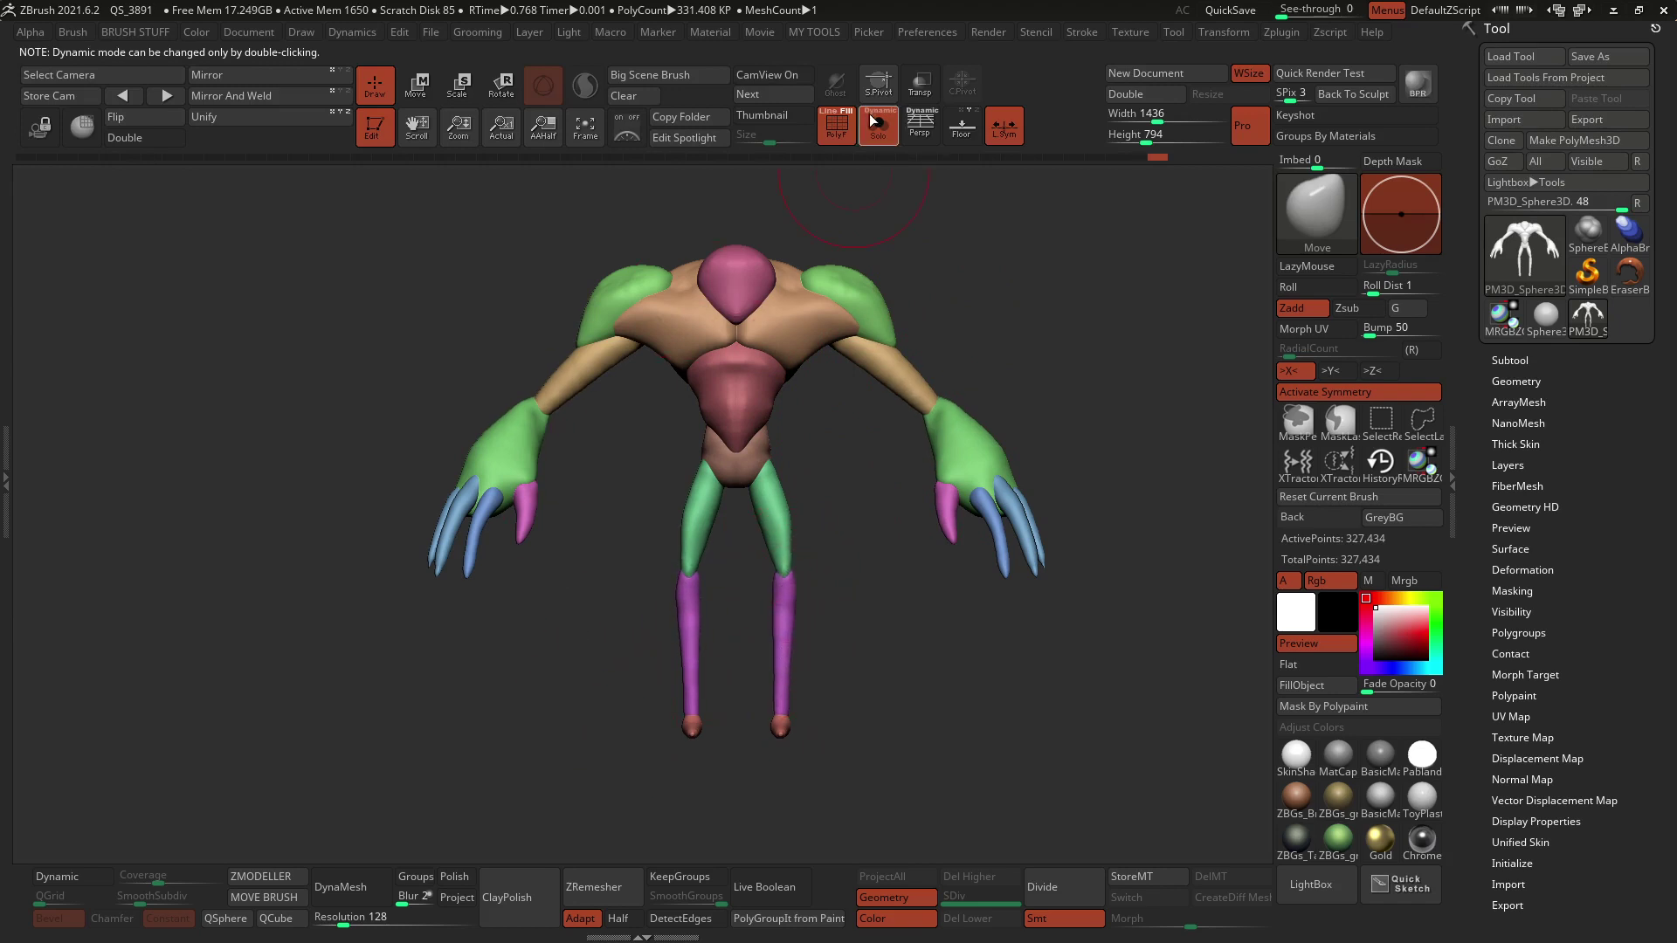
Step: Turn off the polygroup display and unify the mesh size
{"action": "left_click", "coordinate": [834, 133]}
{"action": "left_click_drag", "start_coordinate": [1035, 381], "coordinate": [787, 392]}
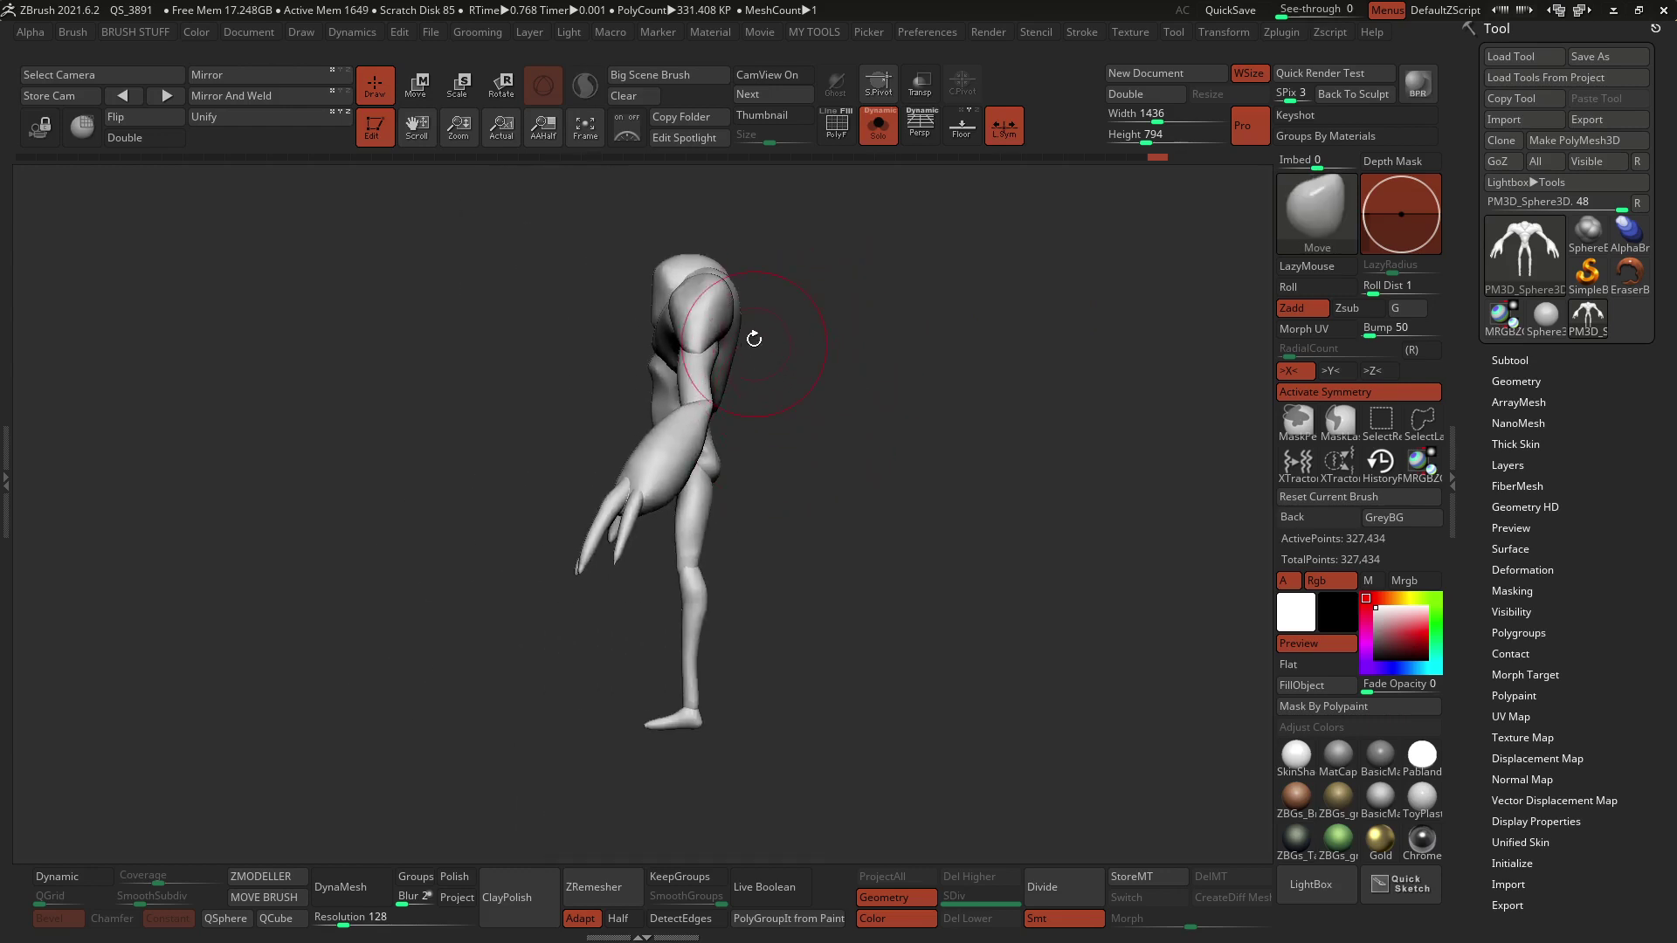
{"action": "left_click", "coordinate": [269, 117]}
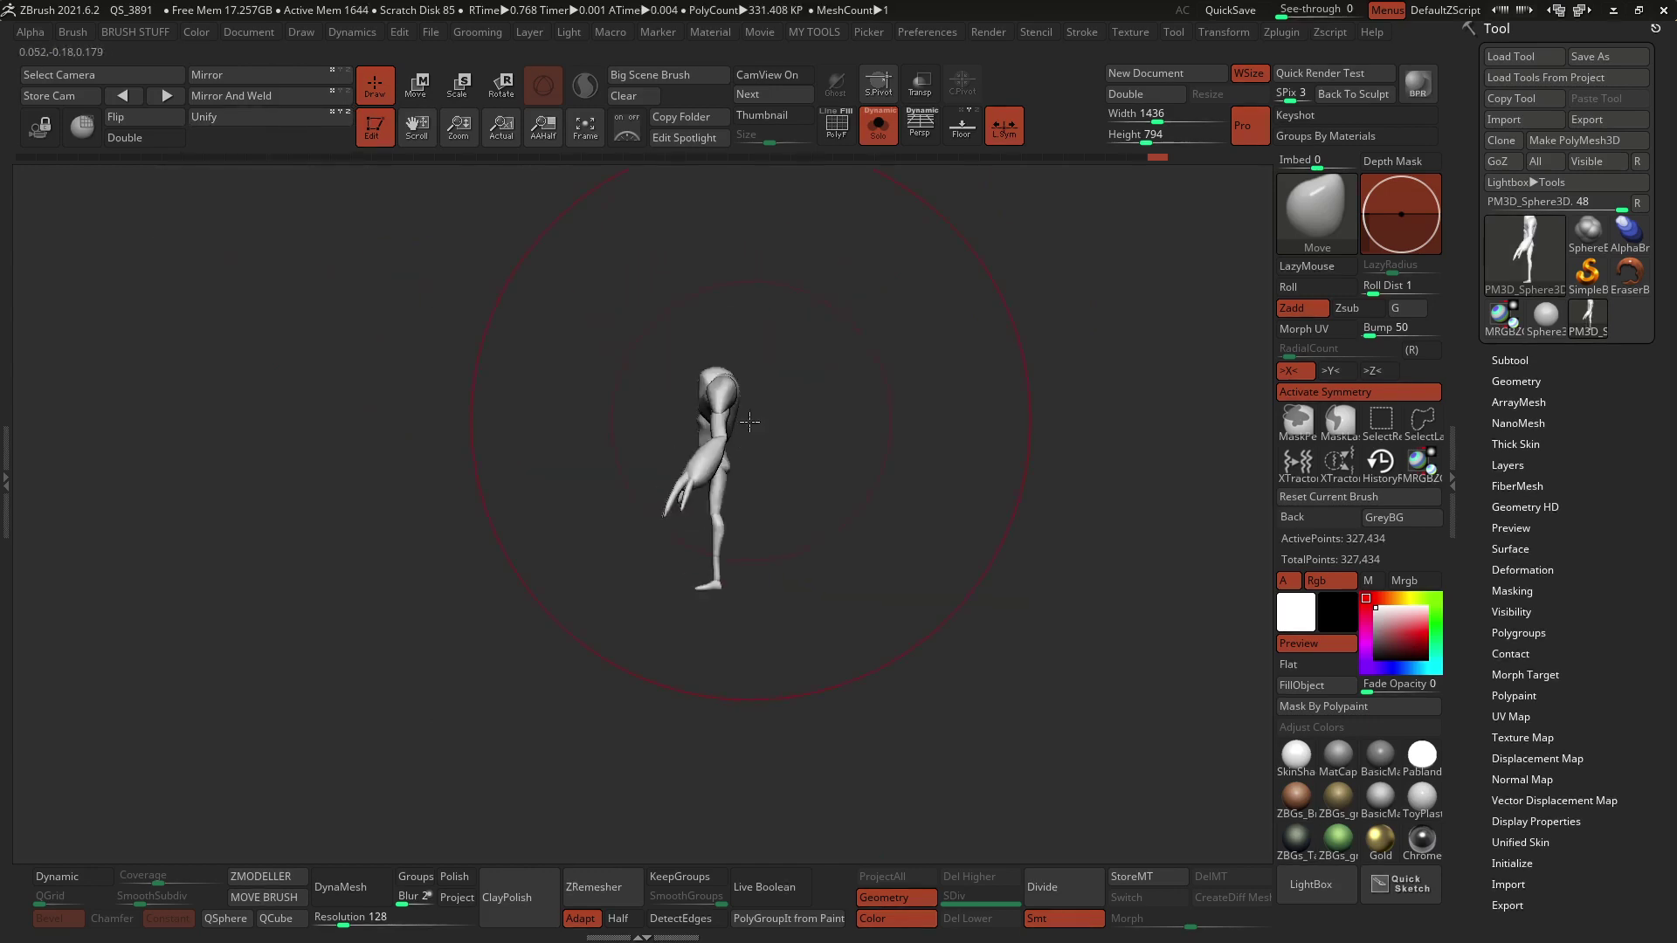
Step: Reduce the Move brush's draw size and adjust the body's posture from the side
{"action": "mouse_move", "coordinate": [778, 392]}
{"action": "left_mouse_down", "text": "alt"}
{"action": "mouse_move", "coordinate": [786, 437]}
{"action": "mouse_move", "coordinate": [794, 399]}
{"action": "left_mouse_up", "text": "alt"}
{"action": "mouse_move", "coordinate": [735, 472]}
{"action": "left_mouse_down"}
{"action": "mouse_move", "coordinate": [913, 447]}
{"action": "mouse_move", "coordinate": [786, 562]}
{"action": "mouse_move", "coordinate": [738, 637]}
{"action": "mouse_move", "coordinate": [932, 476]}
{"action": "left_mouse_up"}
{"action": "key", "text": "space"}
{"action": "key", "text": "space"}
{"action": "mouse_move", "coordinate": [786, 475]}
{"action": "left_mouse_down"}
{"action": "mouse_move", "coordinate": [755, 475]}
{"action": "mouse_move", "coordinate": [801, 423]}
{"action": "left_mouse_up"}
{"action": "mouse_move", "coordinate": [857, 374]}
{"action": "left_mouse_down"}
{"action": "mouse_move", "coordinate": [1011, 317]}
{"action": "mouse_move", "coordinate": [919, 350]}
{"action": "left_mouse_up"}
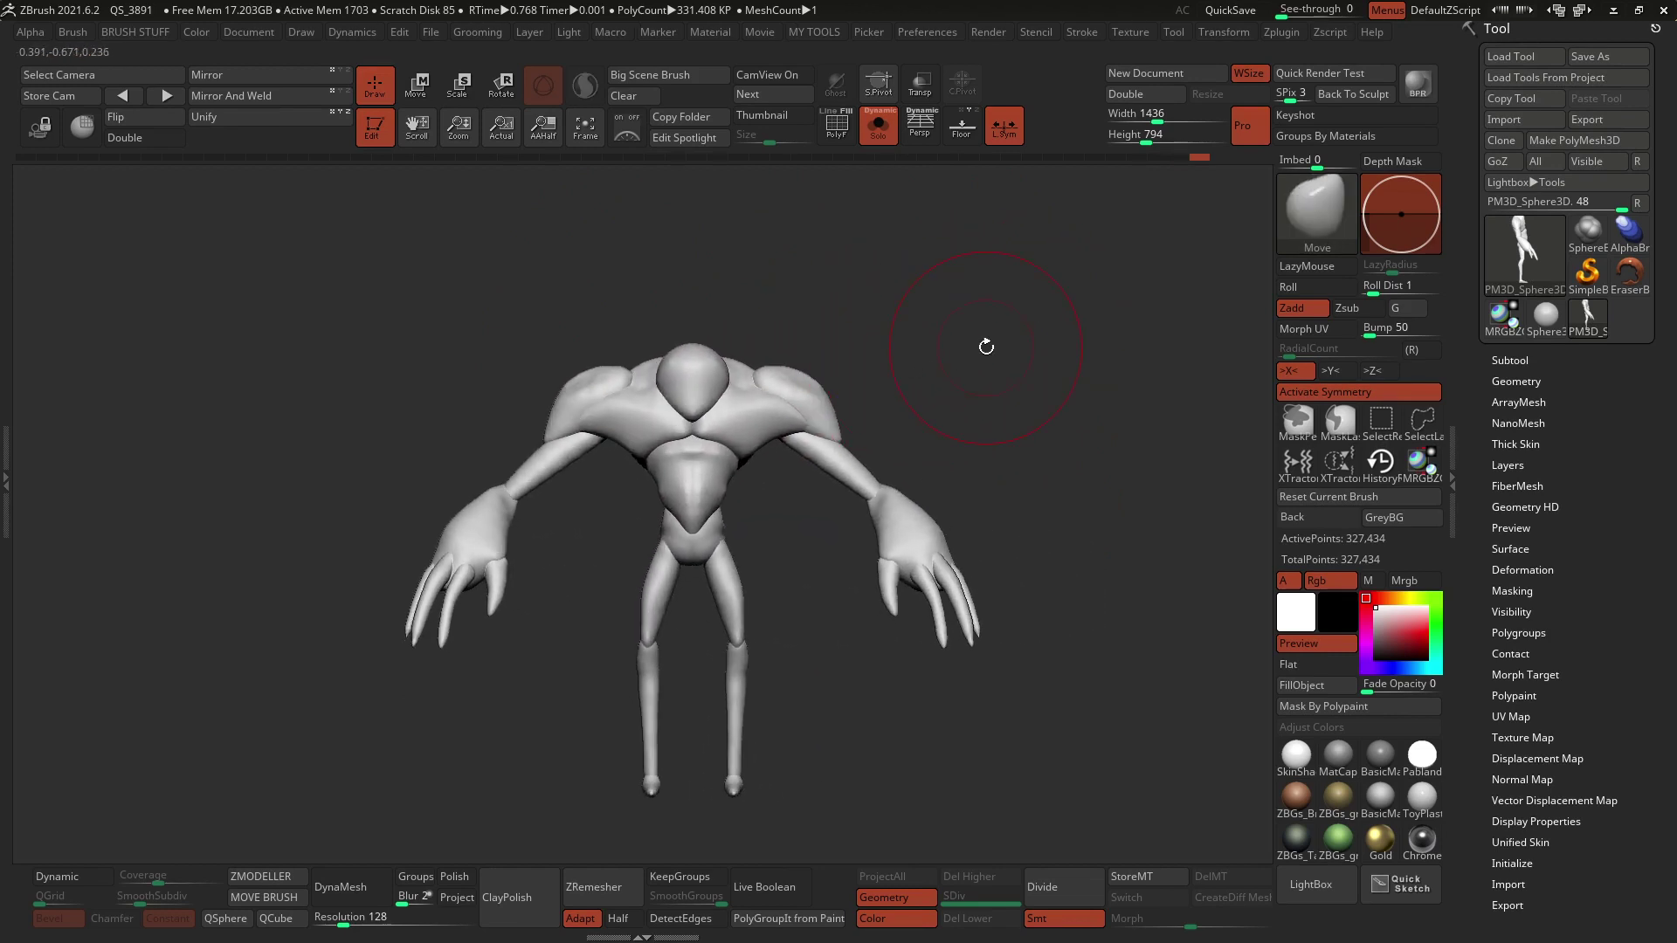
{"action": "mouse_move", "coordinate": [758, 586]}
{"action": "left_mouse_down", "text": "alt"}
{"action": "mouse_move", "coordinate": [758, 511]}
{"action": "mouse_move", "coordinate": [838, 600]}
{"action": "mouse_move", "coordinate": [702, 693]}
{"action": "mouse_move", "coordinate": [752, 709]}
{"action": "mouse_move", "coordinate": [745, 693]}
{"action": "left_mouse_up", "text": "alt"}
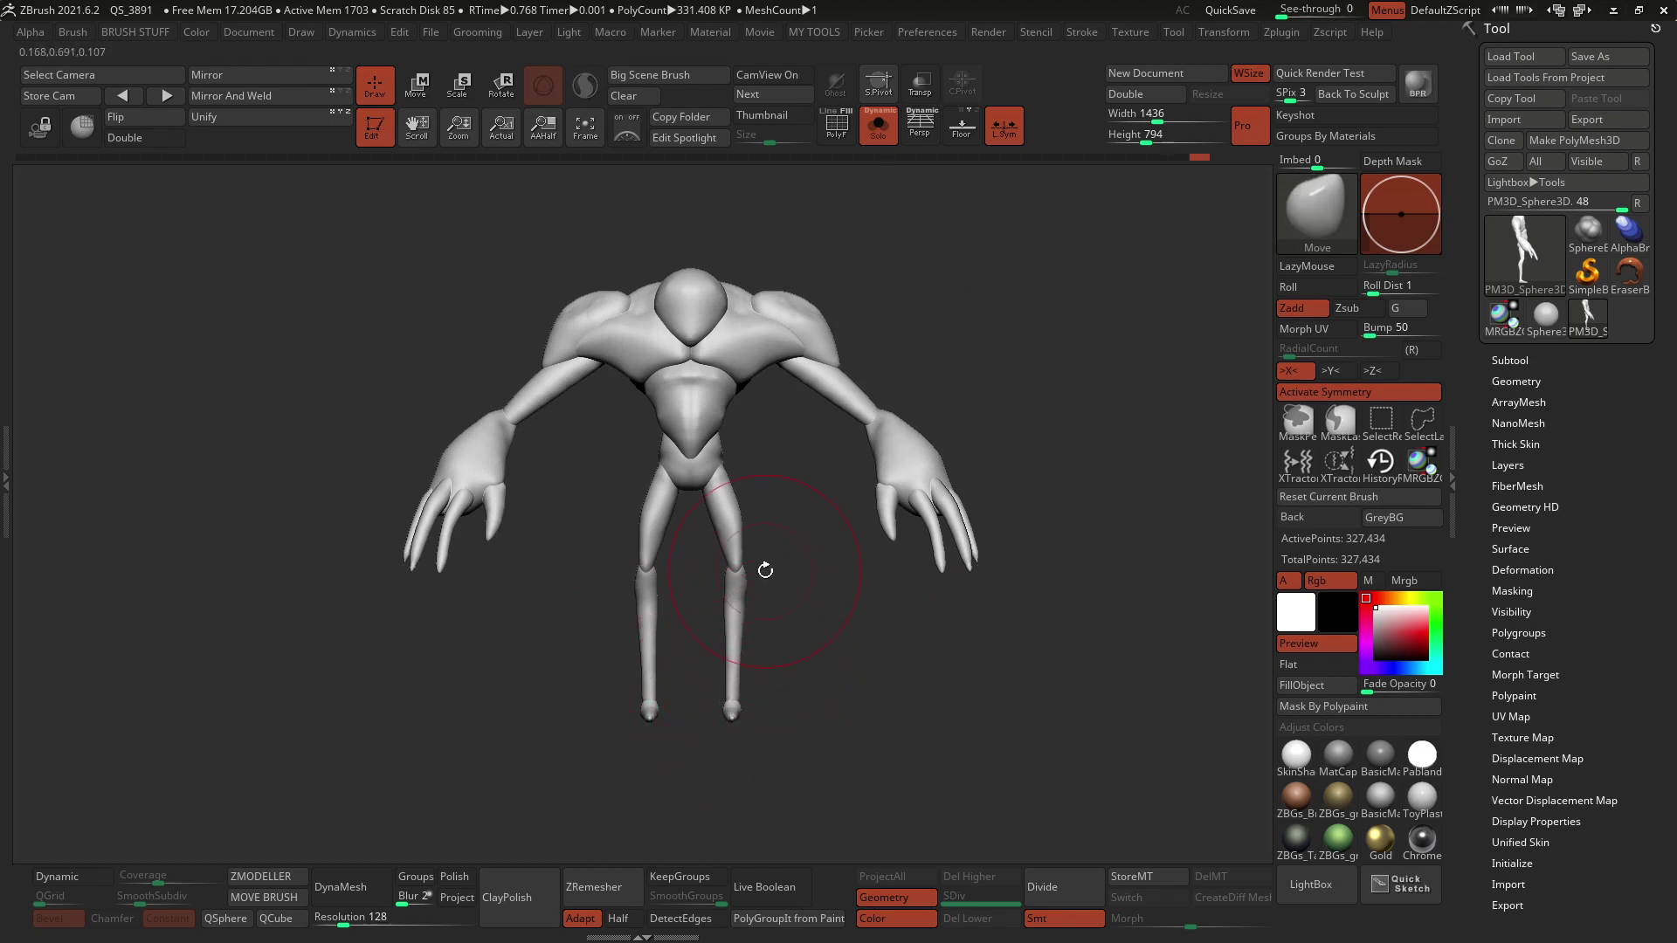
Step: Activate the transform gizmo, turn off symmetry and center the gizmo on the mesh
{"action": "left_click", "coordinate": [423, 85]}
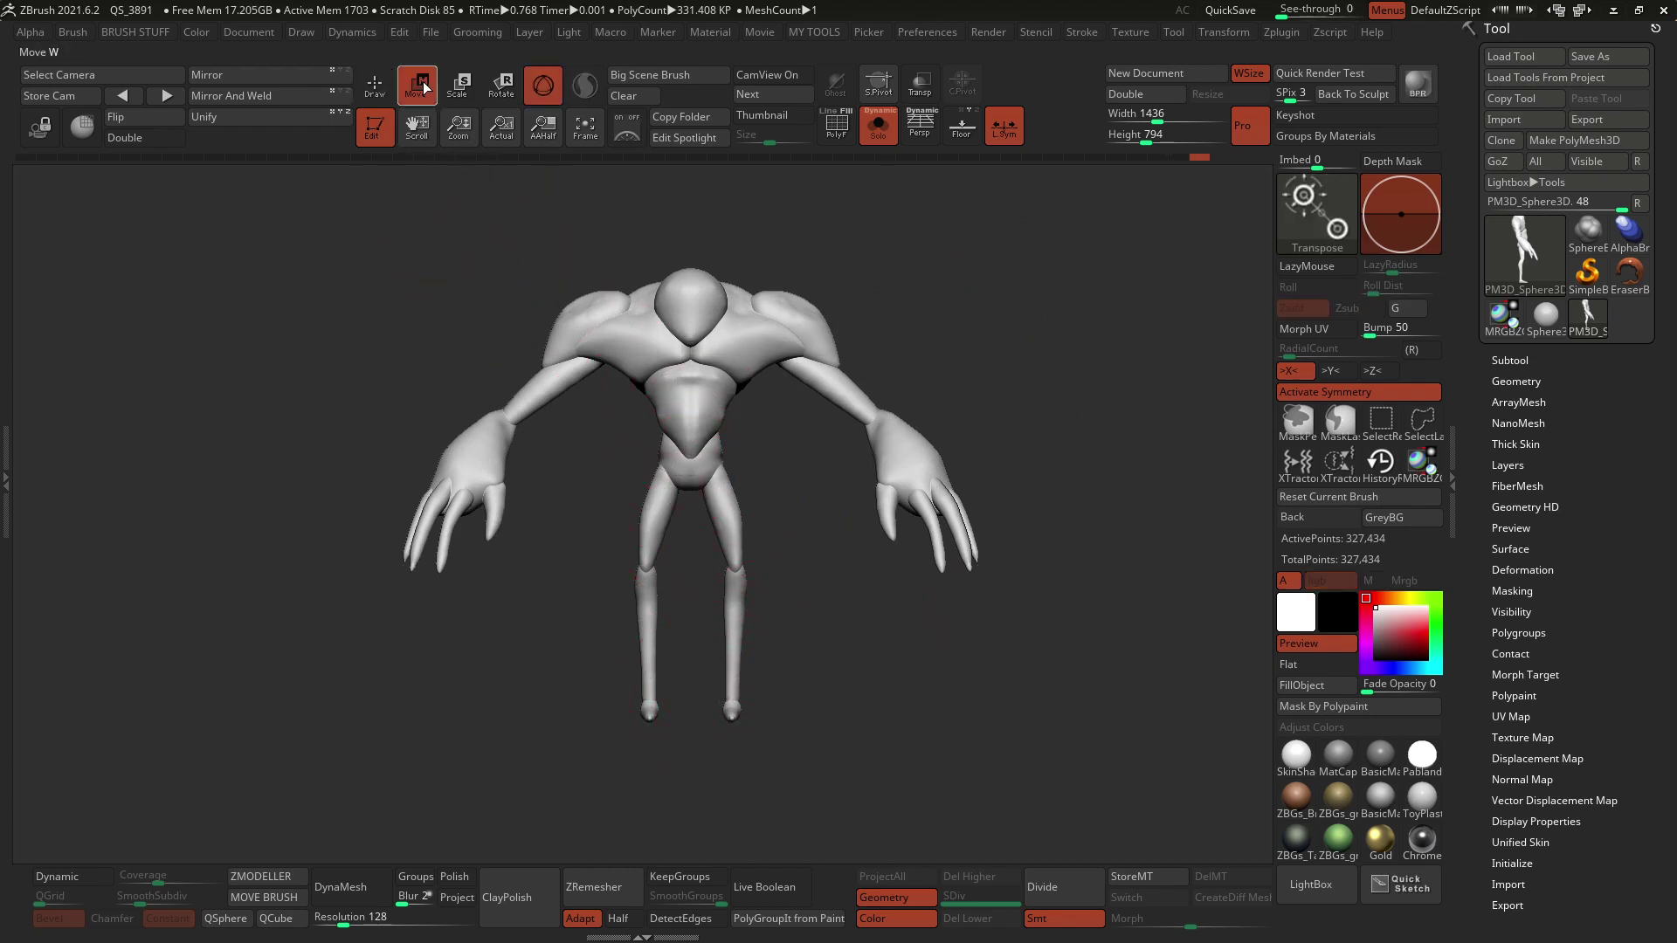
{"action": "key", "text": "f"}
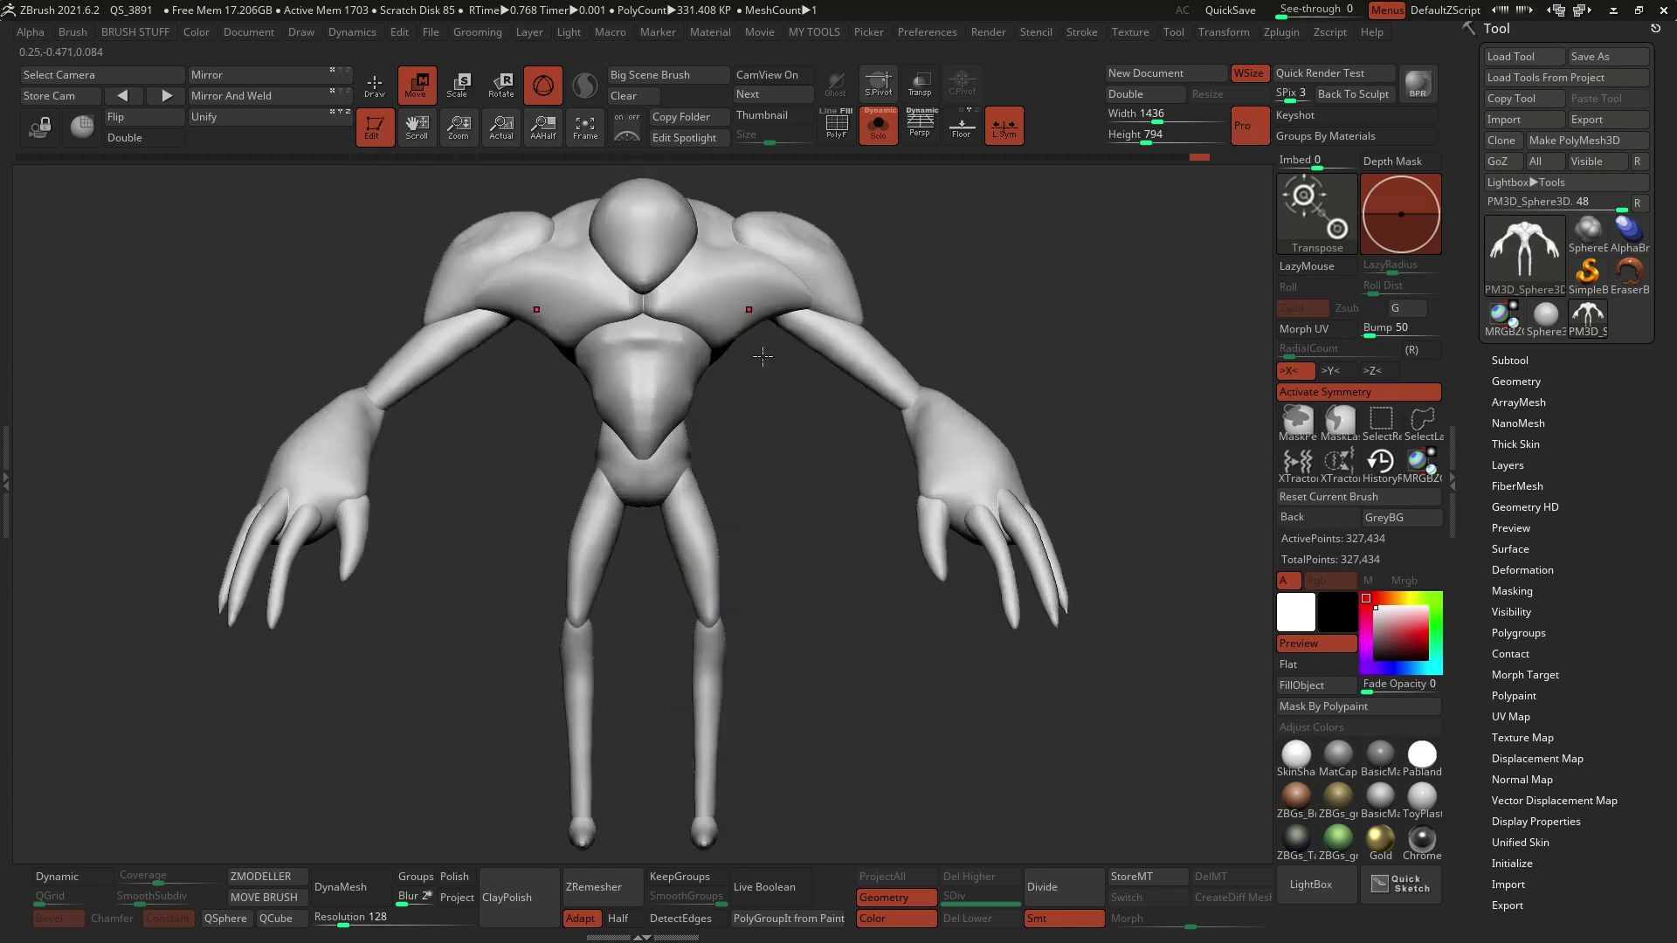
{"action": "left_click_drag", "start_coordinate": [647, 306], "coordinate": [655, 327], "text": "ctrl"}
{"action": "left_click_drag", "start_coordinate": [891, 218], "coordinate": [931, 321], "text": "alt"}
{"action": "left_click", "coordinate": [675, 252]}
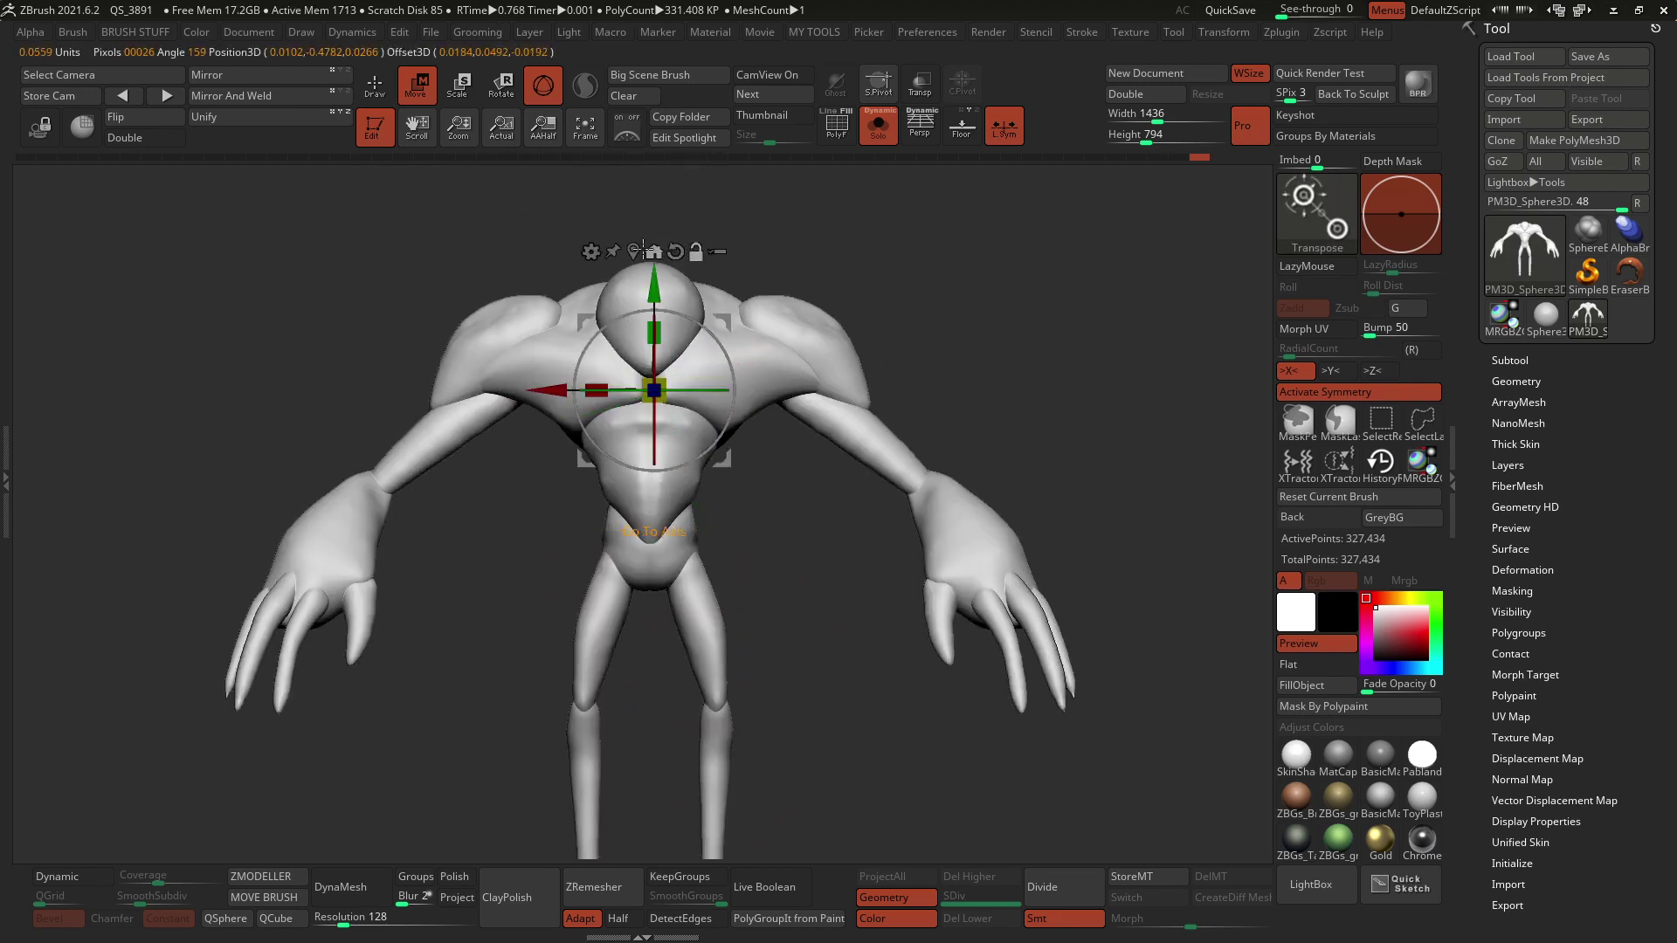
{"action": "left_click", "coordinate": [640, 250]}
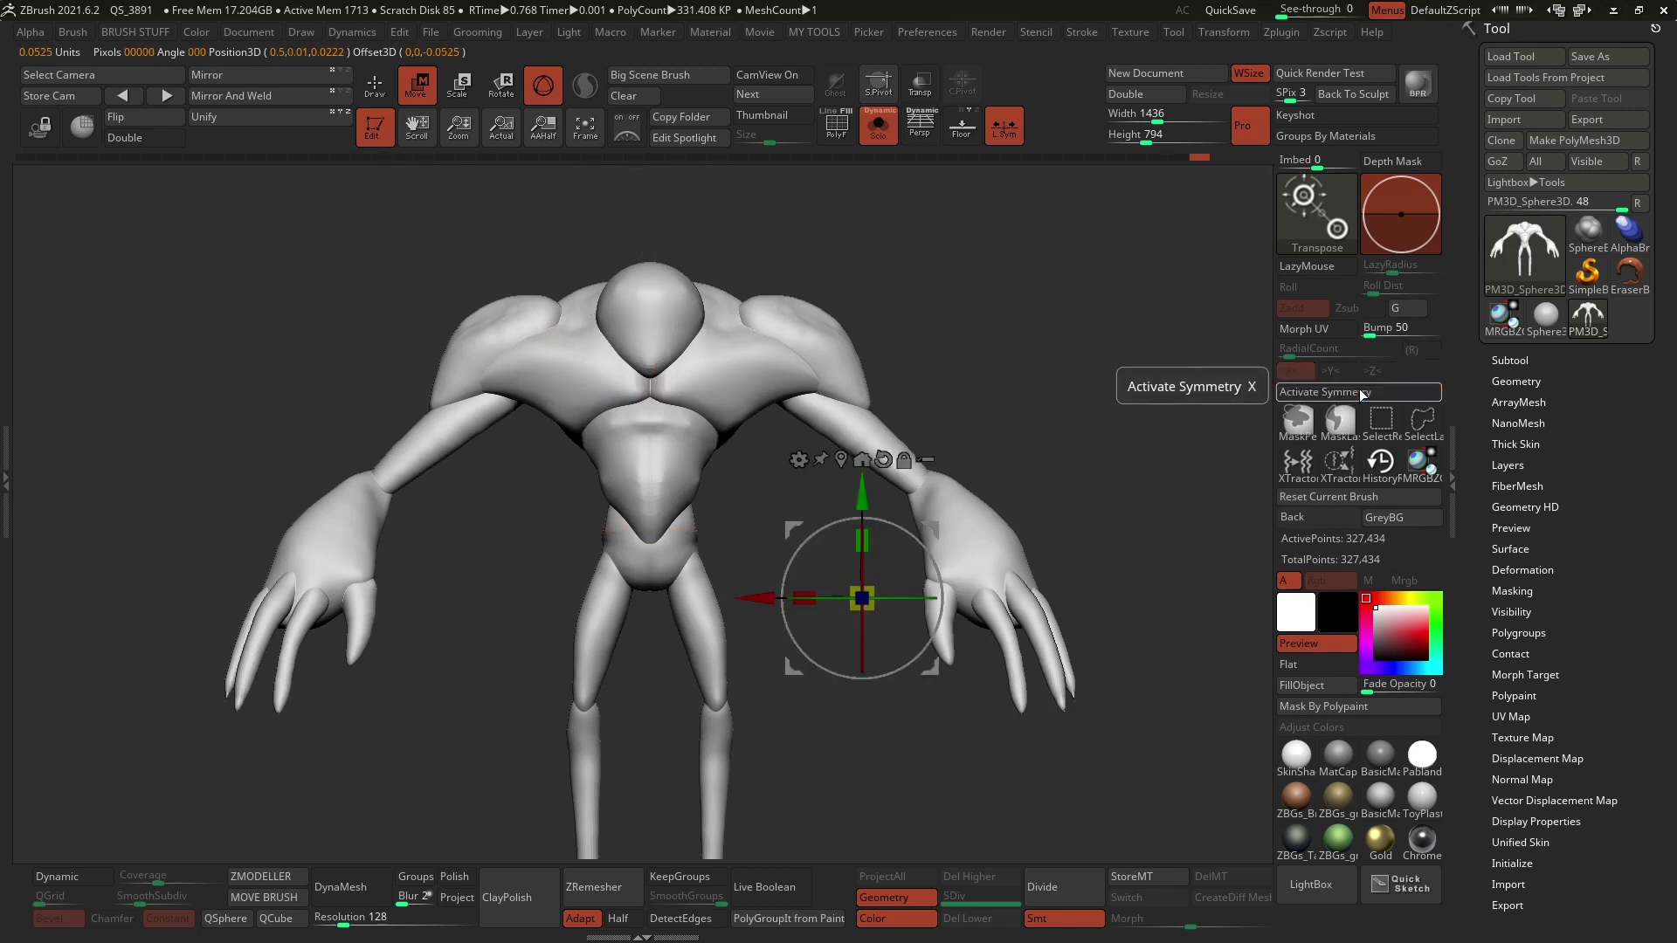
{"action": "left_click", "coordinate": [1358, 390]}
{"action": "left_click", "coordinate": [842, 459]}
Step: Add a Flatten deformer to the creature and push its bottom plane by -0.016 to level the soles
{"action": "left_click_drag", "start_coordinate": [762, 532], "coordinate": [792, 362], "text": "alt"}
{"action": "left_click", "coordinate": [617, 287]}
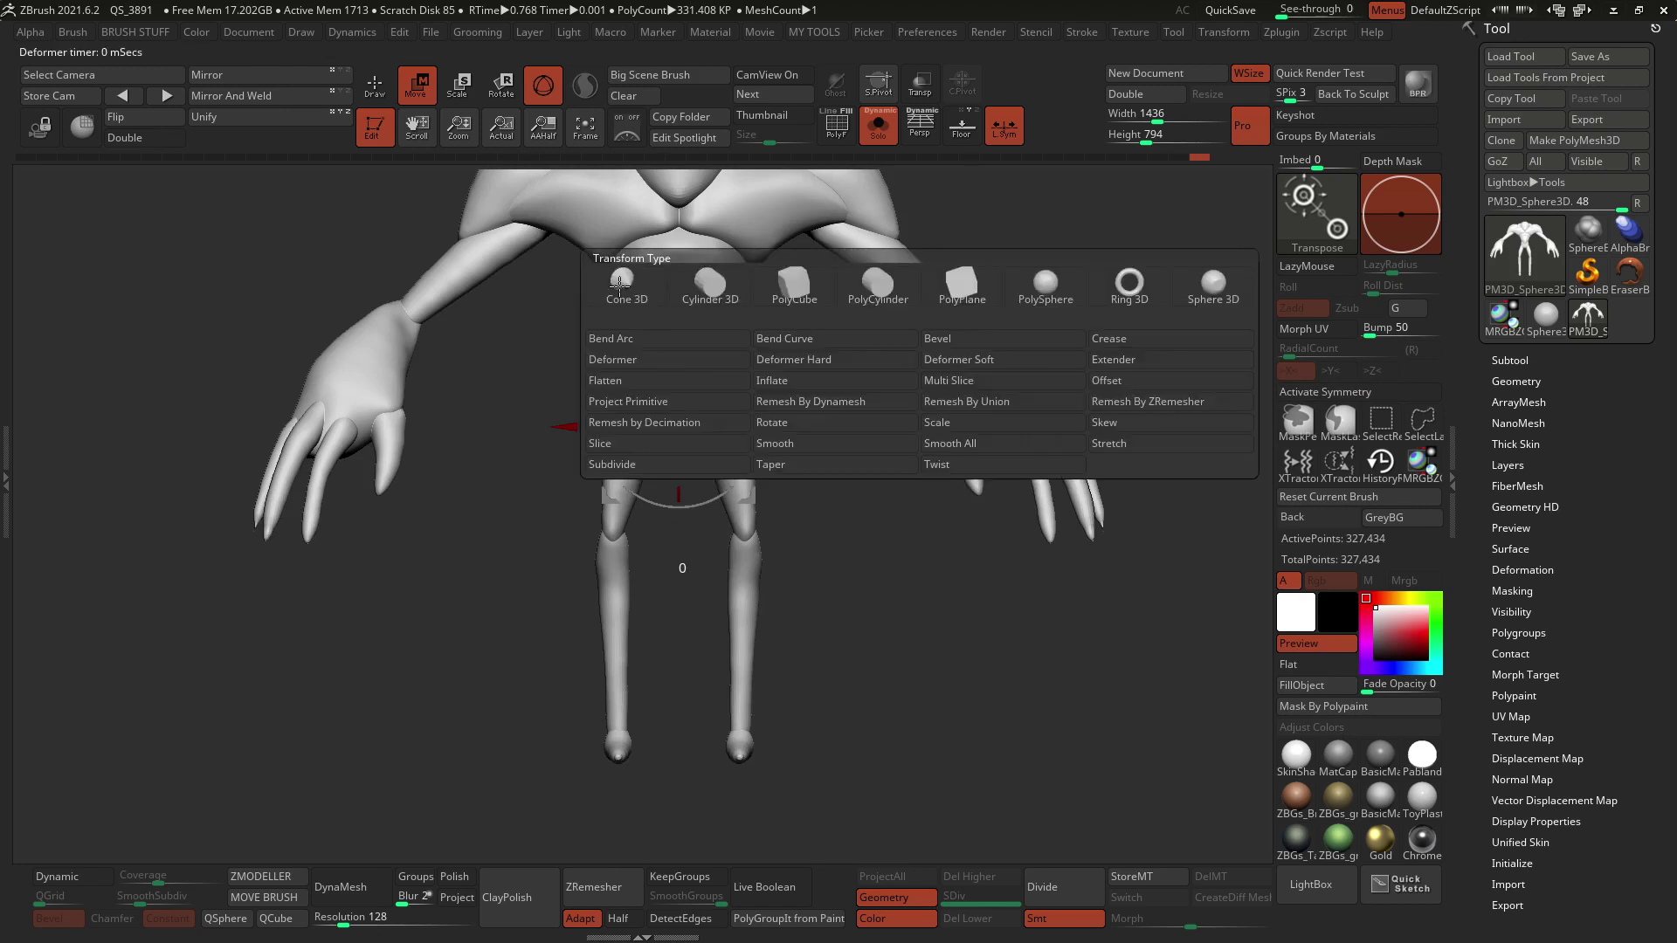
{"action": "left_click", "coordinate": [664, 381]}
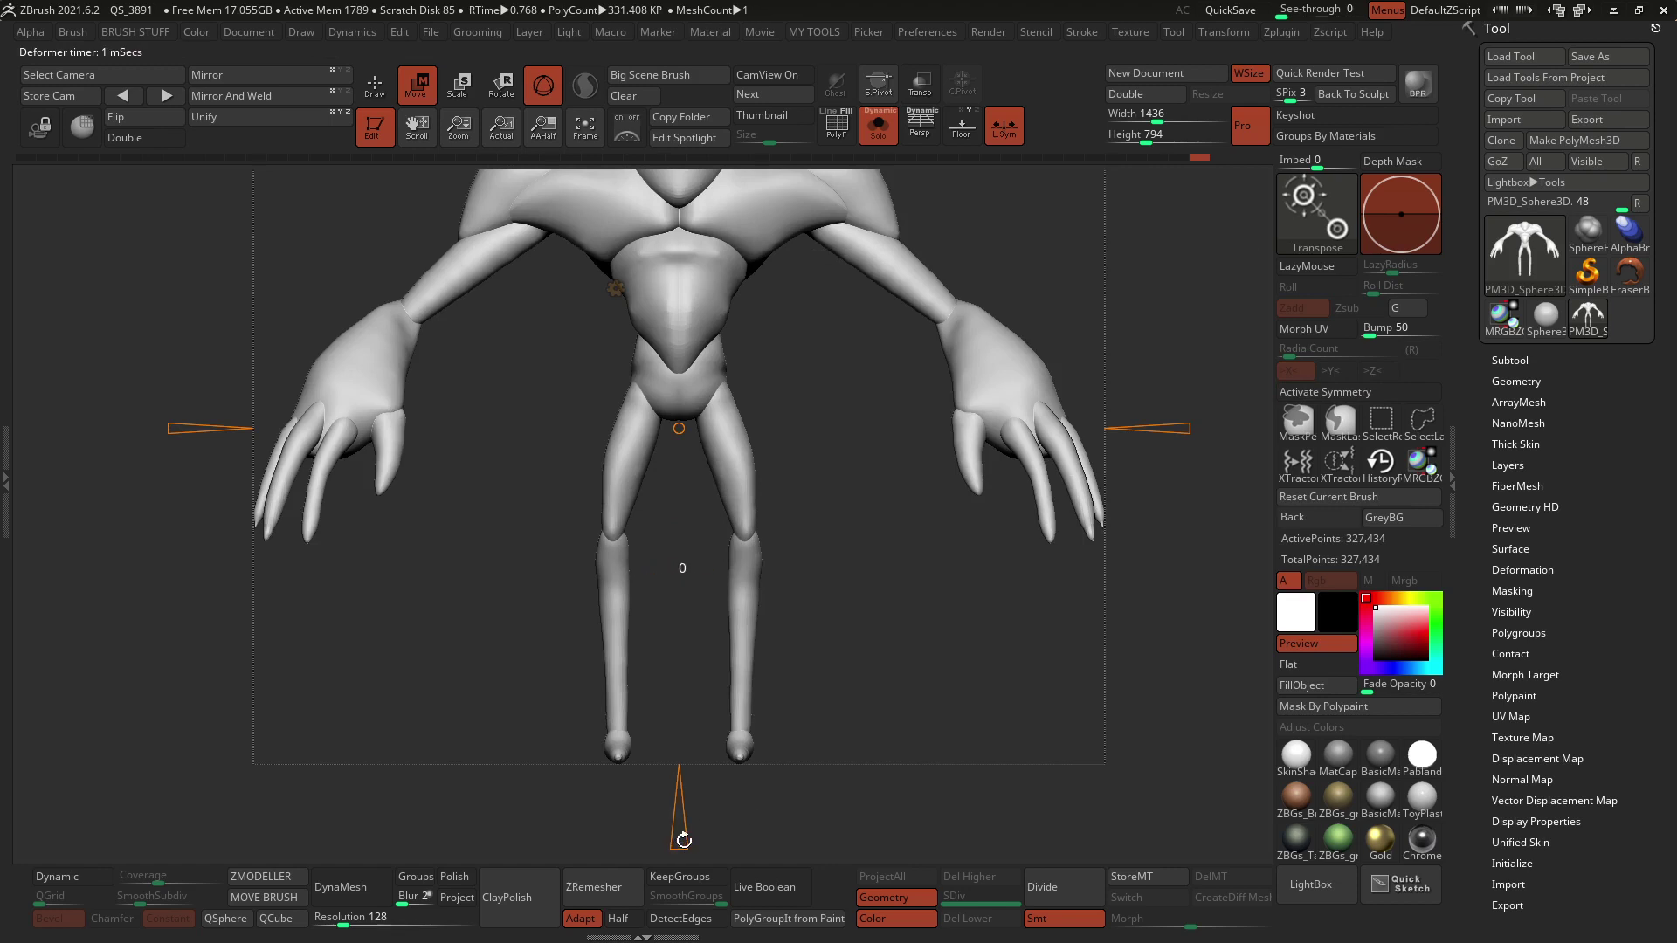
{"action": "left_click_drag", "start_coordinate": [685, 824], "coordinate": [690, 798]}
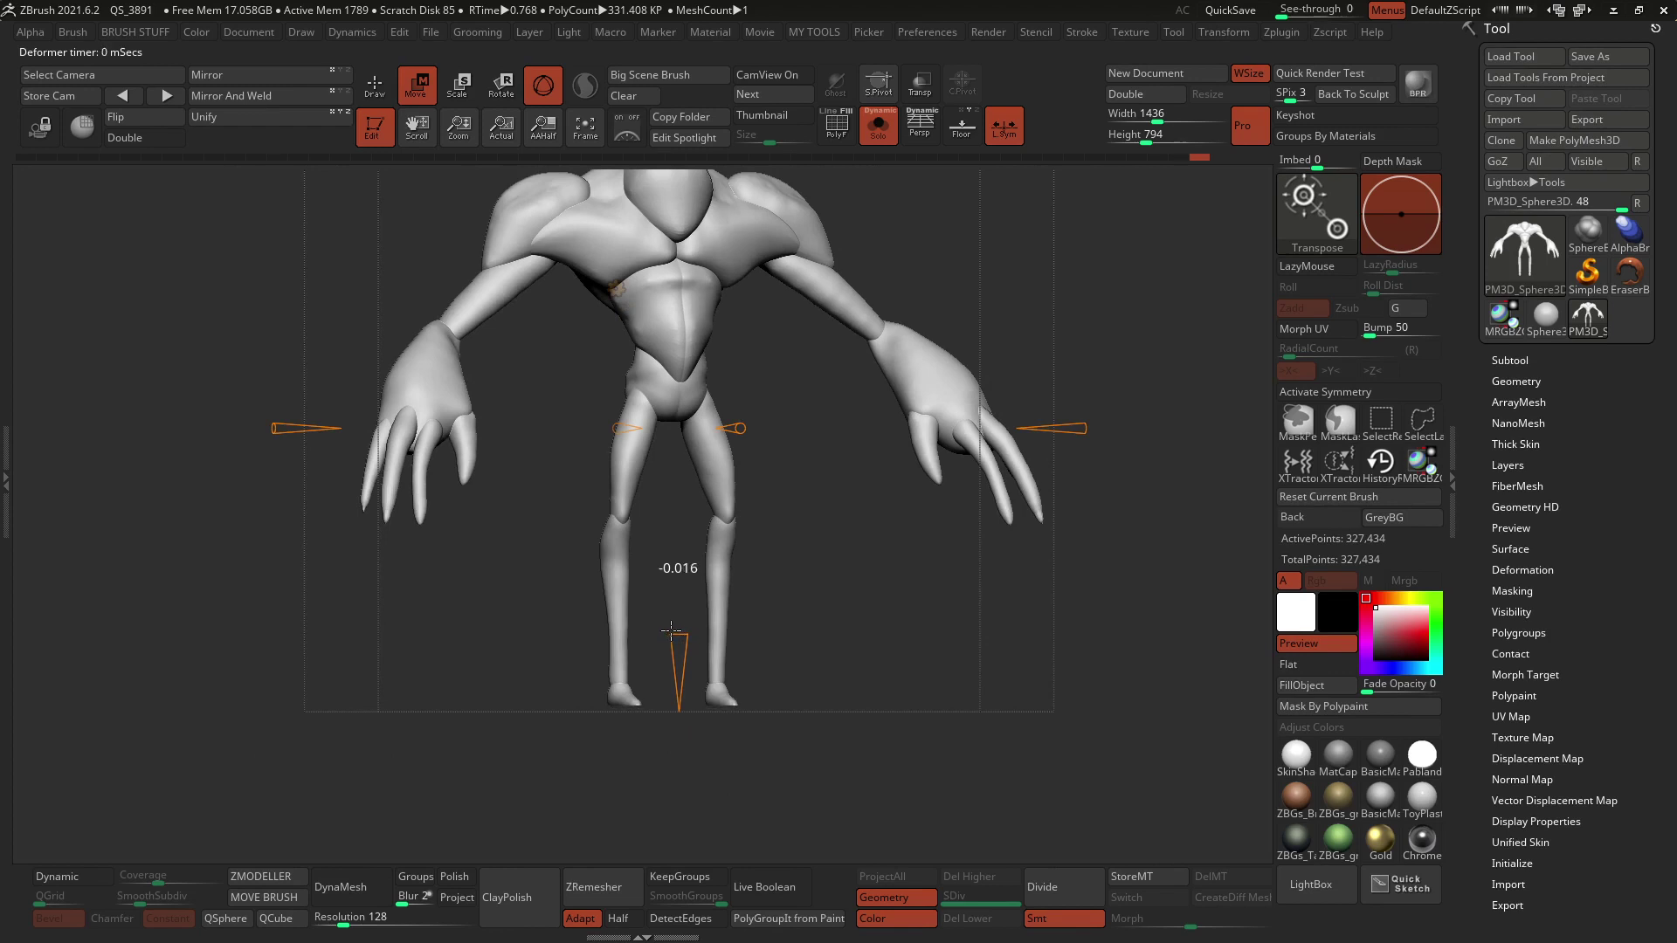
{"action": "left_click_drag", "start_coordinate": [670, 631], "coordinate": [671, 631]}
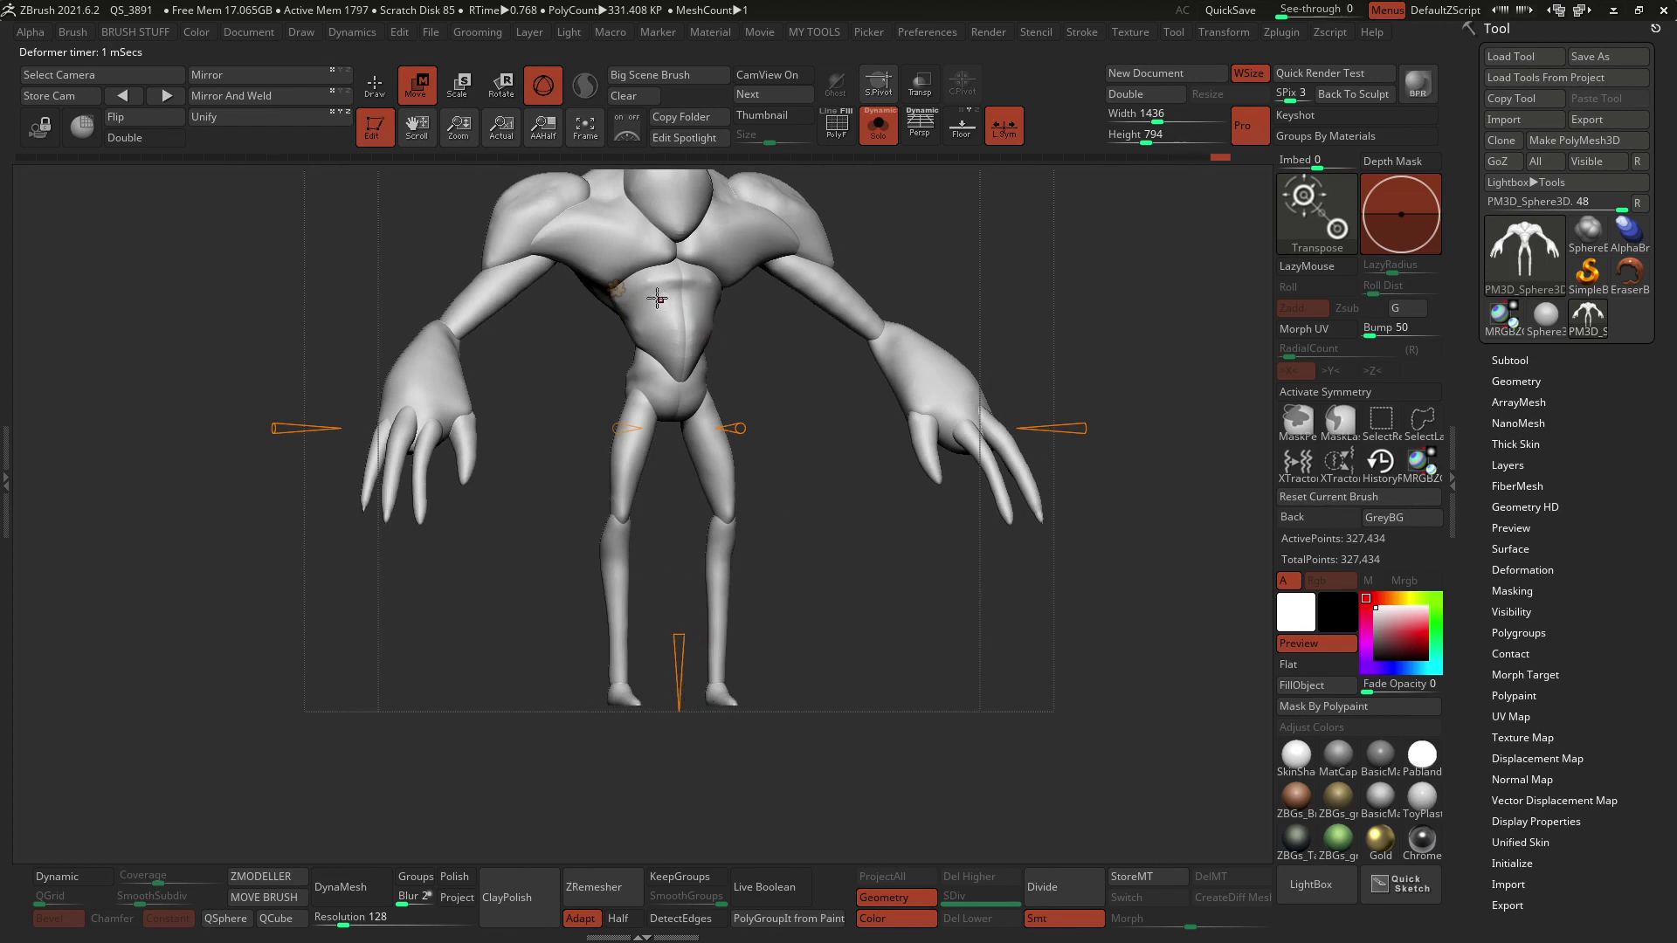
Step: Accept the Flatten deformation and return to Draw mode with the Move brush
{"action": "left_click", "coordinate": [618, 288]}
{"action": "left_click", "coordinate": [899, 291]}
{"action": "key", "text": "q"}
{"action": "mouse_move", "coordinate": [756, 658]}
{"action": "right_mouse_down", "text": "ctrl"}
{"action": "mouse_move", "coordinate": [809, 876]}
{"action": "mouse_move", "coordinate": [742, 661]}
{"action": "mouse_move", "coordinate": [790, 548]}
{"action": "right_mouse_up", "text": "ctrl"}
{"action": "left_click_drag", "start_coordinate": [789, 547], "coordinate": [762, 698]}
{"action": "right_click_drag", "start_coordinate": [817, 632], "coordinate": [882, 614], "text": "shift"}
{"action": "right_click_drag", "start_coordinate": [778, 666], "coordinate": [782, 514], "text": "ctrl"}
{"action": "right_click_drag", "start_coordinate": [782, 514], "coordinate": [774, 564], "text": "alt"}
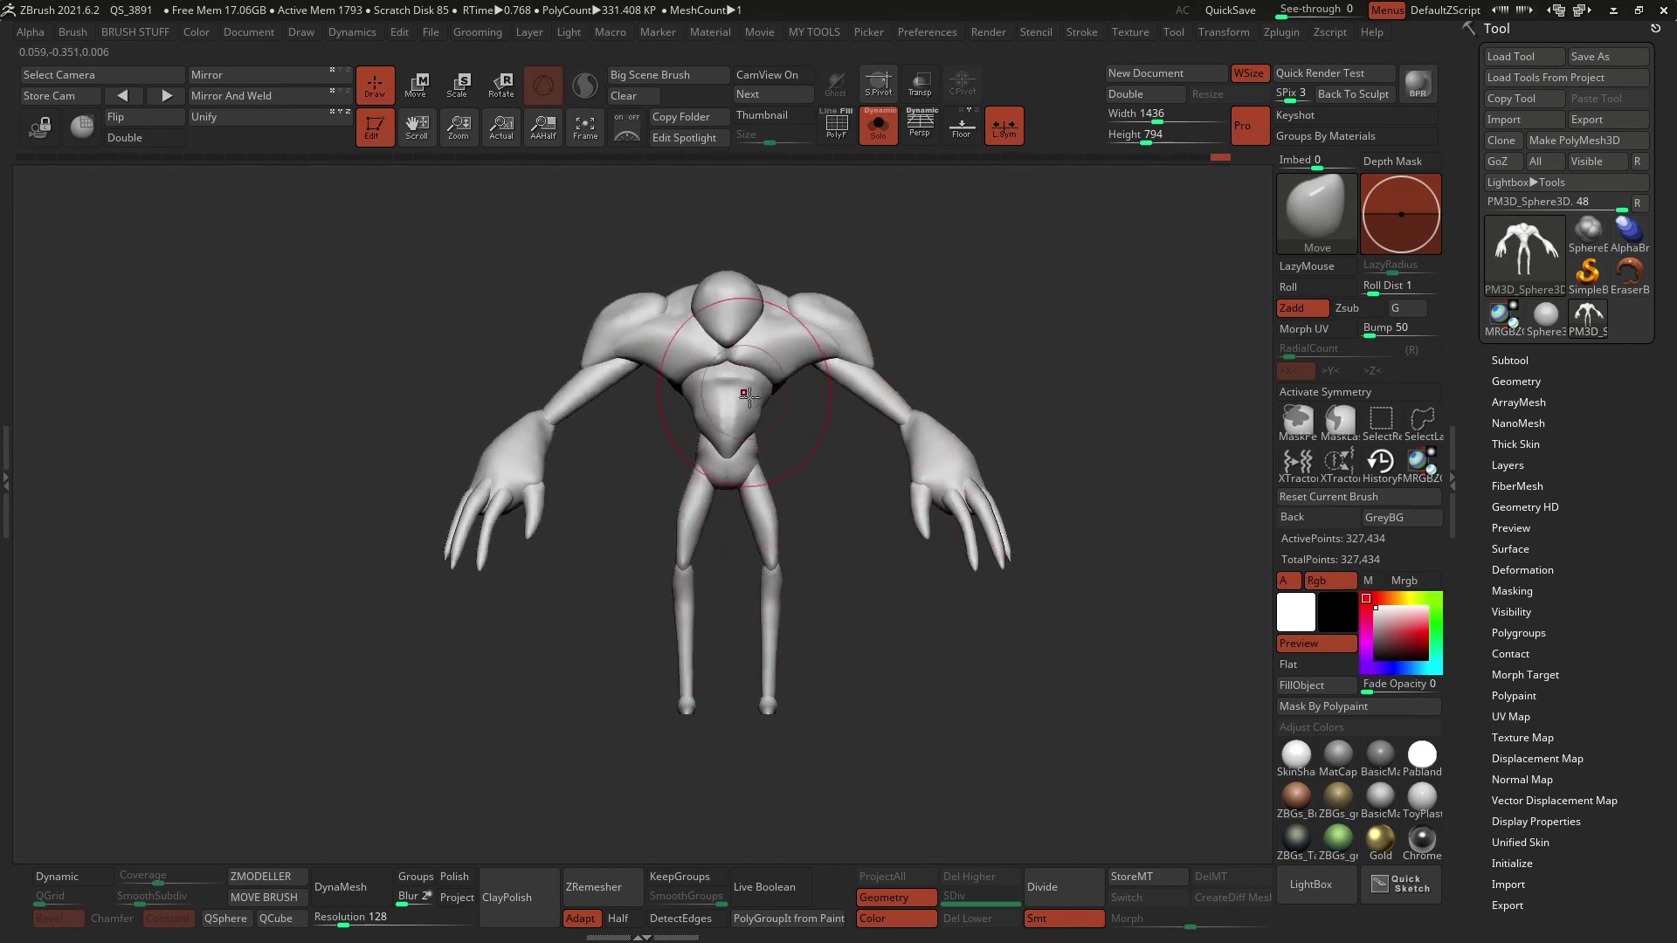
Step: Open the subtool list and set its visible count to 7
{"action": "left_click", "coordinate": [1514, 360]}
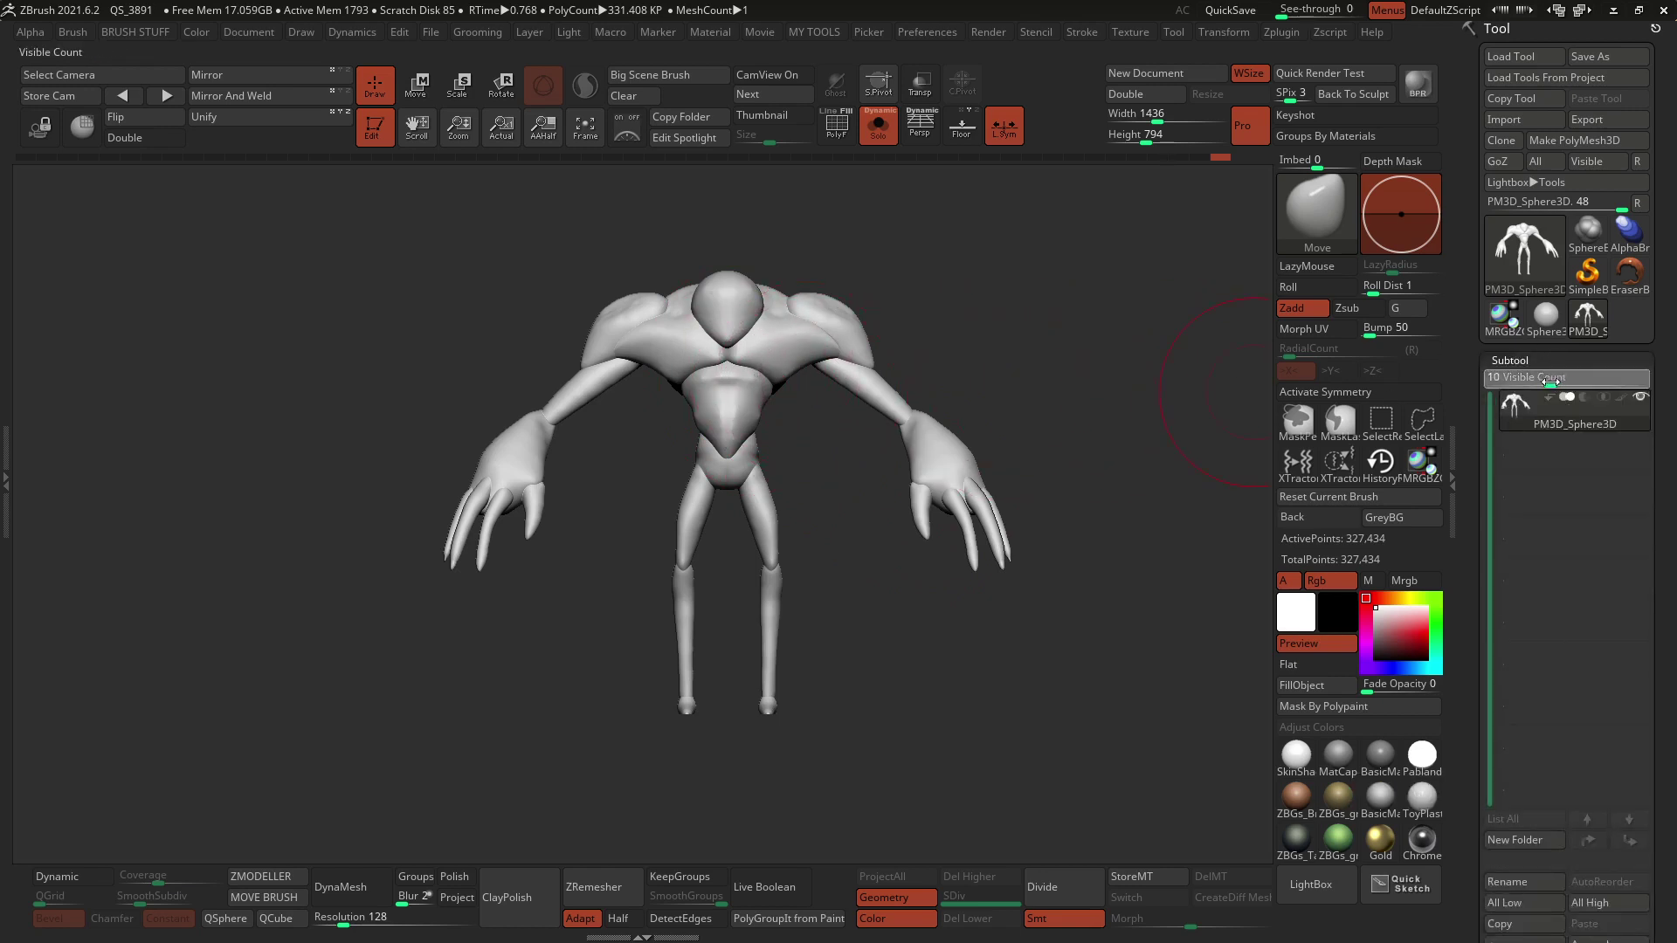
{"action": "left_click_drag", "start_coordinate": [1549, 381], "coordinate": [1464, 342]}
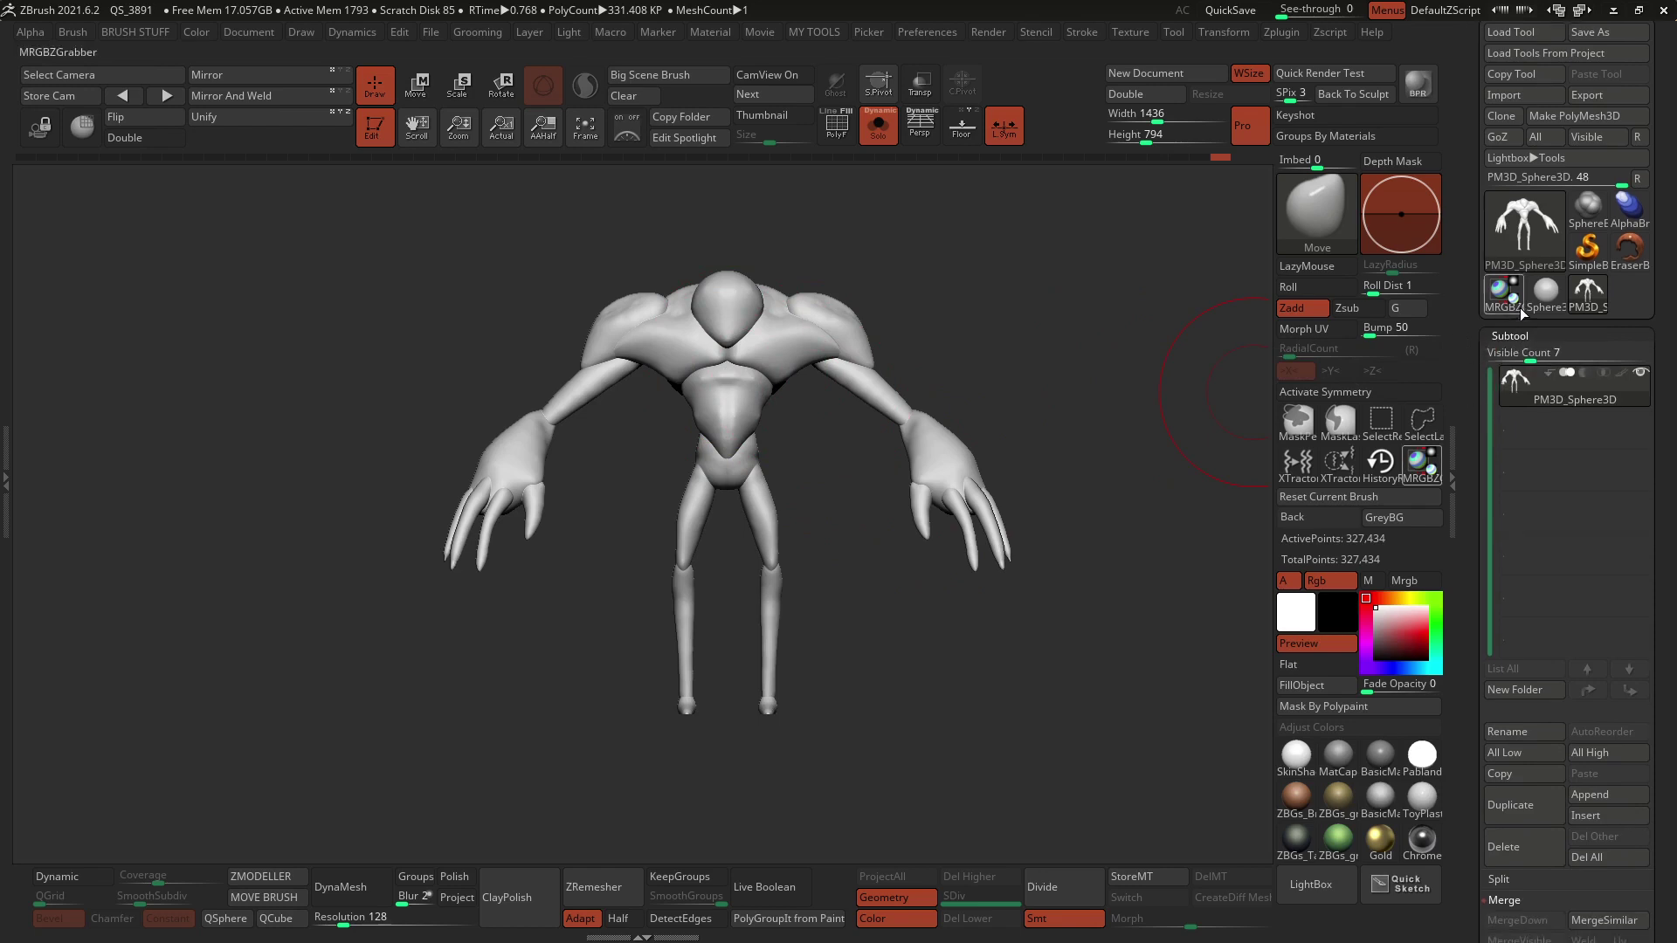
Step: Duplicate the creature subtool and toggle the polyframe display on the copy
{"action": "left_click", "coordinate": [1509, 805]}
{"action": "mouse_move", "coordinate": [1563, 382]}
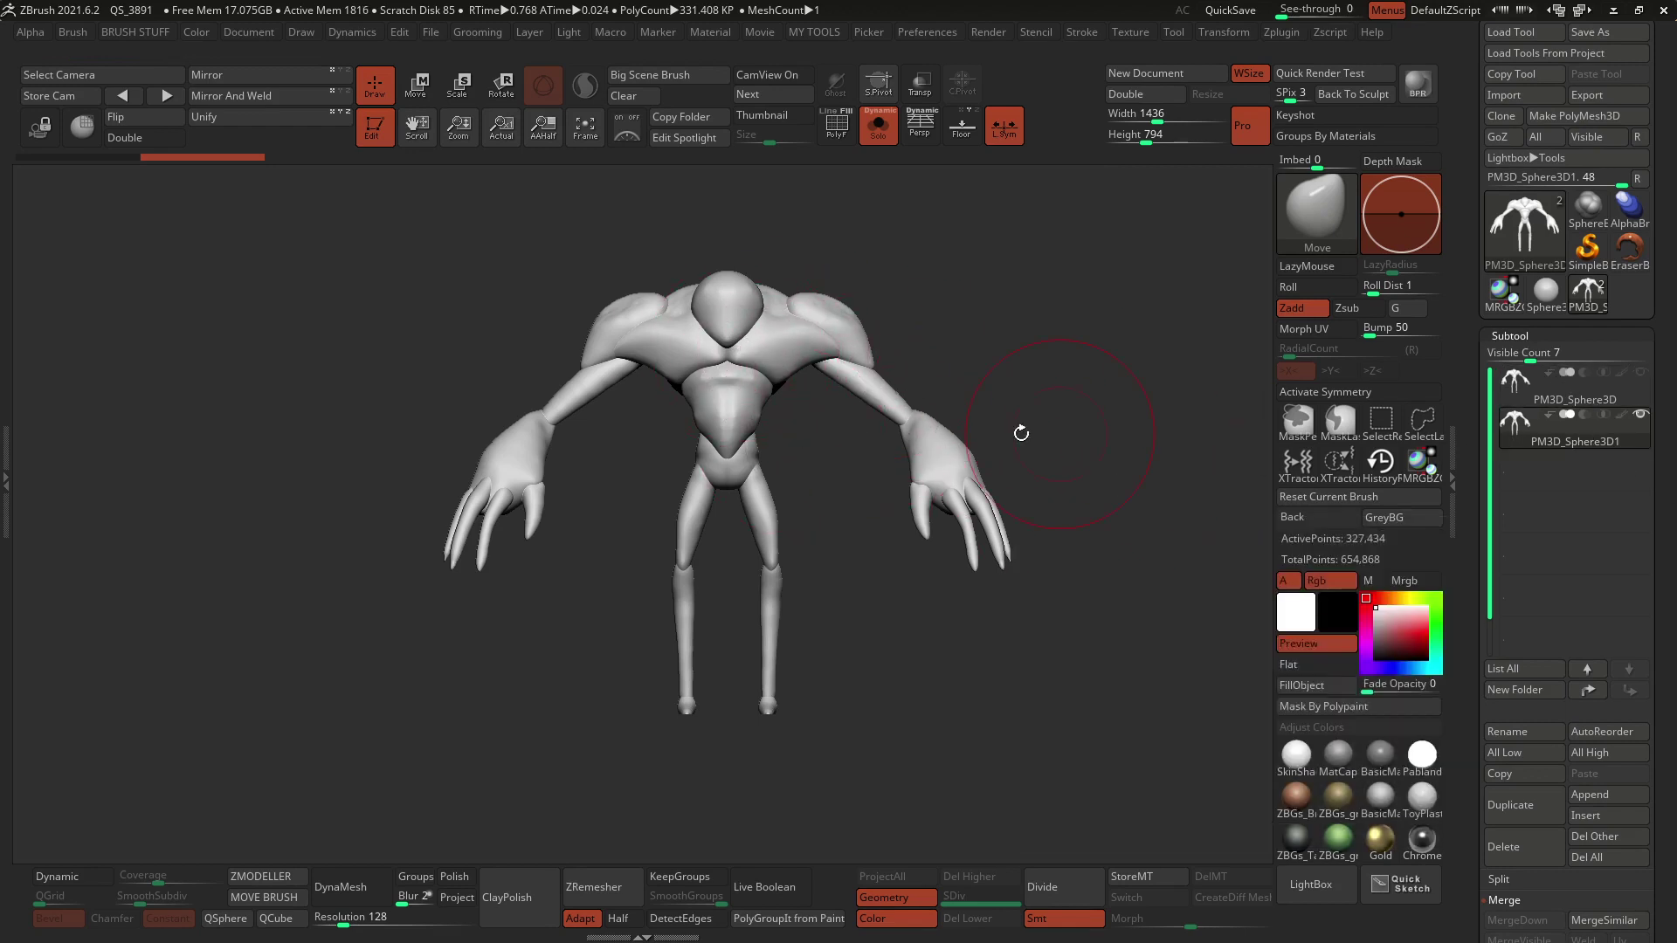
{"action": "key", "text": "shift+f"}
{"action": "key", "text": "shift+f"}
Step: Try DynaMesh on the duplicate at resolution 128, check how the fingers fuse, and undo it
{"action": "left_click", "coordinate": [355, 898]}
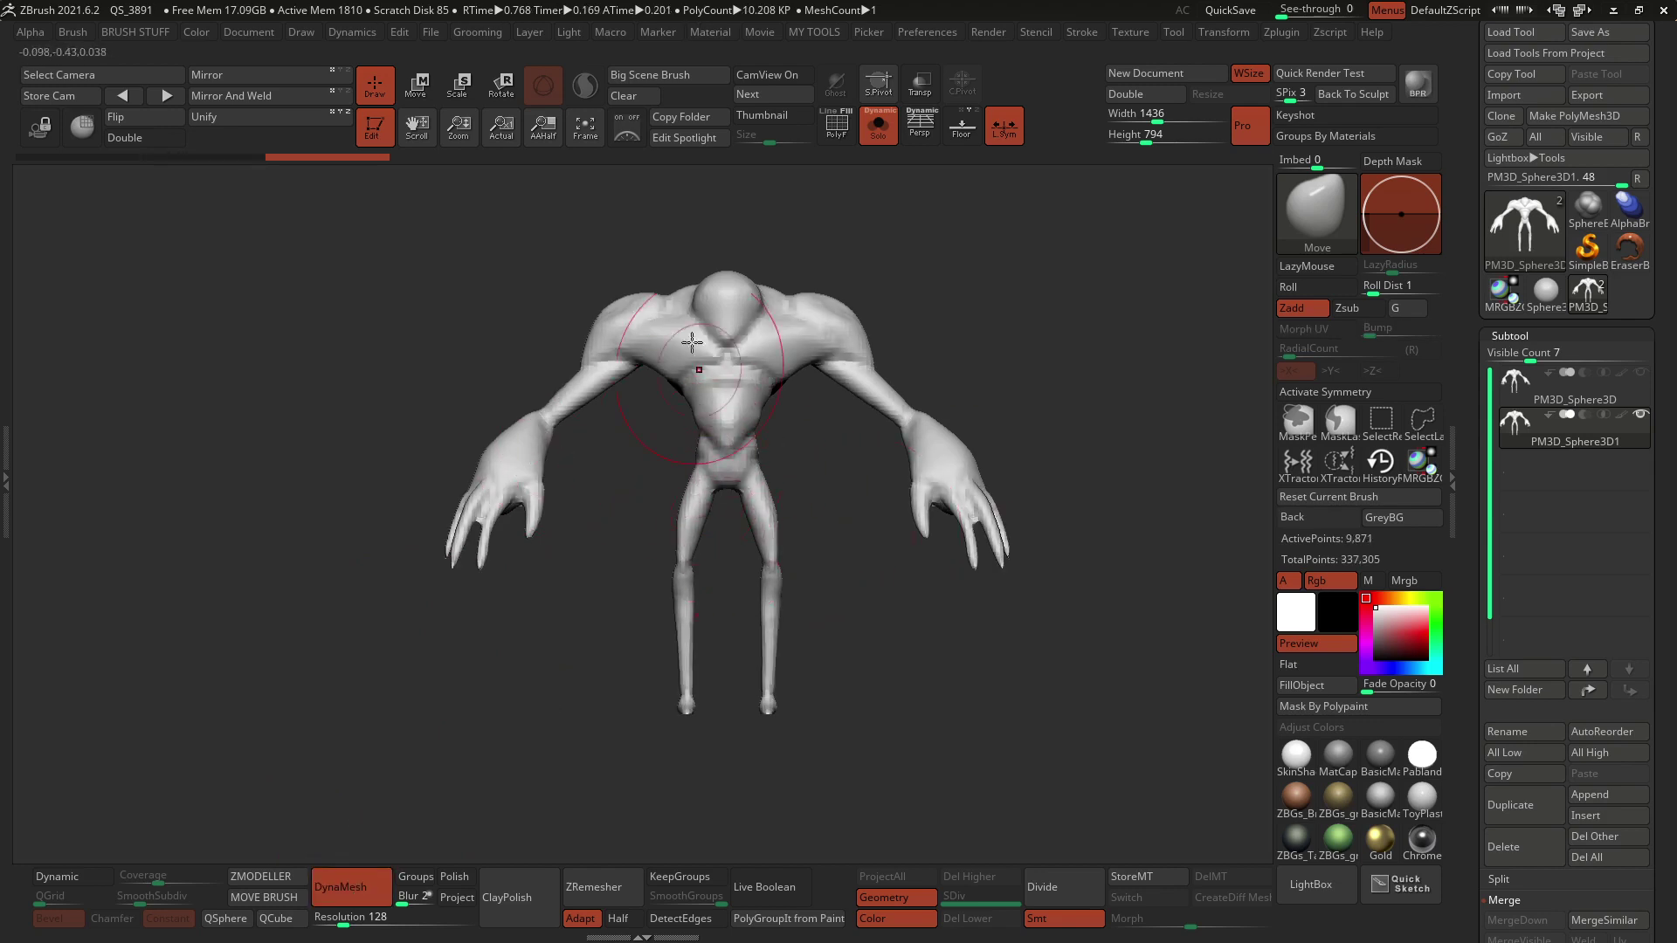
{"action": "right_click_drag", "start_coordinate": [484, 505], "coordinate": [487, 539], "text": "ctrl"}
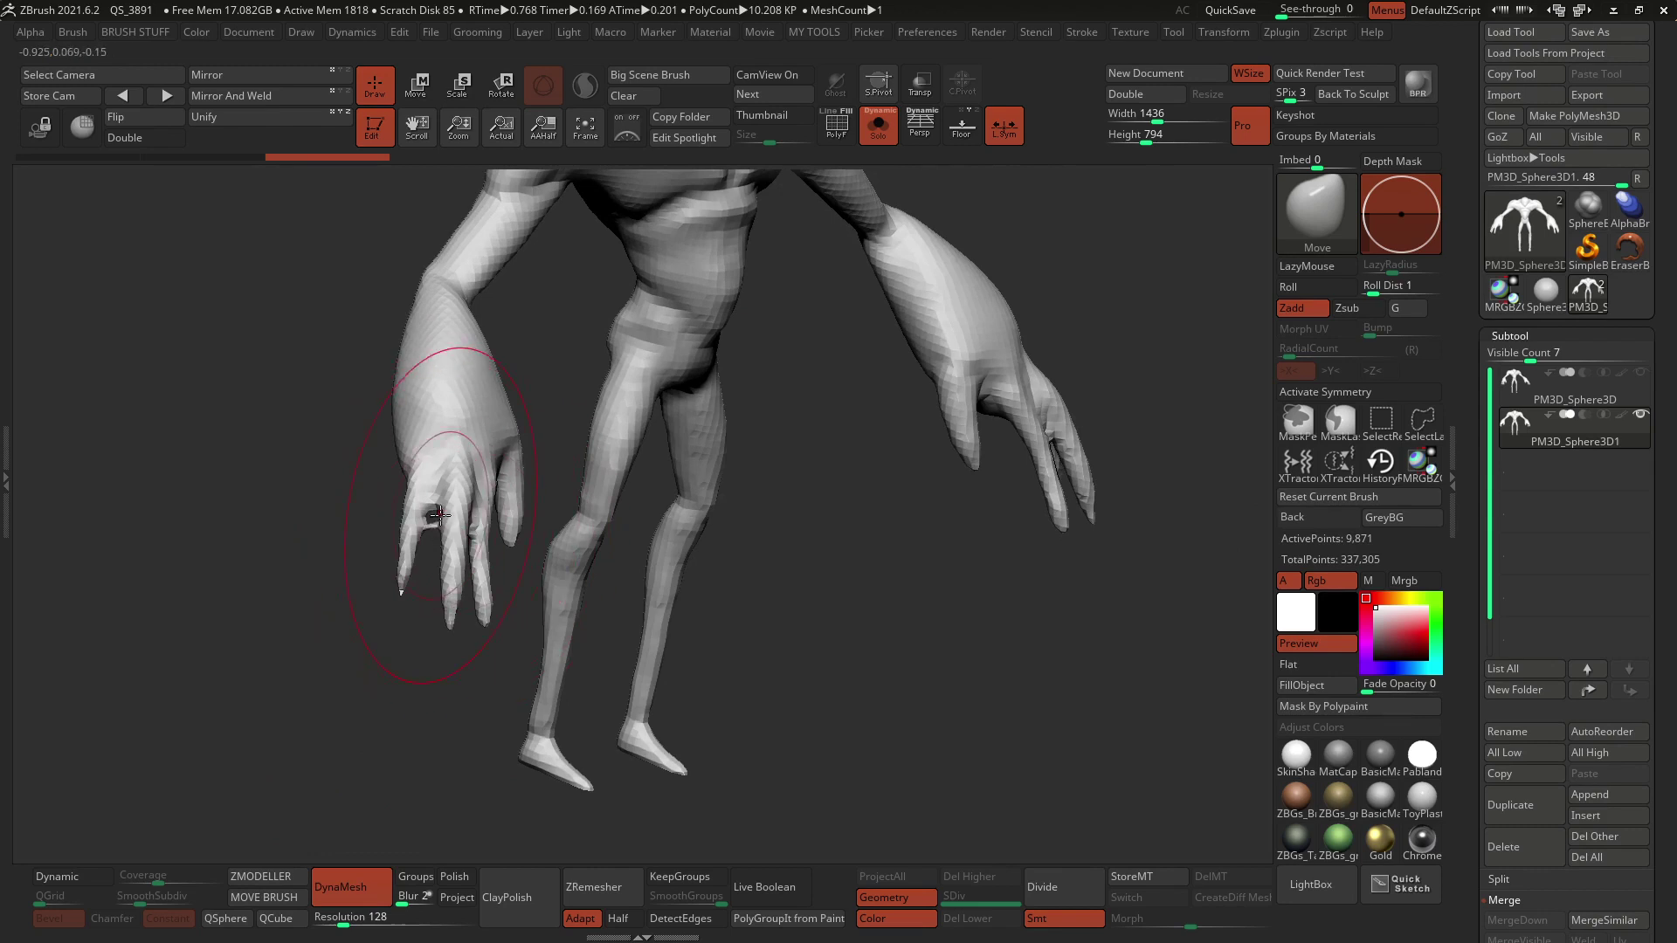
{"action": "scroll", "coordinate": [445, 522], "scroll_direction": "up", "scroll_amount": 3}
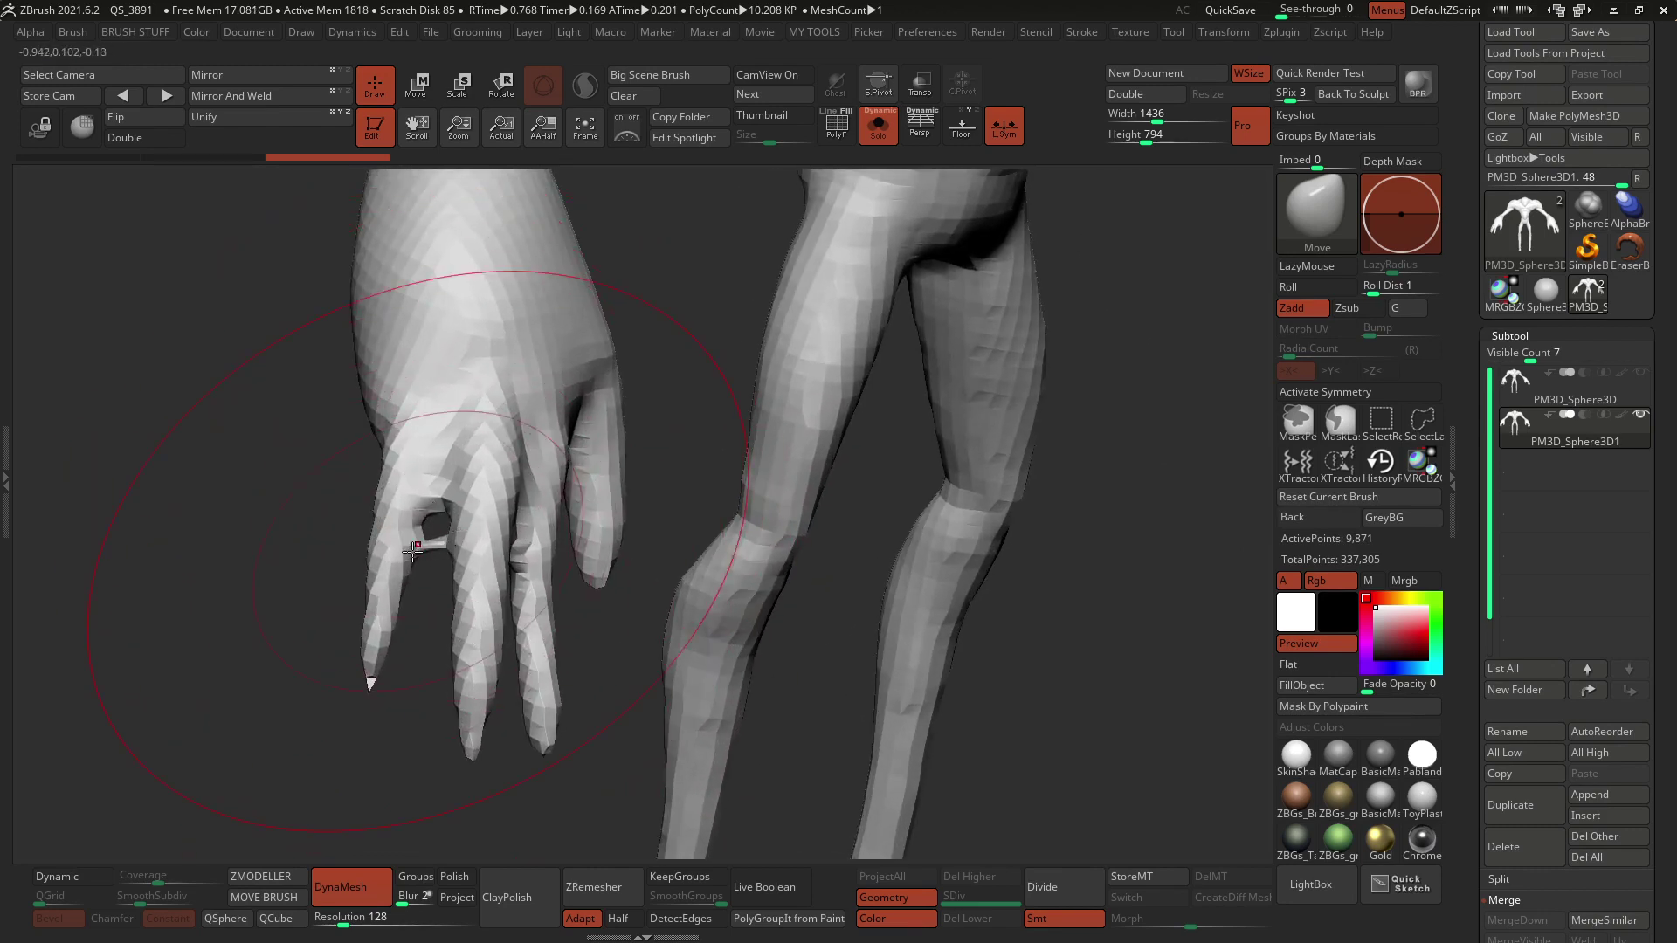
{"action": "key", "text": "ctrl"}
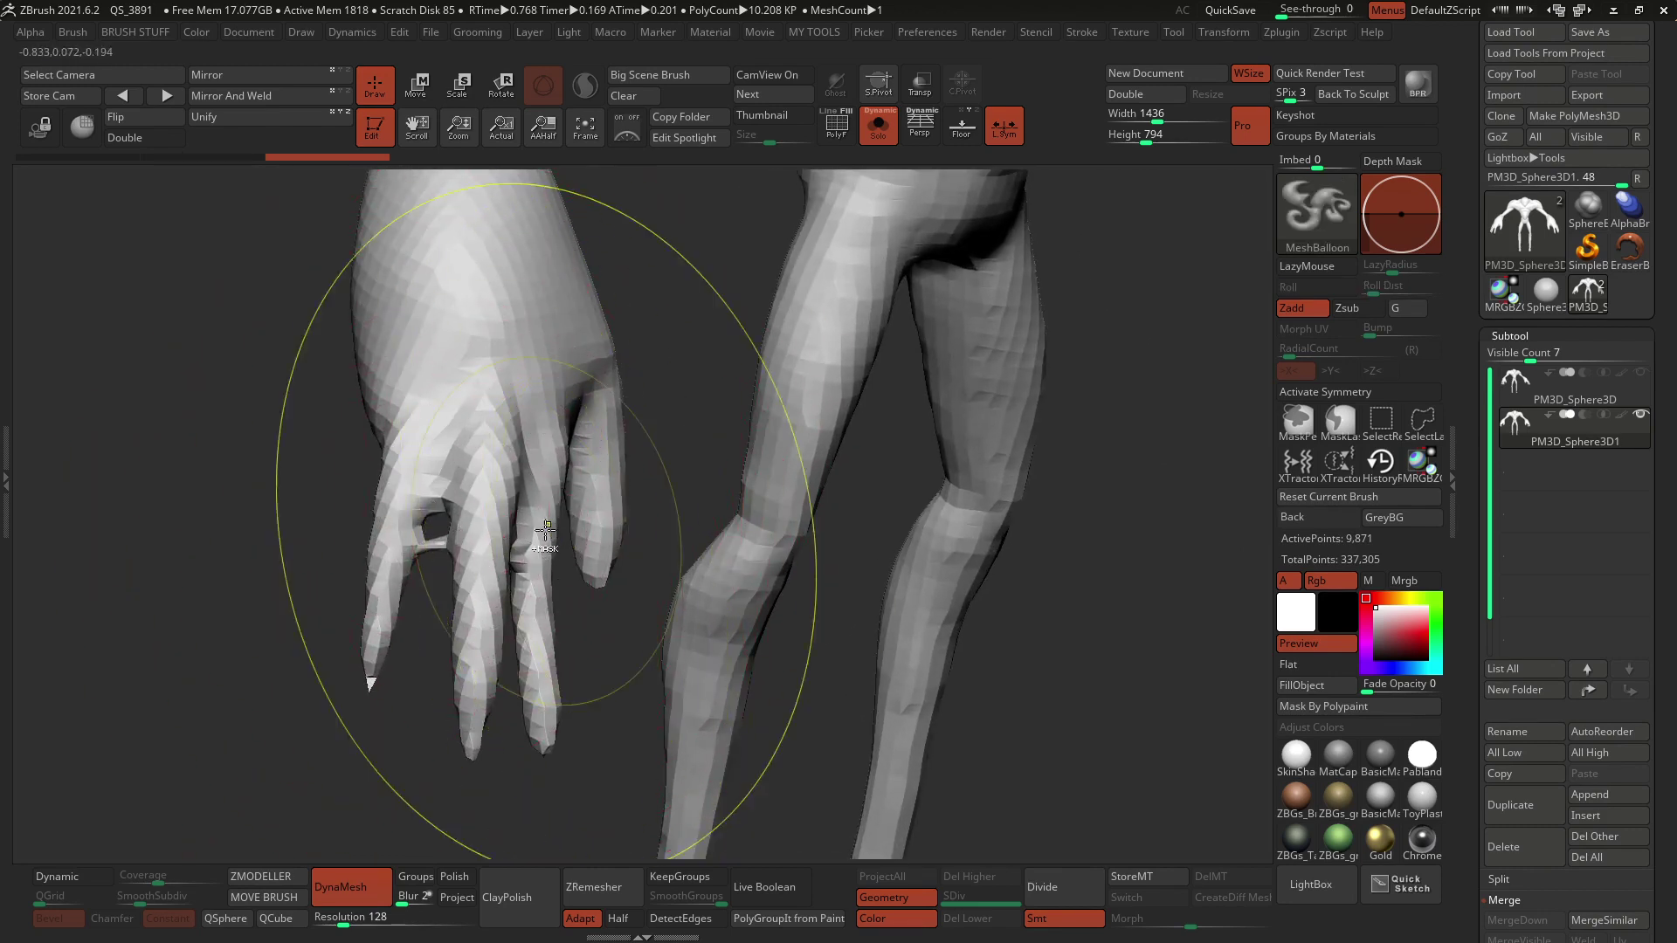
{"action": "key", "text": "ctrl+z"}
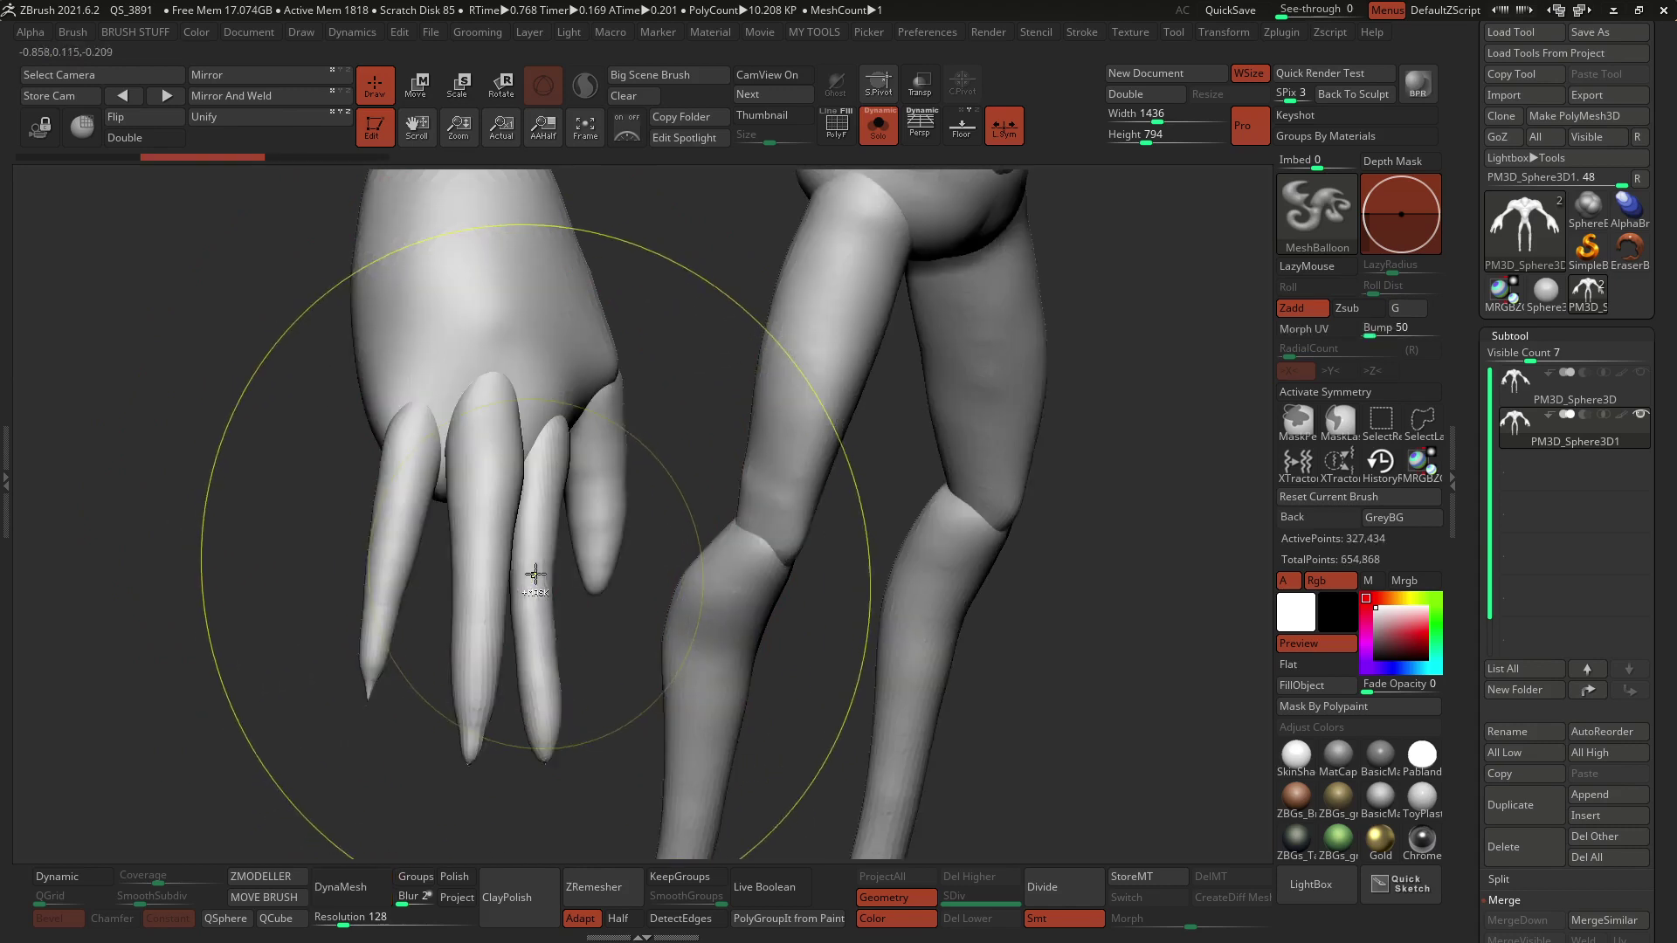
Step: Return to the Move brush and DynaMesh the duplicated creature at resolution 376
{"action": "key", "text": "b"}
{"action": "key", "text": "m"}
{"action": "key", "text": "v"}
{"action": "left_click_drag", "start_coordinate": [345, 923], "coordinate": [363, 925]}
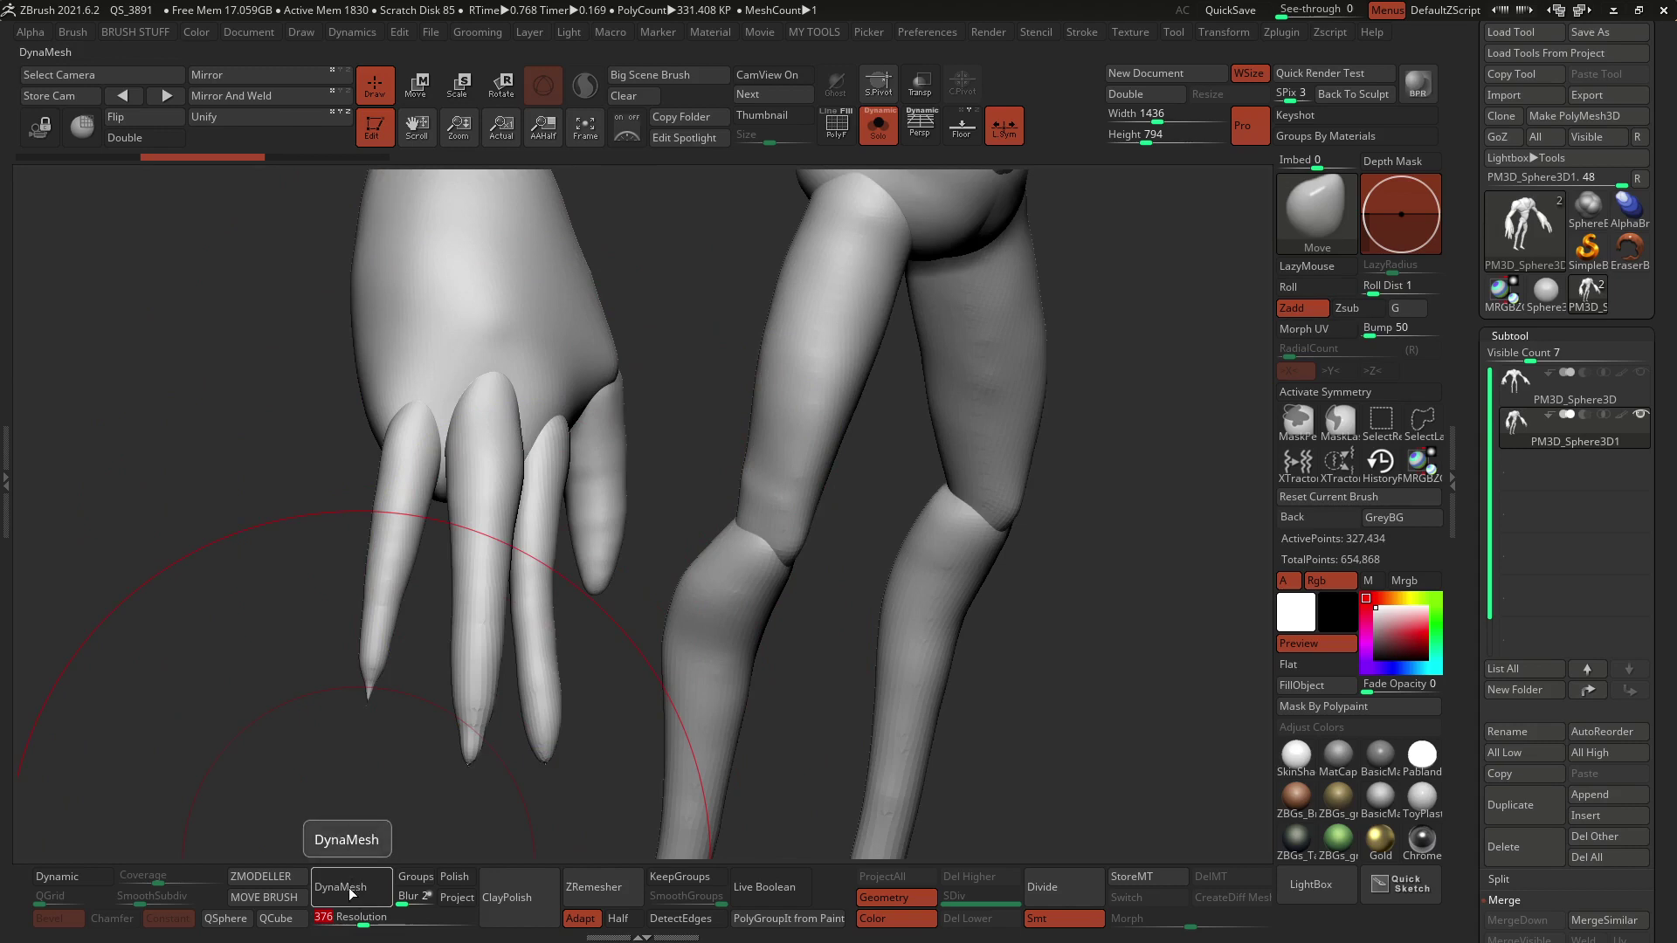
{"action": "left_click", "coordinate": [349, 894]}
Step: Activate X symmetry and smooth the seams where the torso, hands, fingers and knees join
{"action": "mouse_move", "coordinate": [643, 622]}
{"action": "left_mouse_down", "text": "alt"}
{"action": "mouse_move", "coordinate": [528, 463]}
{"action": "mouse_move", "coordinate": [638, 489]}
{"action": "mouse_move", "coordinate": [557, 557]}
{"action": "left_mouse_up", "text": "alt"}
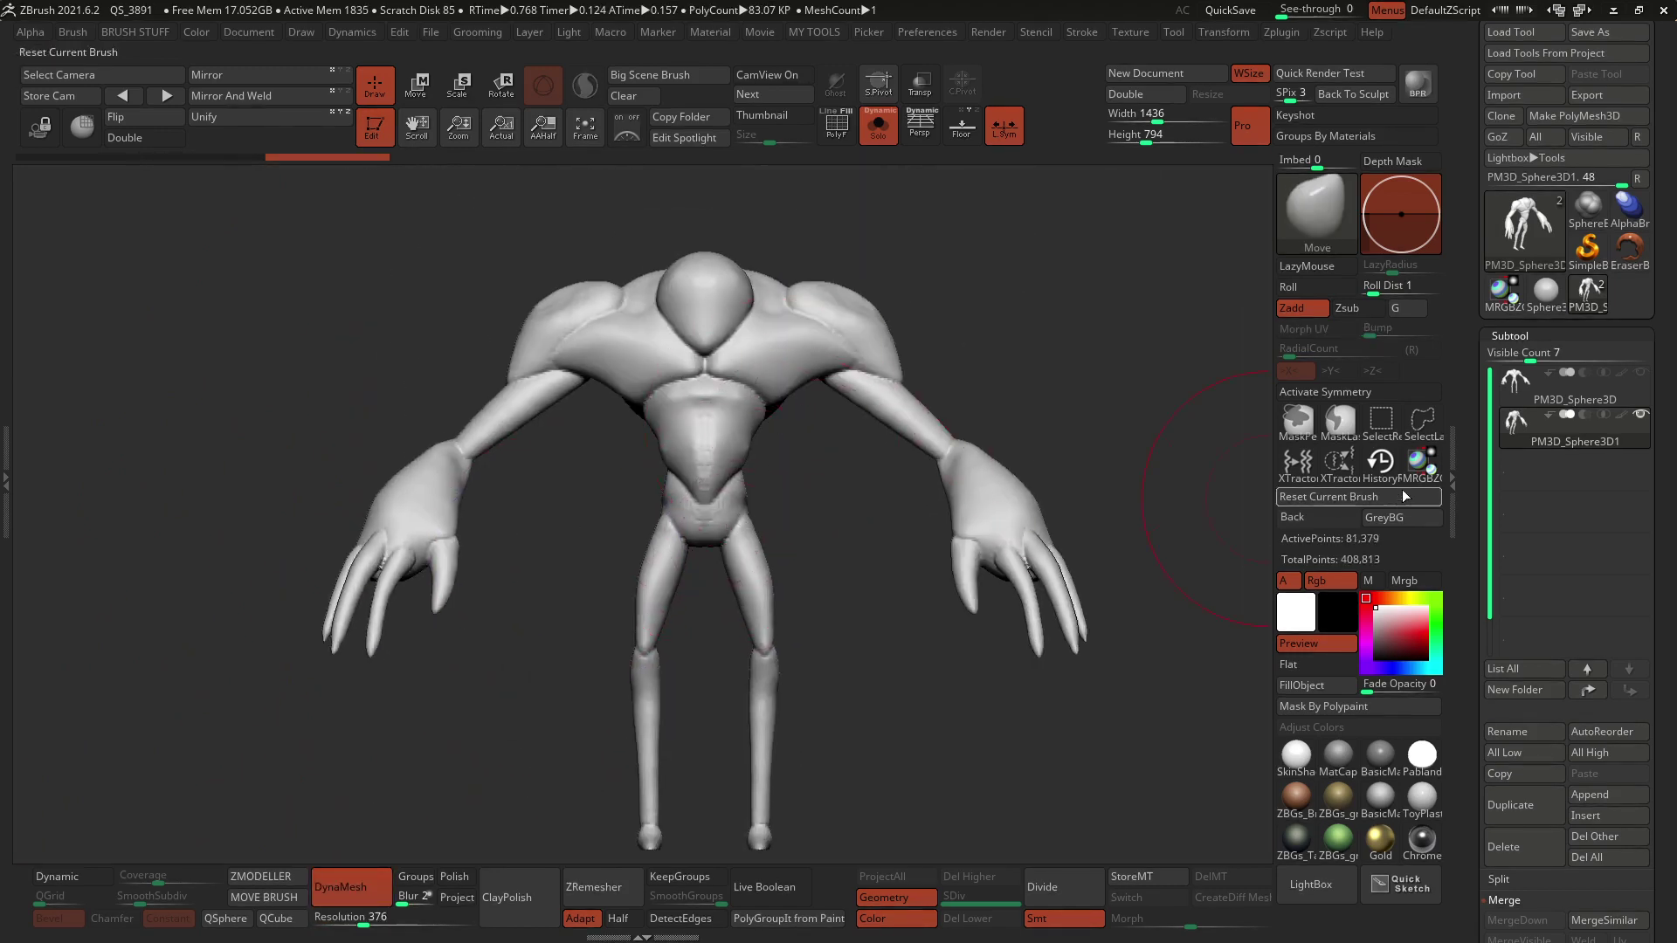
{"action": "left_click", "coordinate": [1367, 395]}
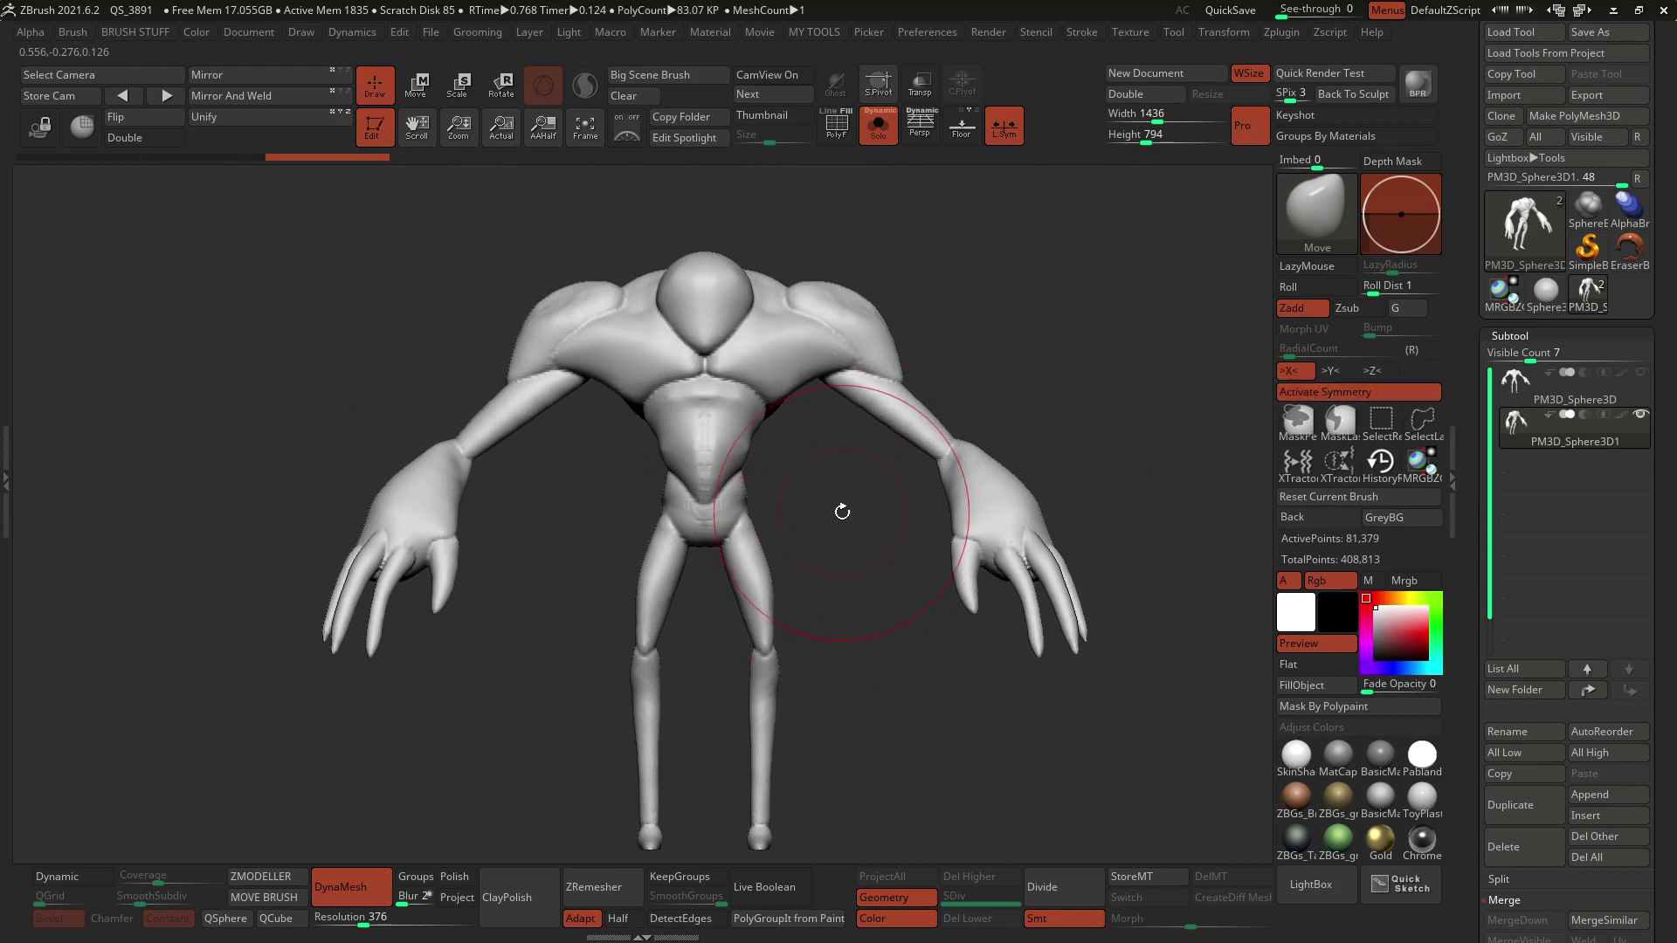
{"action": "key", "text": "shift"}
{"action": "mouse_move", "coordinate": [769, 416]}
{"action": "left_mouse_down", "text": "shift"}
{"action": "mouse_move", "coordinate": [711, 420]}
{"action": "mouse_move", "coordinate": [730, 431]}
{"action": "mouse_move", "coordinate": [751, 319]}
{"action": "mouse_move", "coordinate": [726, 488]}
{"action": "mouse_move", "coordinate": [740, 534]}
{"action": "left_mouse_up", "text": "shift"}
{"action": "left_click_drag", "start_coordinate": [995, 567], "coordinate": [1014, 532], "text": "shift"}
{"action": "left_click_drag", "start_coordinate": [759, 637], "coordinate": [760, 663], "text": "shift"}
{"action": "left_click_drag", "start_coordinate": [436, 550], "coordinate": [401, 599], "text": "shift"}
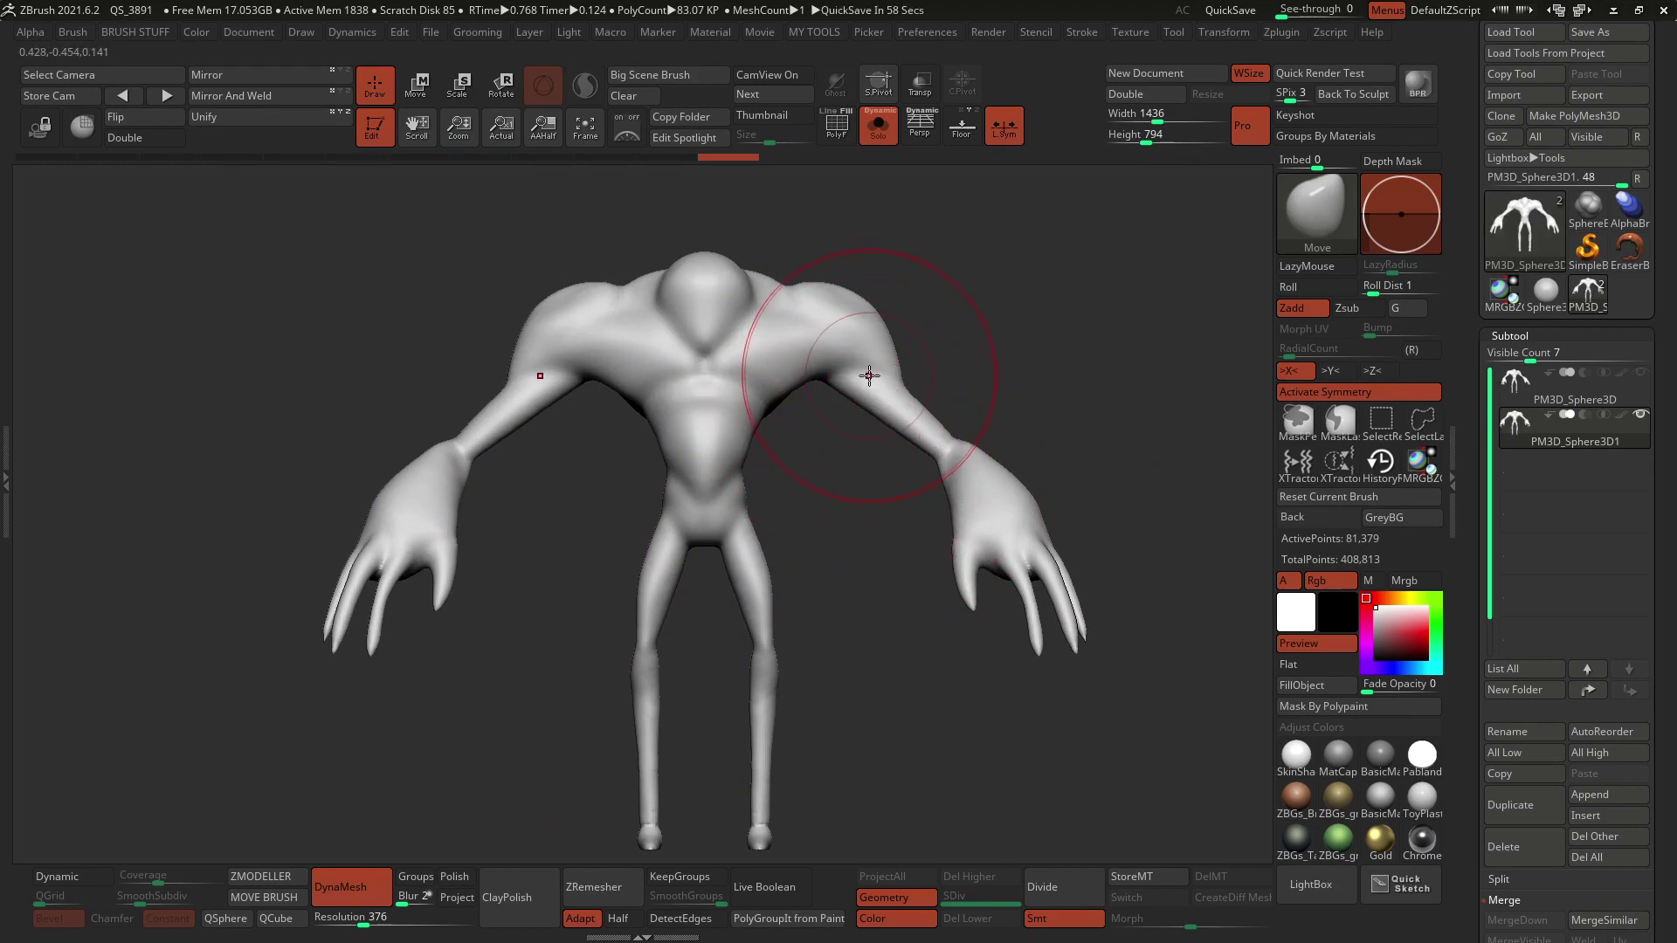
Step: Switch to a smaller ClayBuildup brush and build up muscle strokes across the chest toward the shoulders
{"action": "key", "text": "b"}
{"action": "key", "text": "c"}
{"action": "key", "text": "l"}
{"action": "key", "text": "space"}
{"action": "left_click_drag", "start_coordinate": [854, 373], "coordinate": [813, 373]}
{"action": "key", "text": "b"}
{"action": "key", "text": "c"}
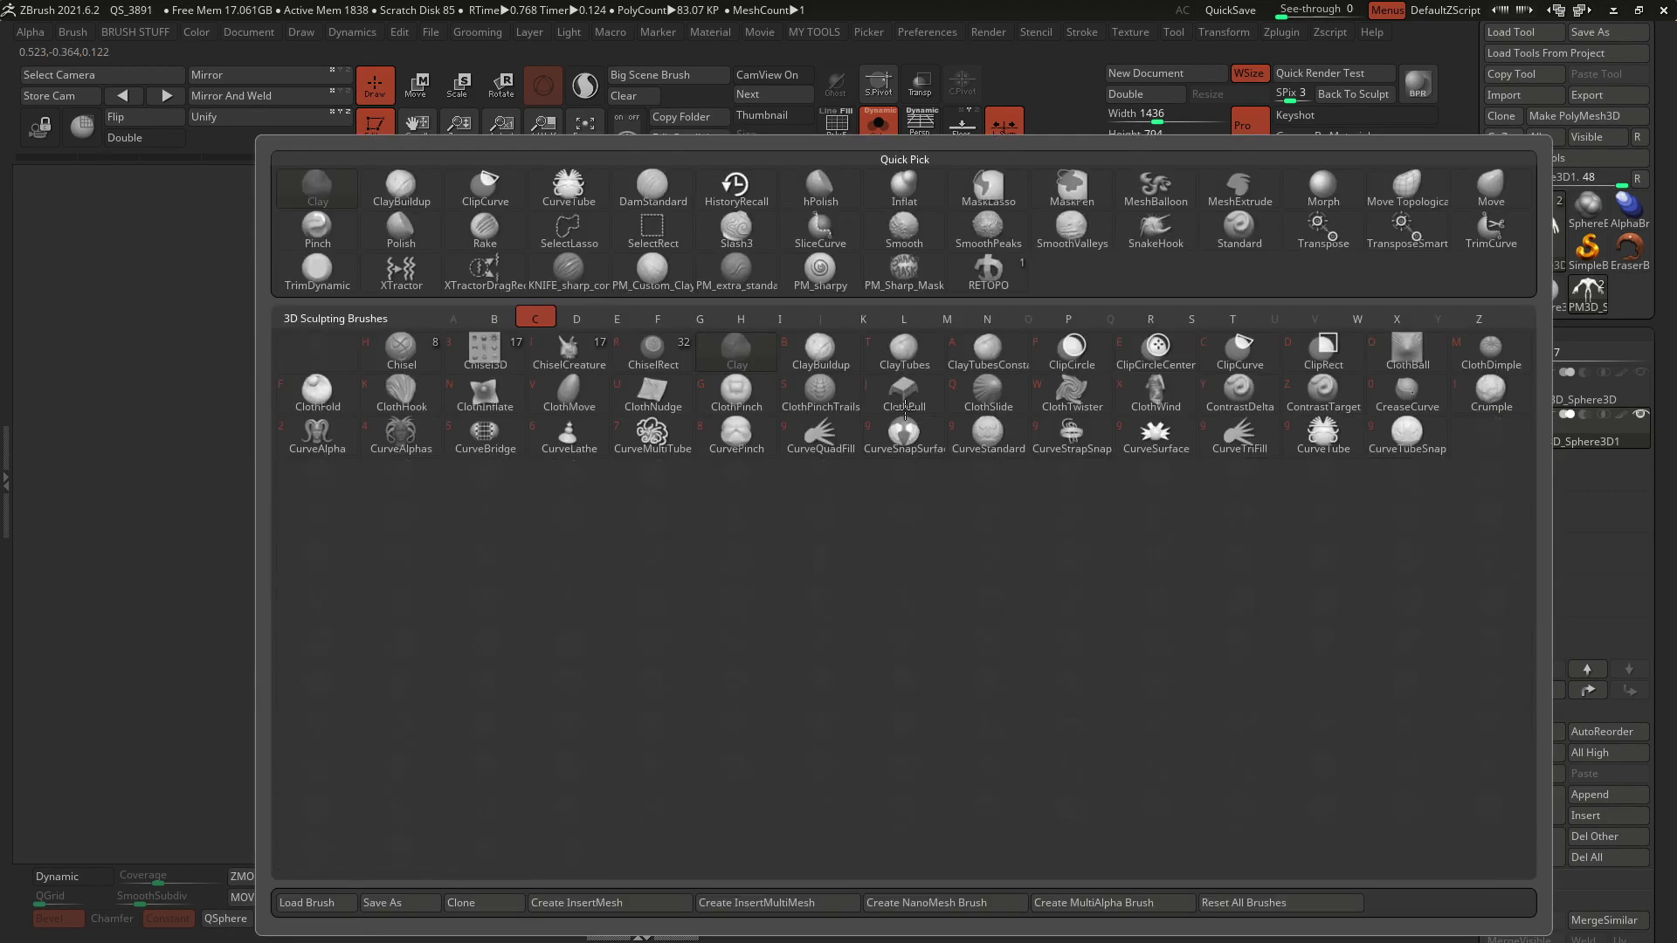
{"action": "key", "text": "b"}
{"action": "right_click_drag", "start_coordinate": [904, 410], "coordinate": [753, 387]}
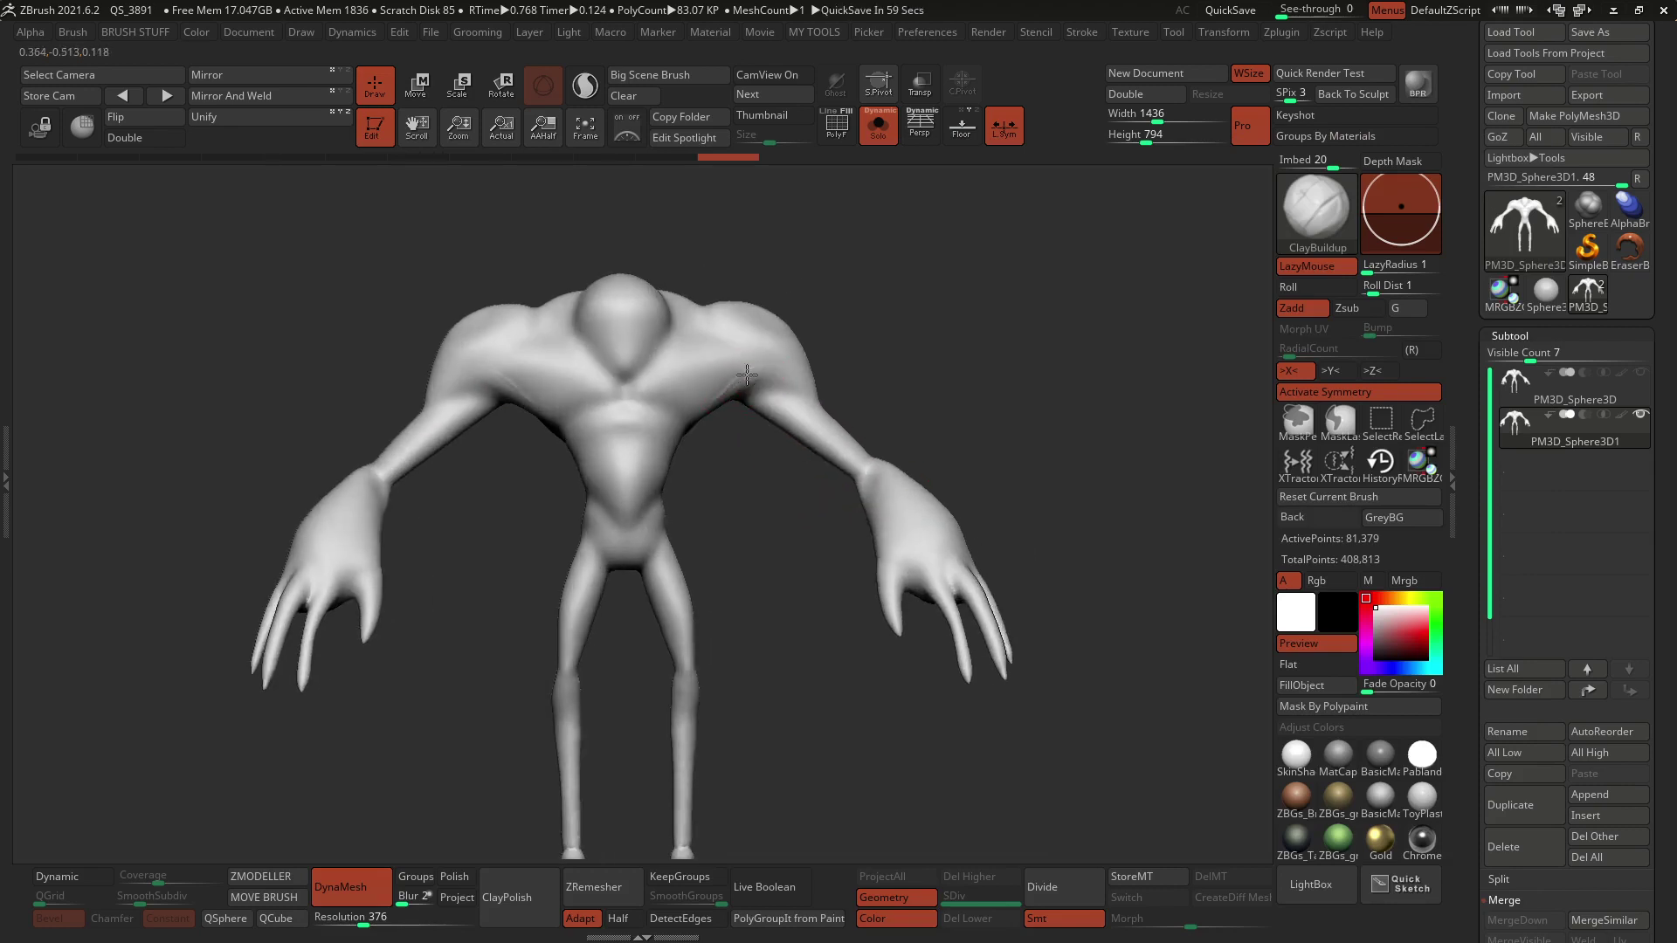
{"action": "mouse_move", "coordinate": [685, 404]}
{"action": "left_mouse_down"}
{"action": "mouse_move", "coordinate": [642, 406]}
{"action": "mouse_move", "coordinate": [793, 384]}
{"action": "mouse_move", "coordinate": [815, 401]}
{"action": "mouse_move", "coordinate": [721, 386]}
{"action": "left_mouse_up"}
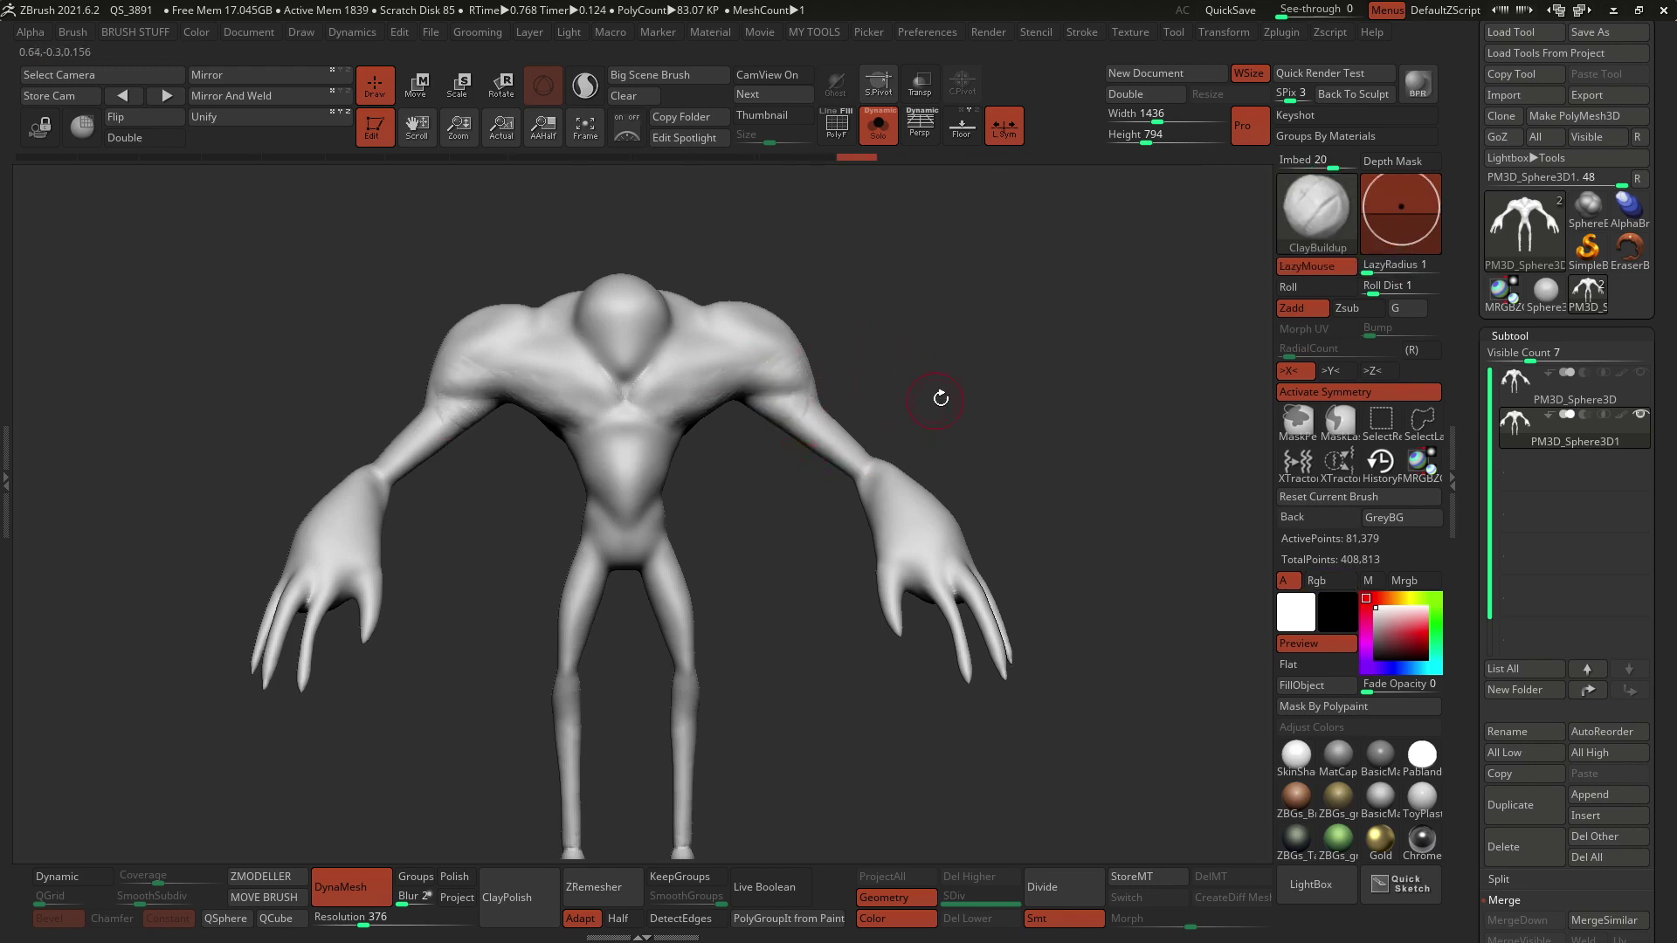
{"action": "left_click_drag", "start_coordinate": [888, 317], "coordinate": [1094, 260], "text": "alt"}
{"action": "right_click", "coordinate": [865, 412]}
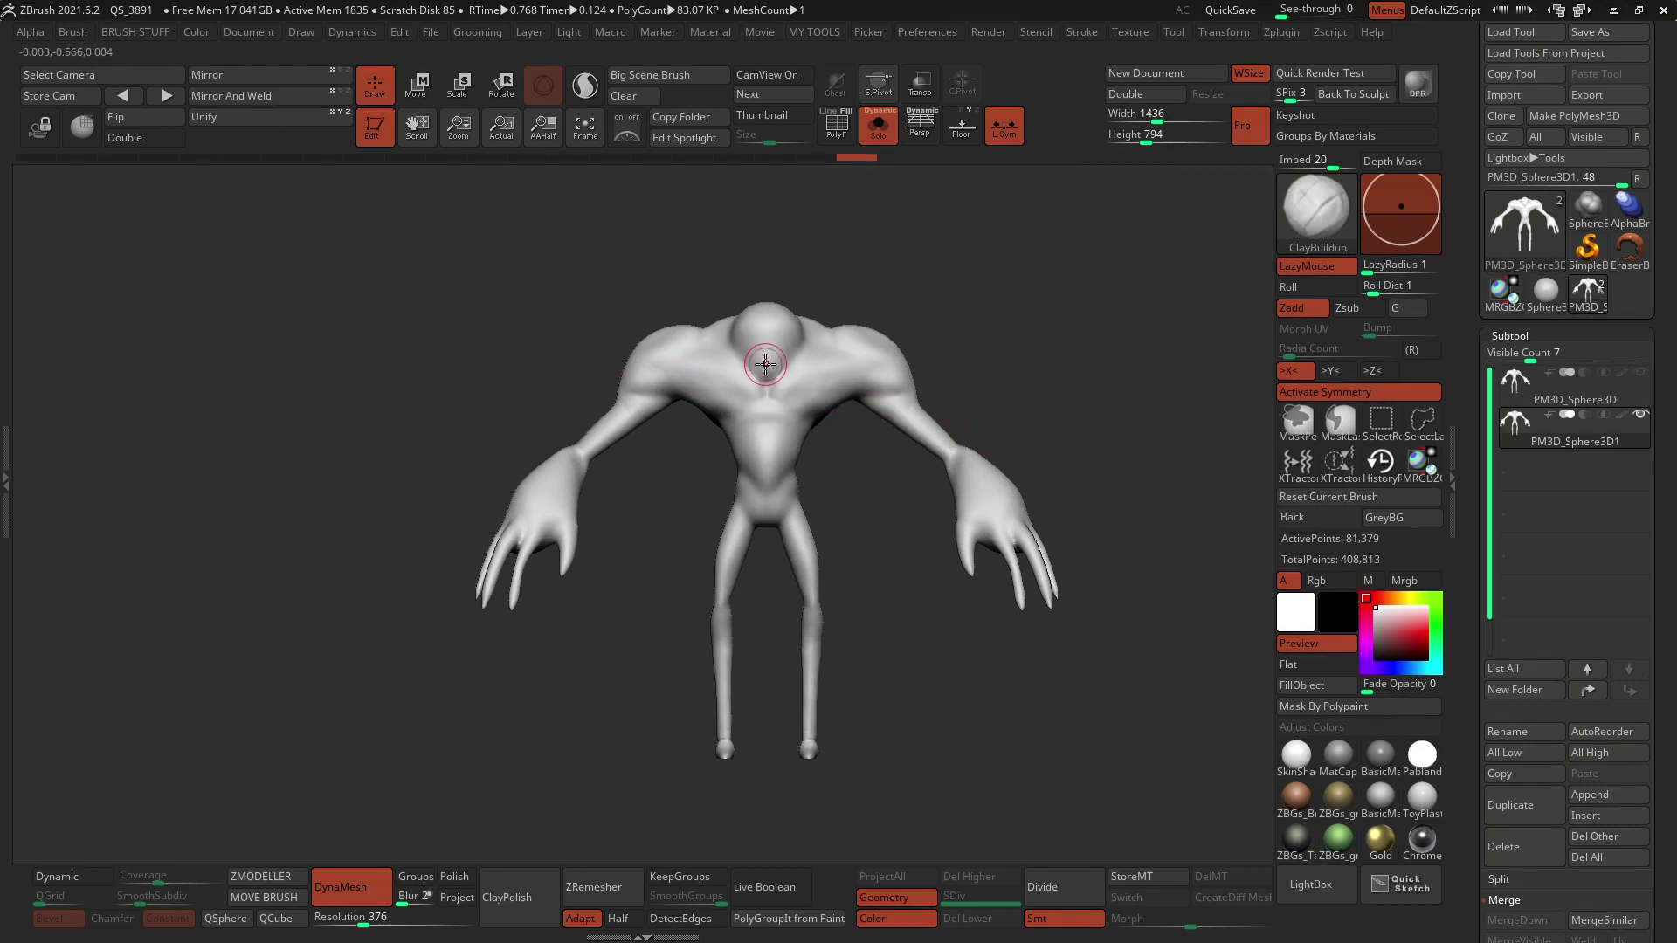
{"action": "left_click_drag", "start_coordinate": [584, 358], "coordinate": [899, 333]}
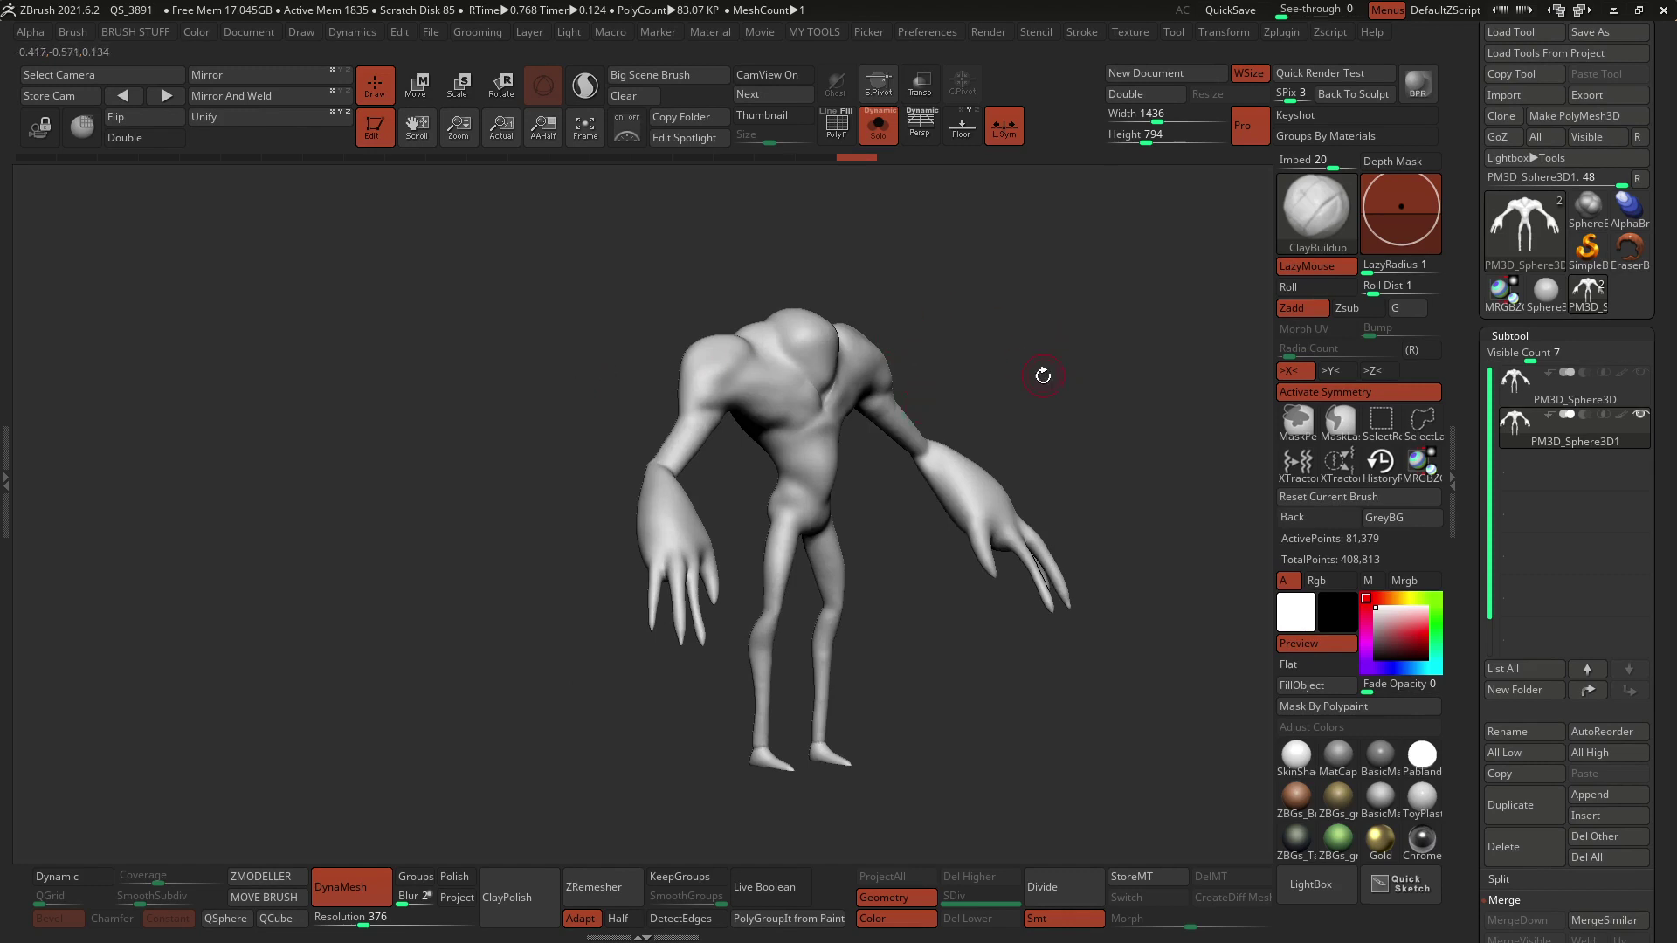
{"action": "left_click_drag", "start_coordinate": [1036, 344], "coordinate": [552, 374]}
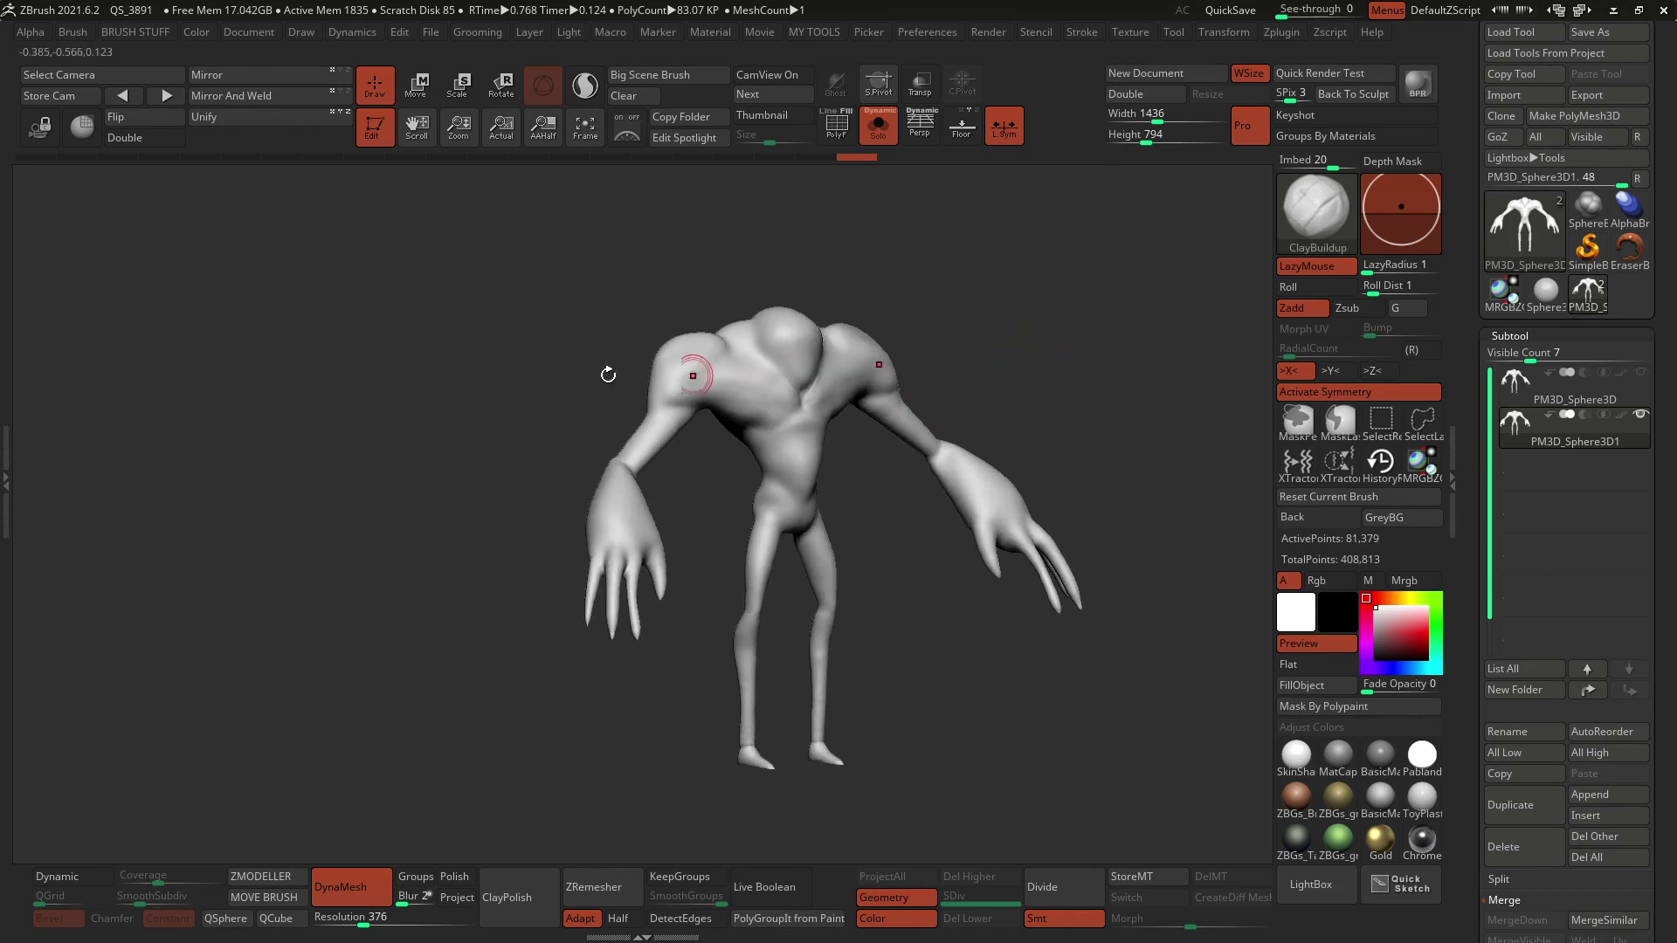
{"action": "mouse_move", "coordinate": [947, 363]}
{"action": "left_mouse_down"}
{"action": "mouse_move", "coordinate": [966, 337]}
{"action": "mouse_move", "coordinate": [965, 385]}
{"action": "left_mouse_up"}
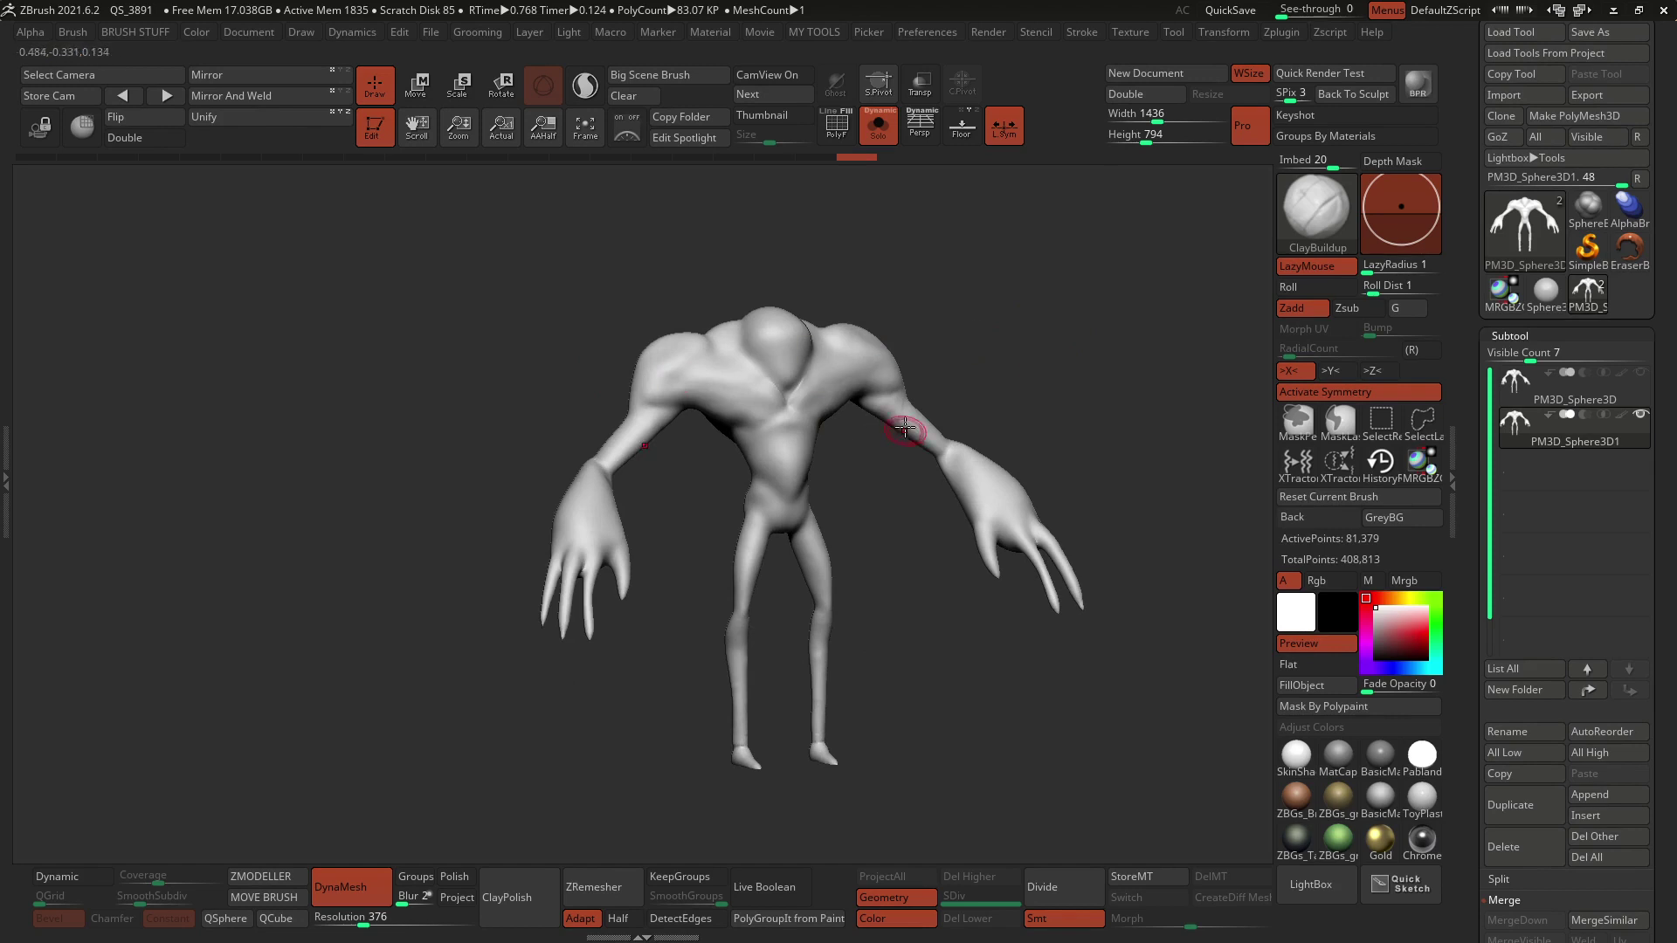